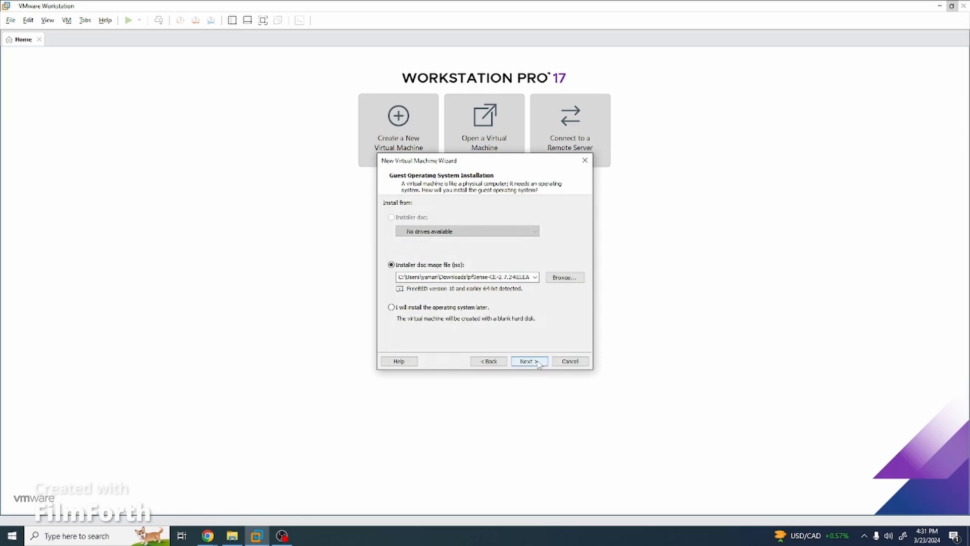
Name the new pfSense VM PFsense, store its 20 GB disk as a single file, and open its hardware settings.
click(537, 362)
text(PF)
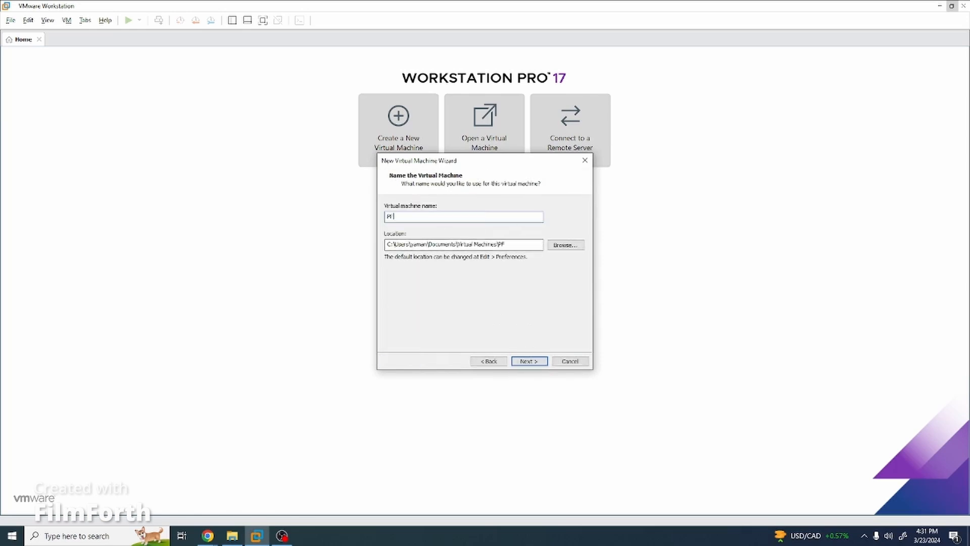
text(Sen)
click(529, 361)
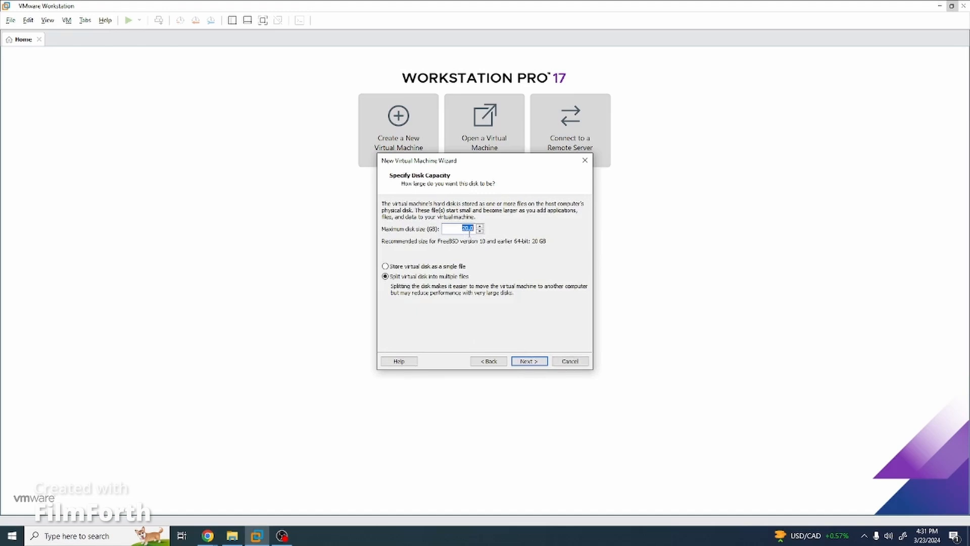
click(432, 266)
click(530, 361)
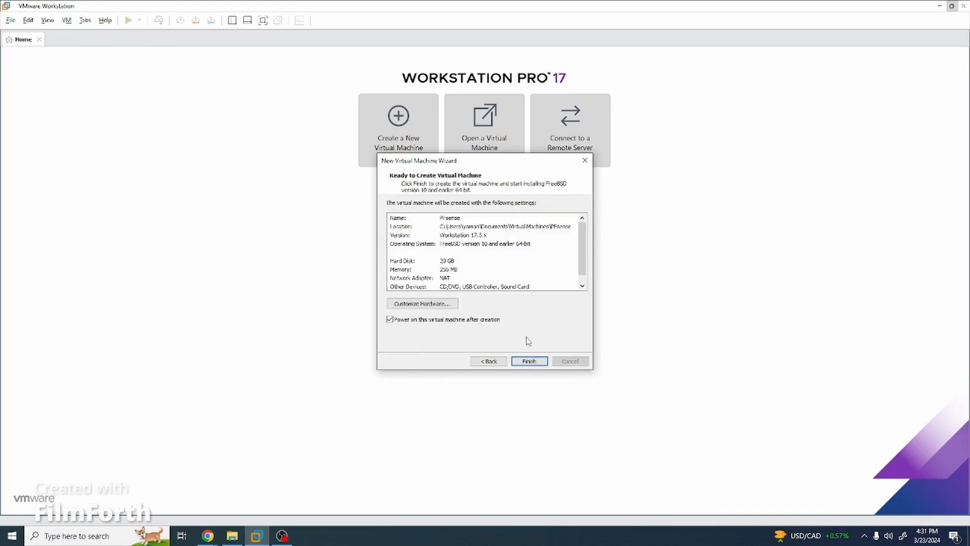
click(434, 303)
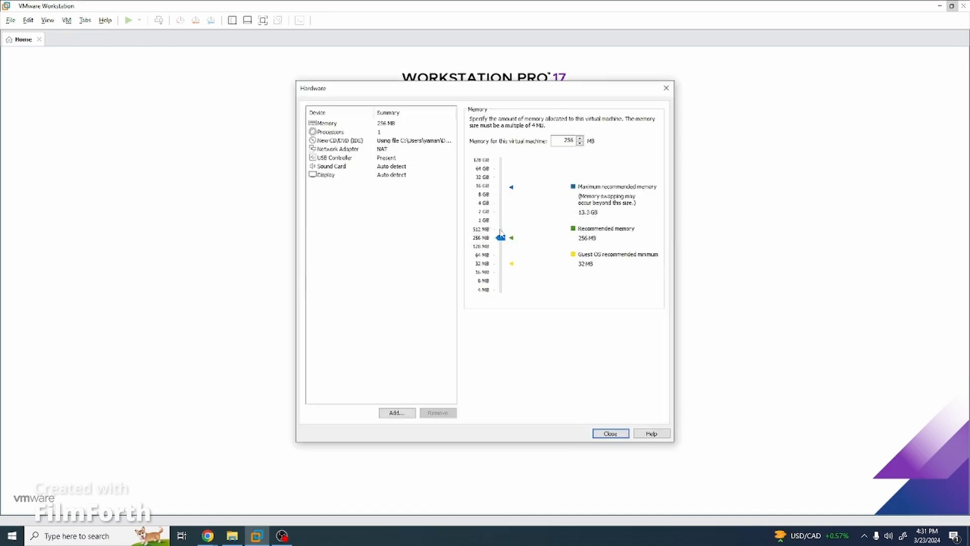
Give the VM 2 GB memory and 2 processors, and make its network adapter Bridged.
drag(502, 238, 503, 215)
click(376, 132)
click(586, 121)
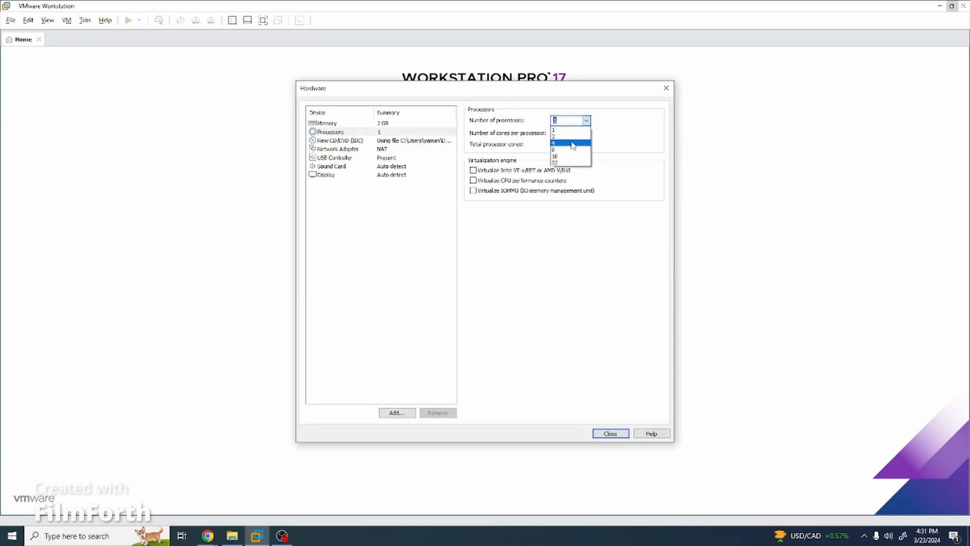
click(566, 138)
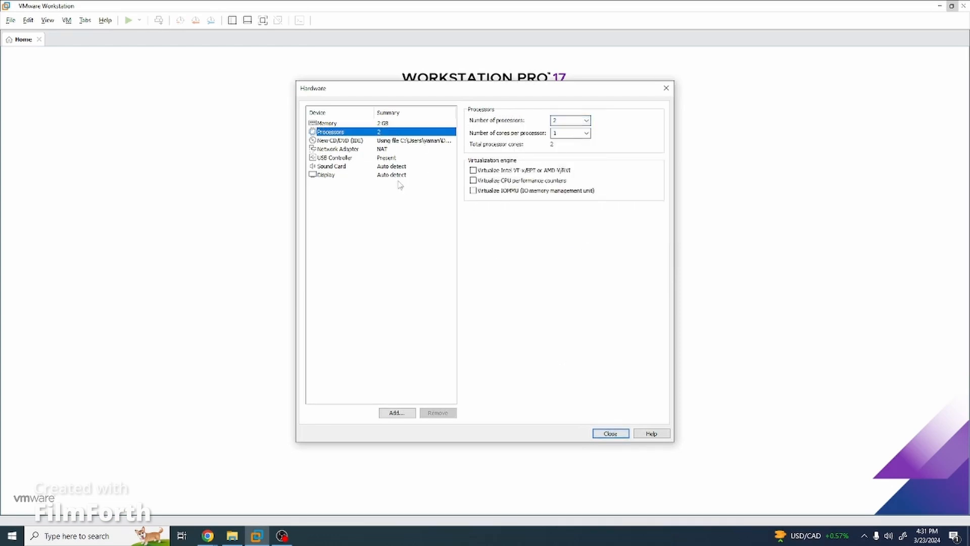
click(387, 149)
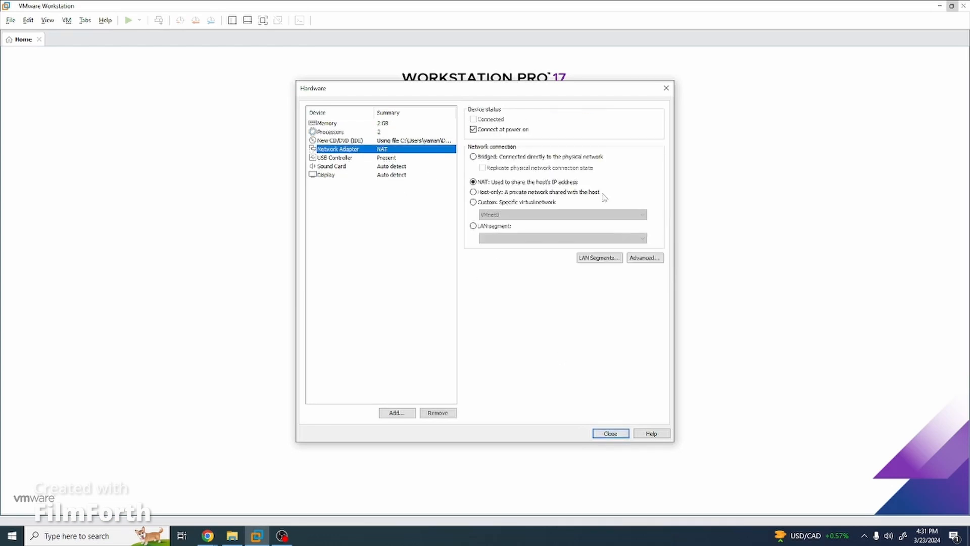
click(499, 157)
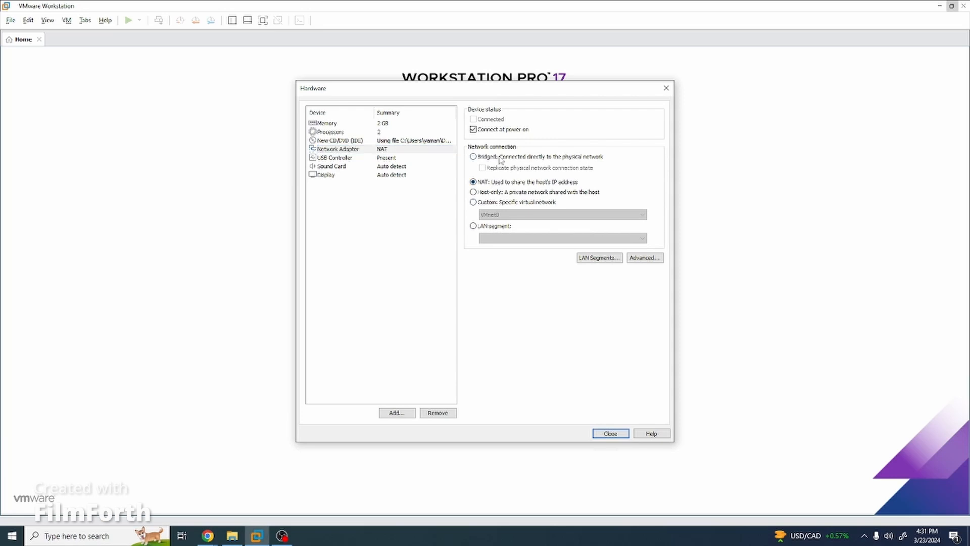
Add a second network adapter on Custom VMnet11 and close the hardware settings.
click(402, 413)
click(410, 231)
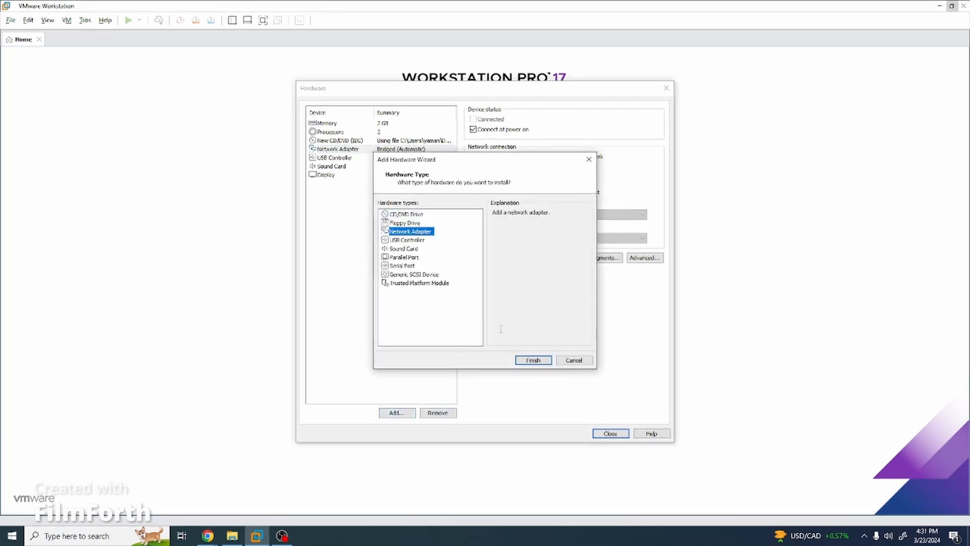
click(533, 360)
click(473, 202)
click(506, 215)
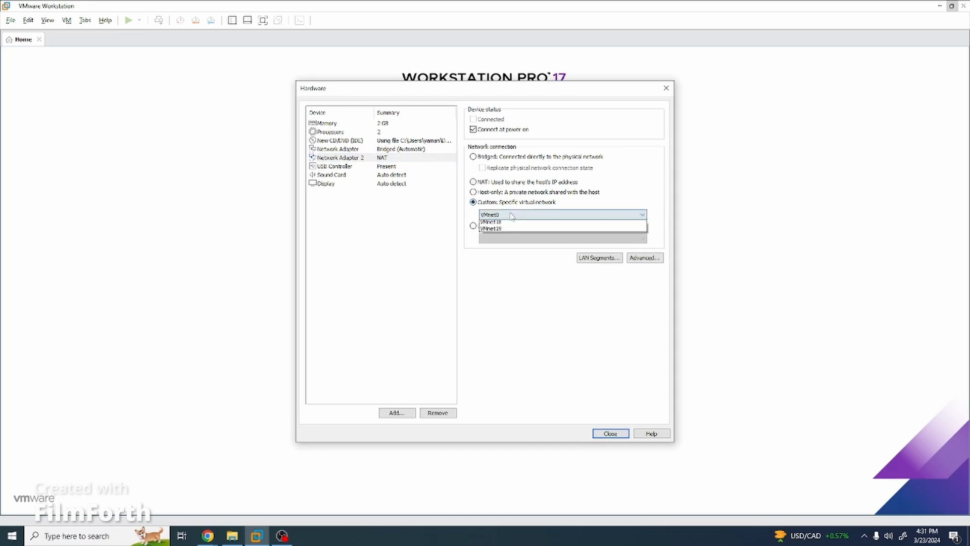
click(512, 297)
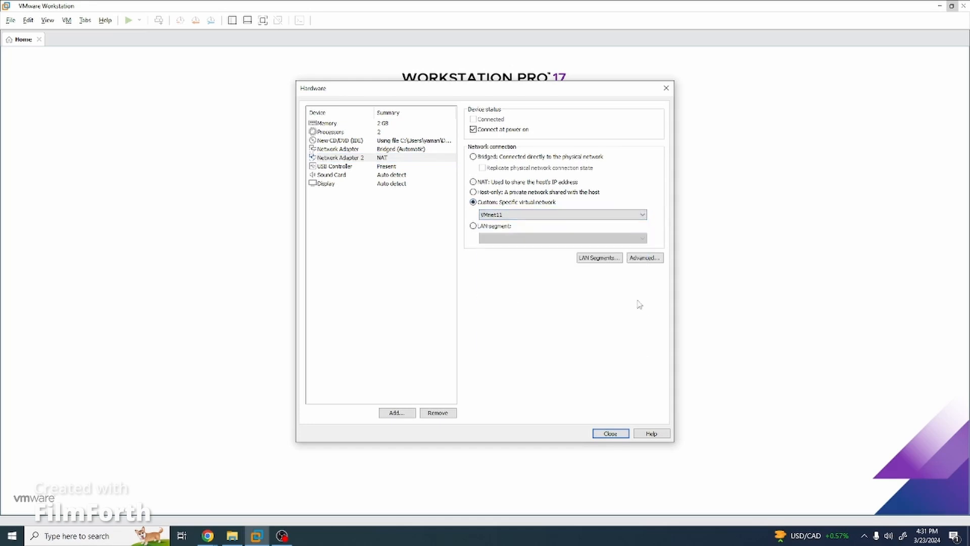
click(610, 434)
scroll(498, 265, down, 1)
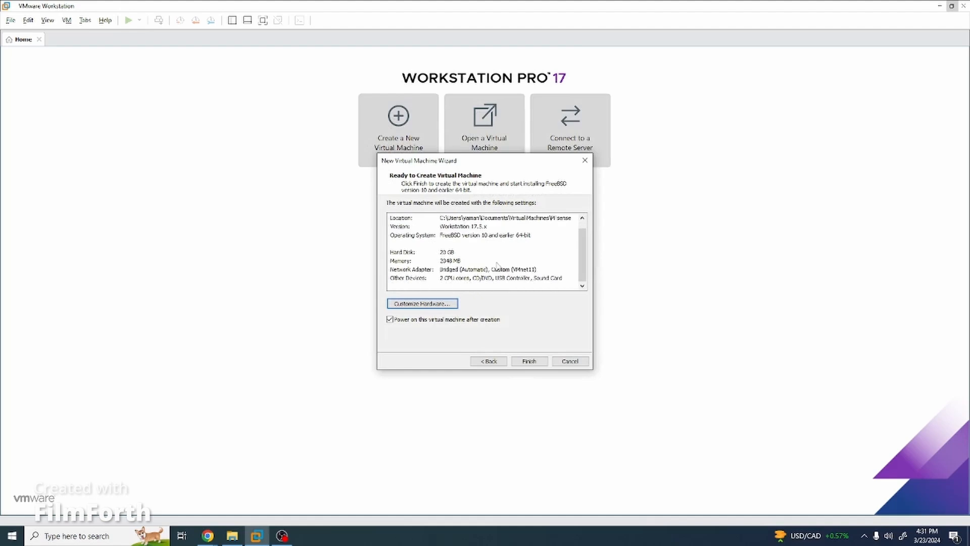
Finish creating the PFsense VM and power it on to boot the pfSense installer.
click(529, 361)
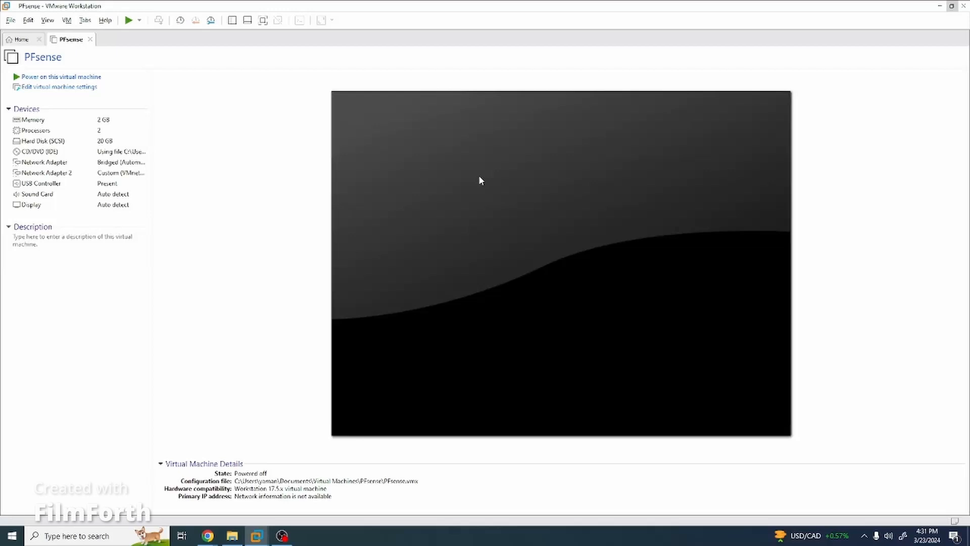
click(480, 181)
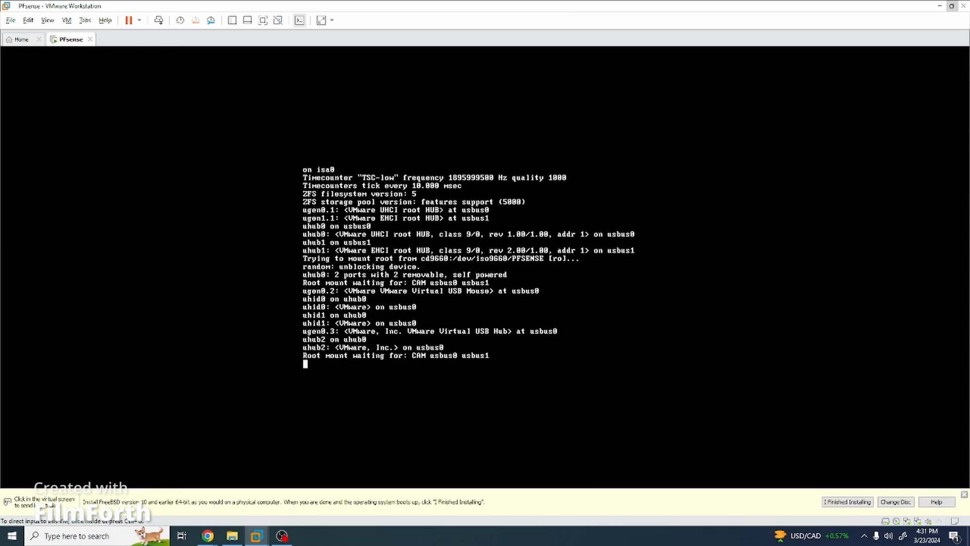
click(504, 310)
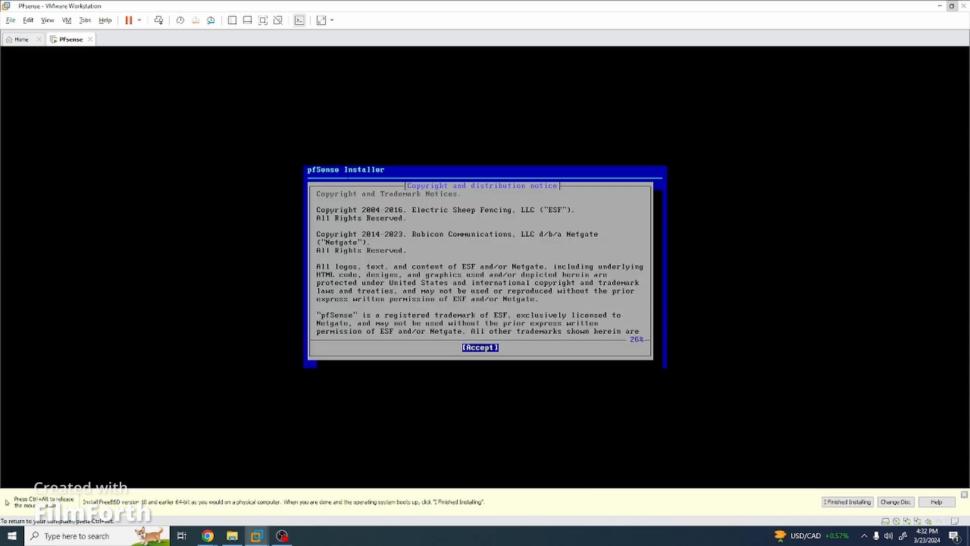
Install pfSense using Auto (ZFS) stripe on disk da0, answering YES to wipe it.
key(Return)
key(Return)
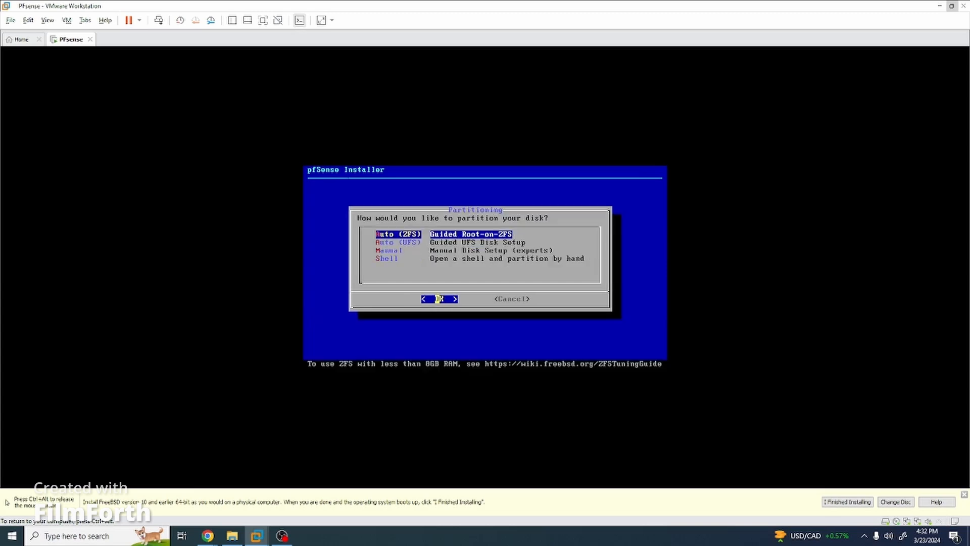
key(Return)
key(Return)
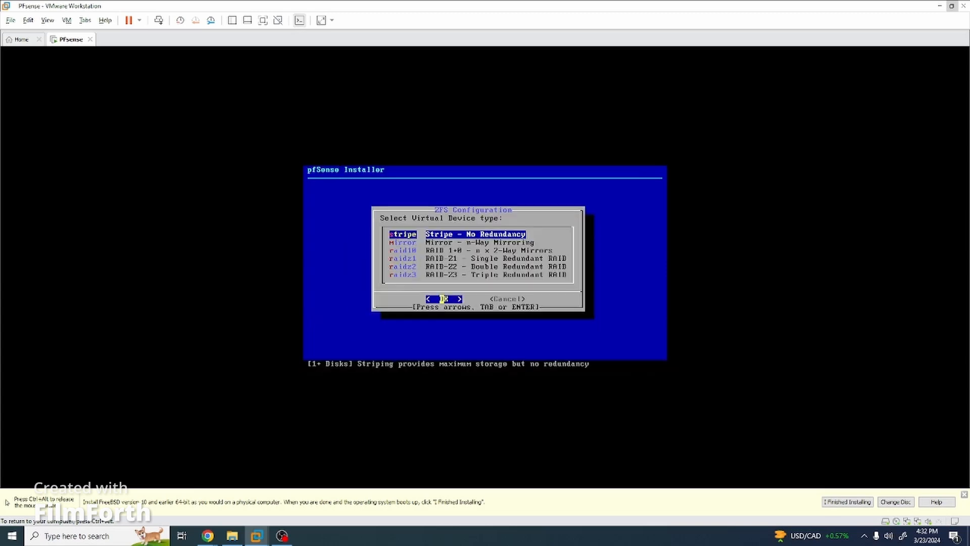
key(Return)
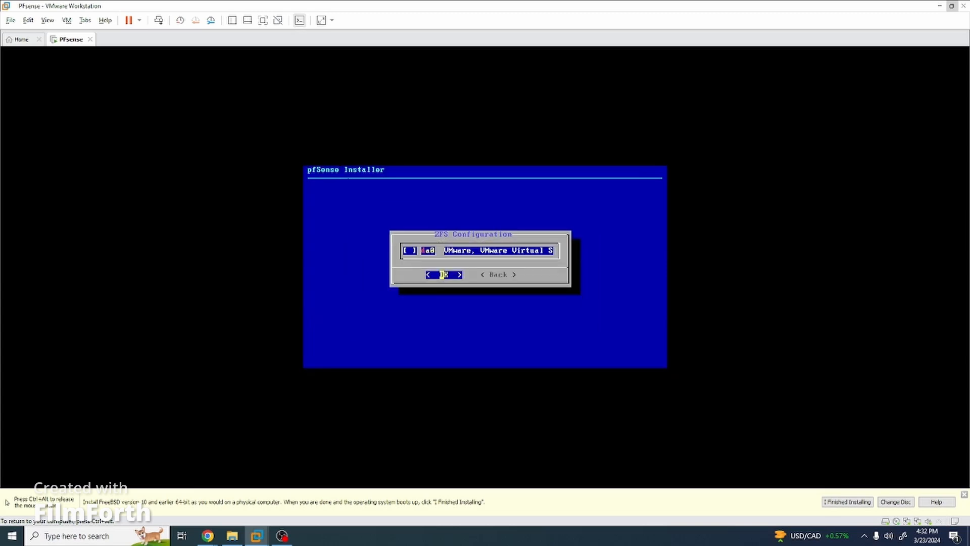
key(Return)
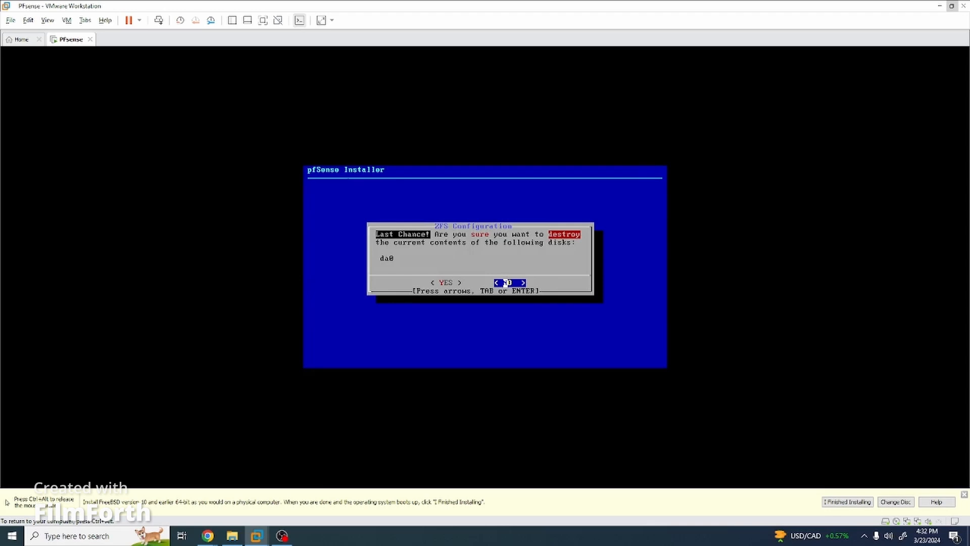
key(Left)
key(Return)
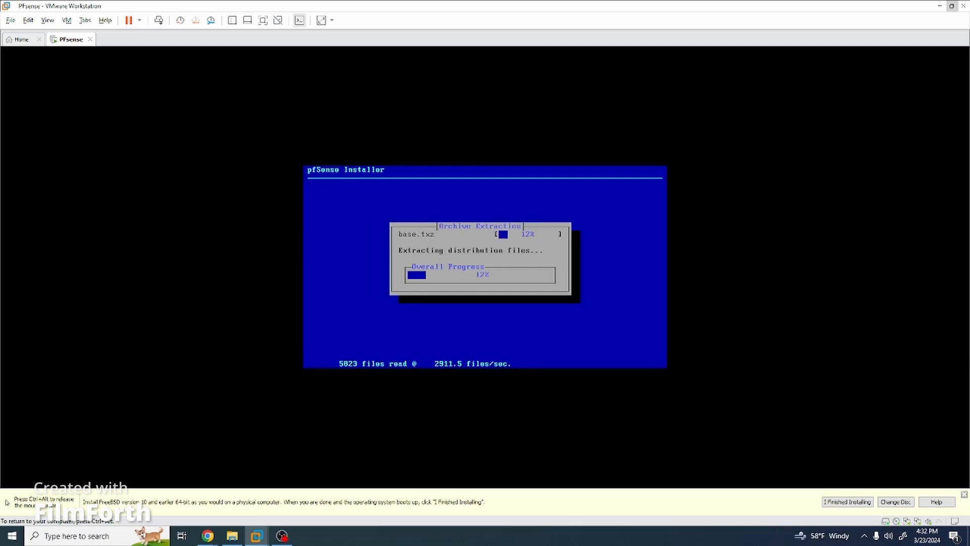
key(ctrl+alt)
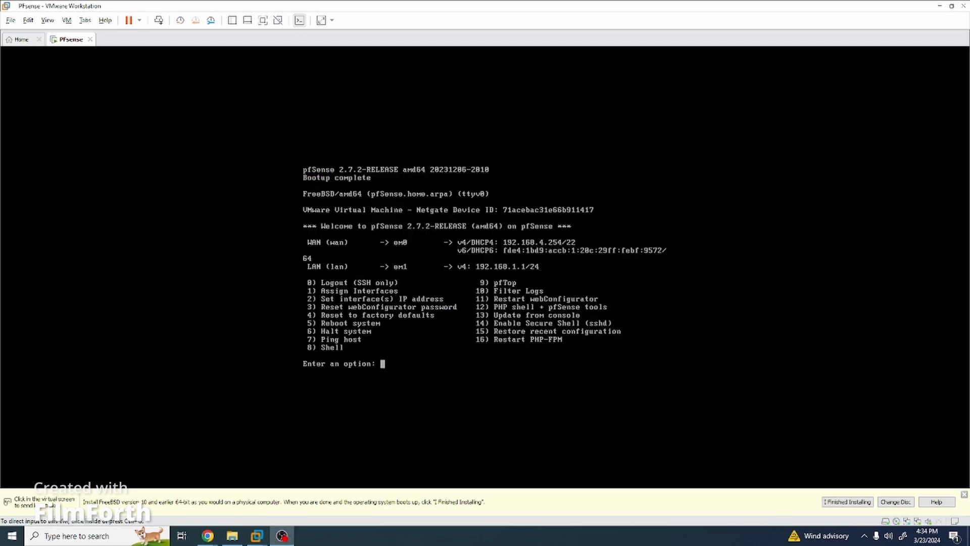
Open the pfSense shell with option 8 and run pfctl -d to disable the packet filter.
click(391, 368)
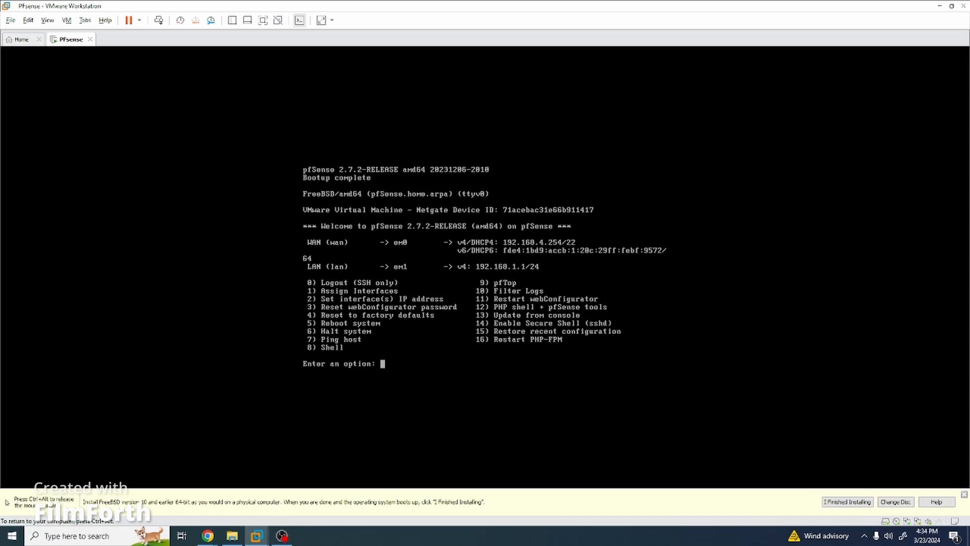
text(8)
key(Return)
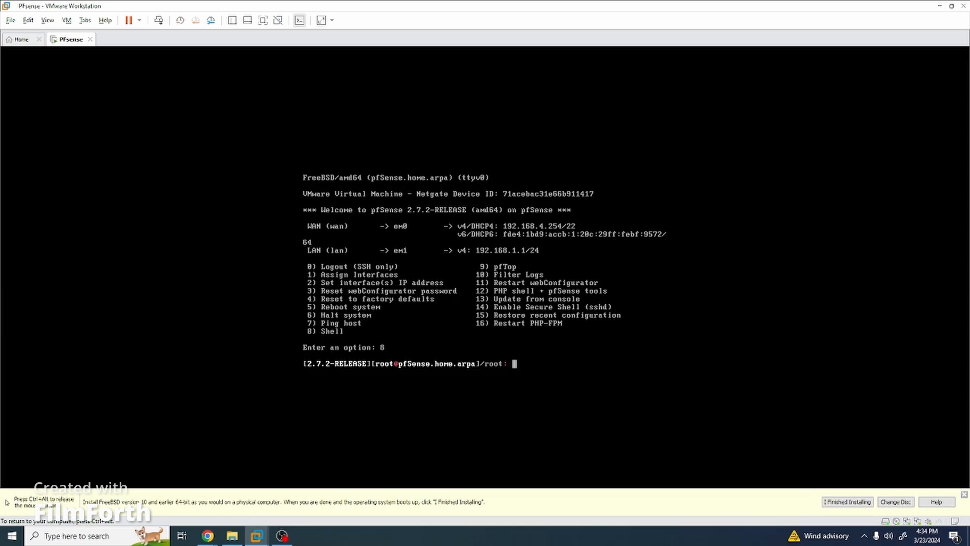
text(p)
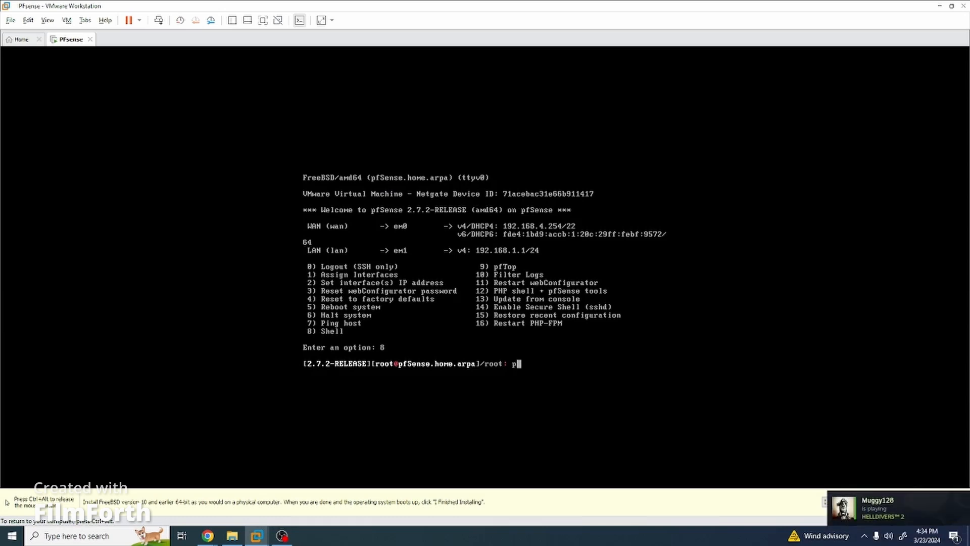
text(ftctl -d)
key(Return)
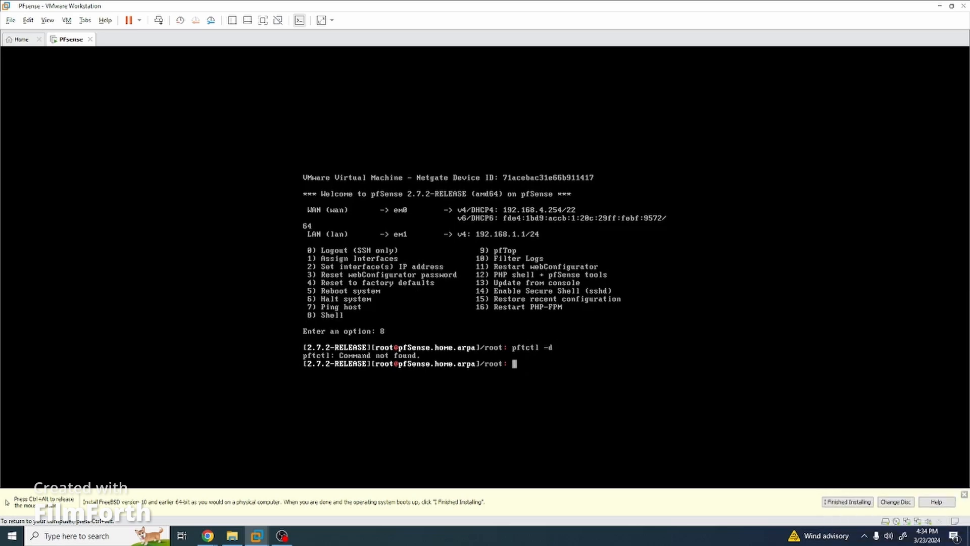
text(pfctl -d)
key(Return)
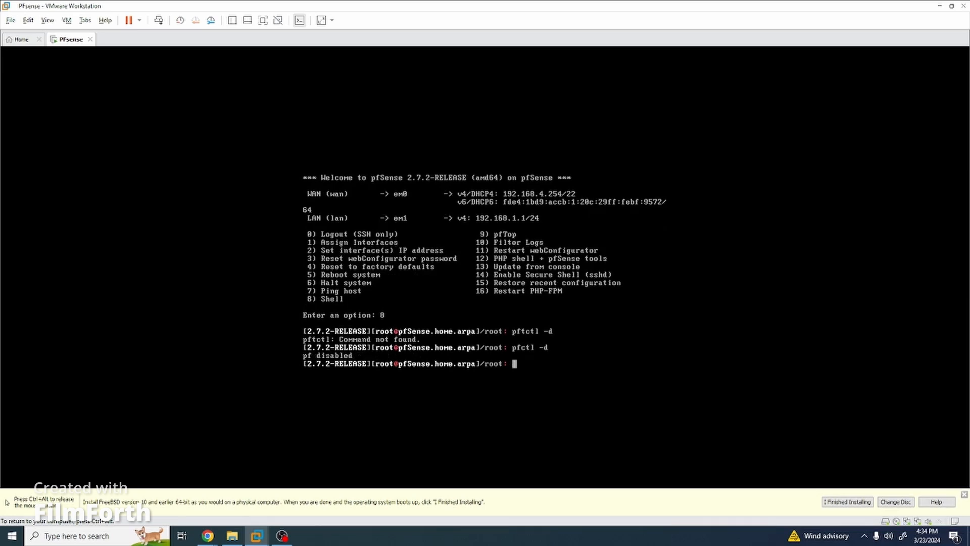
key(ctrl+alt)
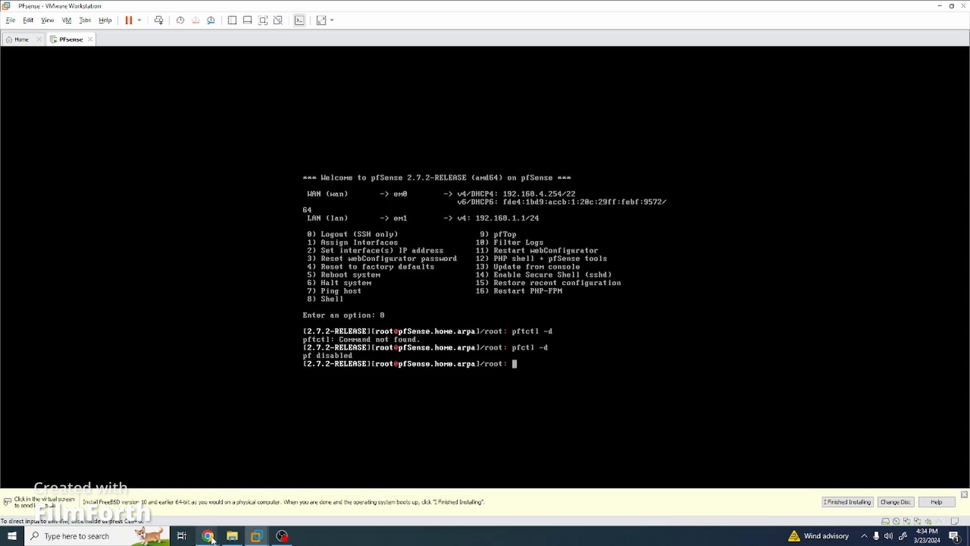
mouse_move(211, 540)
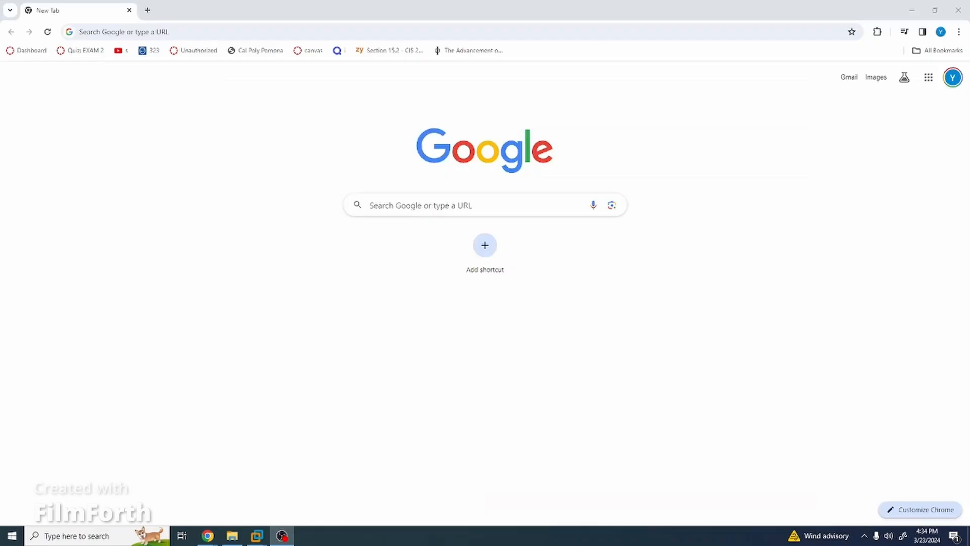
click(377, 33)
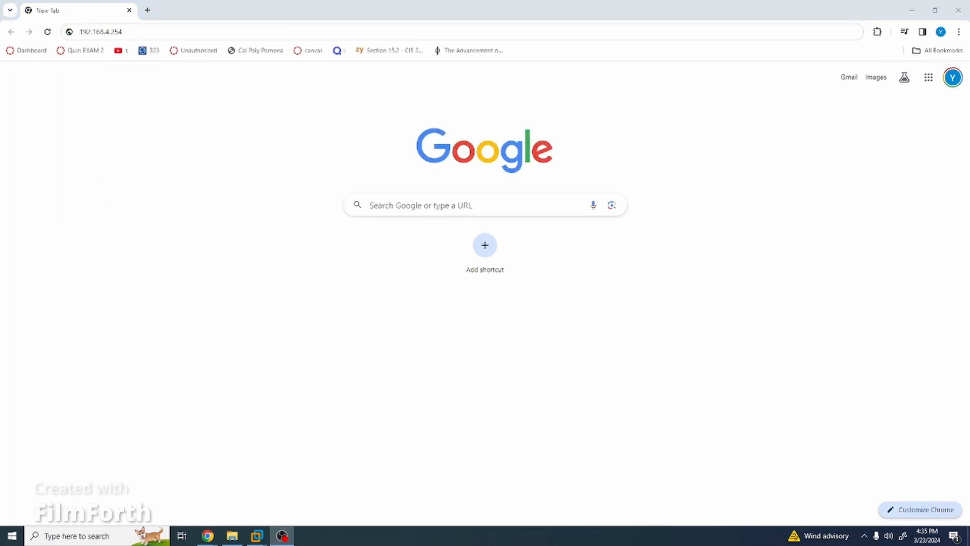
click(240, 31)
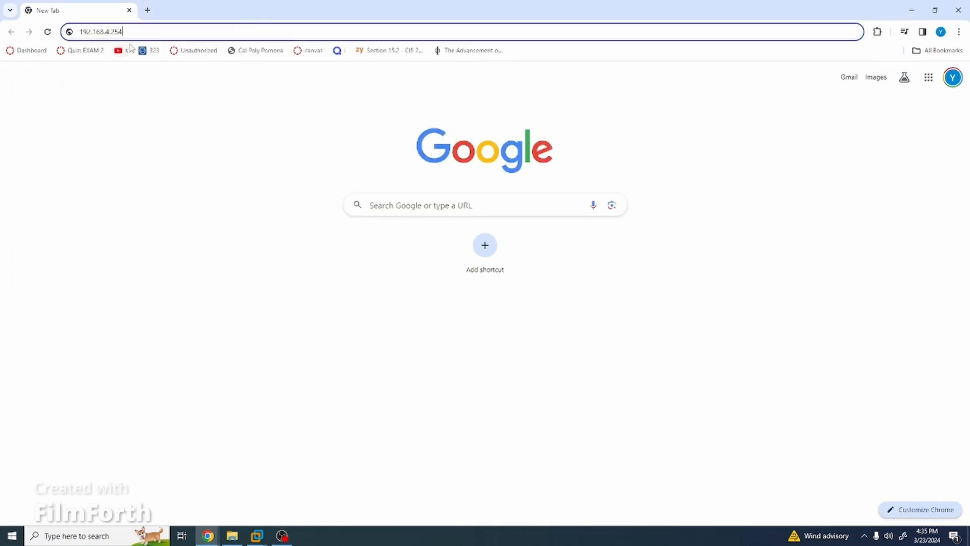
key(Return)
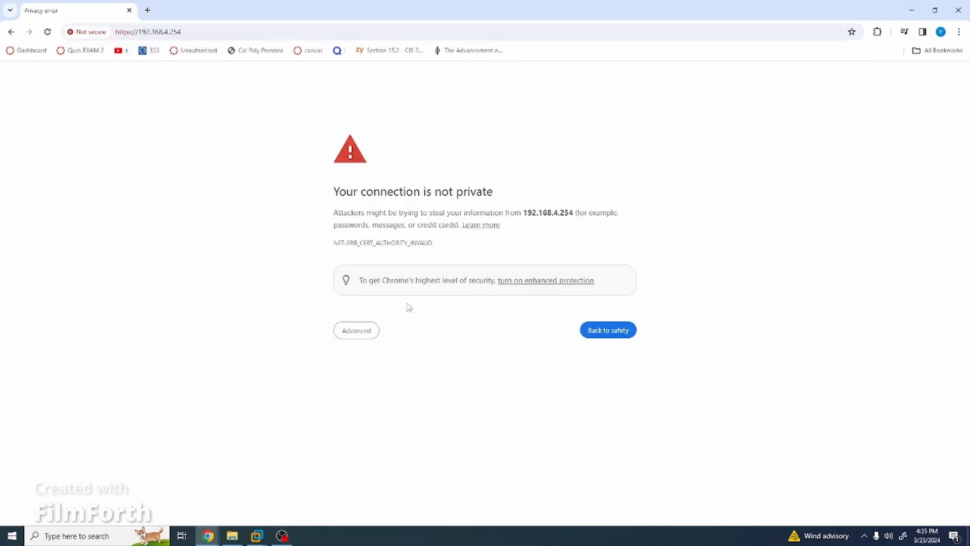
click(372, 331)
Proceed past the warning and sign in to pfSense as admin with the password.
click(402, 408)
click(454, 237)
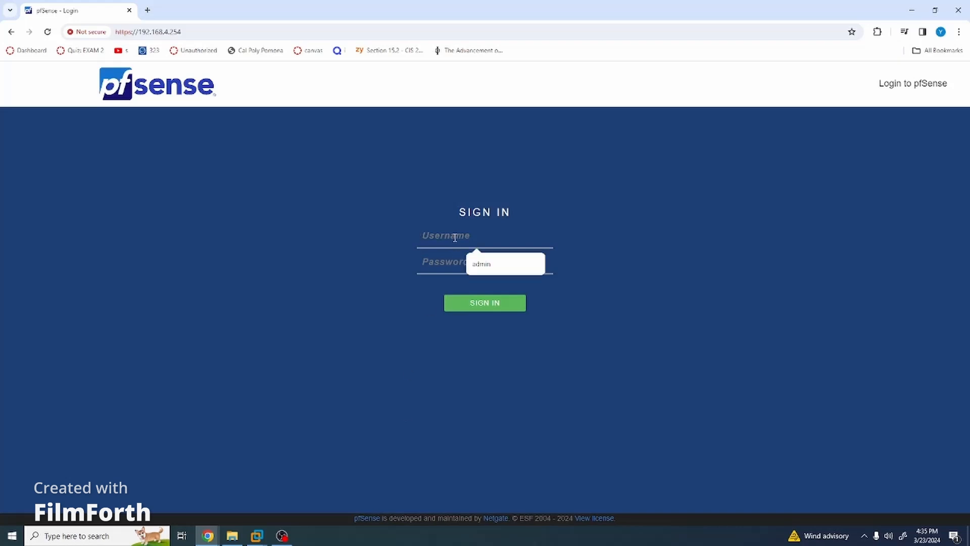
text(admin)
key(Tab)
text(p)
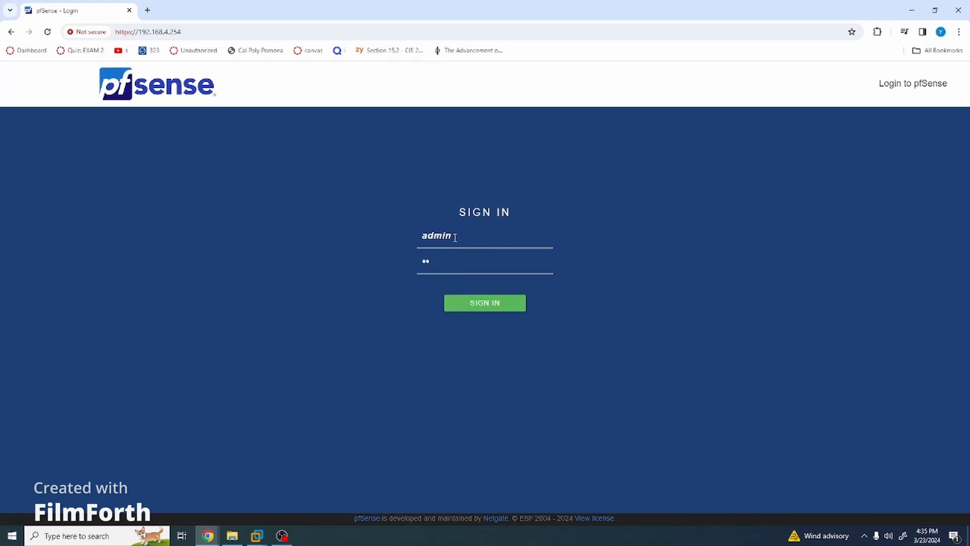
key(Return)
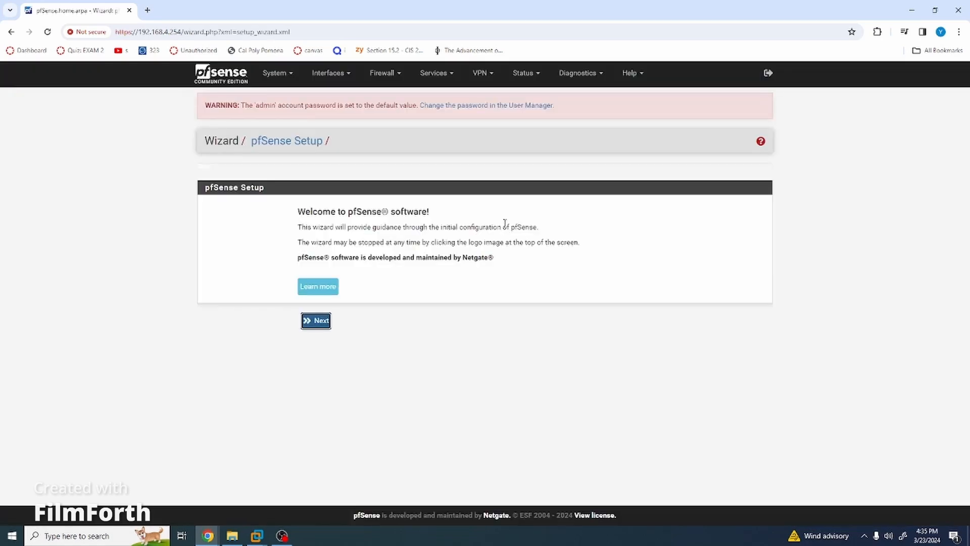
Set the wizard's primary DNS to 8.8.8.8 and secondary DNS to 1.1.1.1.
click(314, 321)
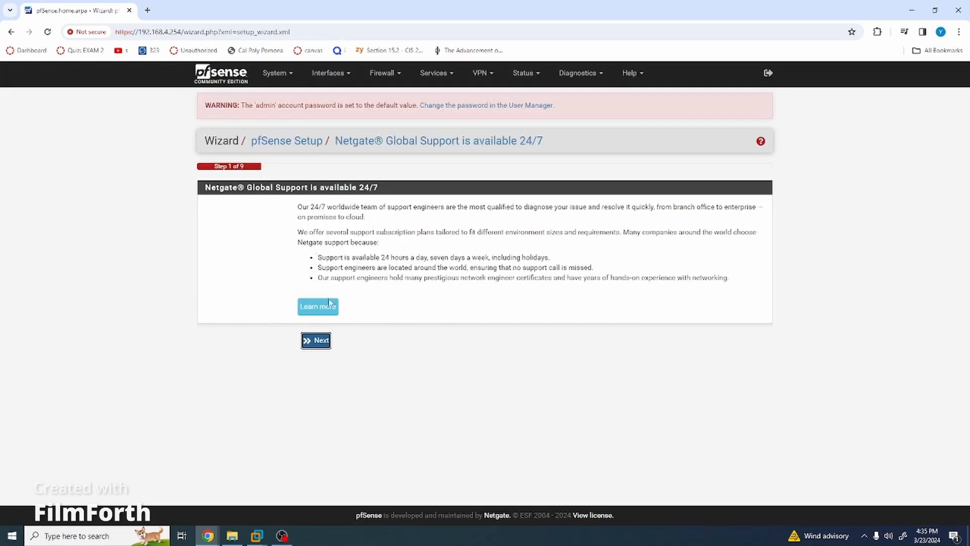
click(316, 341)
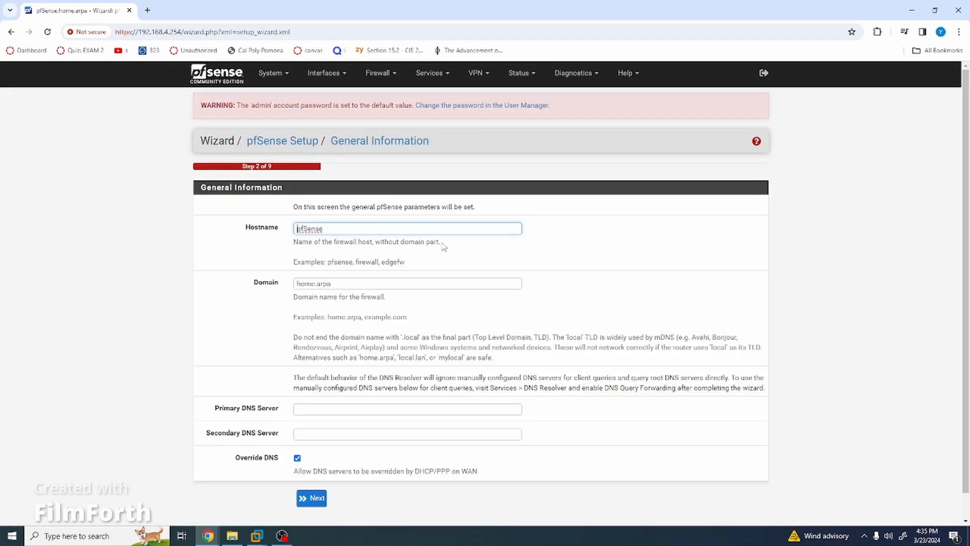
scroll(349, 293, down, 1)
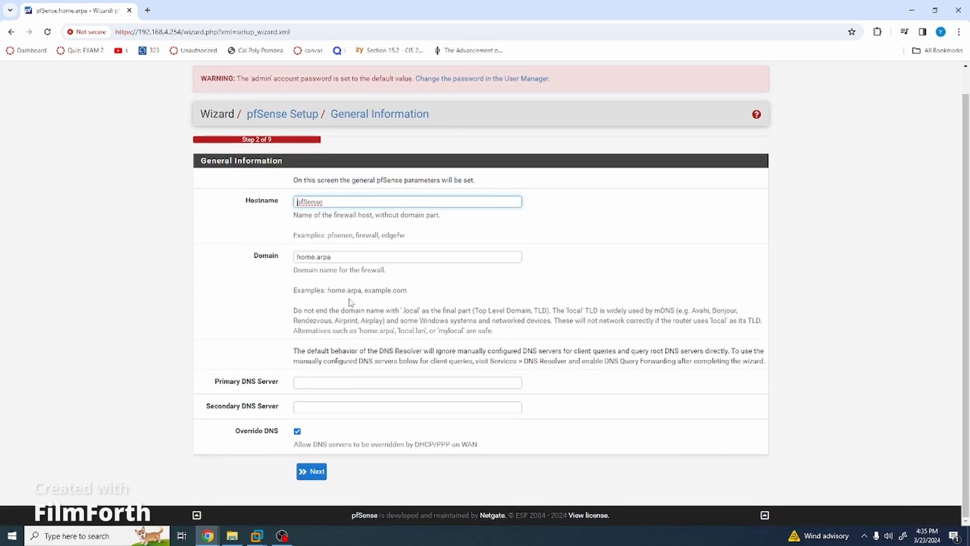
click(337, 382)
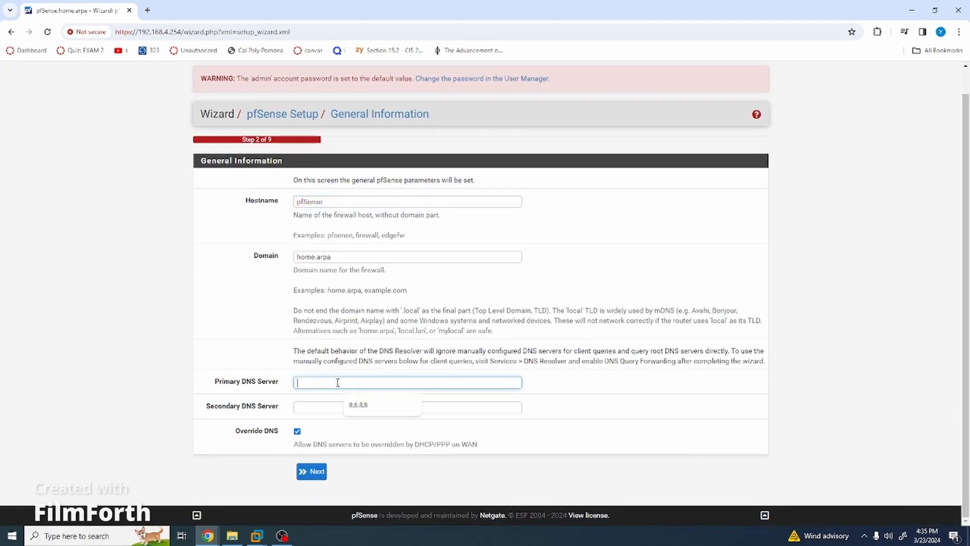
click(360, 405)
click(348, 408)
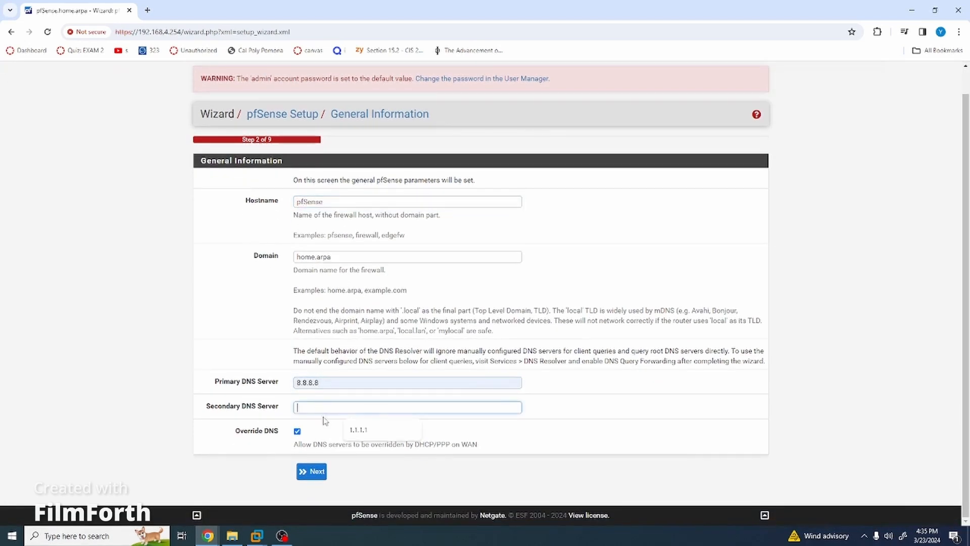
click(368, 431)
key(ctrl+a)
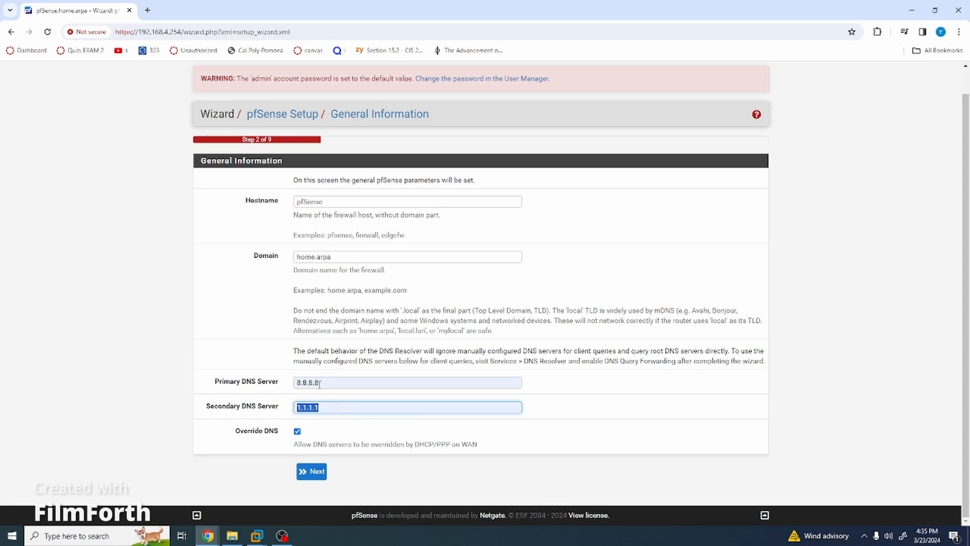
drag(319, 384, 292, 413)
click(288, 375)
click(347, 392)
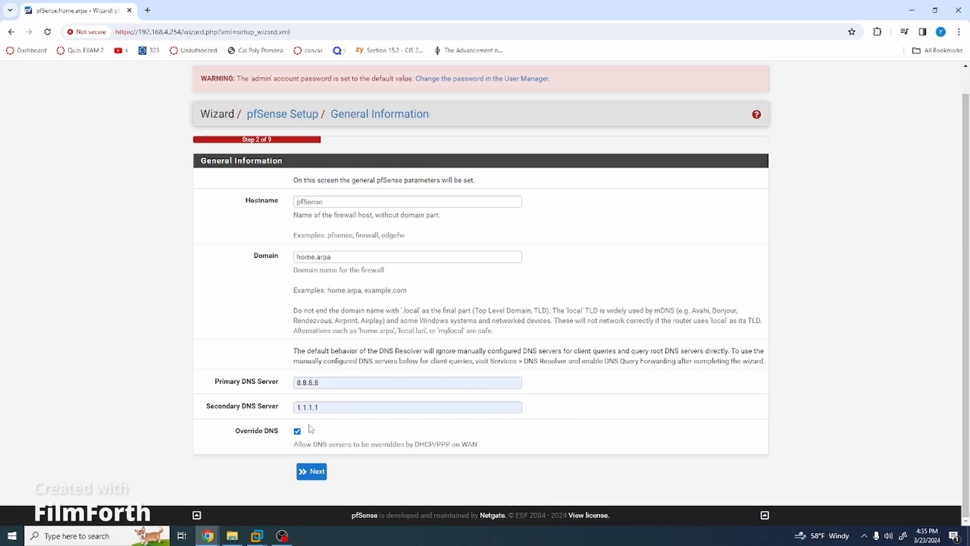
Set the timezone to Etc/GMT-8 on the time server step.
click(315, 477)
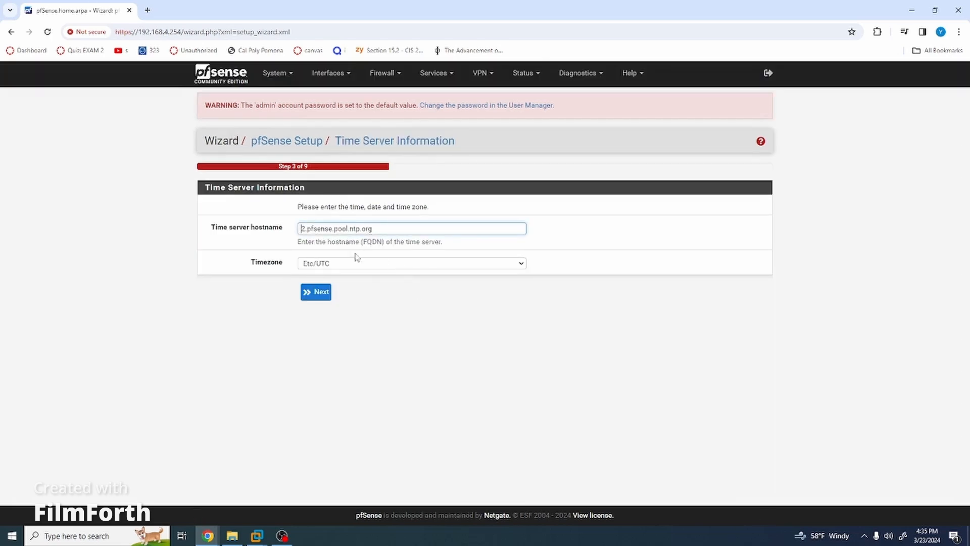
click(521, 263)
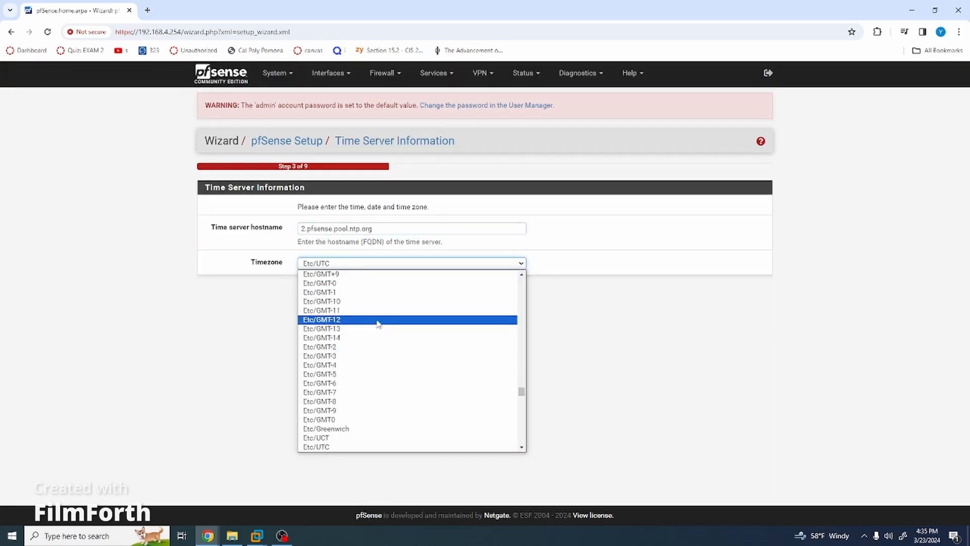
click(357, 401)
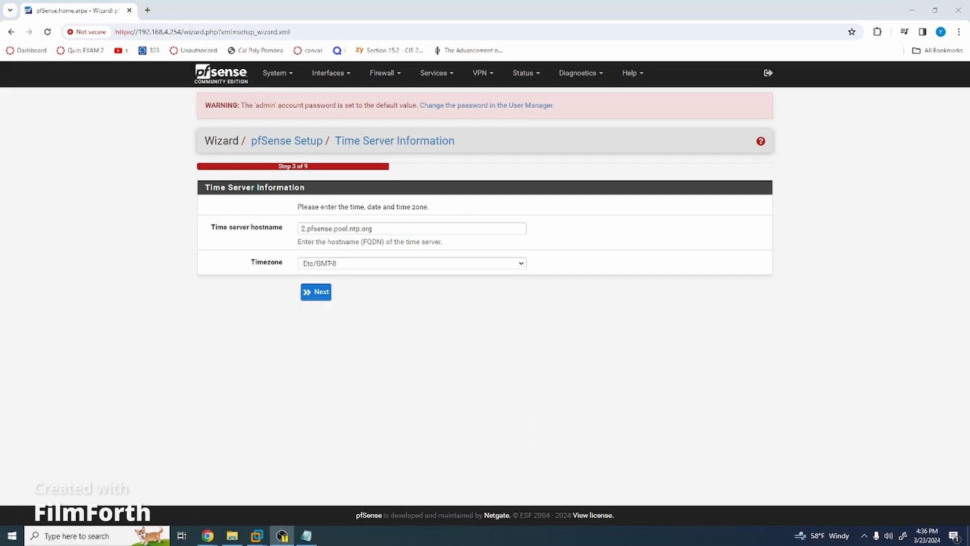
click(316, 293)
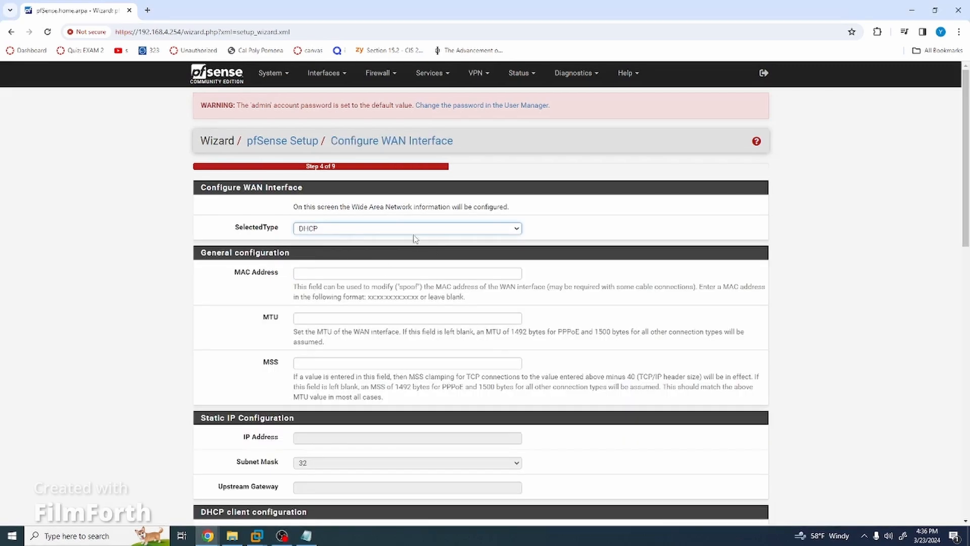
Uncheck blocking of RFC1918 private and bogon networks on WAN and continue.
scroll(400, 260, down, 4)
scroll(400, 260, down, 12)
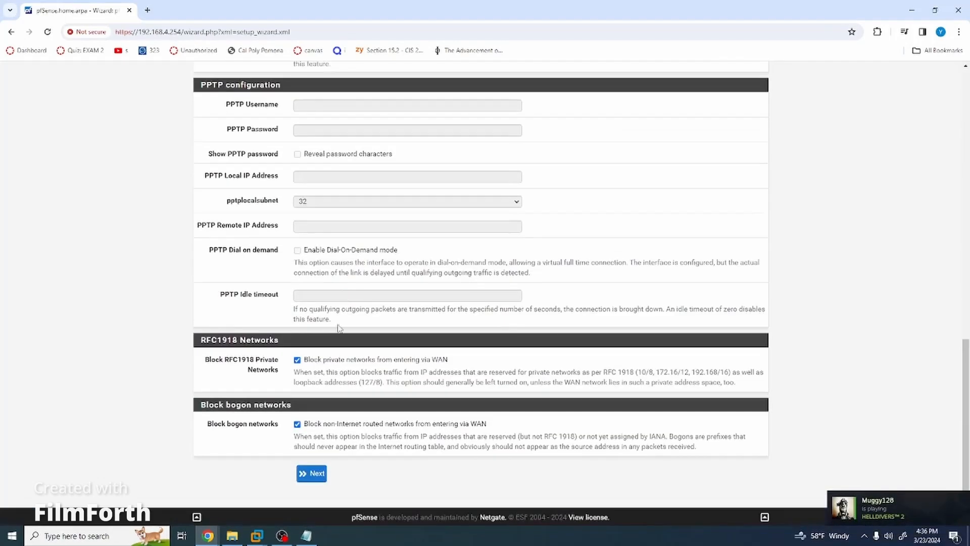
click(297, 360)
click(297, 424)
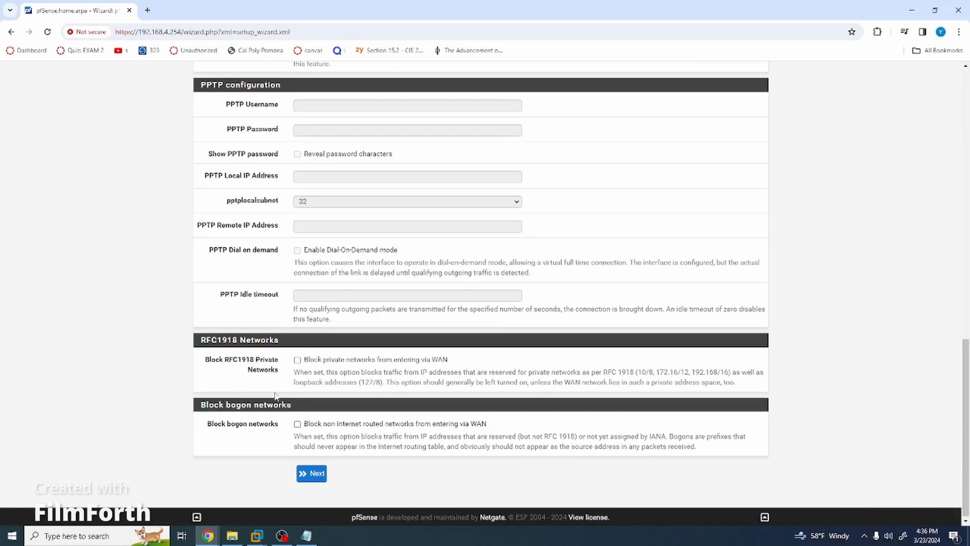
click(312, 473)
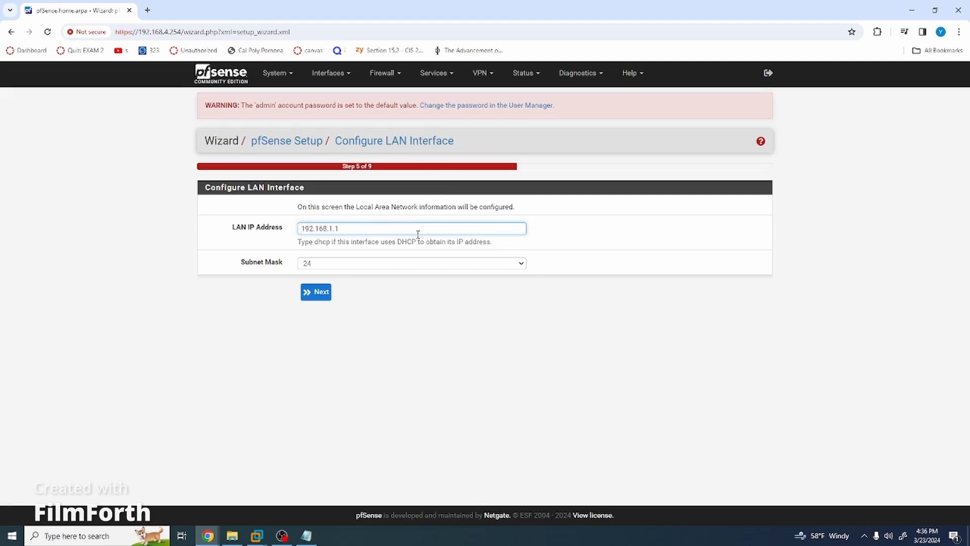
Change the LAN IP from 192.168.1.1 to 172.34.70.1 with subnet mask 27, then continue.
drag(344, 228, 266, 228)
text(182)
key(BackSpace)
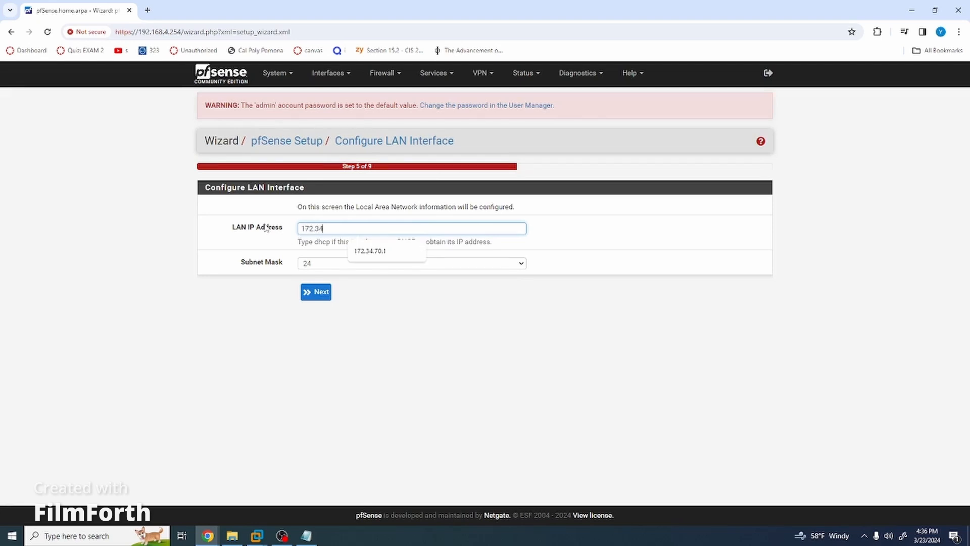
text(72.34.70.1)
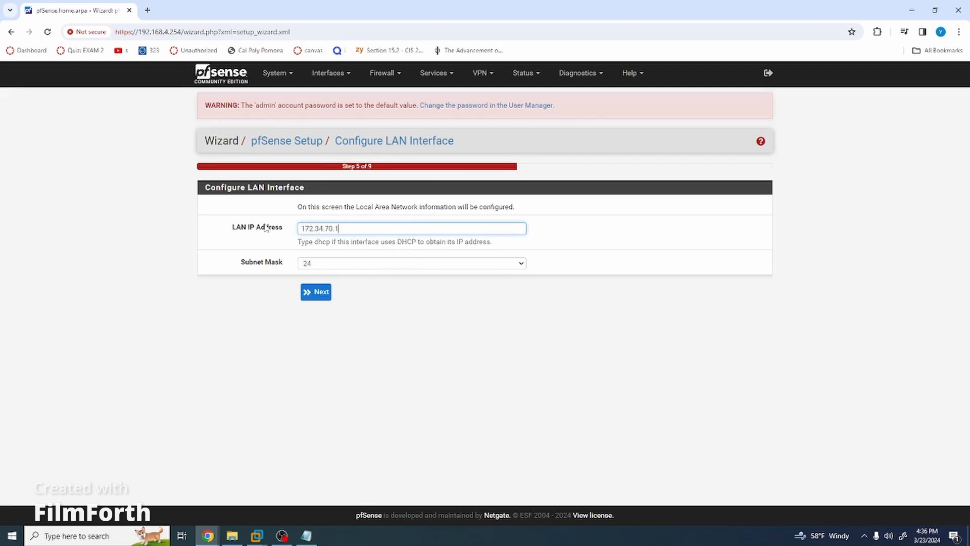
drag(357, 227, 303, 228)
click(376, 225)
click(320, 264)
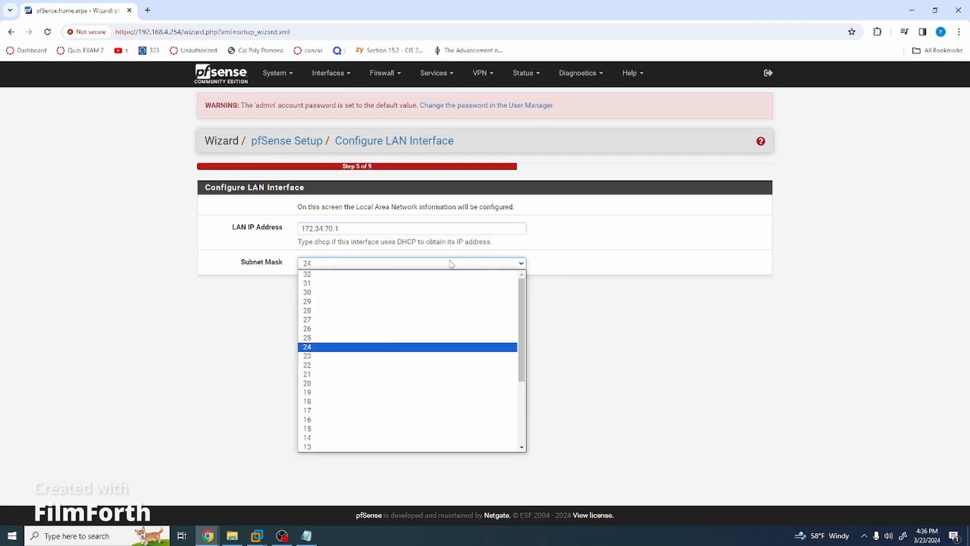
click(332, 321)
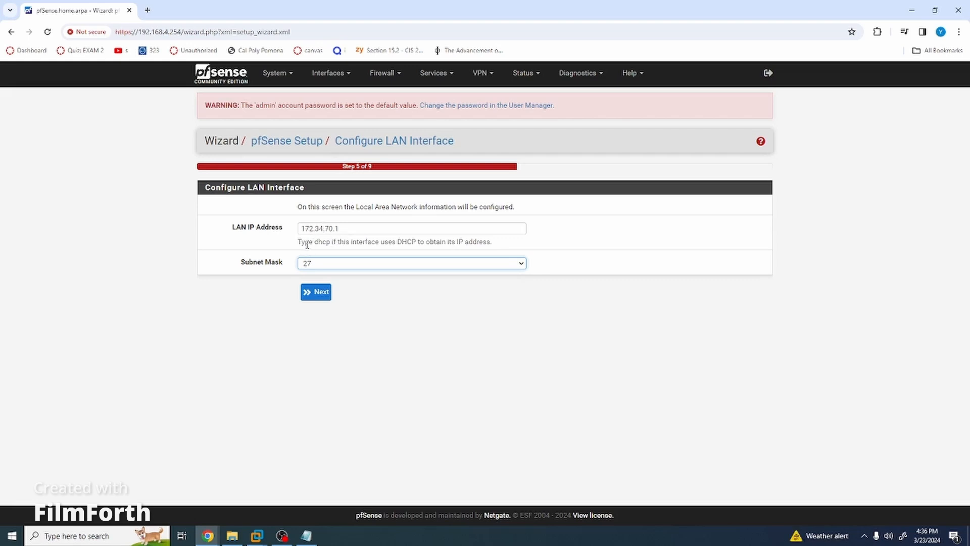
drag(308, 245, 491, 240)
click(491, 239)
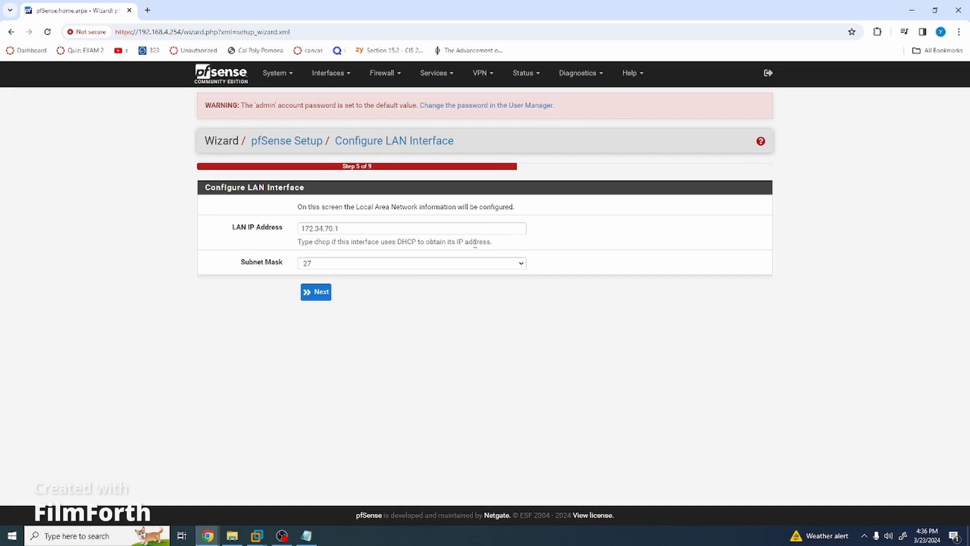
drag(486, 242, 299, 246)
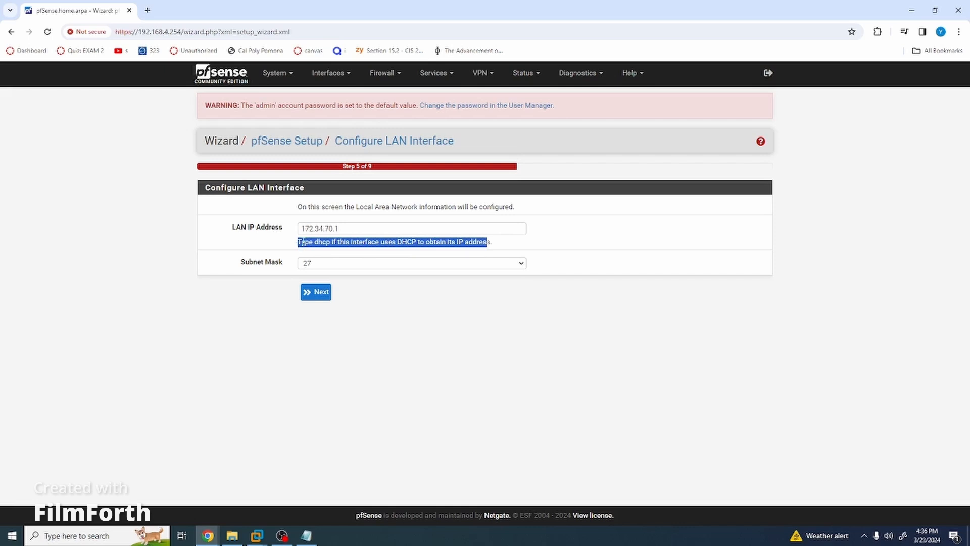
click(298, 242)
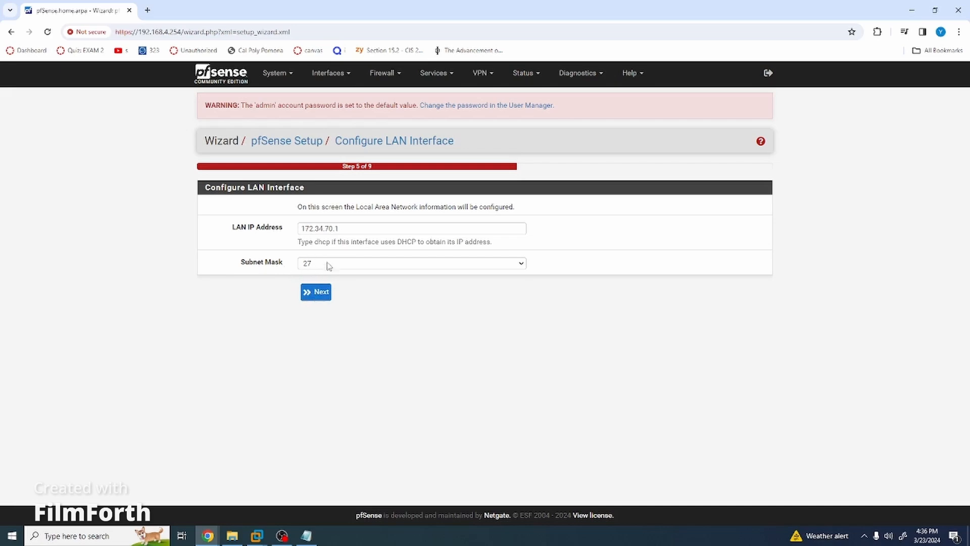
click(317, 296)
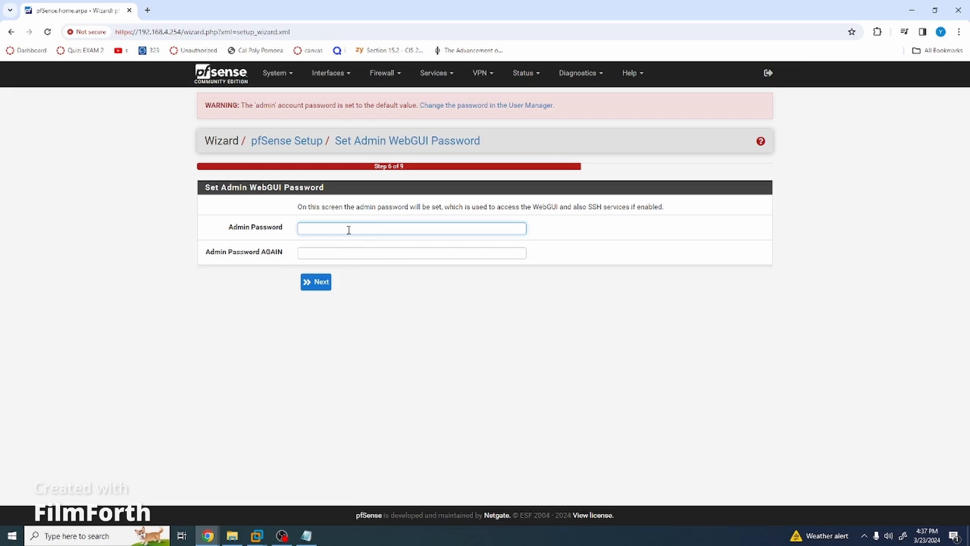
Enter and confirm the new admin password, then reload to apply the configuration.
text(••••••••••)
key(Tab)
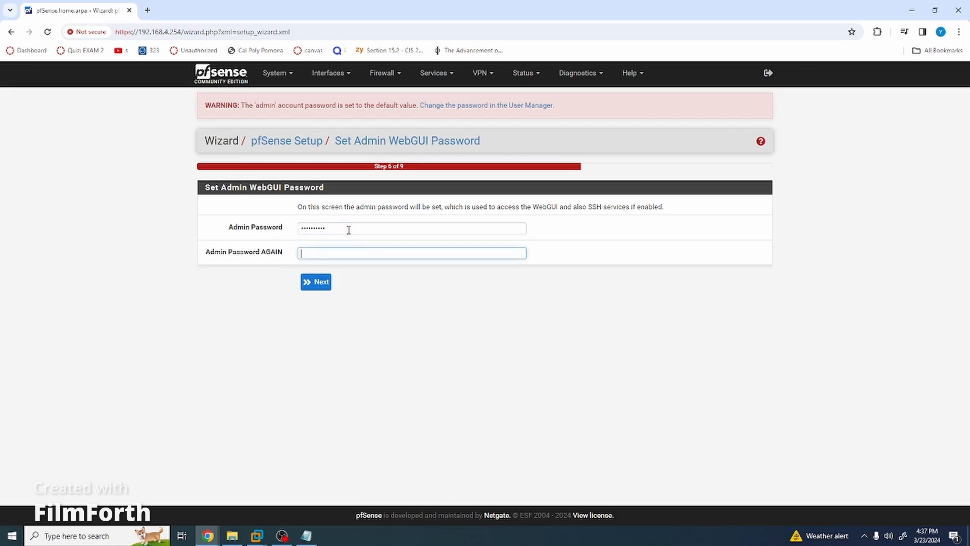
text(••••••••••)
key(Return)
click(306, 202)
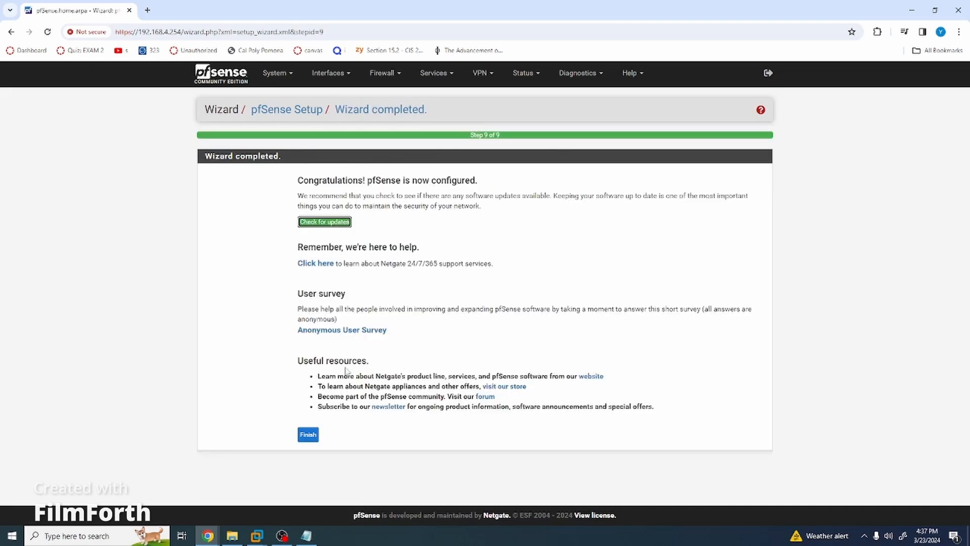
click(309, 434)
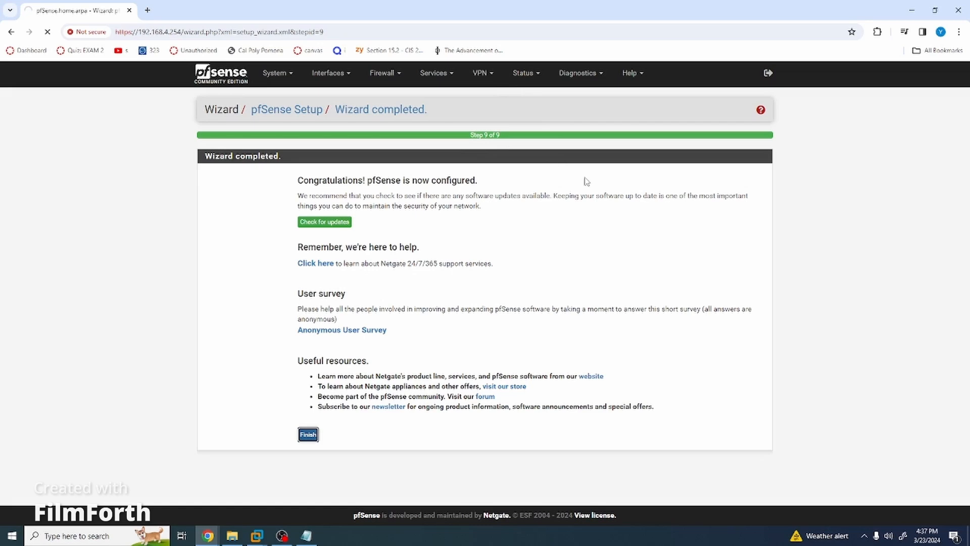
Look through the Services and Status menus, finish the wizard, and return to the pfSense VM console.
click(451, 75)
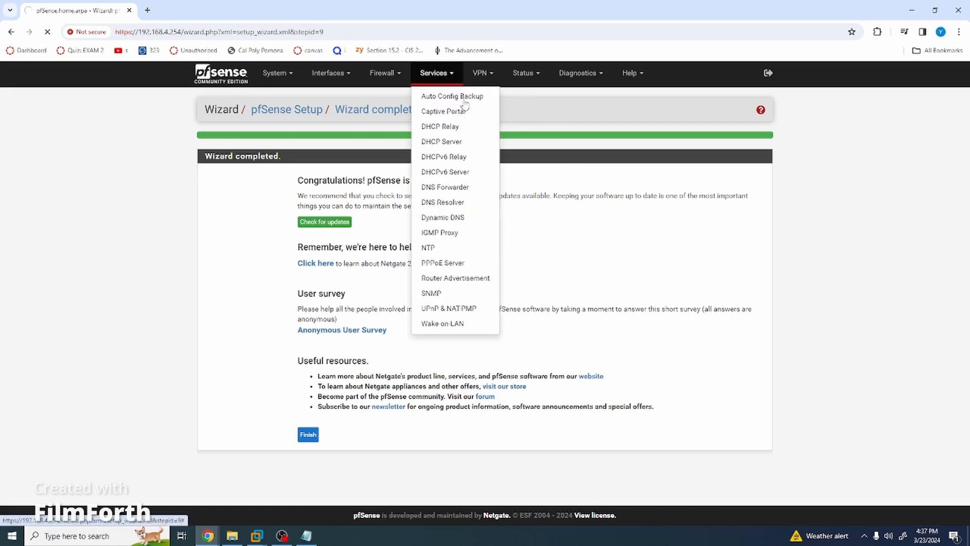
click(516, 81)
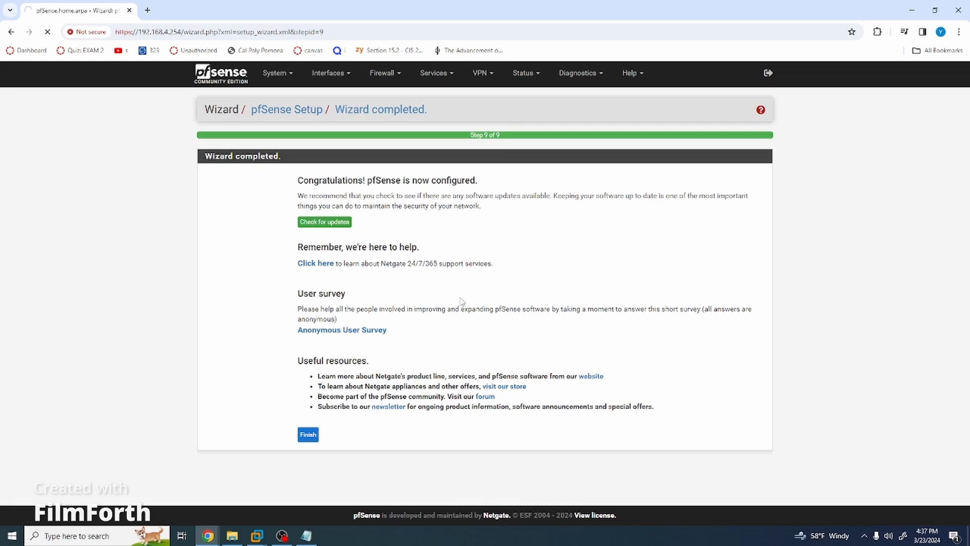
click(309, 435)
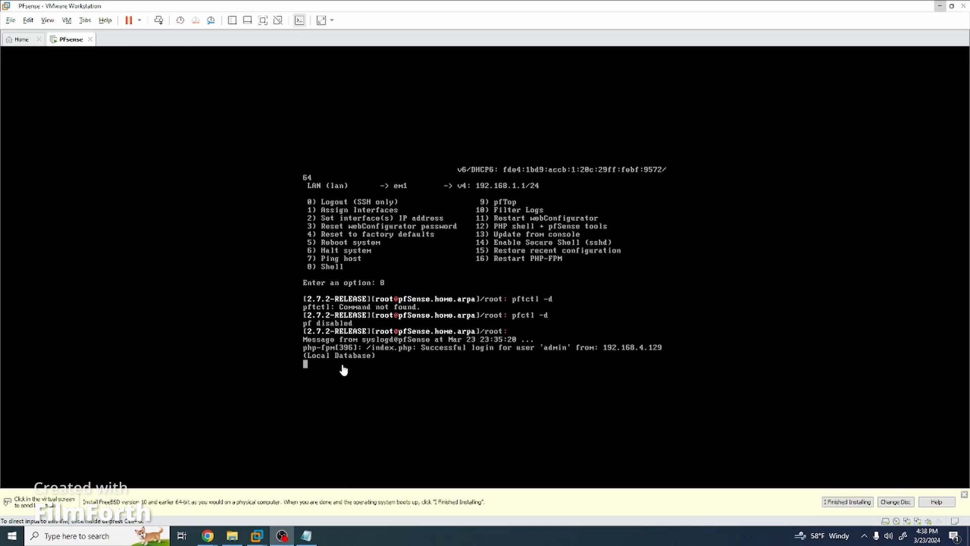
click(343, 370)
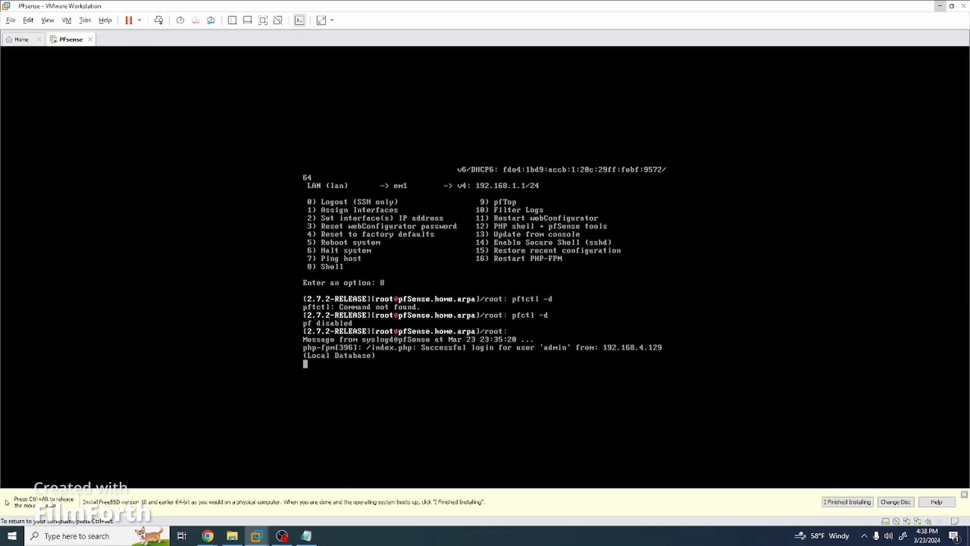
Run pfctl -d in the pfSense shell to disable pf, then go back to Chrome's address bar.
key(Return)
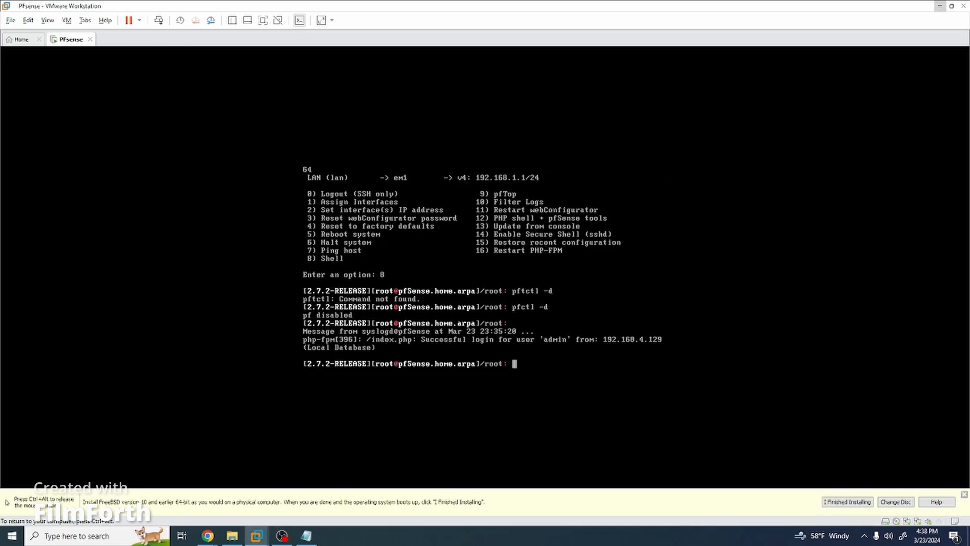
text(pfctl -d)
key(Return)
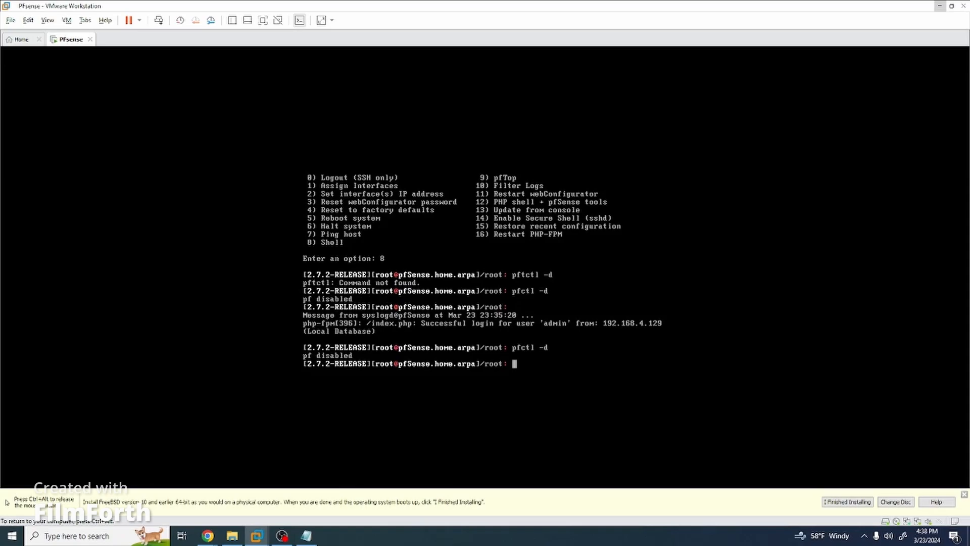
click(940, 6)
click(195, 31)
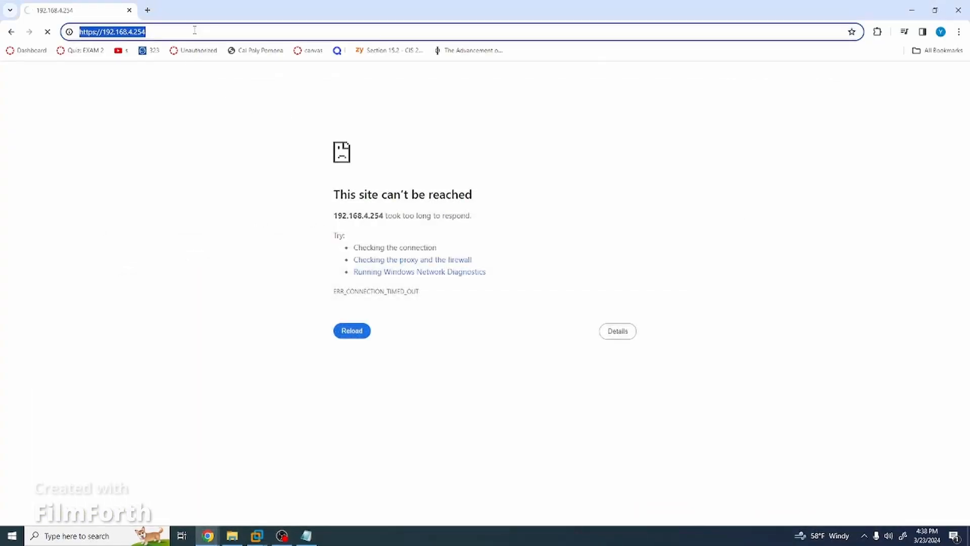
Reload the pfSense page and start a new rule under Firewall > Rules > WAN.
key(Return)
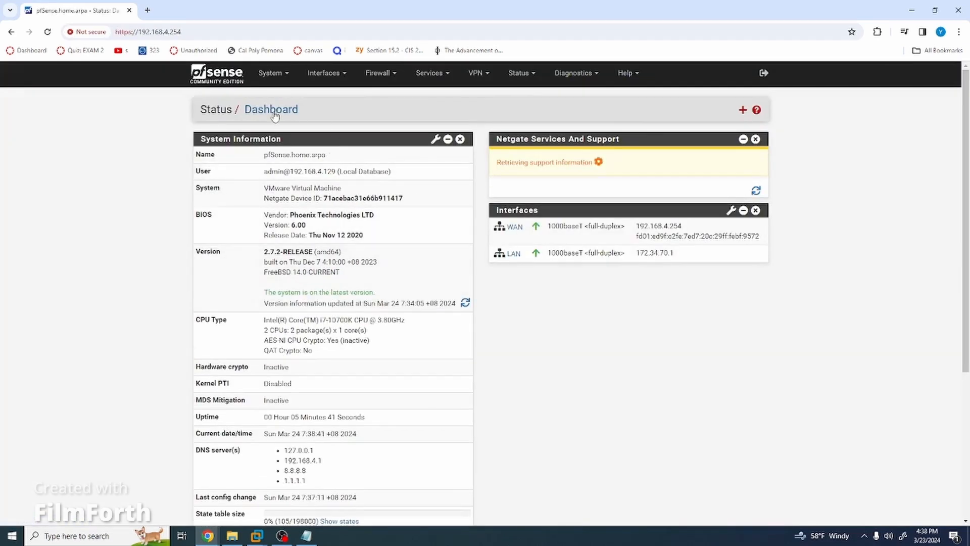
click(378, 74)
click(373, 127)
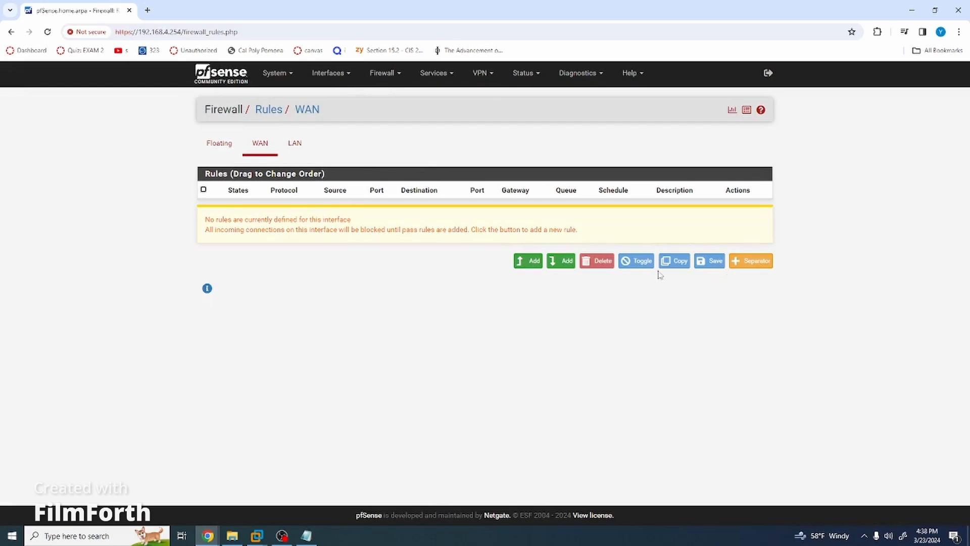
click(522, 262)
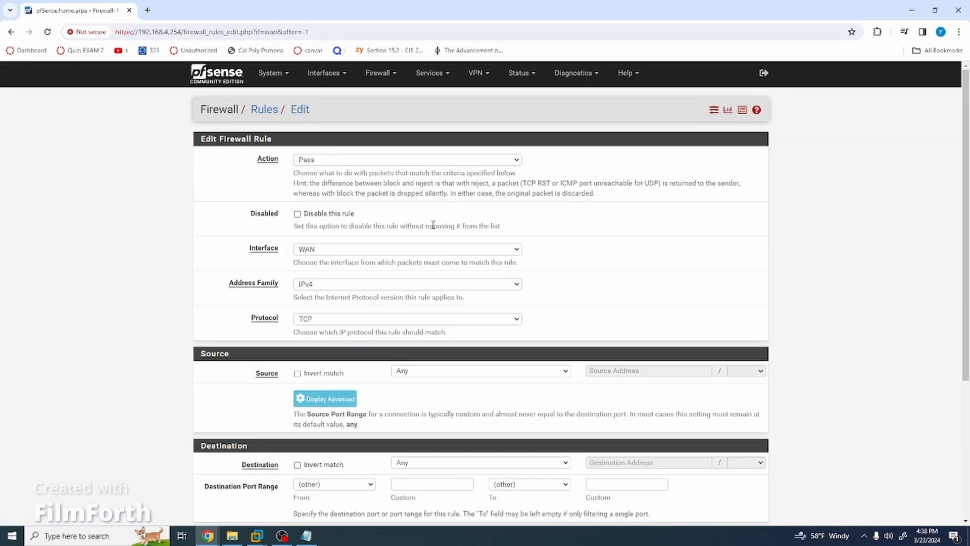
Set the rule's destination port to HTTPS (443), save it, and apply the changes.
scroll(432, 224, down, 2)
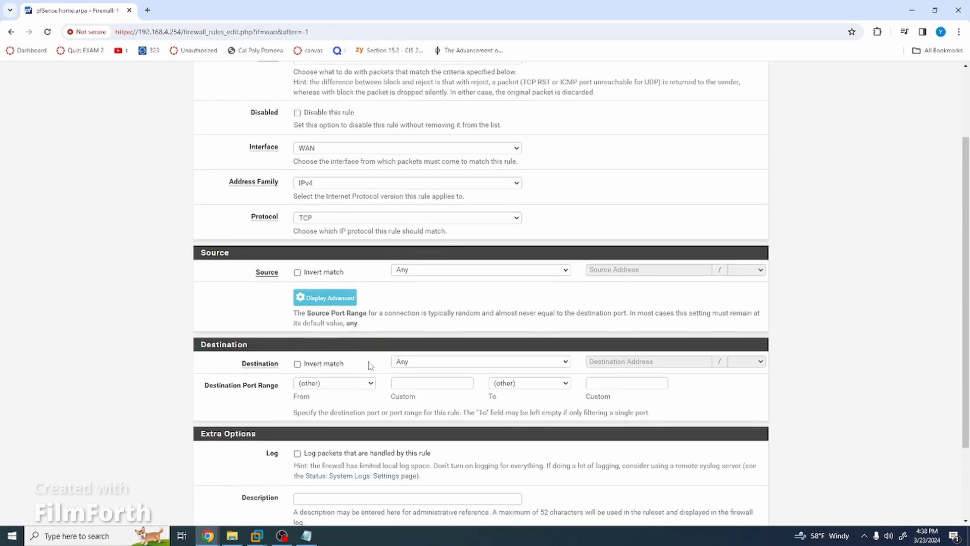
click(361, 384)
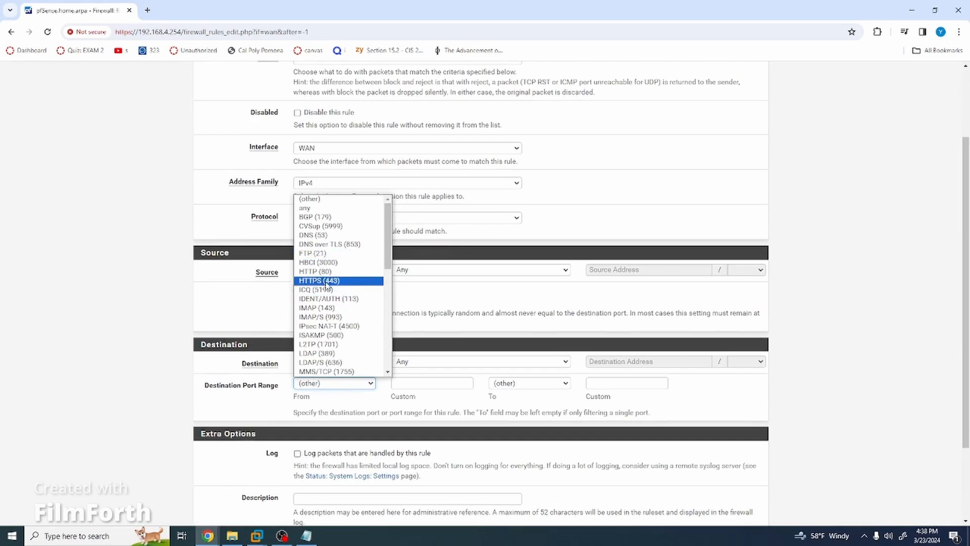
click(328, 281)
scroll(407, 337, down, 2)
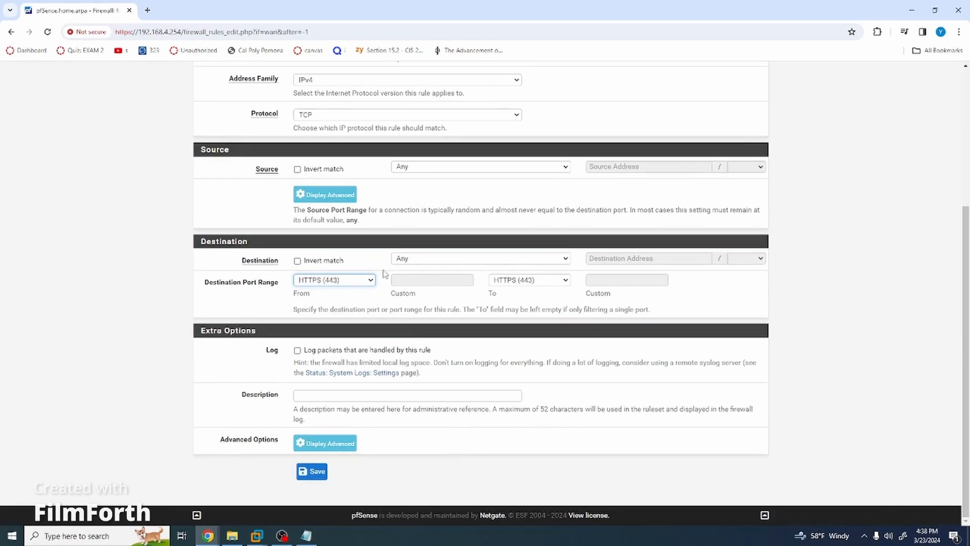
click(313, 472)
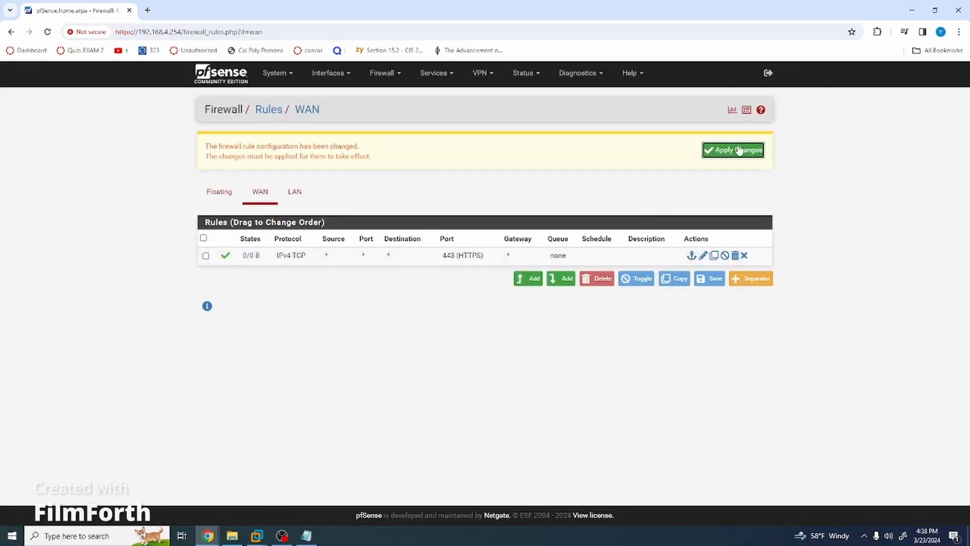
click(717, 152)
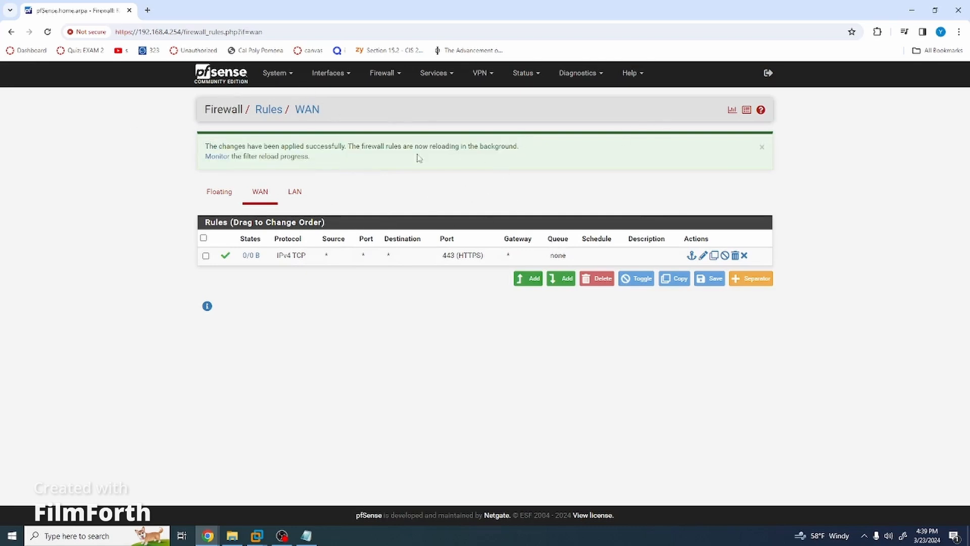
click(388, 75)
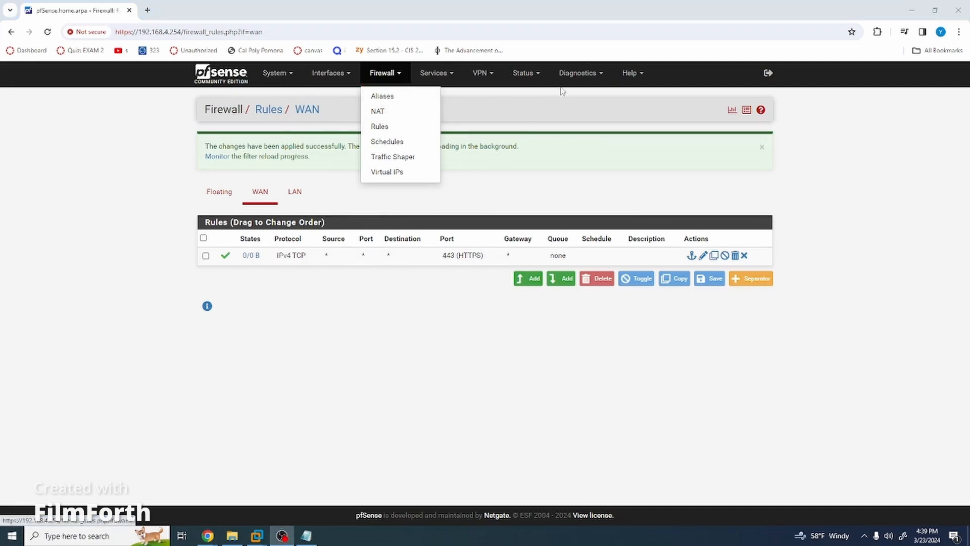
In Services > DHCP Server > LAN, change the pool end from 172.34.70.21 to 172.34.70.14.
click(435, 74)
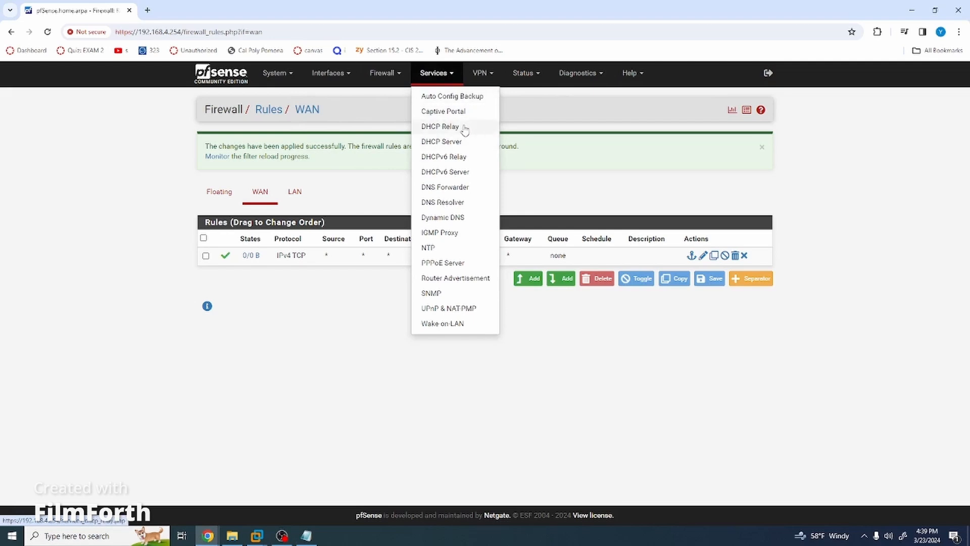
click(457, 142)
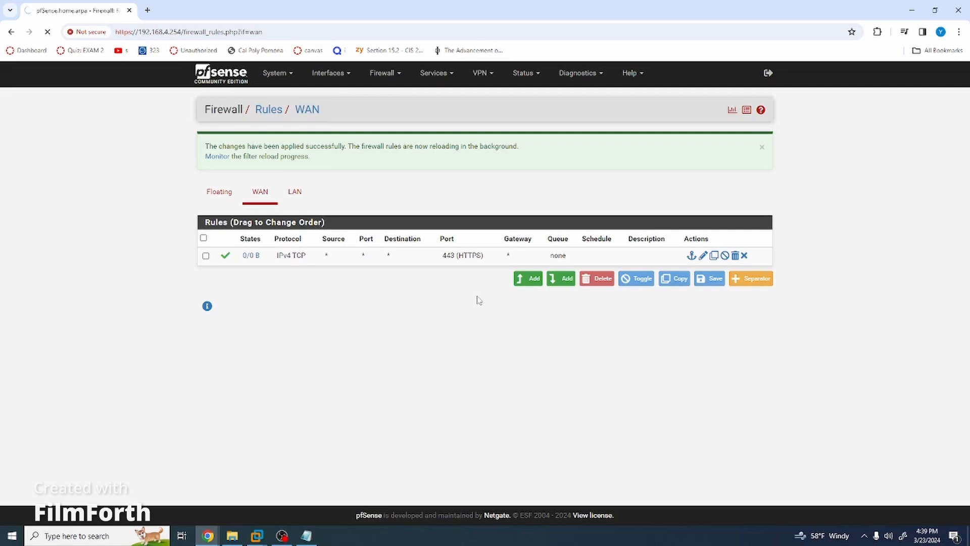
scroll(480, 303, down, 6)
scroll(477, 299, up, 1)
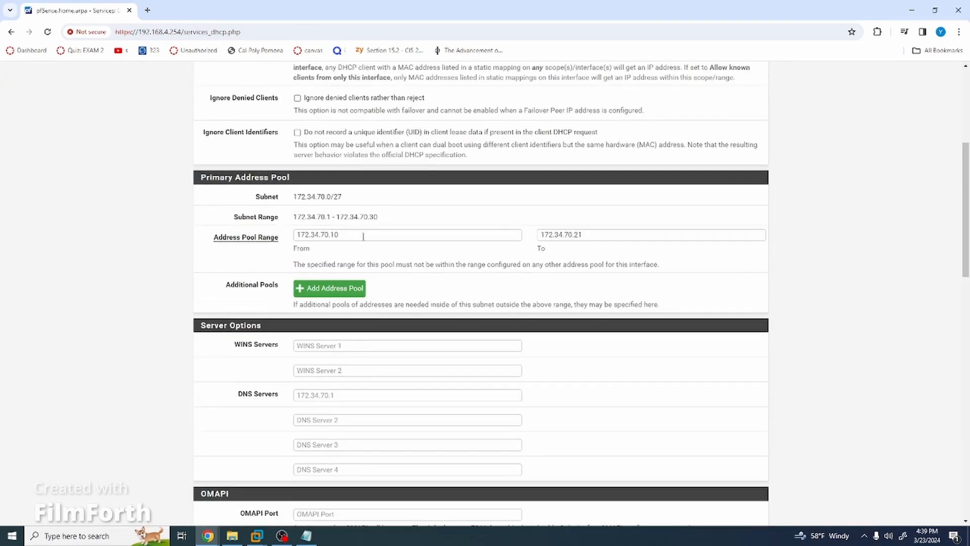
click(363, 236)
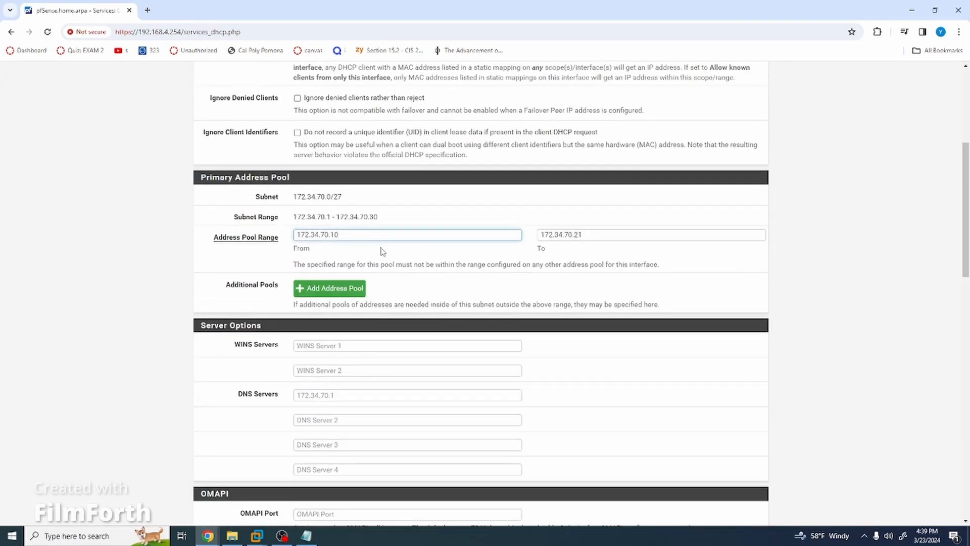
click(588, 234)
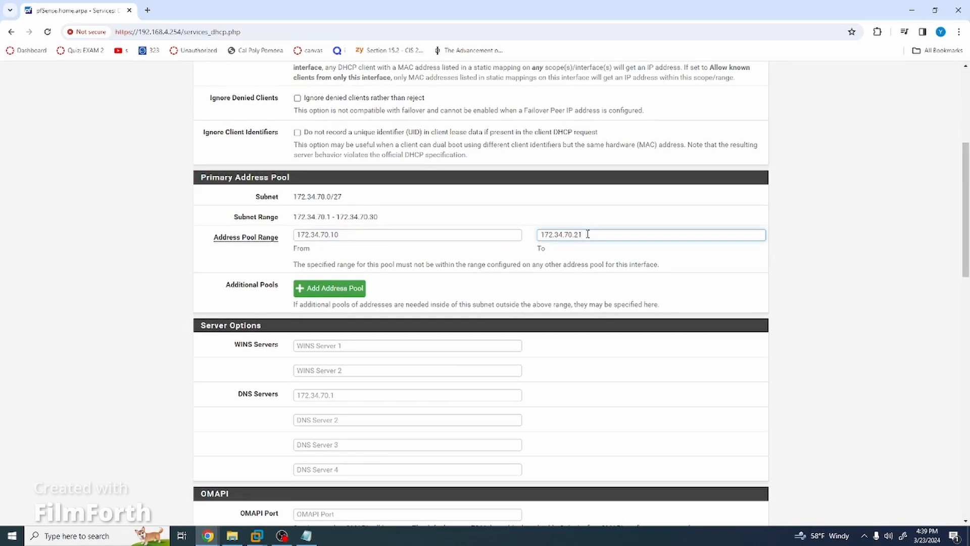
drag(588, 234, 577, 234)
text(14)
click(455, 246)
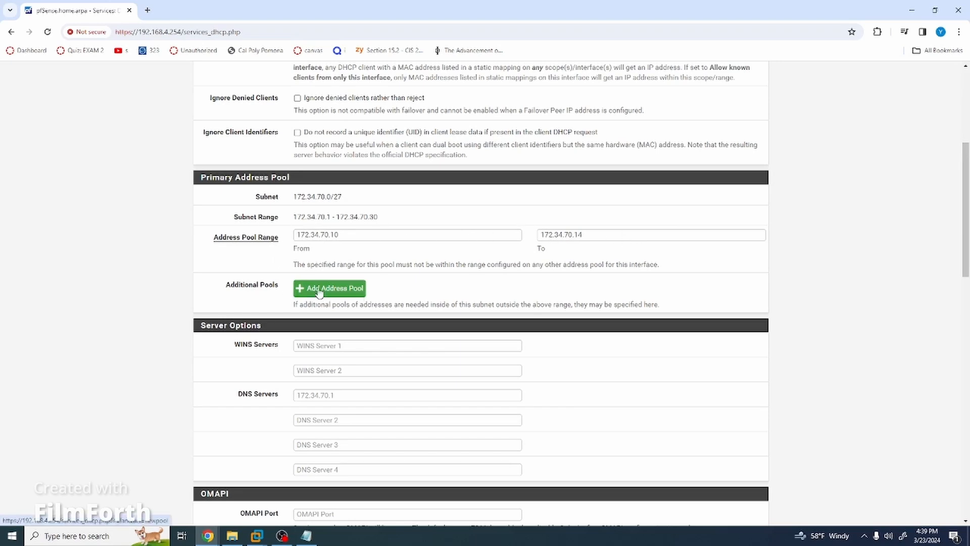
Save the LAN DHCP server settings and apply the changes.
scroll(317, 396, down, 15)
scroll(317, 397, down, 3)
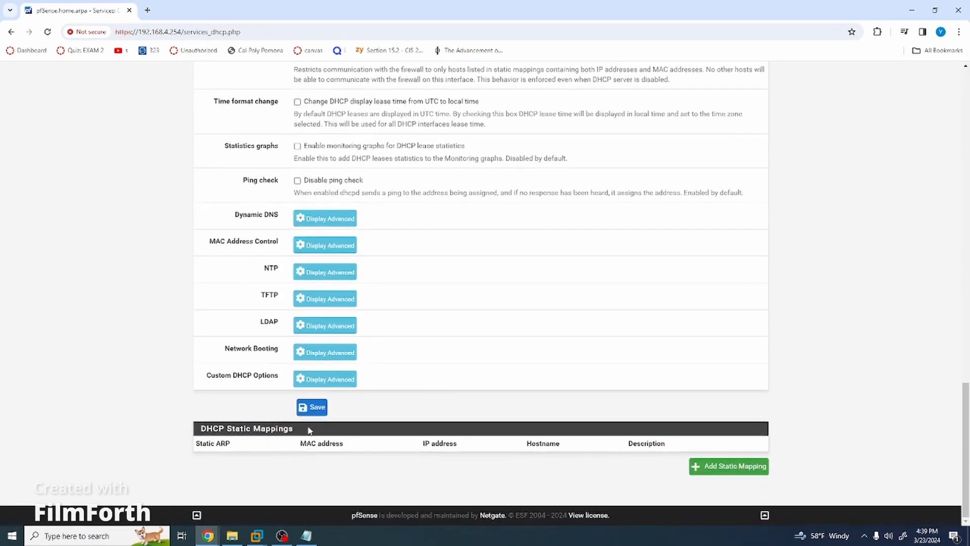
click(312, 407)
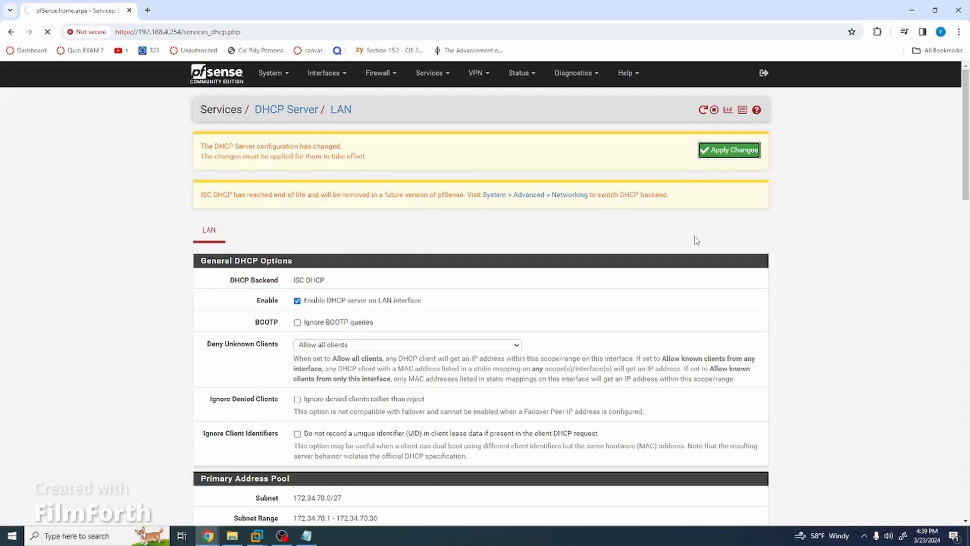
click(748, 152)
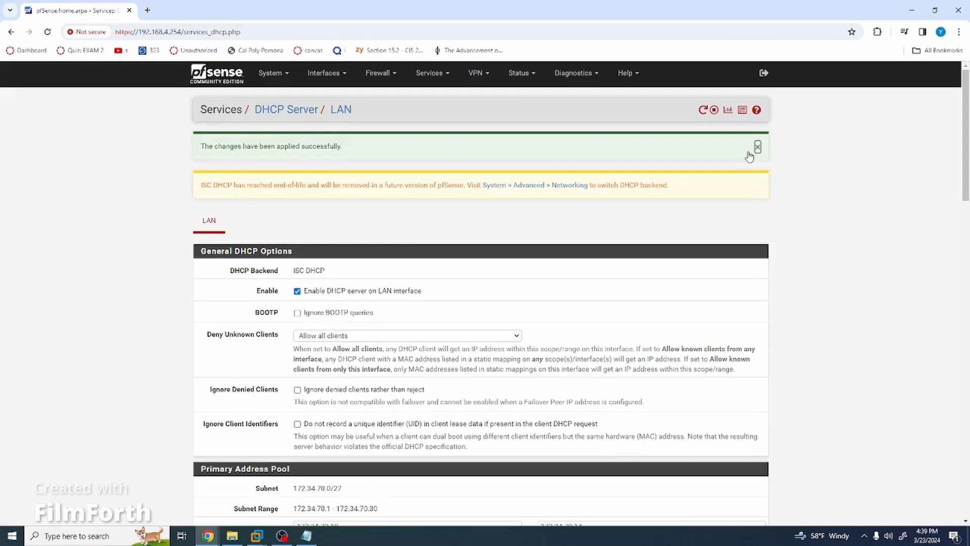
scroll(729, 243, down, 7)
scroll(729, 243, up, 3)
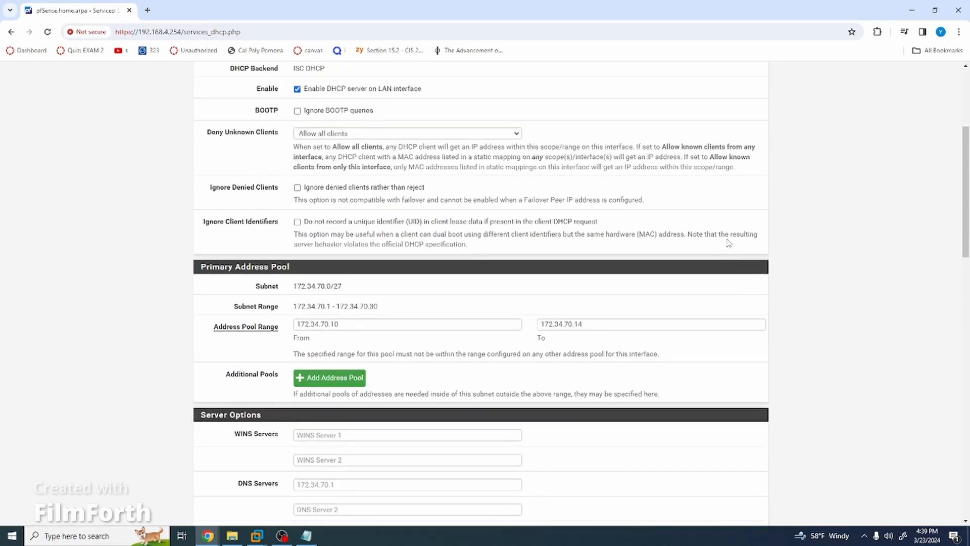
scroll(729, 243, up, 4)
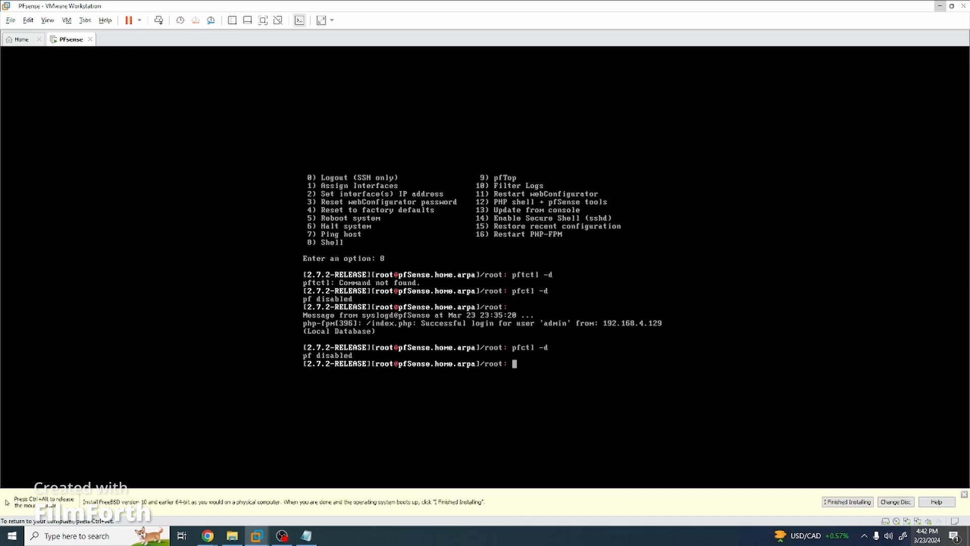
Exit the pfSense shell and pick console option 2 to set an interface IP address.
key(Return)
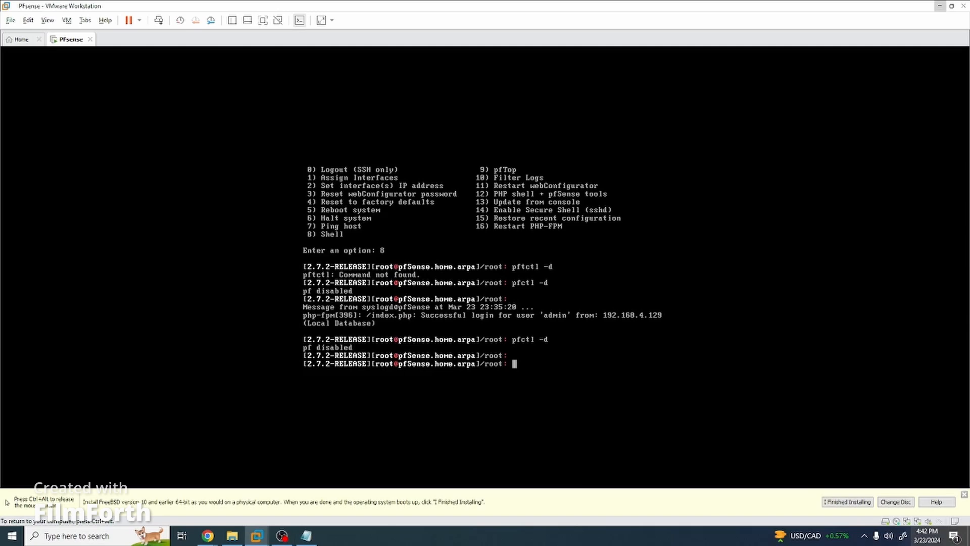
text(exit)
key(Return)
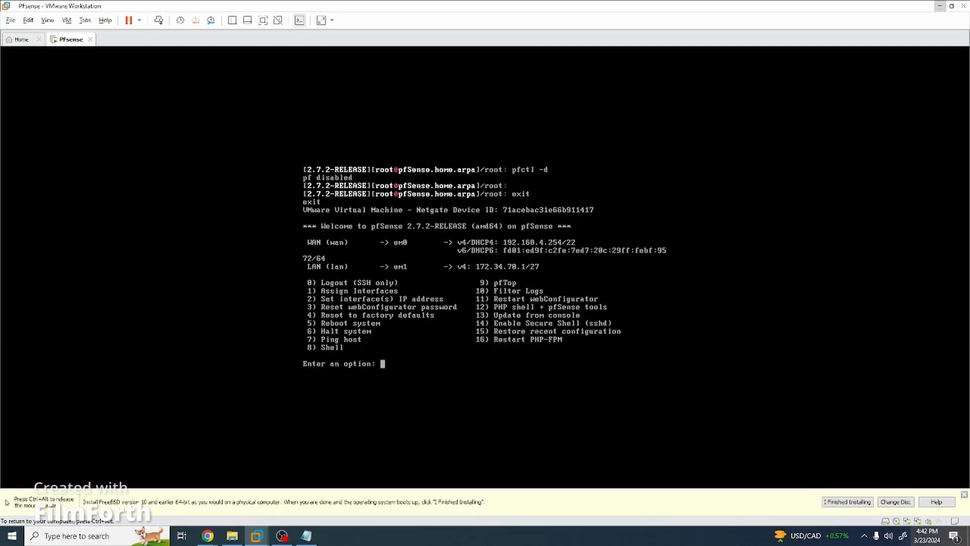
text(2)
key(Return)
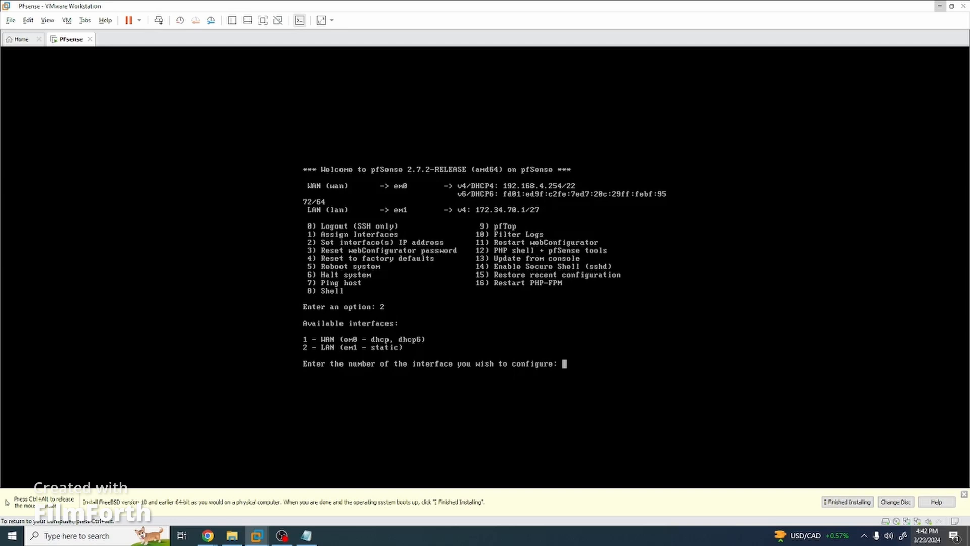
Choose the LAN interface, decline DHCP, and enter 172.34.70.1 as its static IPv4 address.
text(2)
key(Return)
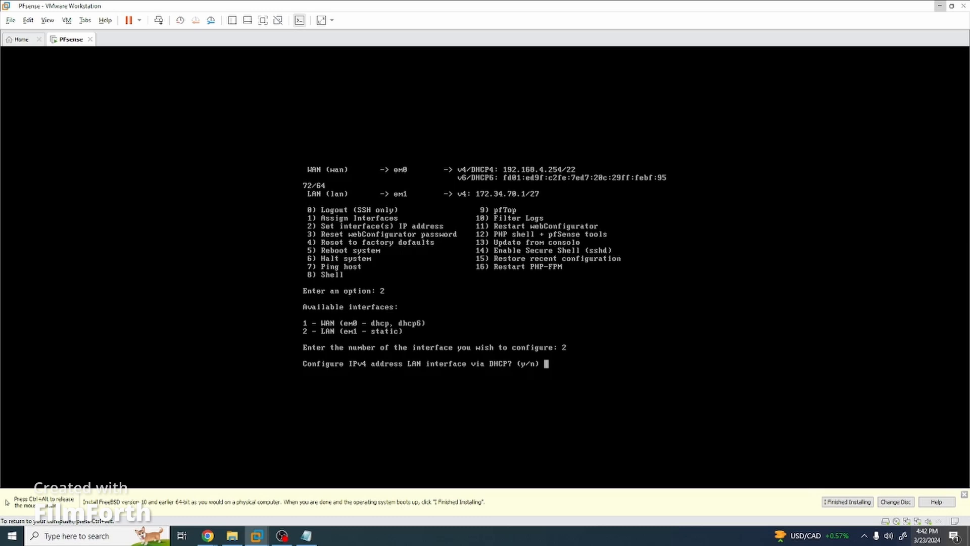
key(ctrl+alt)
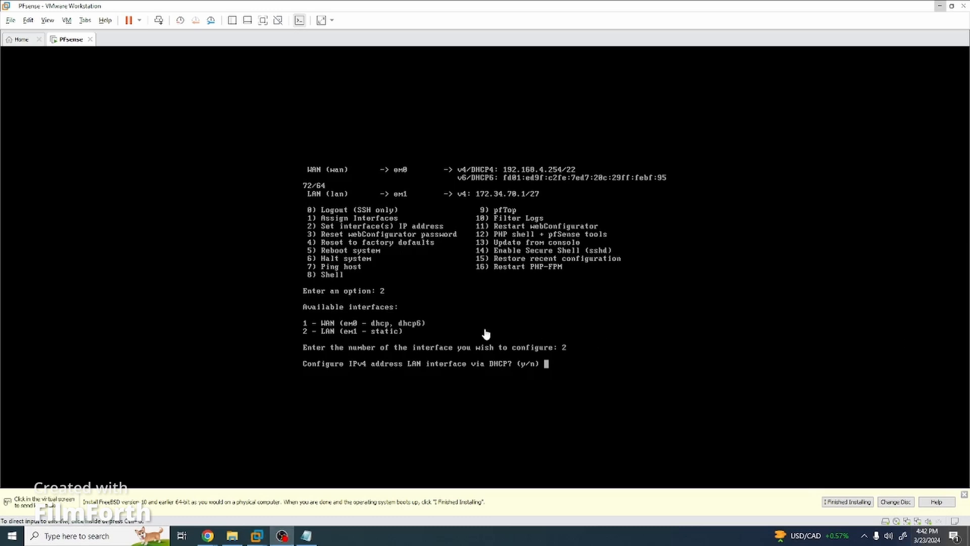
click(514, 328)
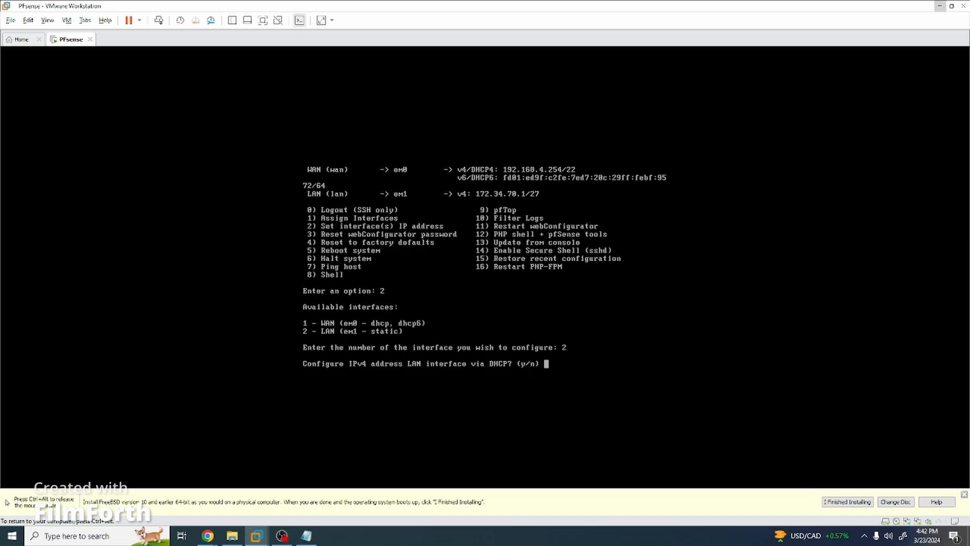
text(n)
key(Return)
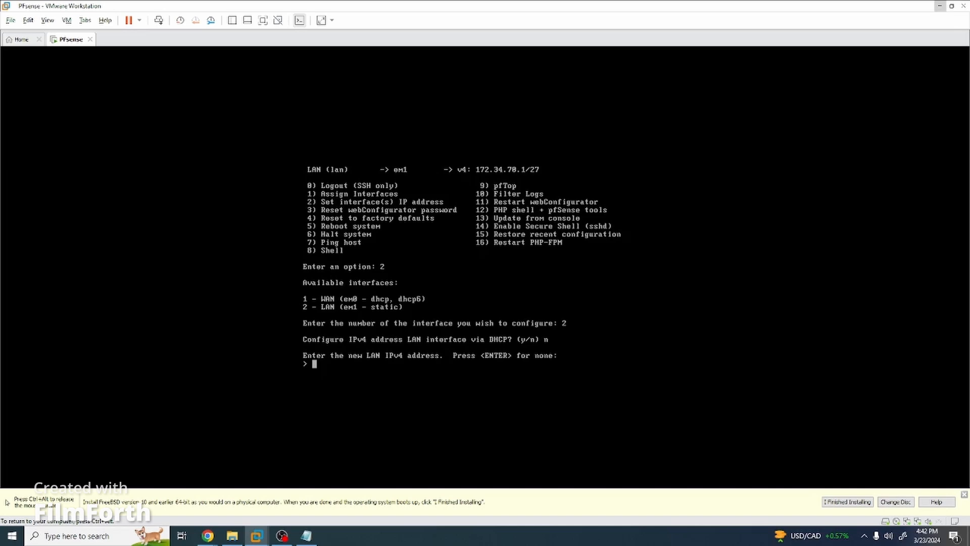
key(End)
key(Home)
key(Down)
key(BackSpace)
key(BackSpace)
key(BackSpace)
key(BackSpace)
key(BackSpace)
key(BackSpace)
key(BackSpace)
key(BackSpace)
key(BackSpace)
key(BackSpace)
key(BackSpace)
text(172.34.70.1)
key(Return)
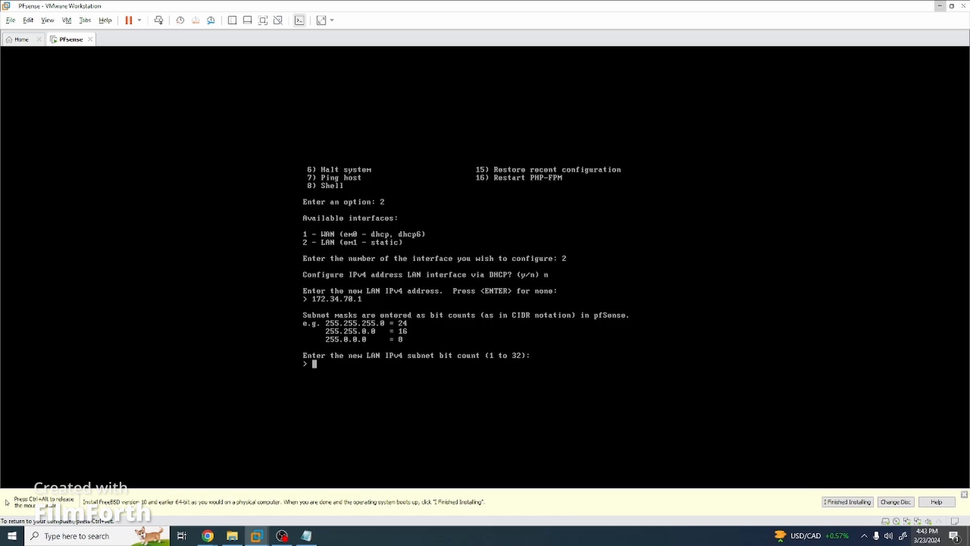
Give LAN a /27 subnet with no upstream gateway, no DHCP6 and no IPv6 address.
text(27)
key(Return)
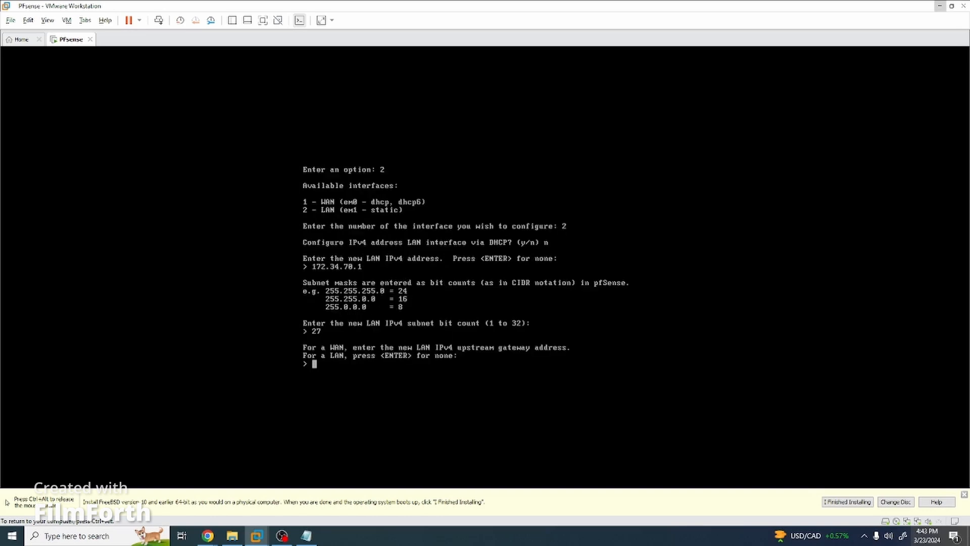
key(Return)
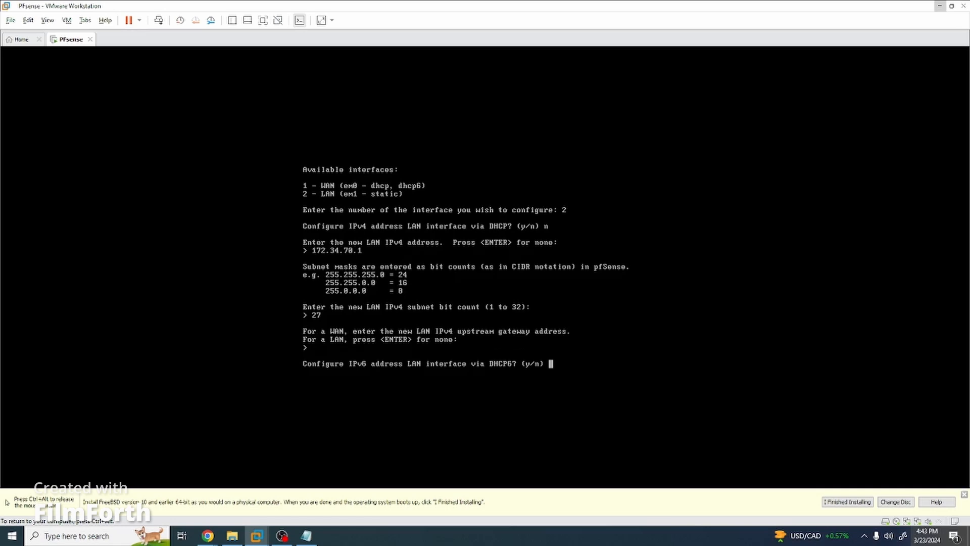
text(n)
key(Return)
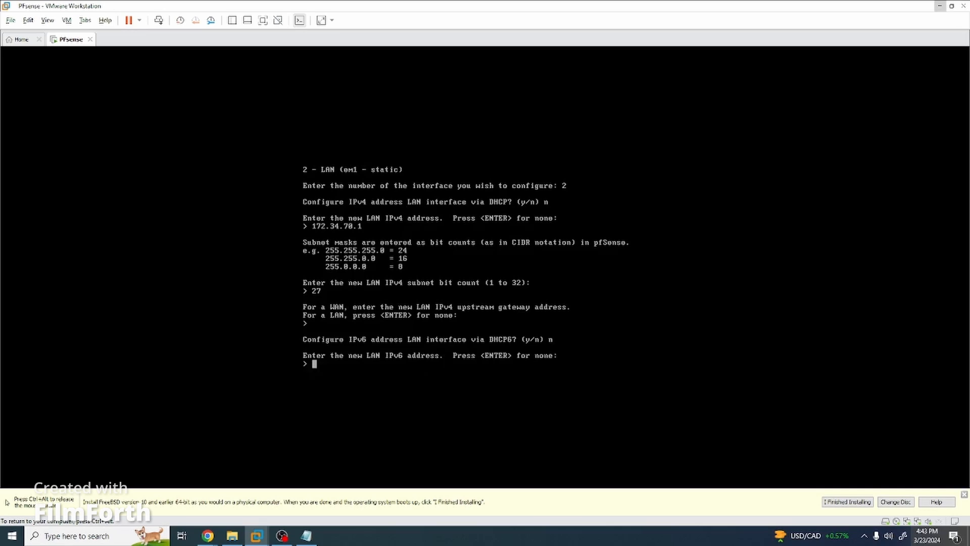
key(Return)
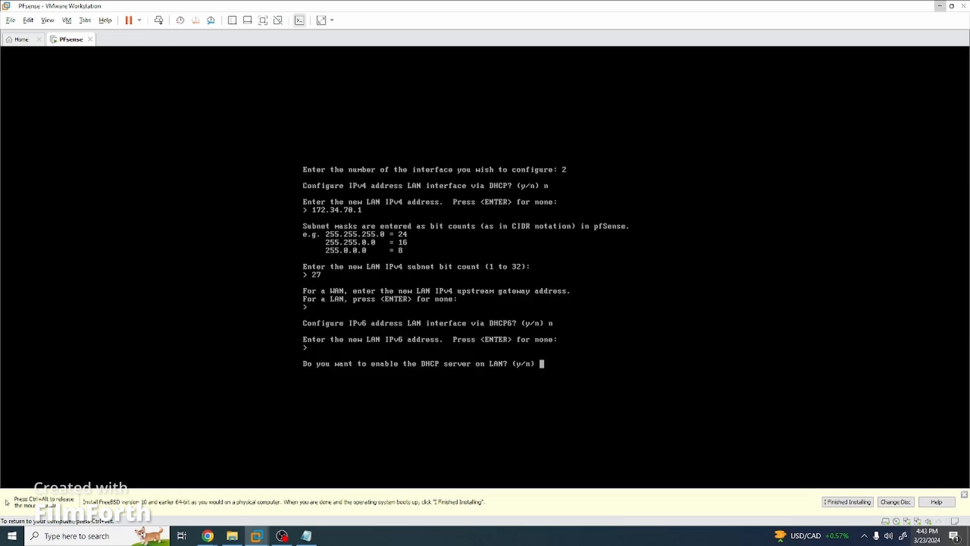
Enable the LAN DHCP server with the range 172.34.70.2 to 172.34.70.17.
text(y)
key(Return)
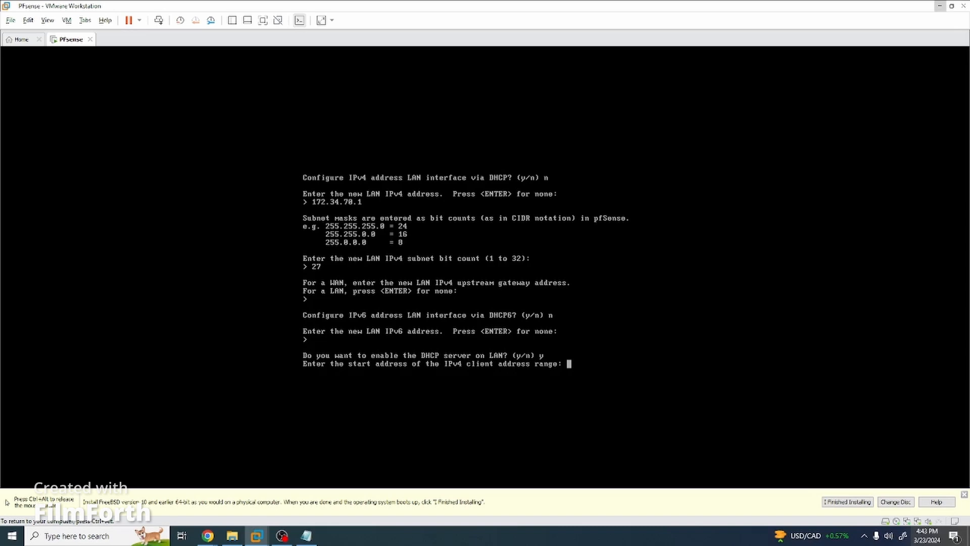
key(ctrl+alt)
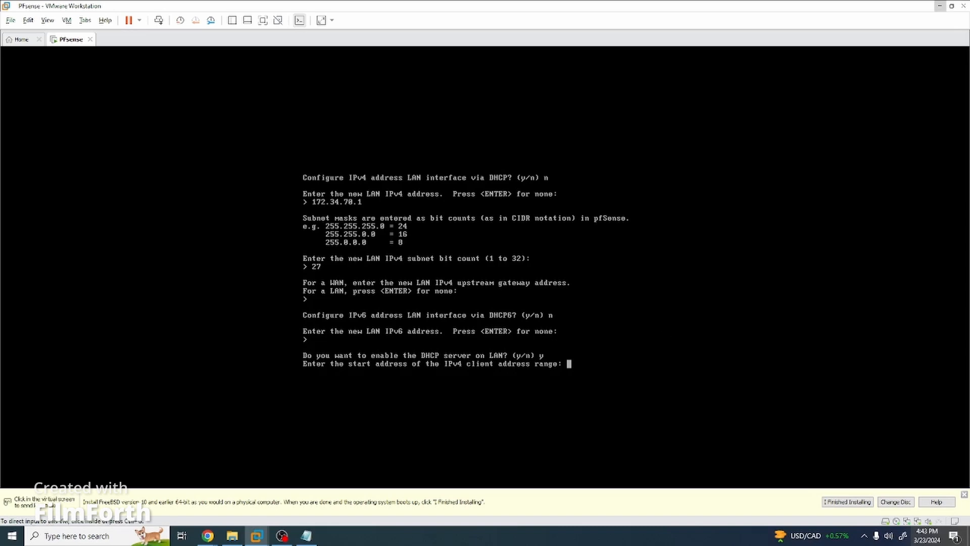
click(594, 393)
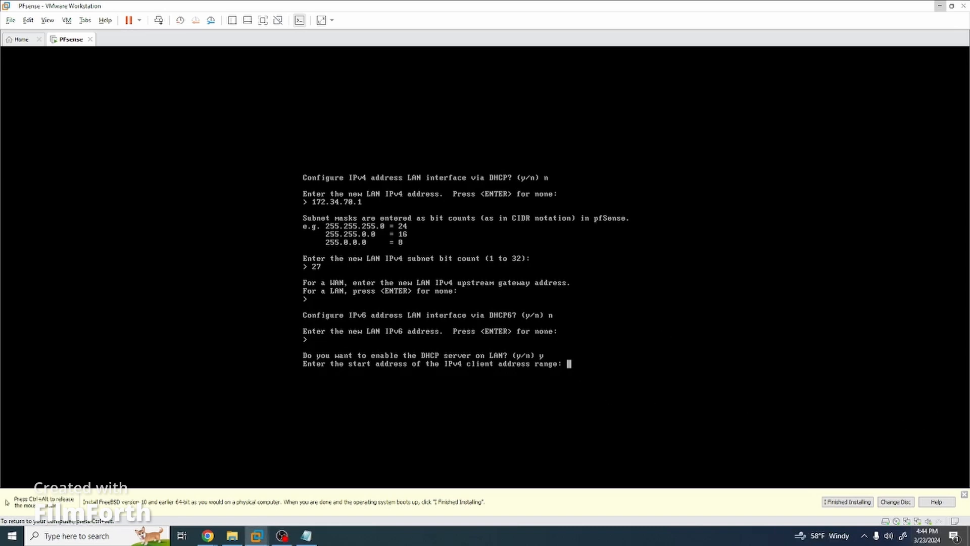
text(172.34.70.2)
key(Return)
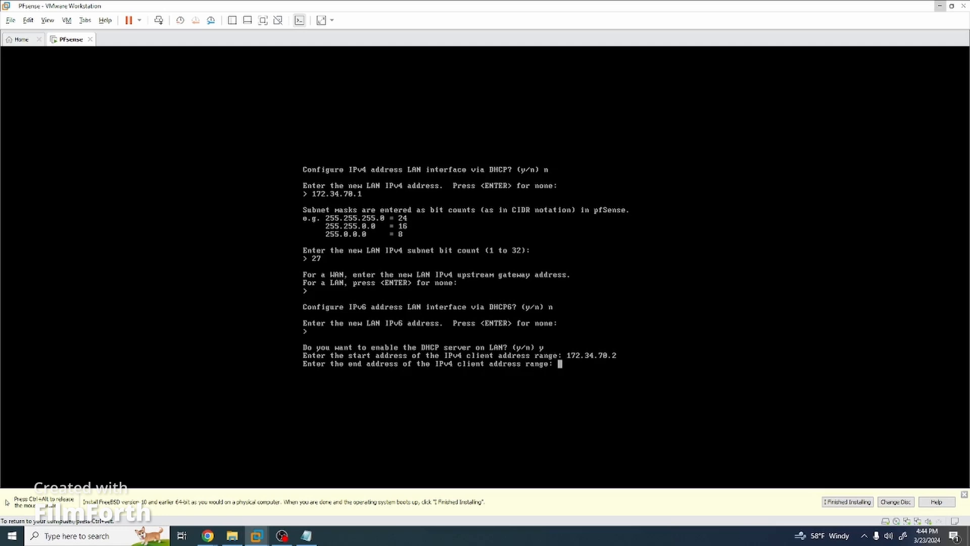
text(172.34.70.17)
key(Return)
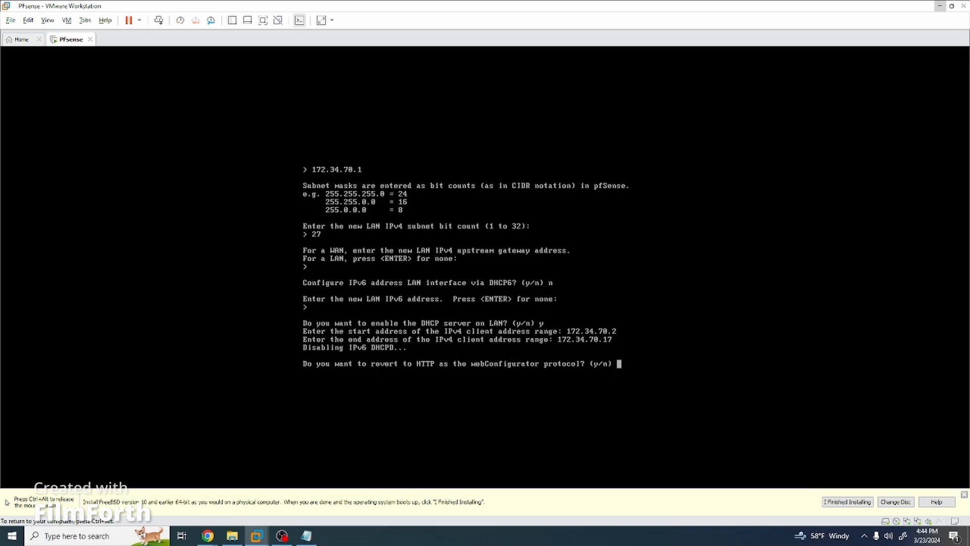
Keep HTTPS for the webConfigurator, save, and return to the pfSense main menu.
text(n)
key(Return)
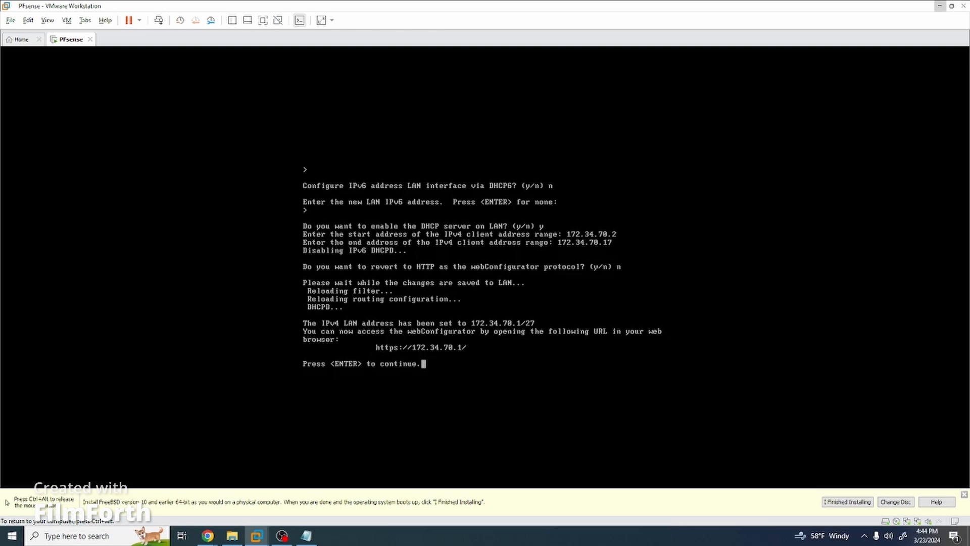
key(Return)
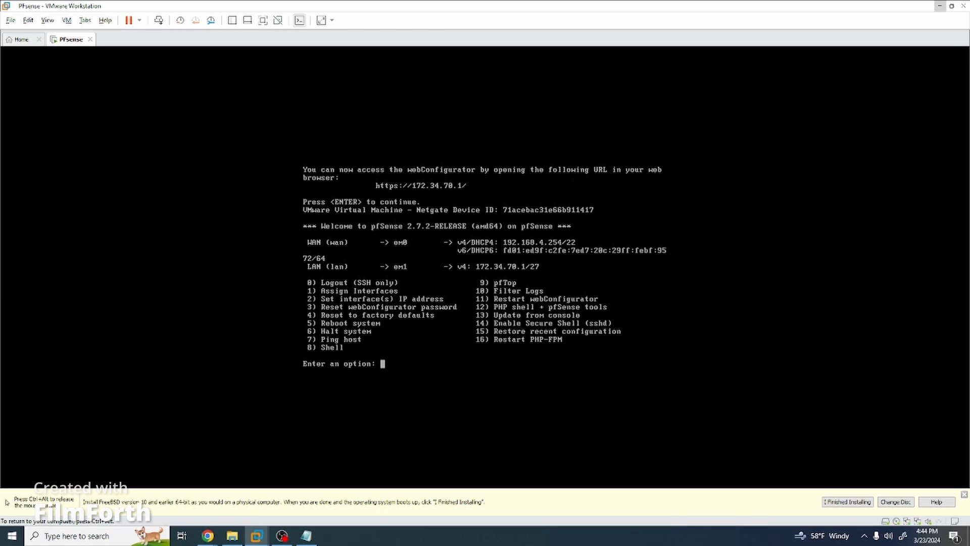
key(ctrl+alt)
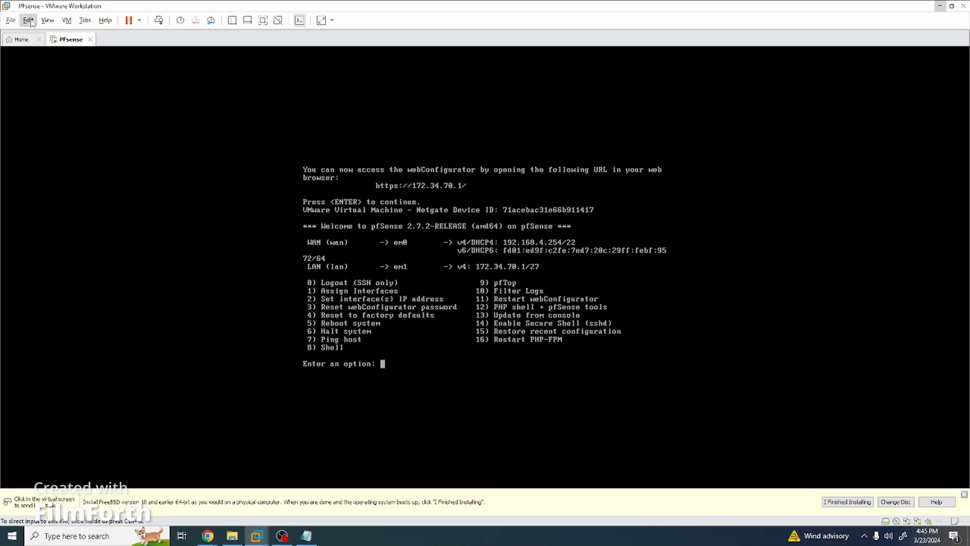
Start a typical new VM with the OS installed later and Windows Server 2022 as guest.
click(11, 20)
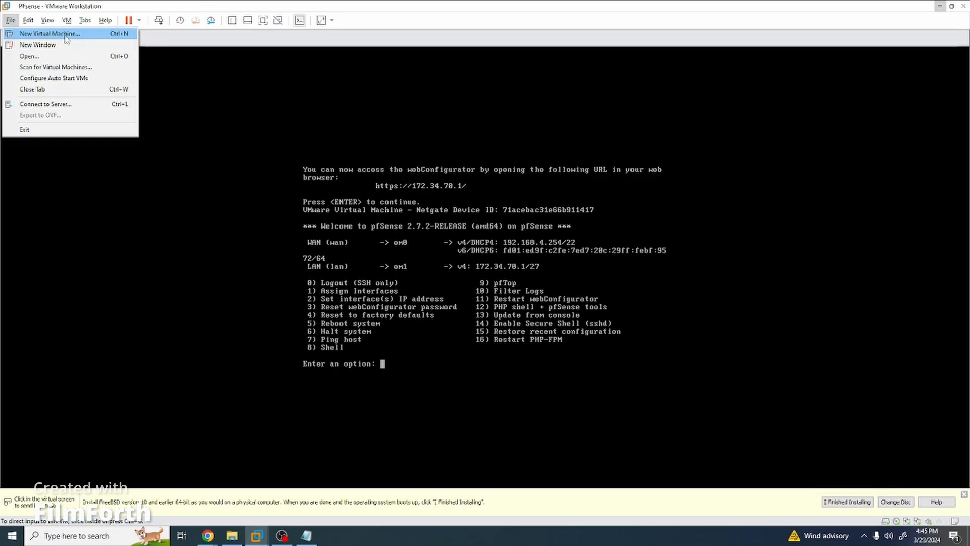
click(45, 32)
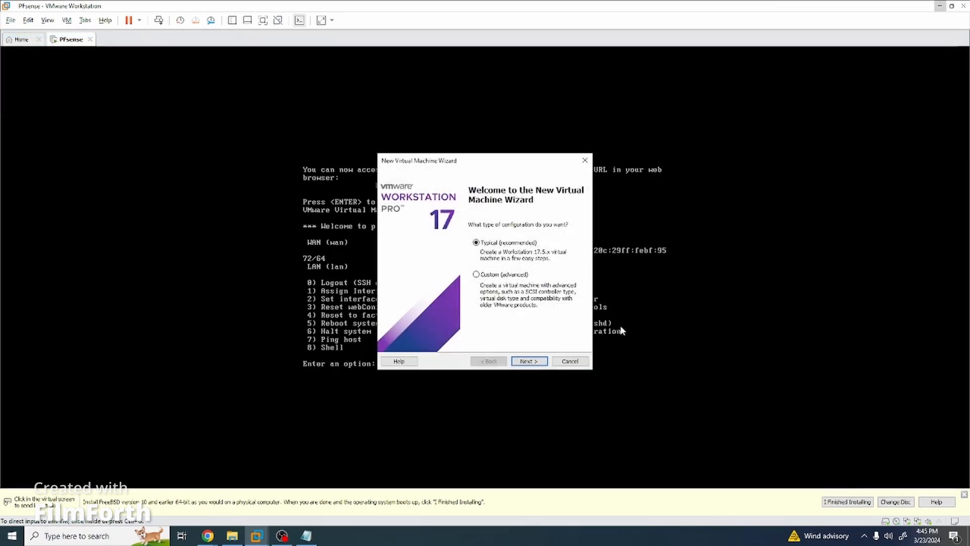
click(528, 361)
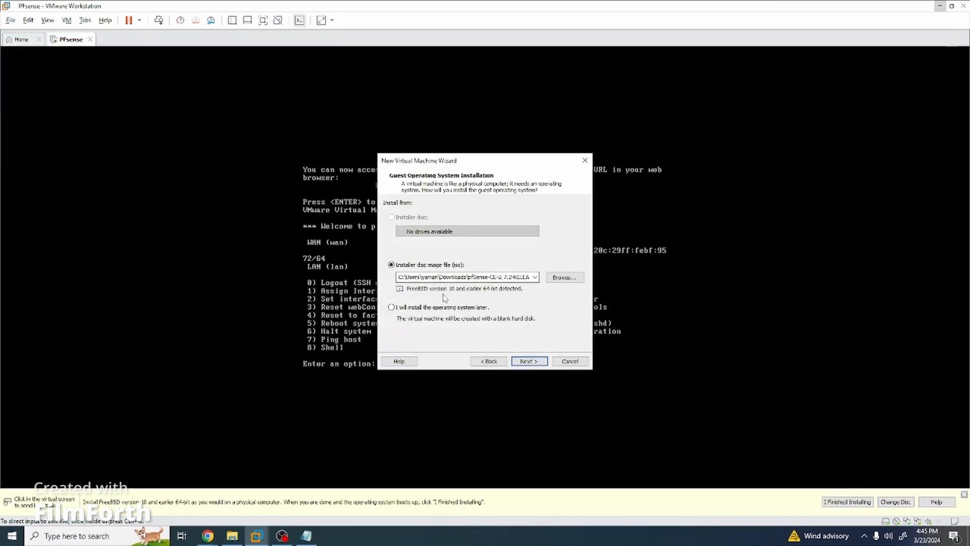
click(440, 311)
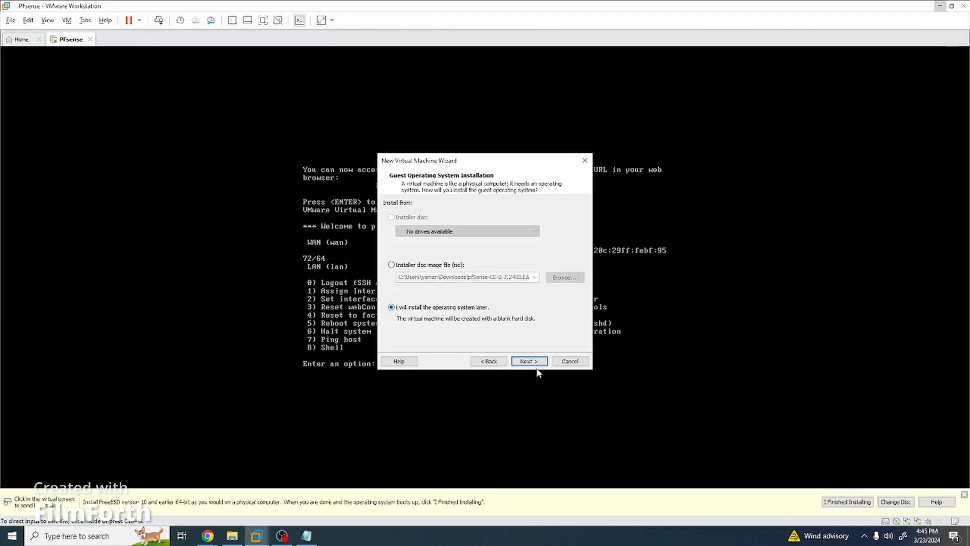
click(528, 361)
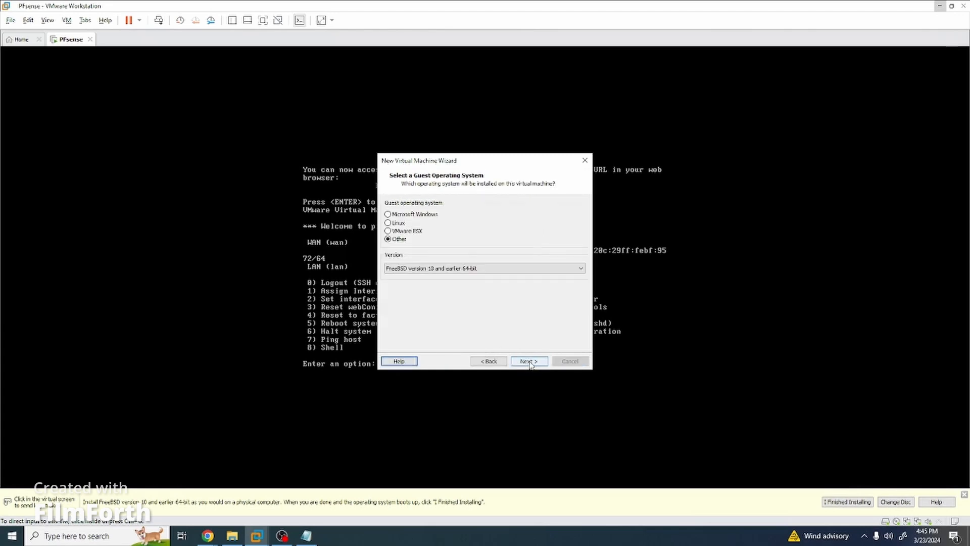
click(455, 272)
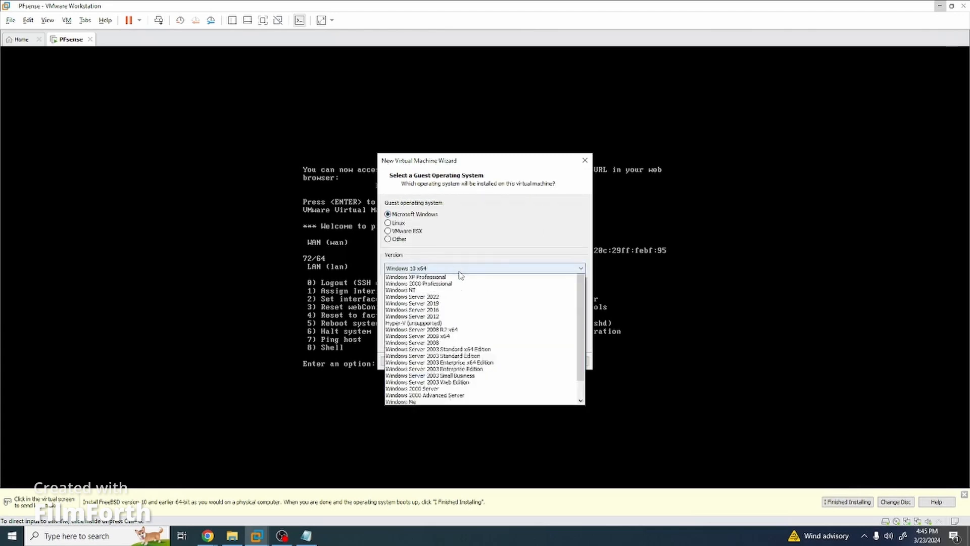
click(482, 367)
click(529, 361)
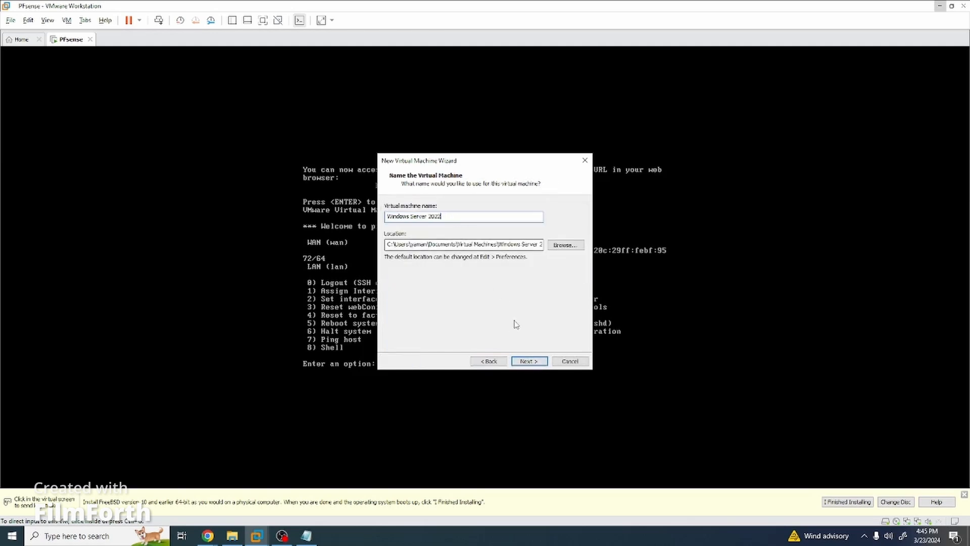
Store the VM in G:\Windows Server and set its disk size to 40 GB.
click(565, 245)
click(480, 273)
click(503, 358)
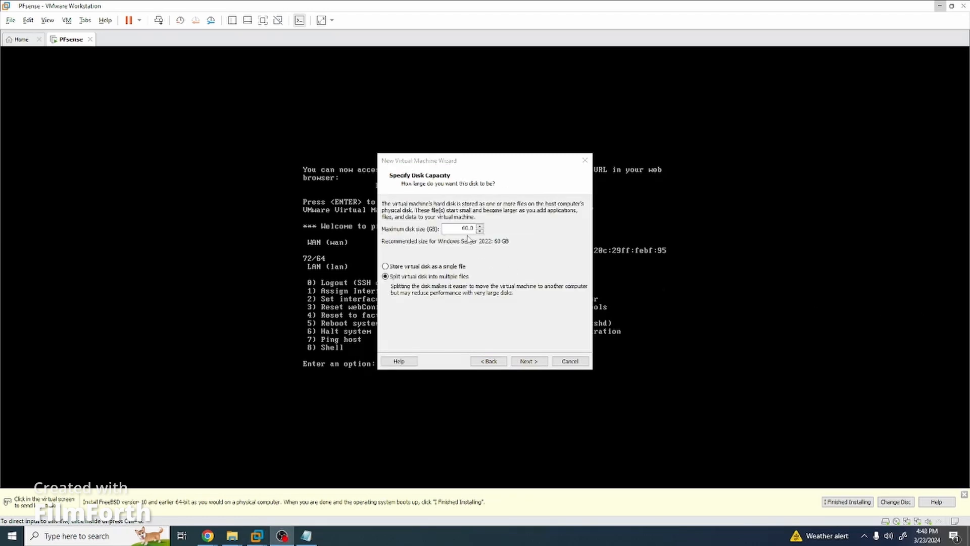
drag(458, 228, 498, 231)
text(40)
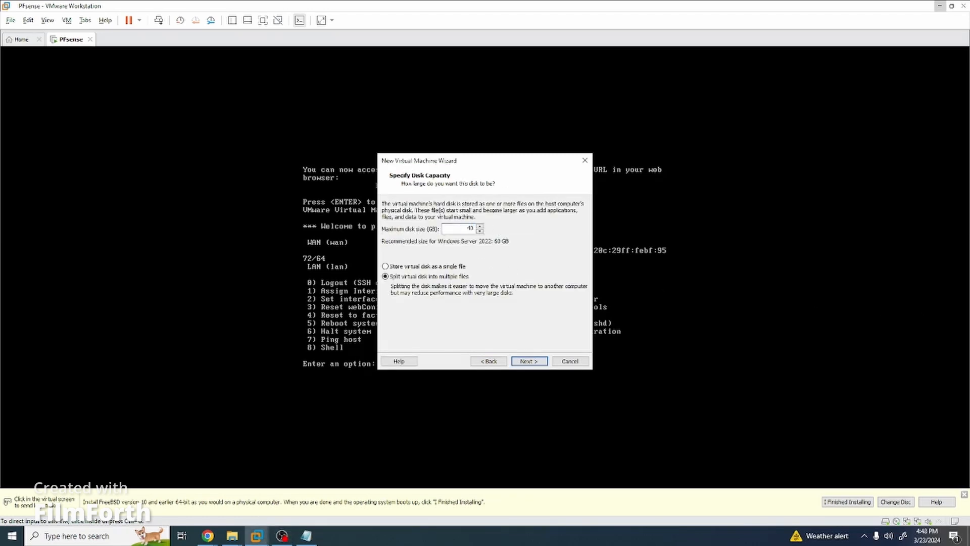
text(.0)
click(523, 360)
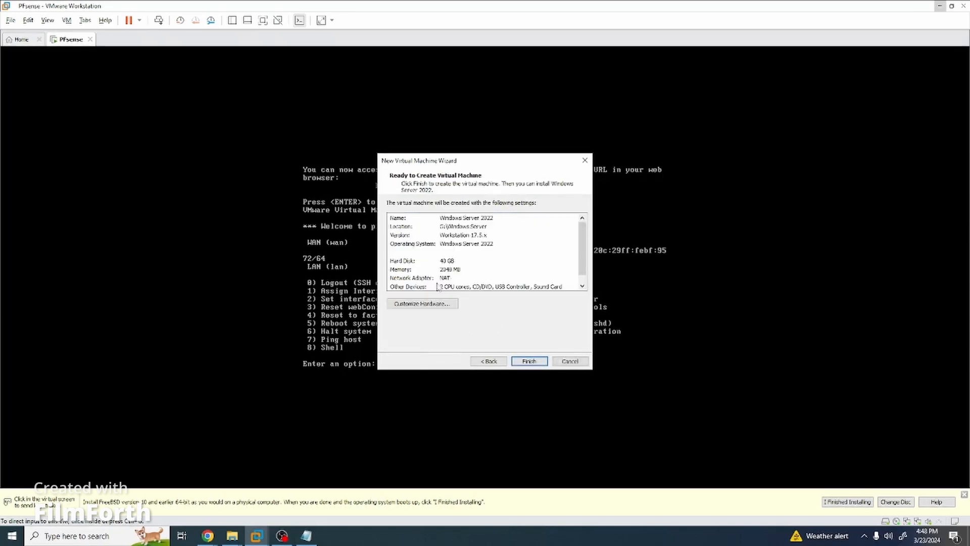
Customize the VM hardware: 8192 MB memory, 8 processors, and the network adapter on custom VMnet11.
click(426, 304)
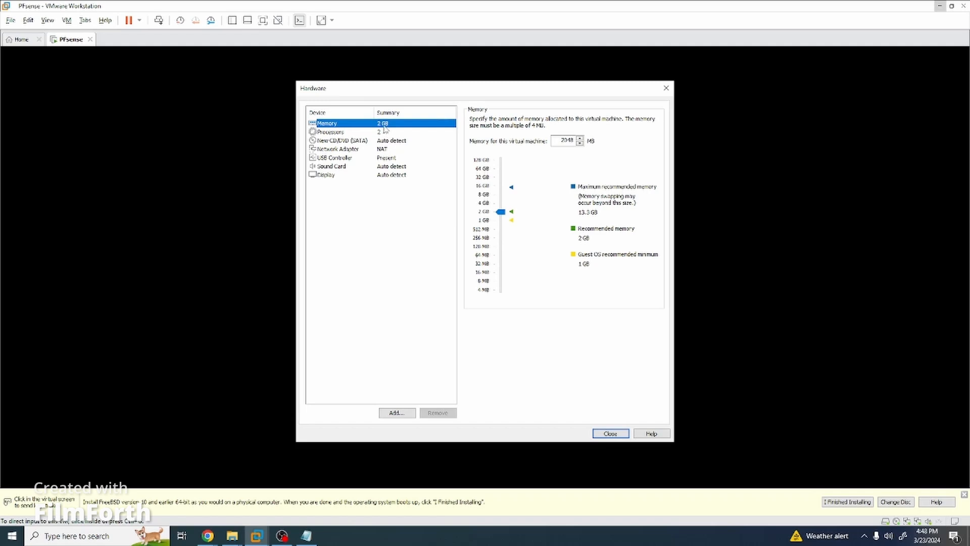
drag(501, 212, 503, 197)
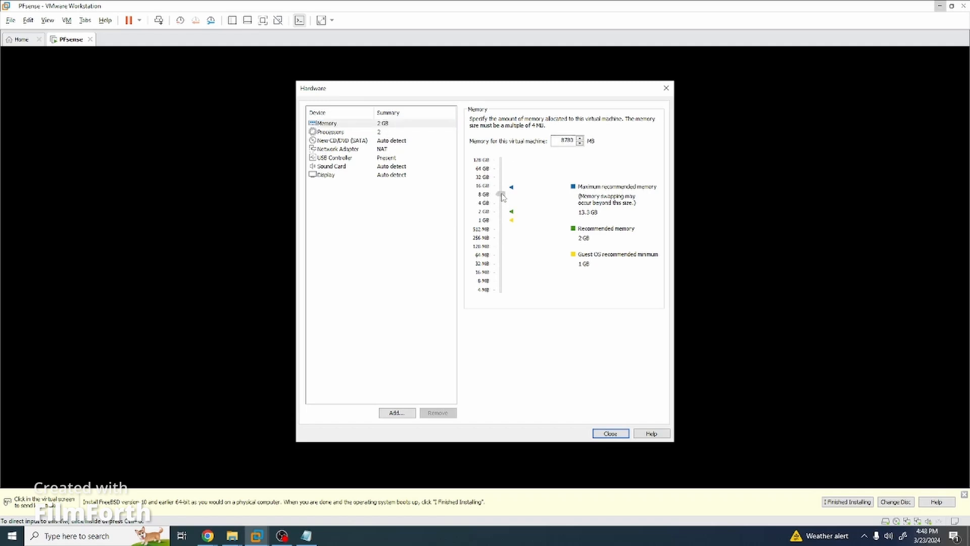
click(390, 133)
click(586, 120)
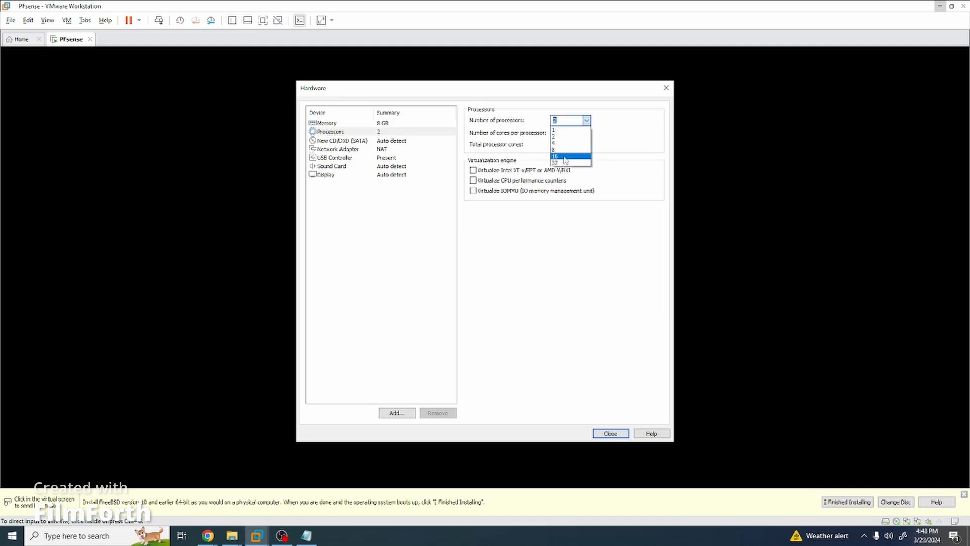
click(556, 149)
click(338, 149)
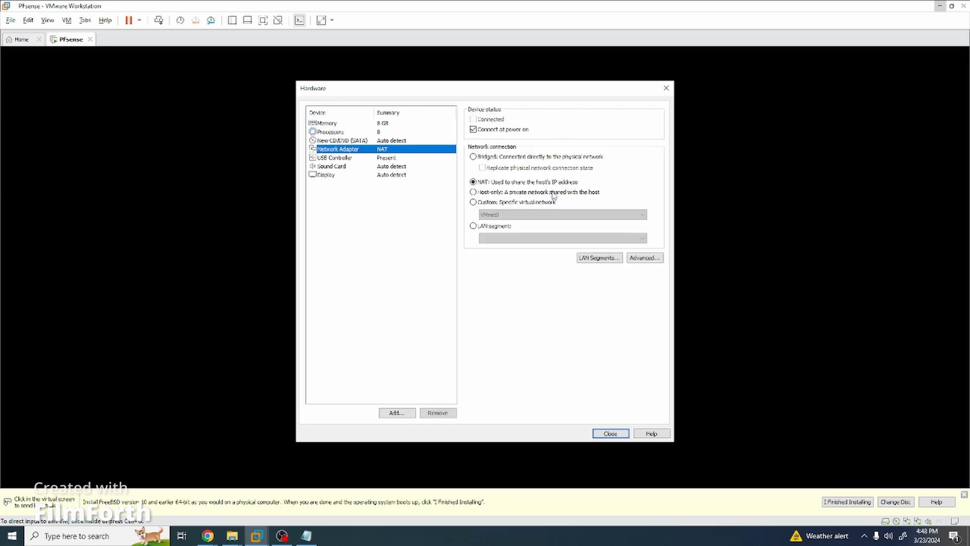
click(504, 202)
click(528, 214)
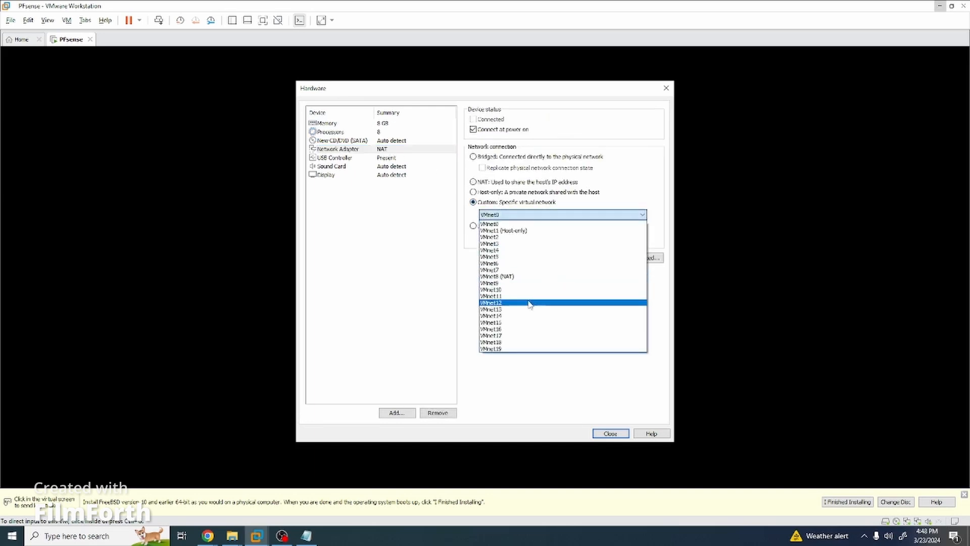
click(525, 297)
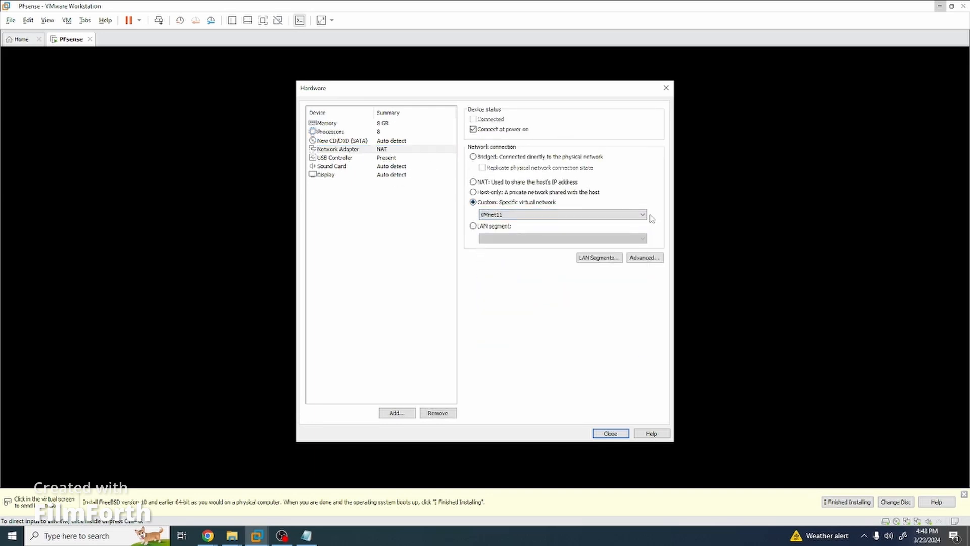
click(610, 433)
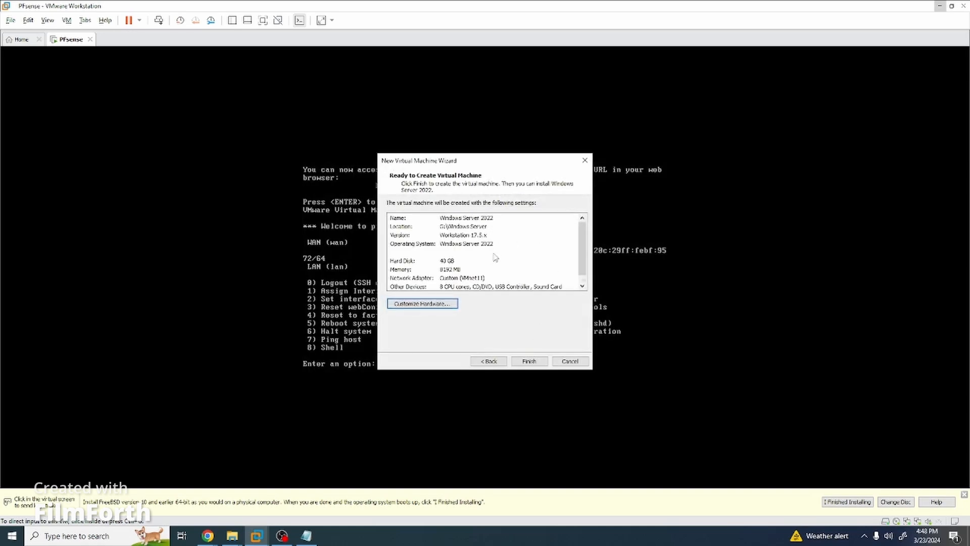
scroll(495, 258, down, 1)
scroll(507, 272, up, 1)
Create the Windows Server 2022 VM, power it on keeping the sata0:1 drive, and open its tab menu.
click(528, 361)
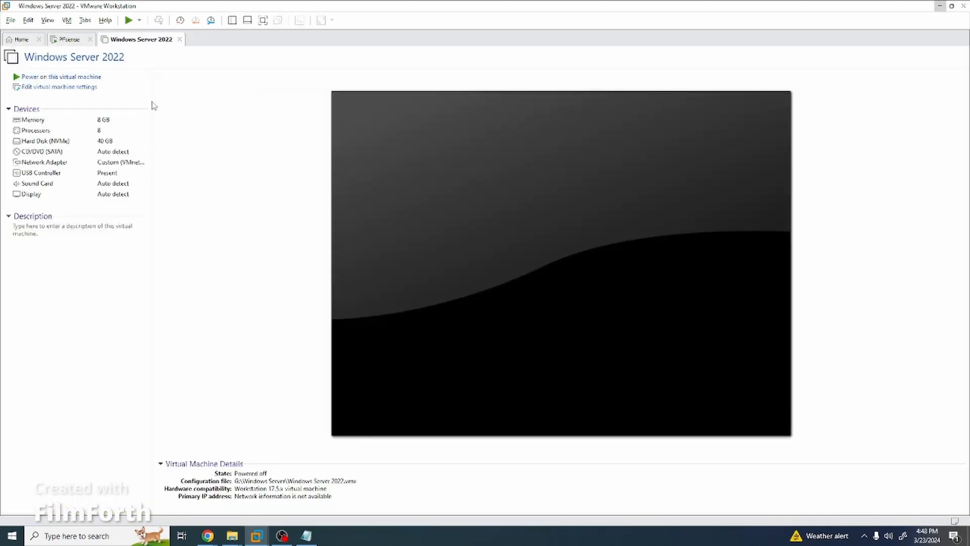
click(91, 77)
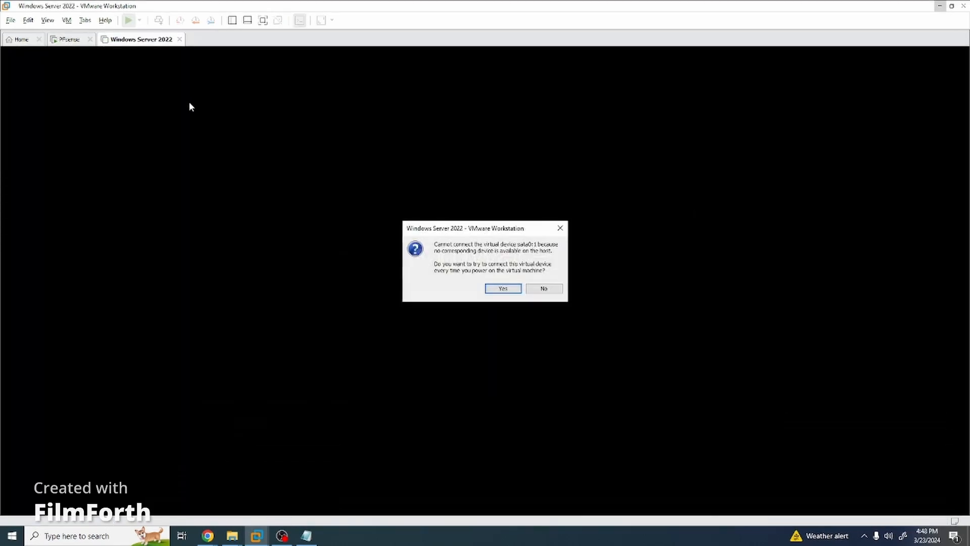
click(507, 291)
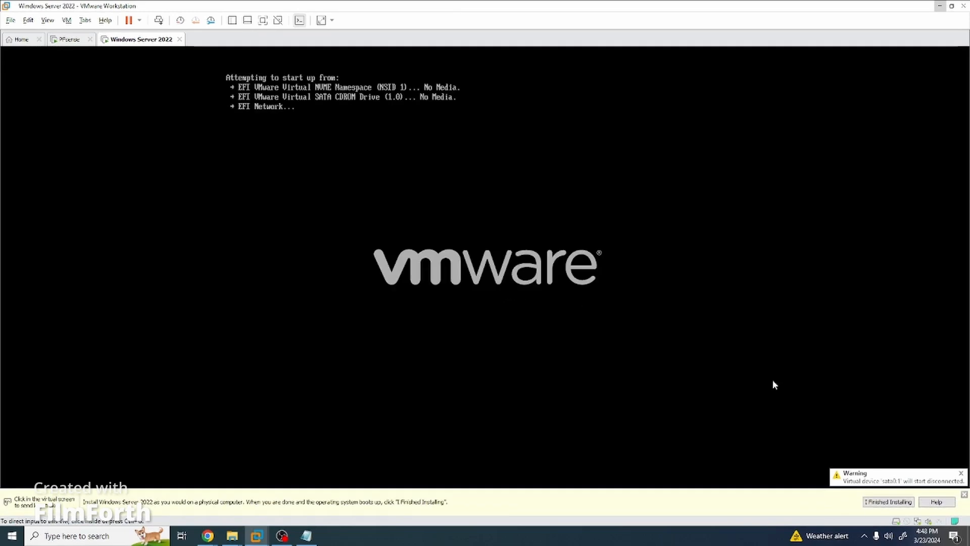
click(965, 496)
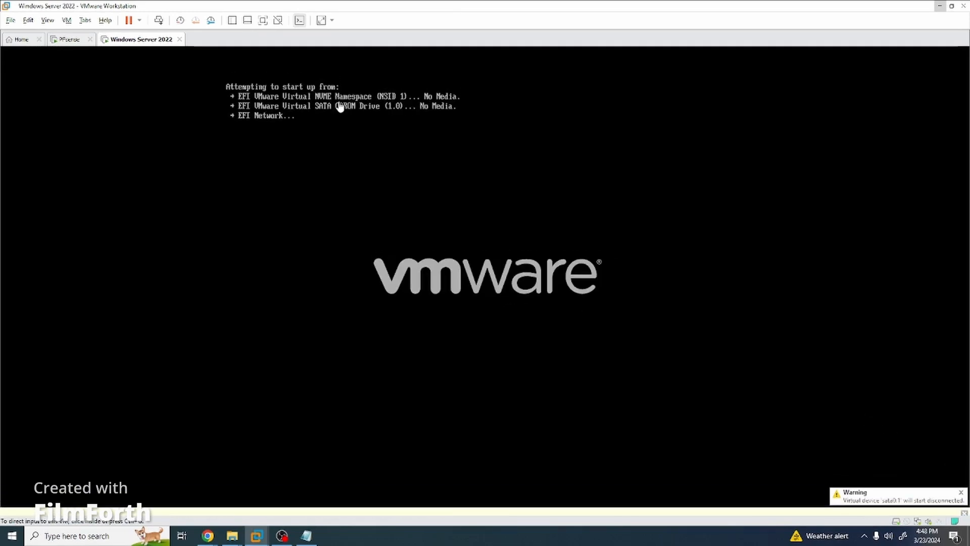
right_click(156, 39)
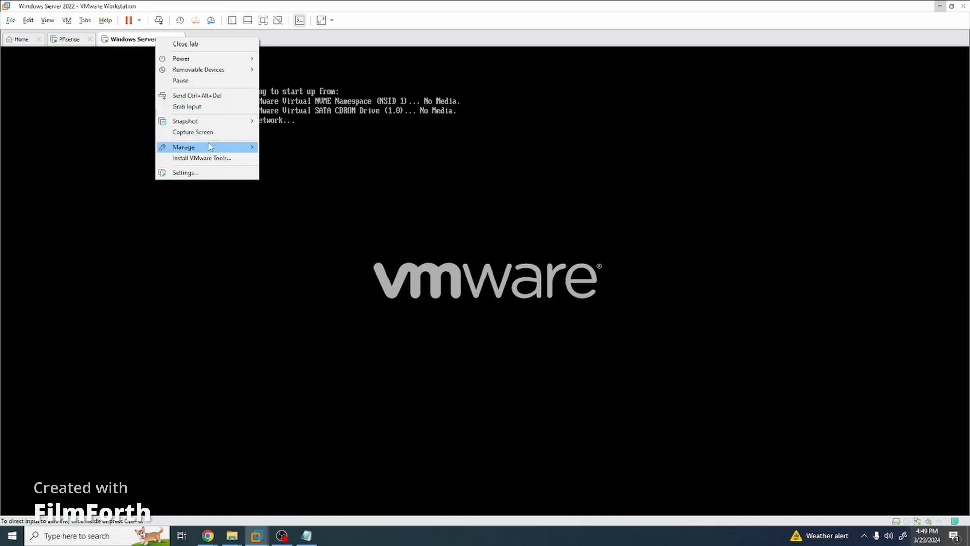
Shut down the guest, point CD/DVD (SATA) to the Windows Server evaluation ISO, and power on again.
mouse_move(235, 63)
click(293, 69)
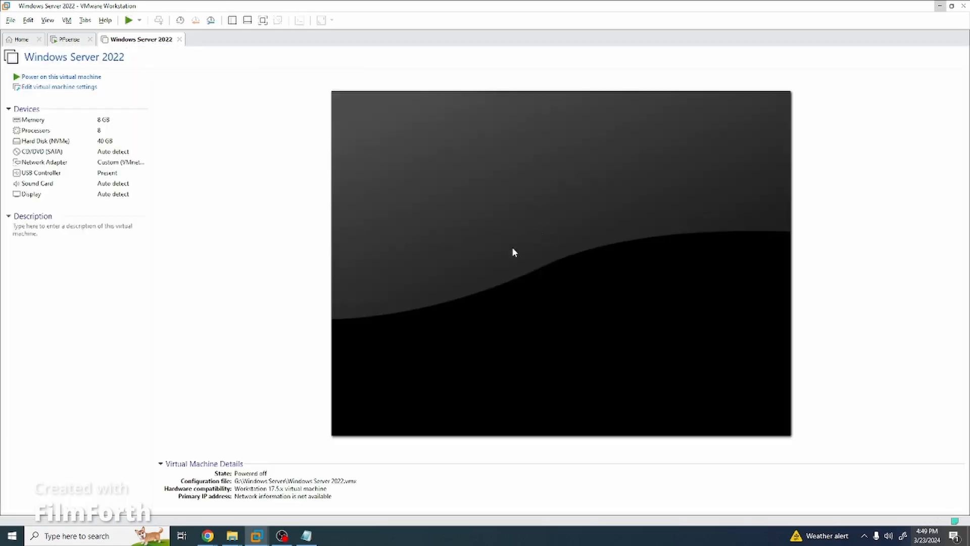
click(68, 88)
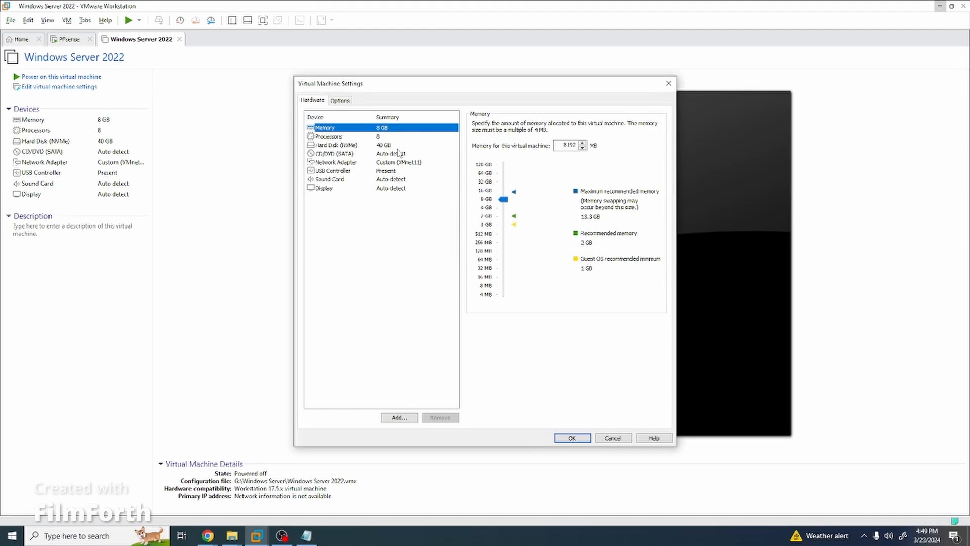
click(394, 154)
click(523, 188)
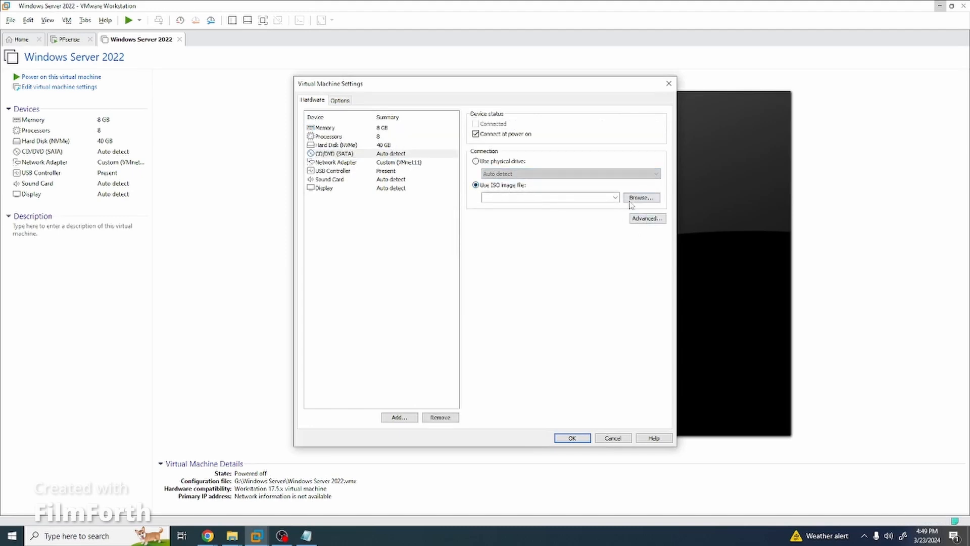
click(641, 198)
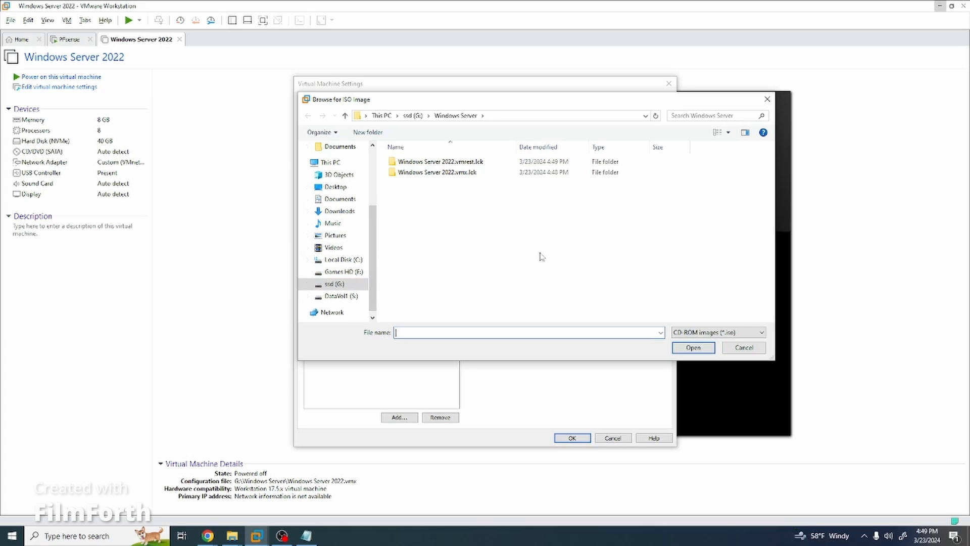
click(744, 348)
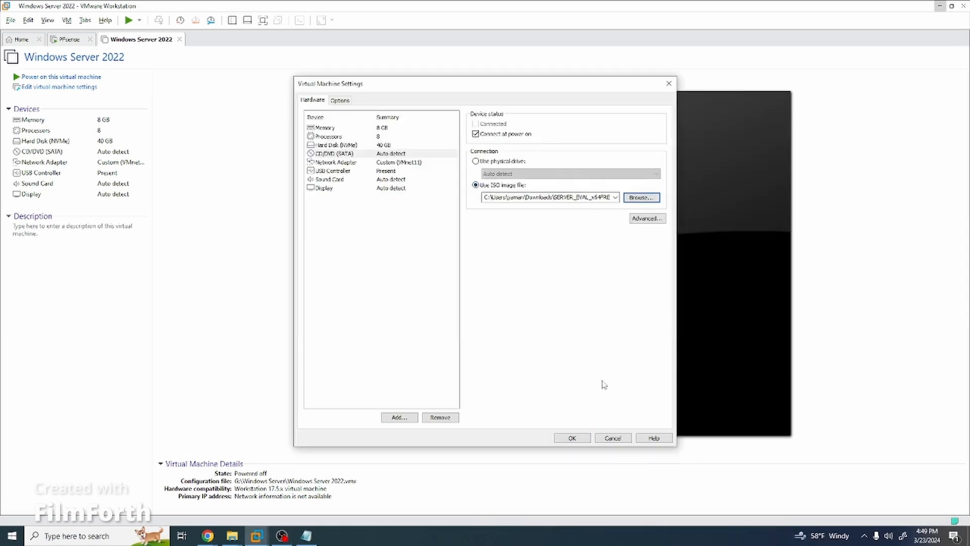
click(572, 438)
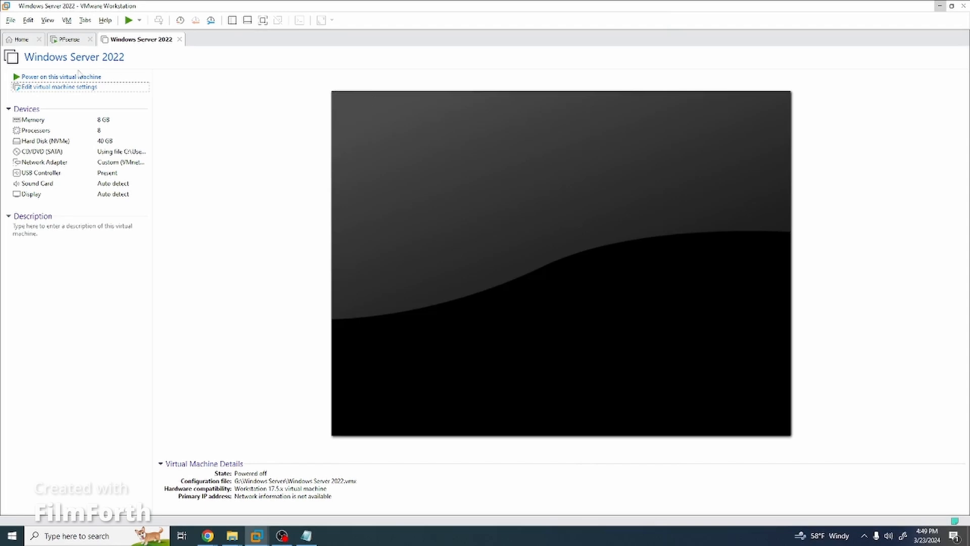
click(79, 76)
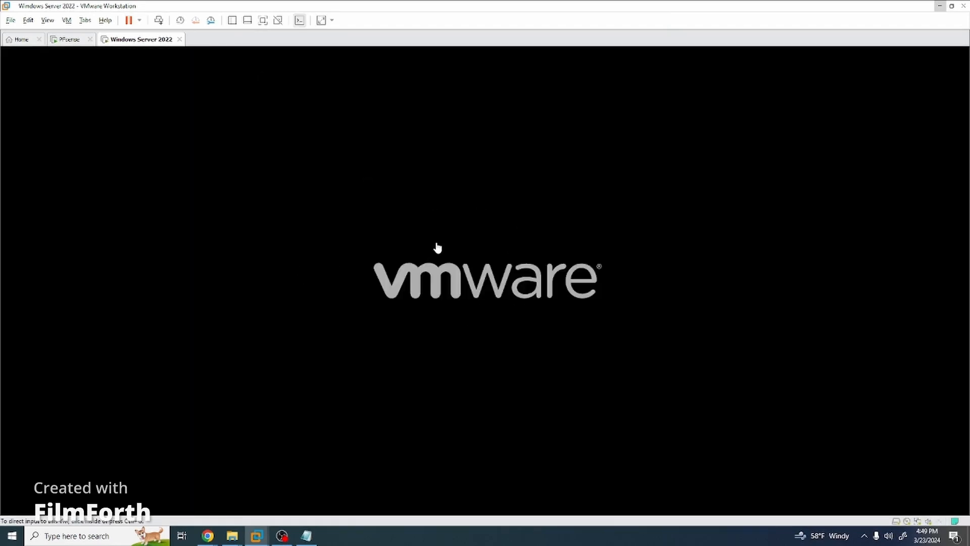
Boot the VM from the installation ISO and start Windows Server setup with default language settings.
click(439, 248)
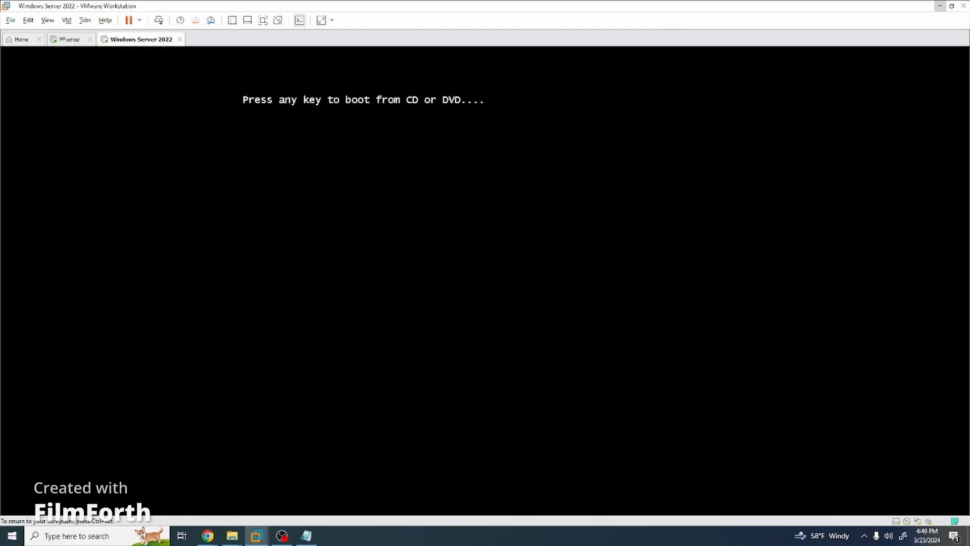
key(Return)
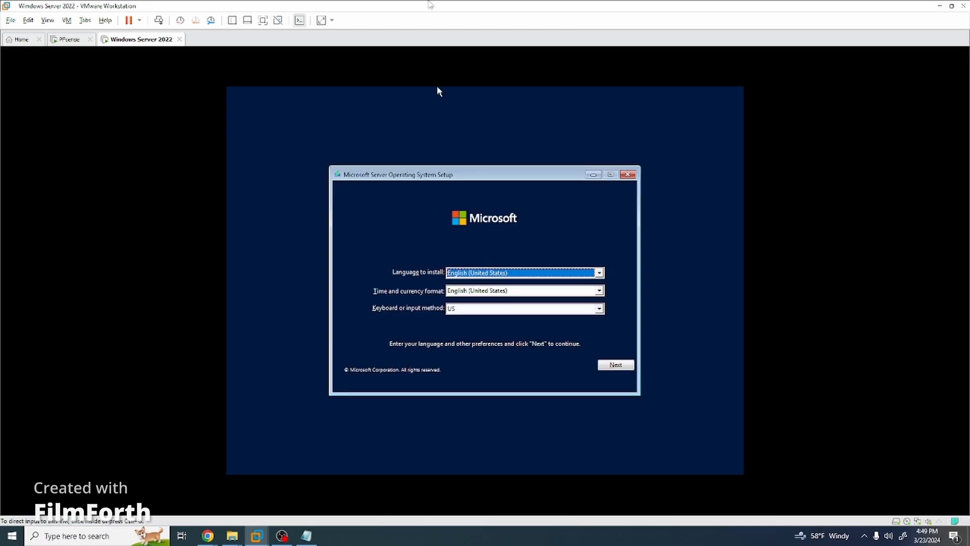
click(619, 369)
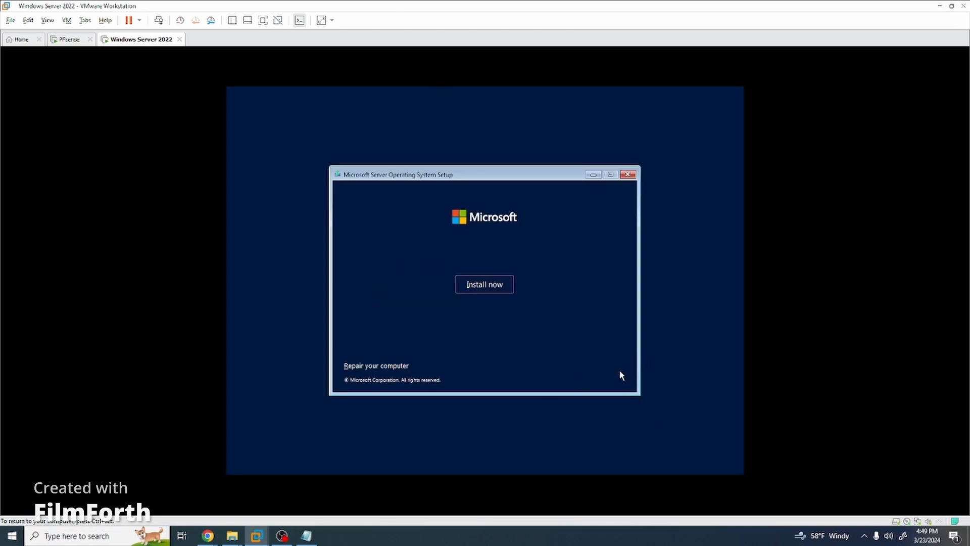
click(483, 293)
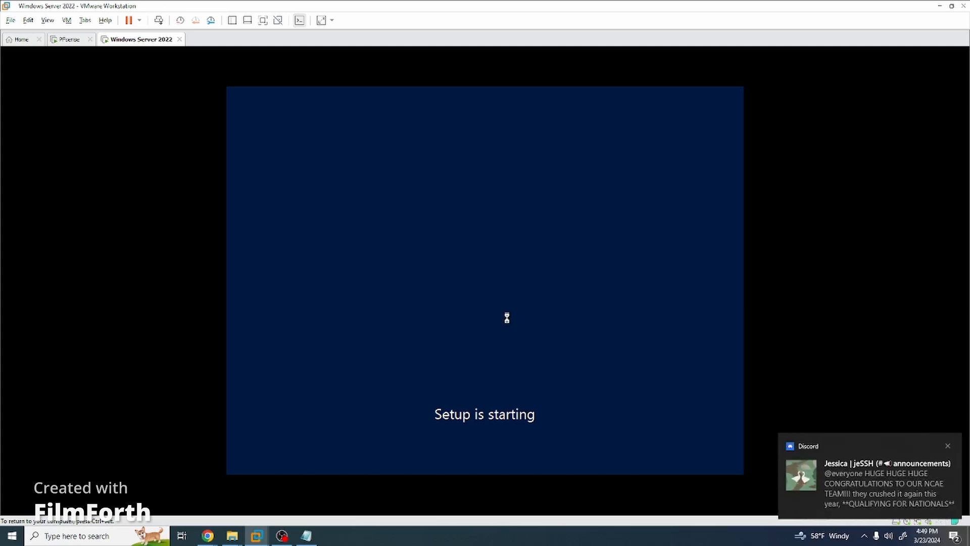
Choose the Windows Server 2022 Datacenter Evaluation (Desktop Experience) edition to continue installing.
click(948, 446)
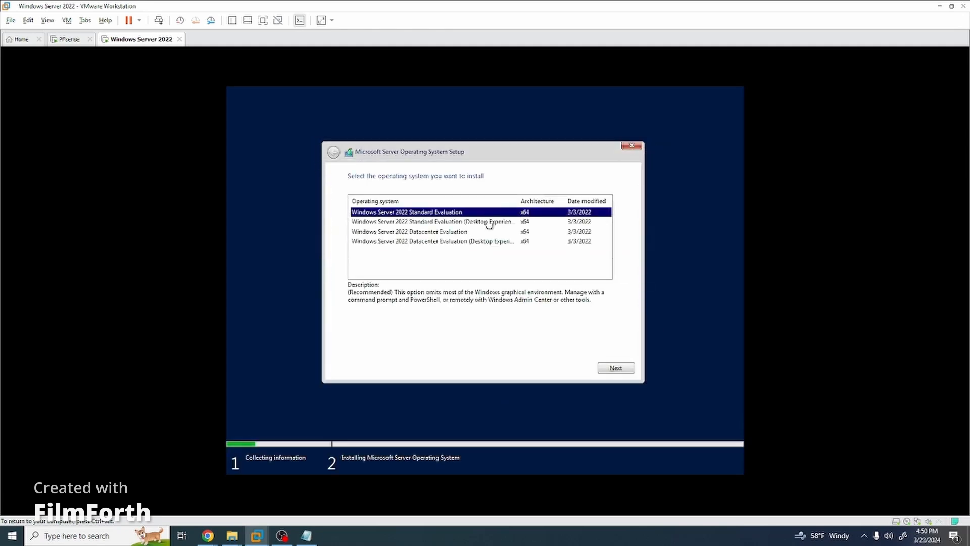
click(440, 241)
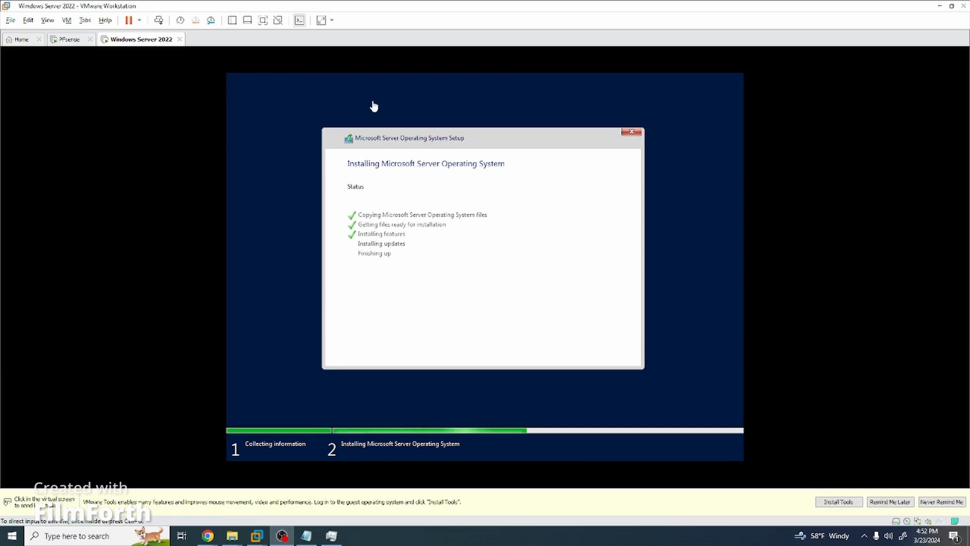
key(ctrl+alt)
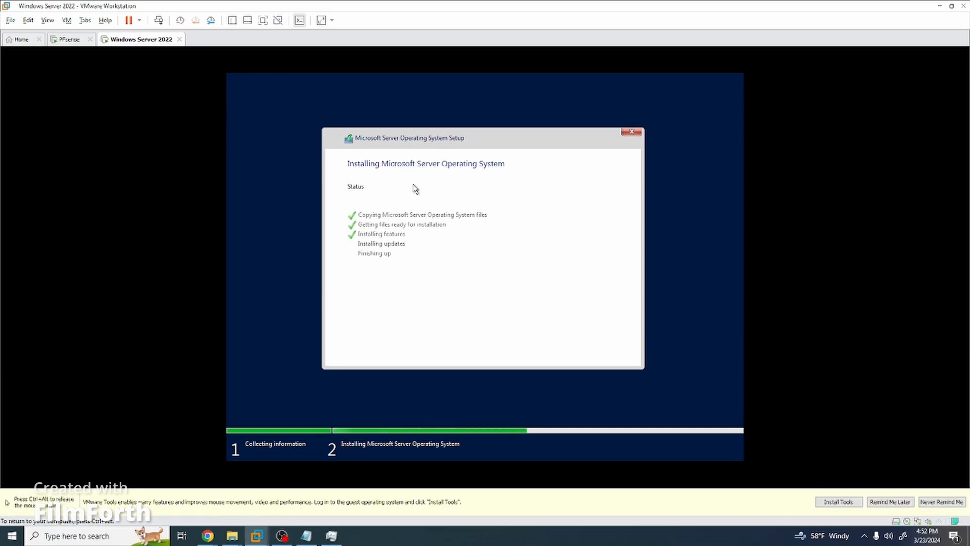
click(10, 20)
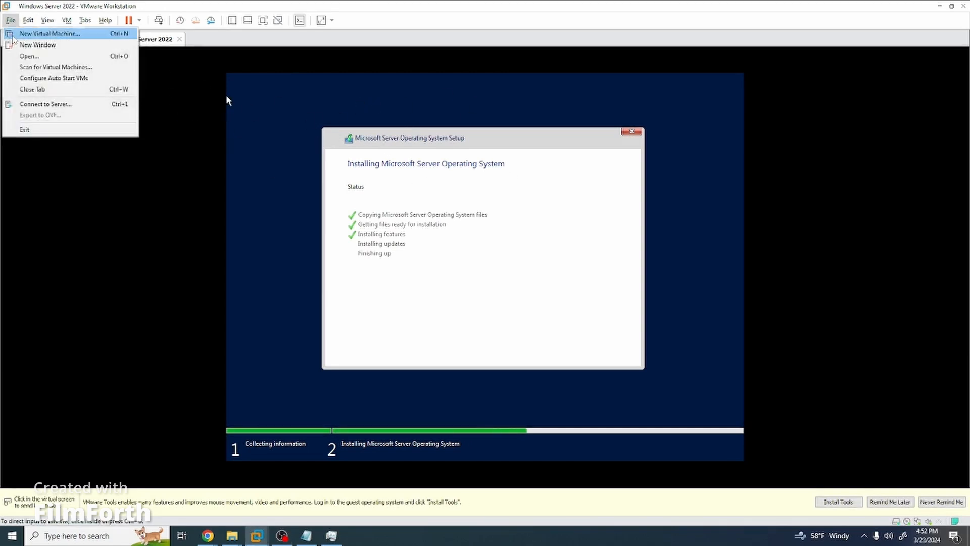
Start a new virtual machine from an ISO image and name it 'Windows 10'.
click(30, 33)
click(529, 360)
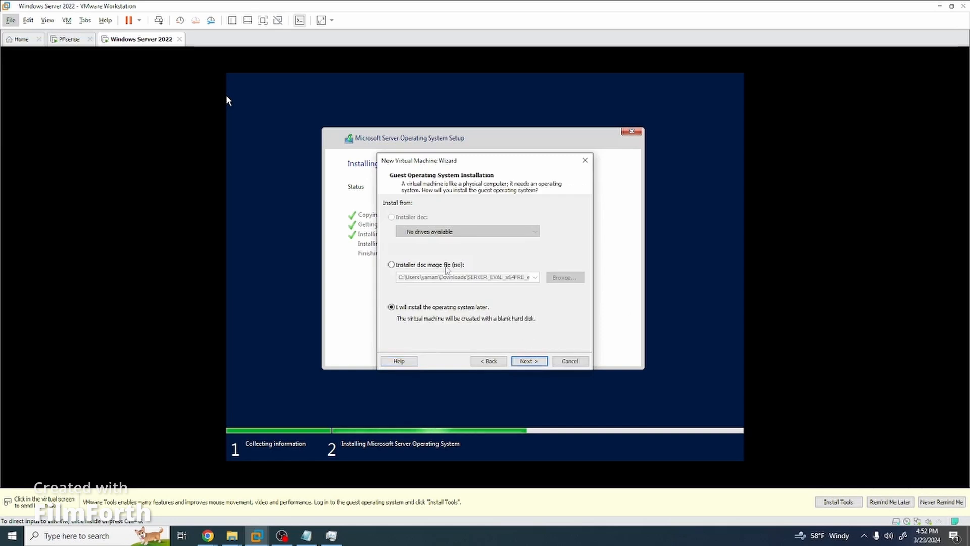
click(426, 265)
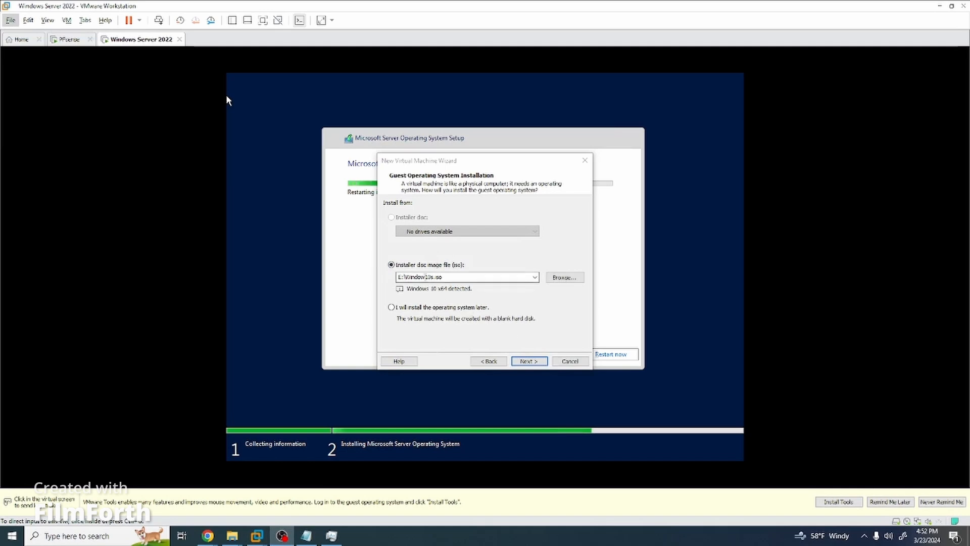
click(530, 361)
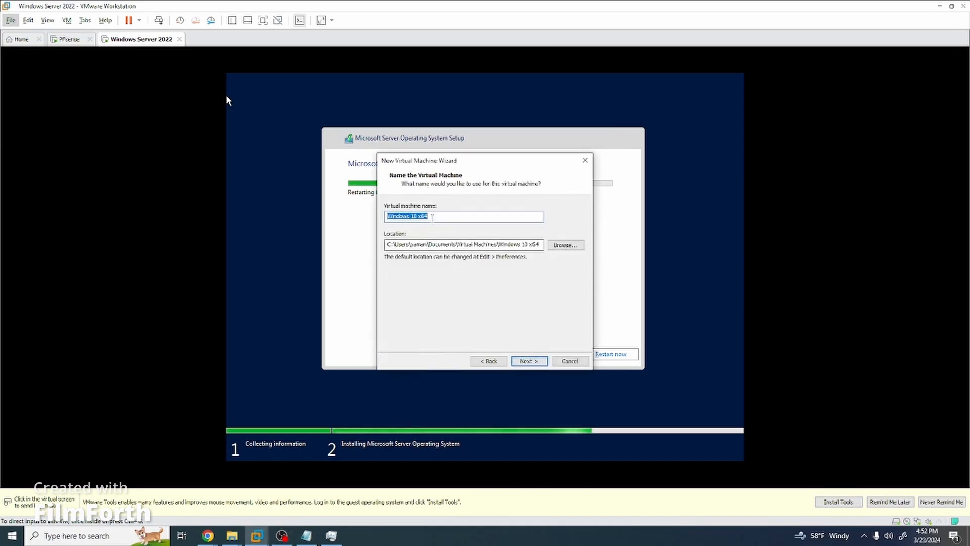
key(End)
key(ctrl+shift+Left)
key(BackSpace)
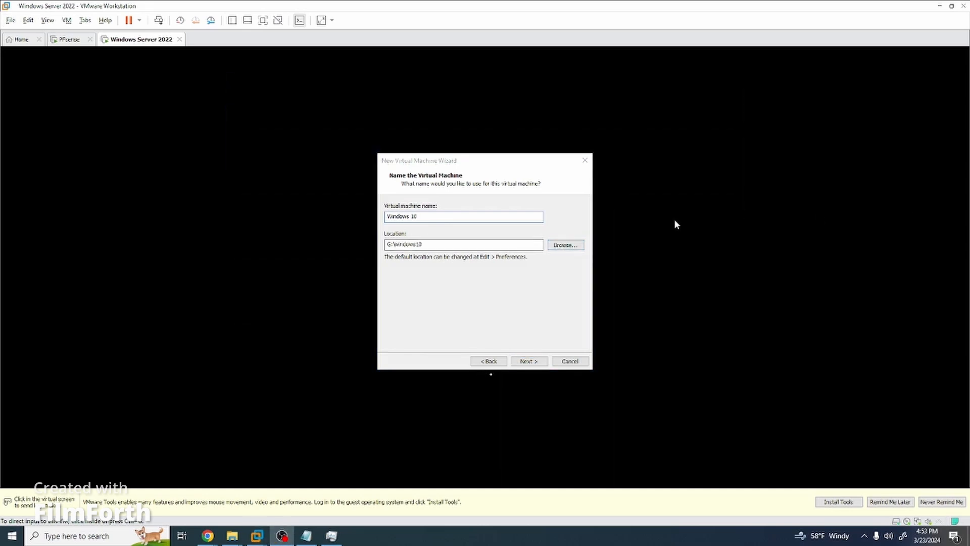
click(529, 361)
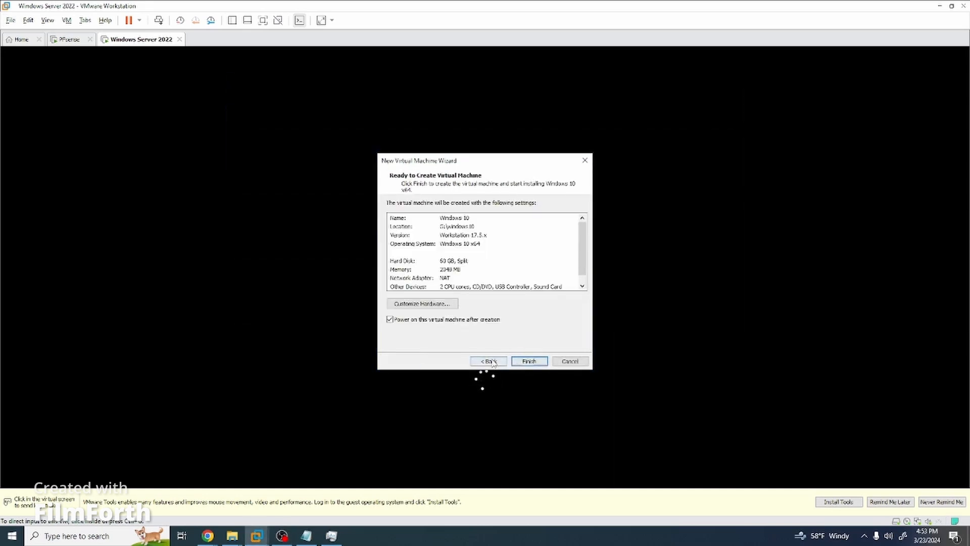
Give the new VM a 40 GB virtual disk stored as a single file.
click(489, 361)
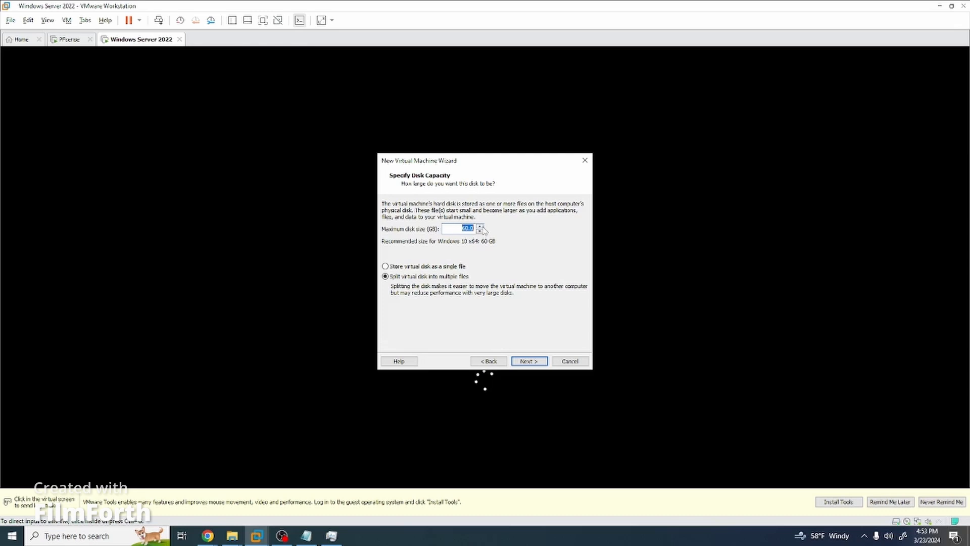
text(40)
click(452, 266)
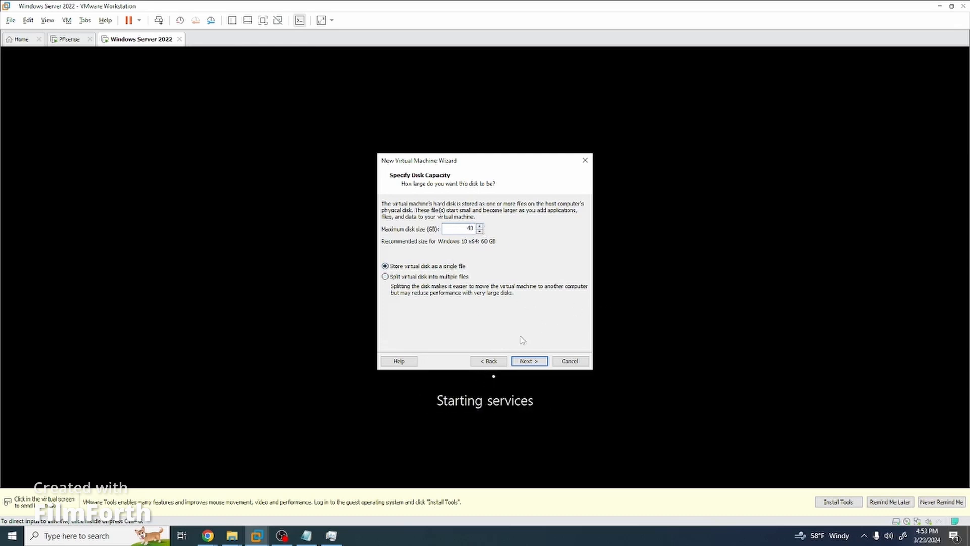
click(529, 360)
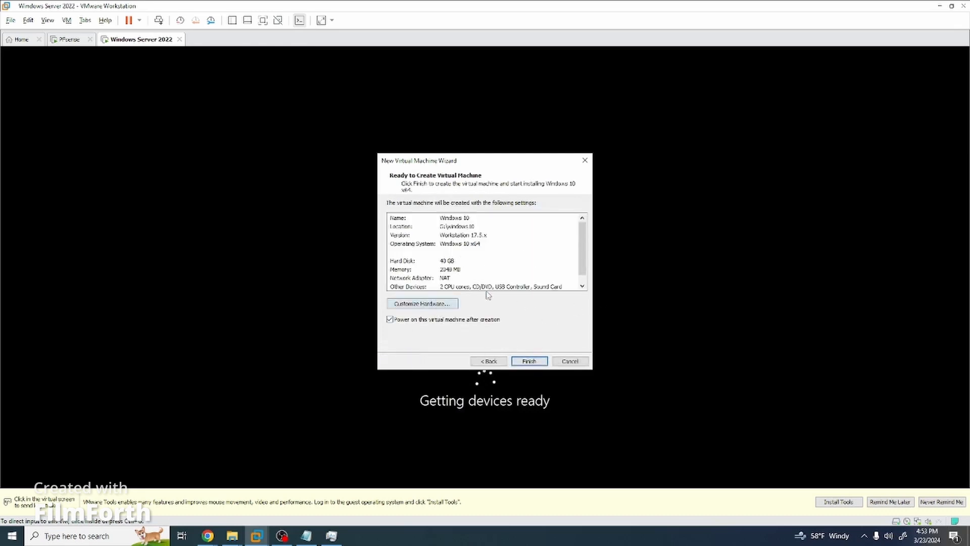
Customize the VM hardware with 4 processors and 8 GB of memory.
click(422, 303)
click(330, 131)
click(586, 121)
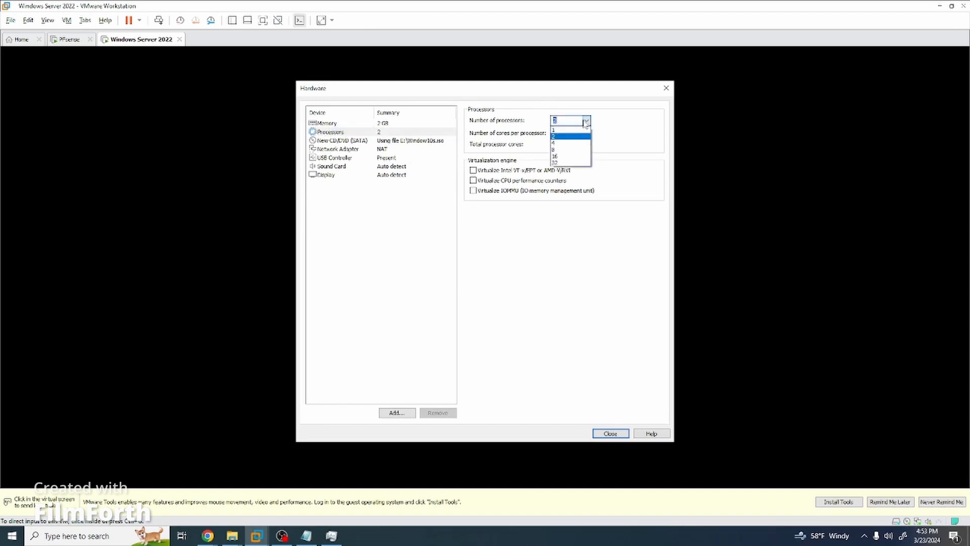
click(556, 149)
click(586, 121)
click(556, 143)
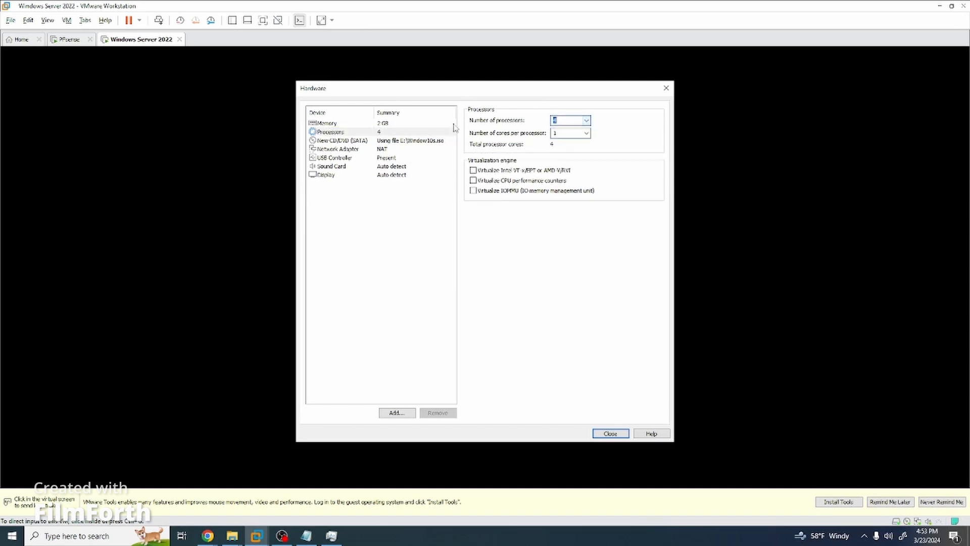
click(402, 125)
drag(501, 211, 501, 197)
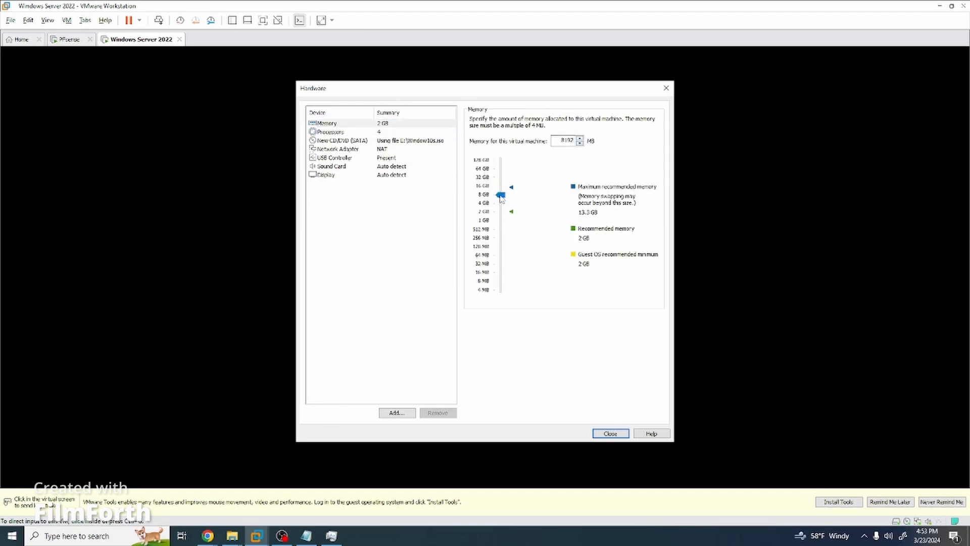
Connect the network adapter to custom network VMnet11 and create the Windows 10 VM.
click(384, 148)
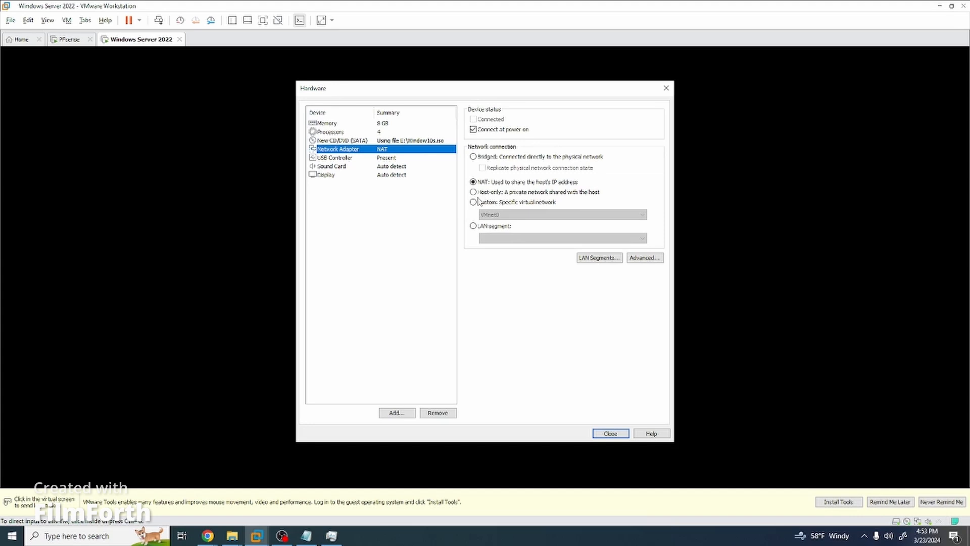
click(474, 201)
click(601, 215)
click(523, 302)
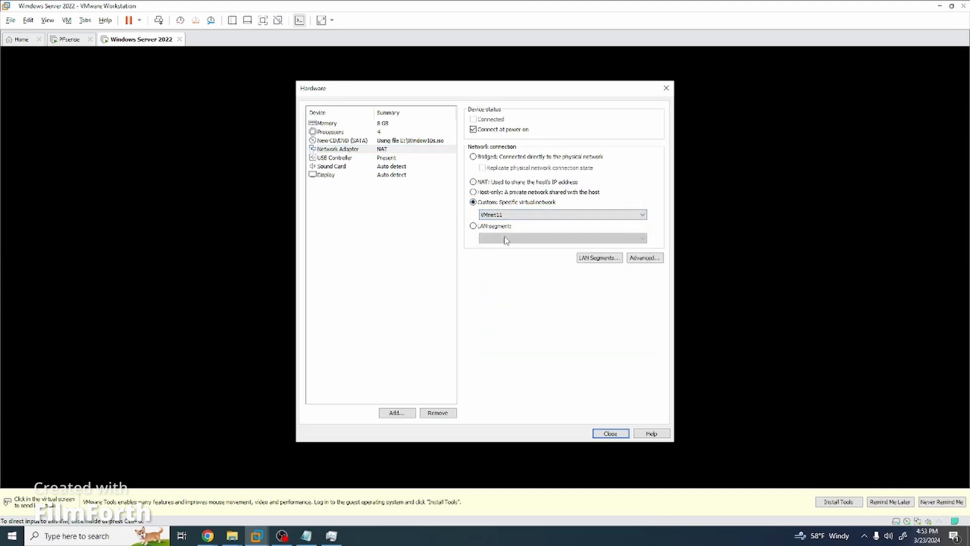
click(609, 432)
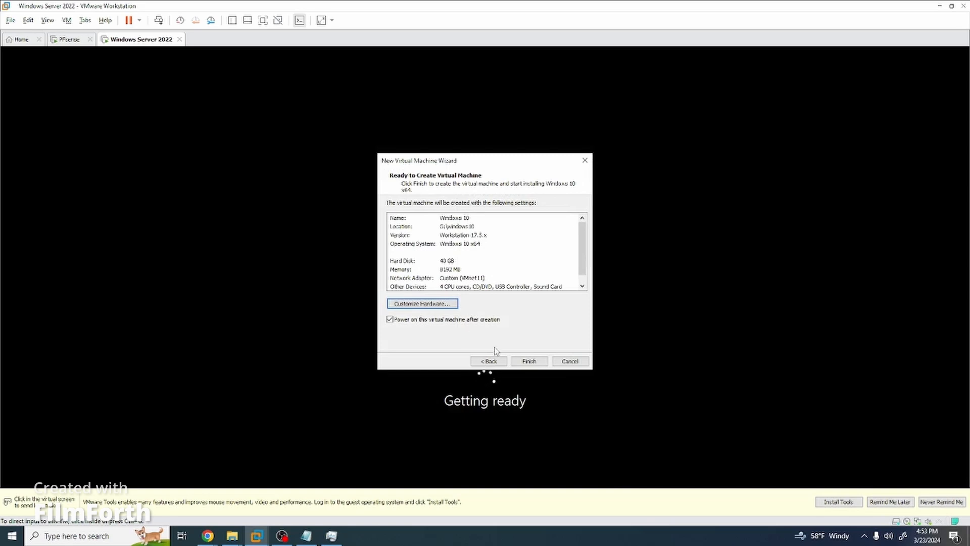
click(529, 362)
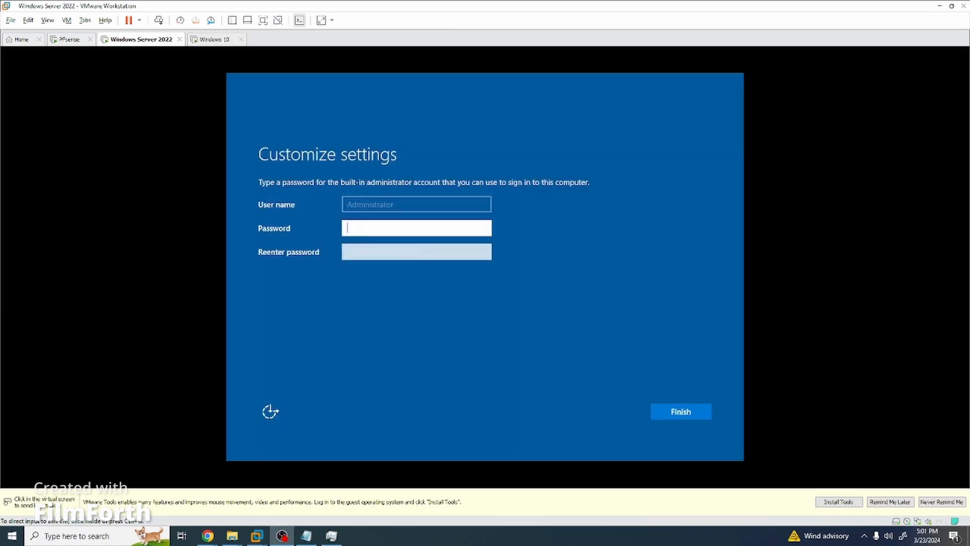
Enter and confirm the Windows Server Administrator password.
click(425, 228)
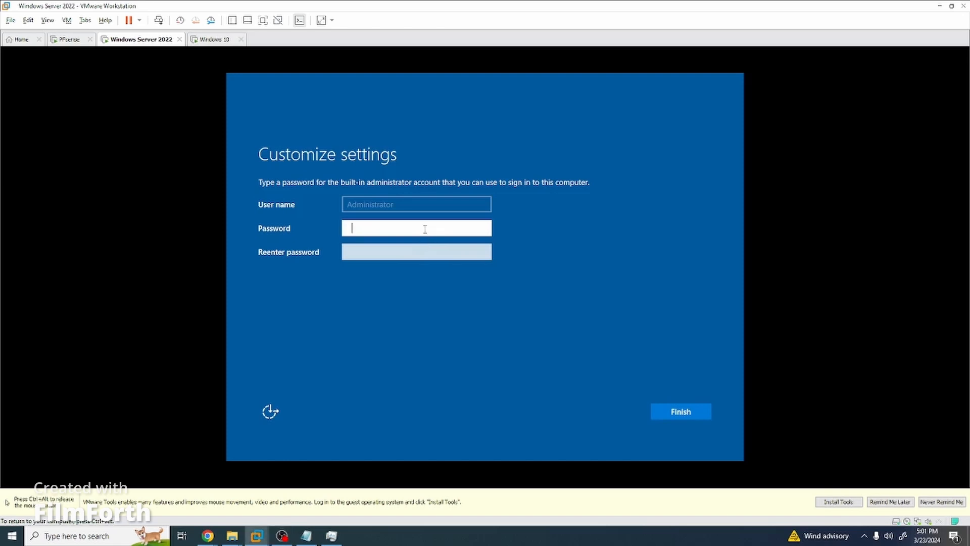
text(••••••••••)
key(Tab)
text(•••)
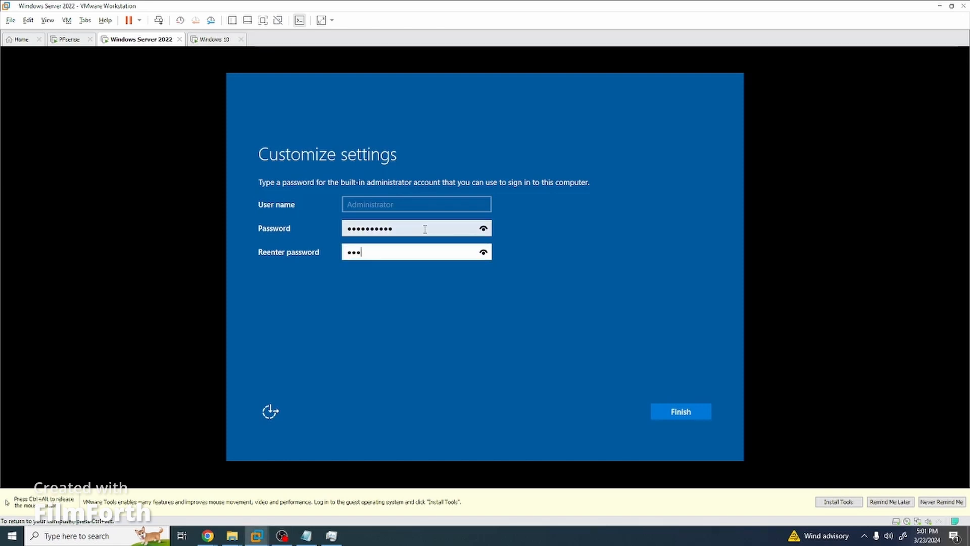
text(•••••••)
key(Return)
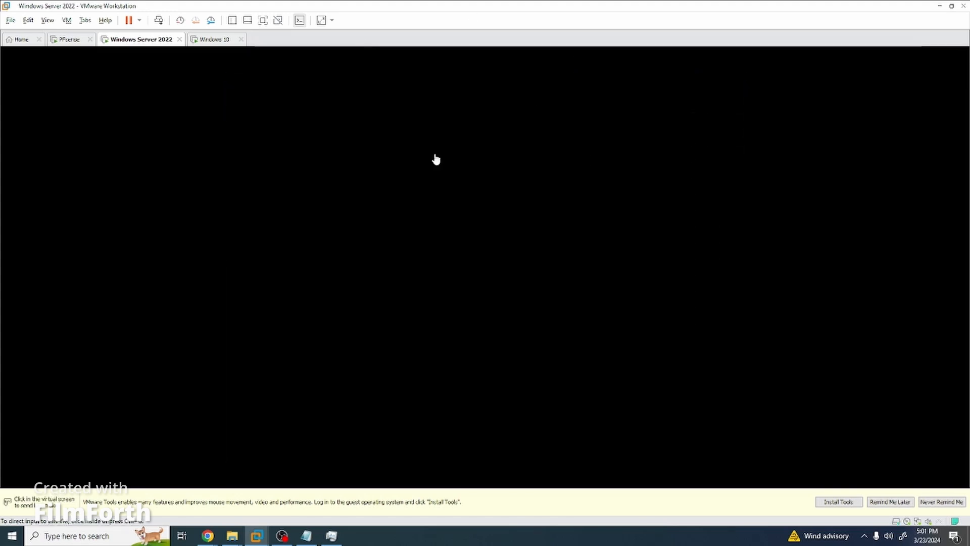
Send Ctrl+Alt+Del to the server VM and enter the Administrator password at sign-in.
click(552, 271)
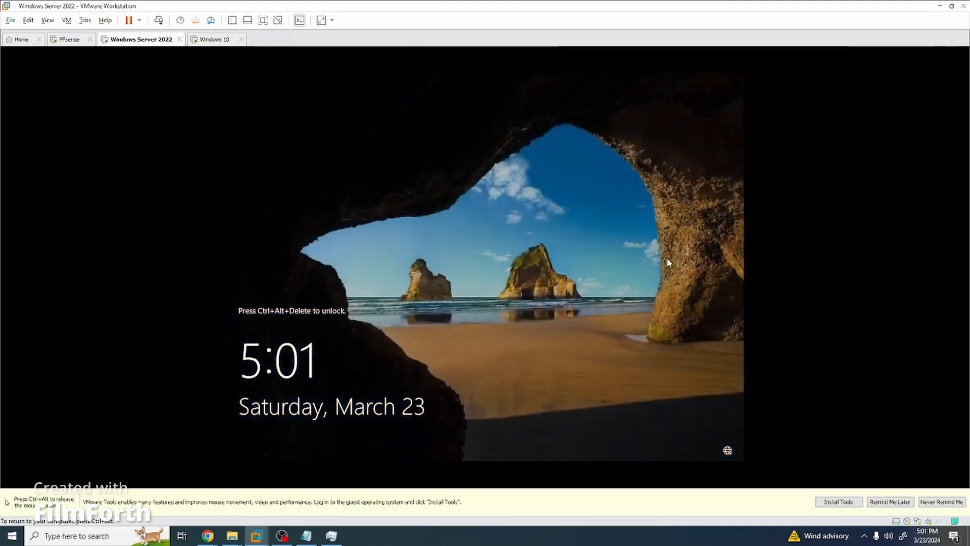
key(ctrl+alt)
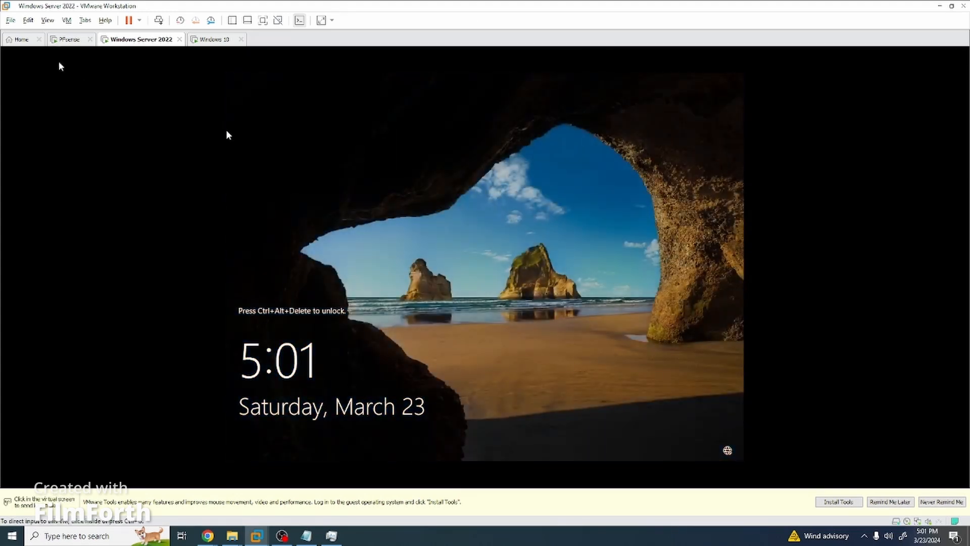
click(68, 22)
click(99, 71)
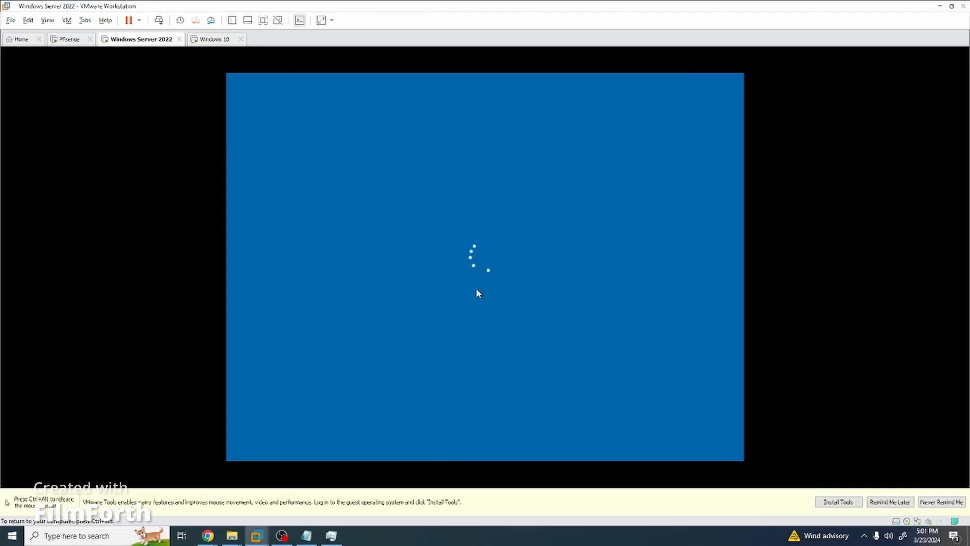
text(••••)
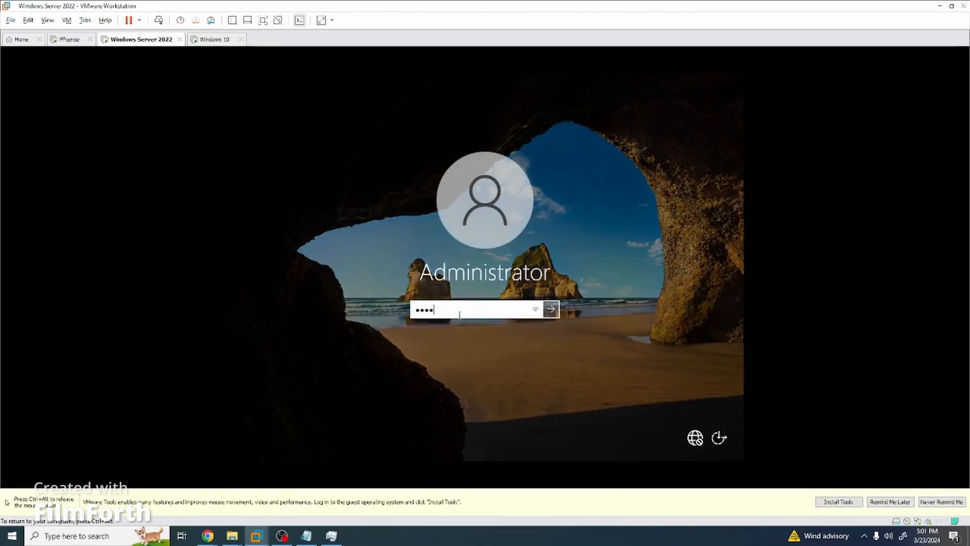
text(••••••)
Start the Windows 10 install without a product key, choosing the Windows 10 Pro edition.
key(ctrl+alt)
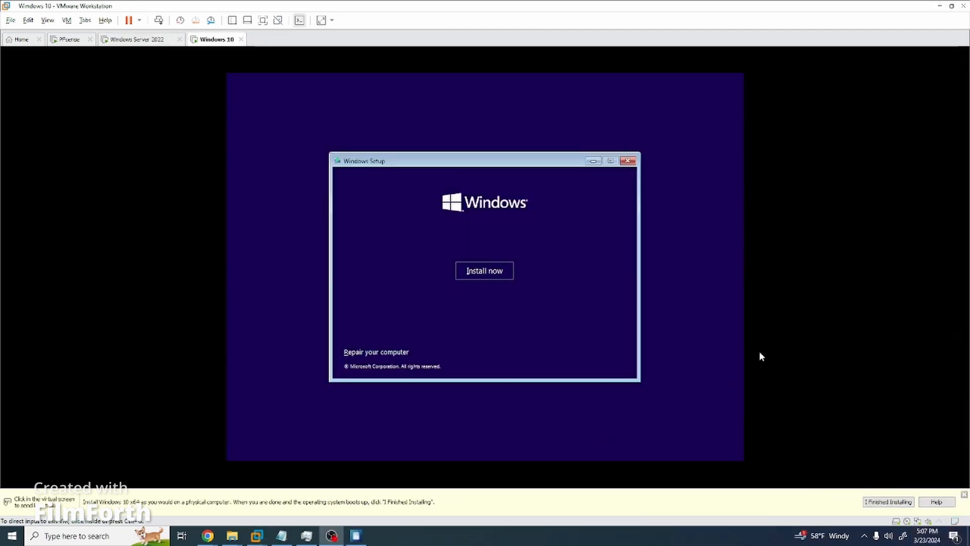
click(759, 352)
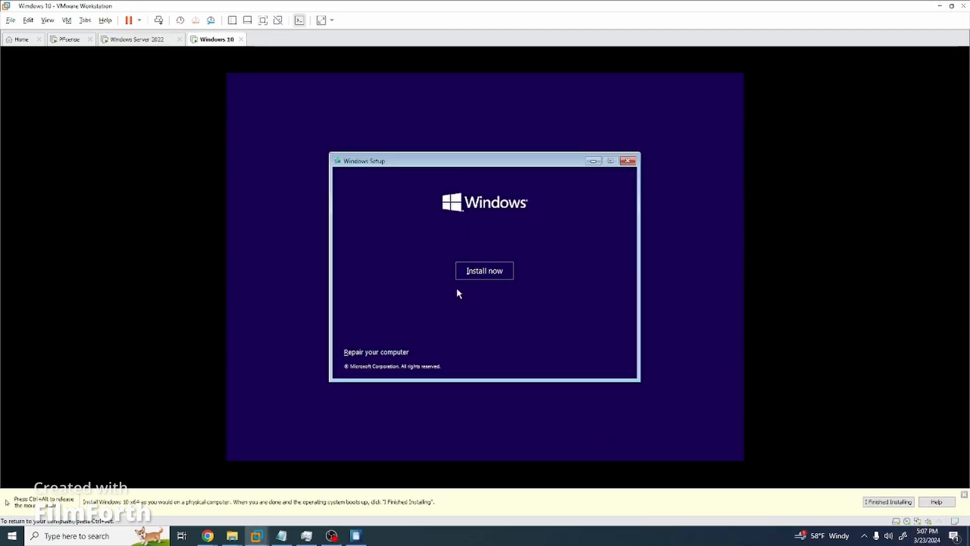
click(478, 272)
click(537, 355)
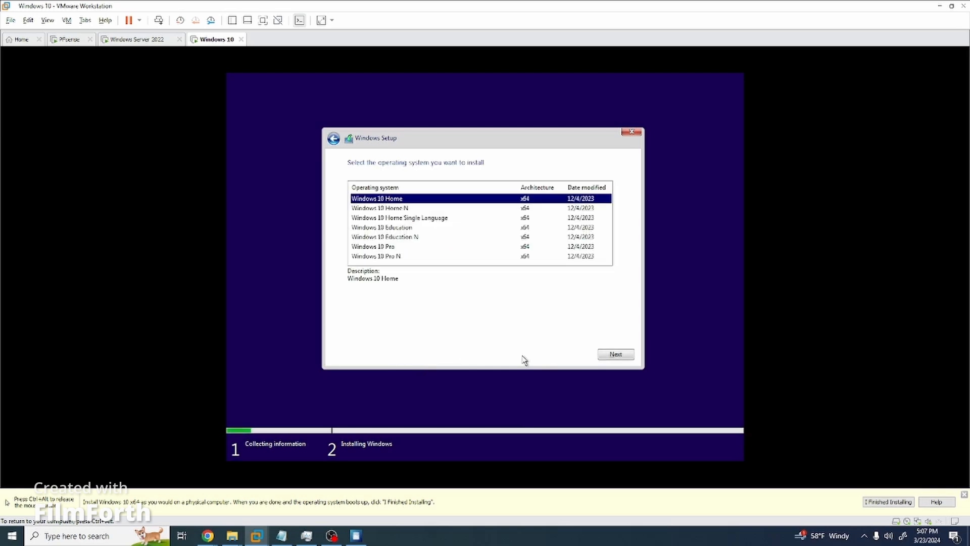
click(417, 248)
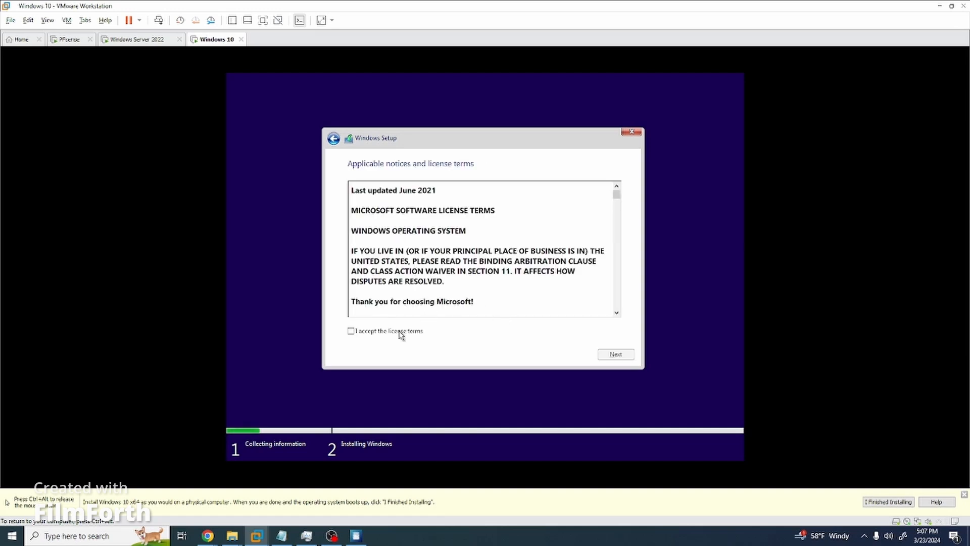
Accept the license and custom-install onto Drive 0 Partition 3, then return to the server VM.
click(399, 335)
click(614, 354)
click(414, 244)
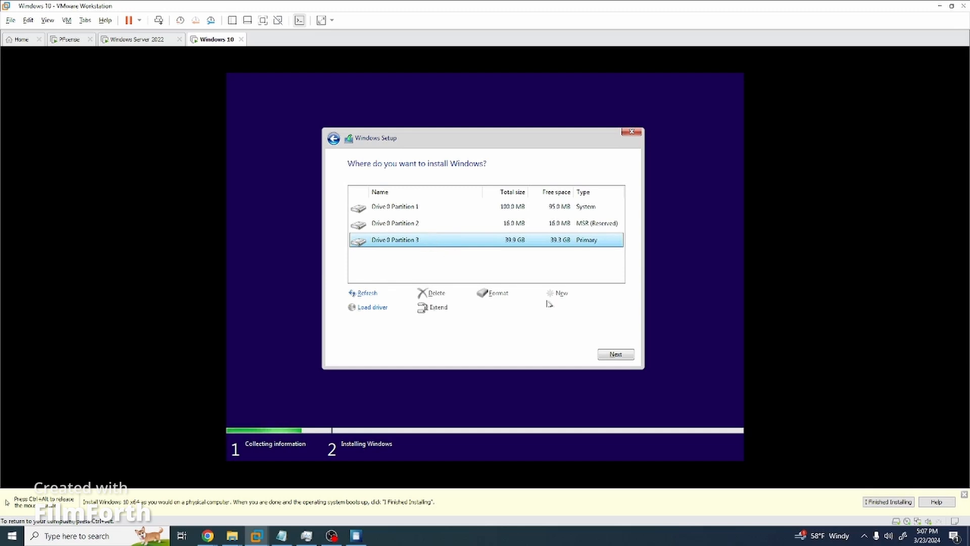
click(614, 355)
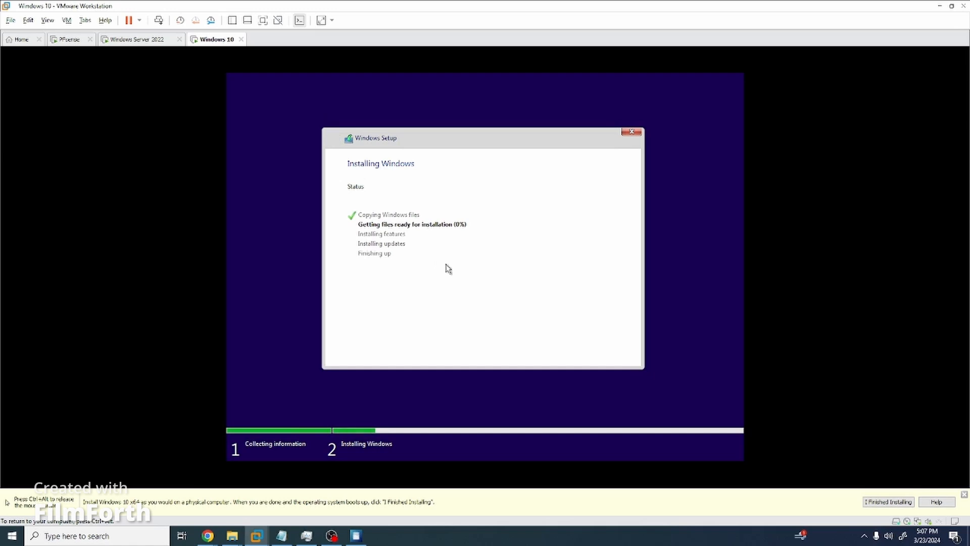
key(ctrl+alt)
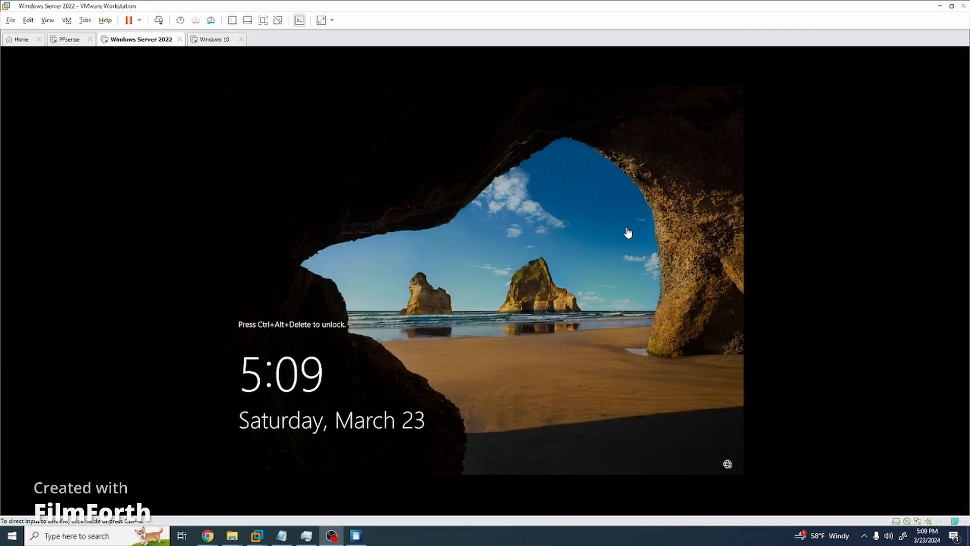
click(551, 230)
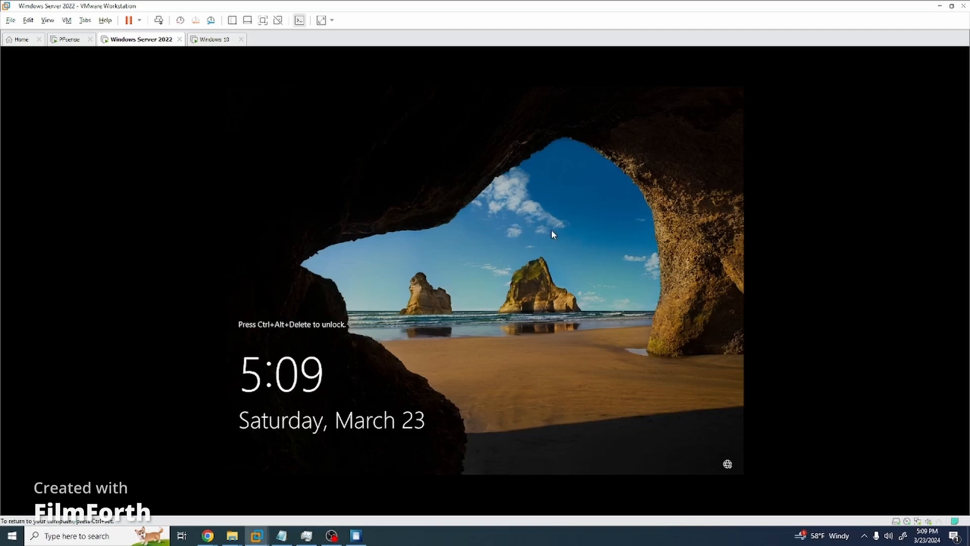
Unlock the server with Ctrl+Alt+Del, sign in as Administrator, and dismiss the shutdown reason prompt.
key(ctrl+alt)
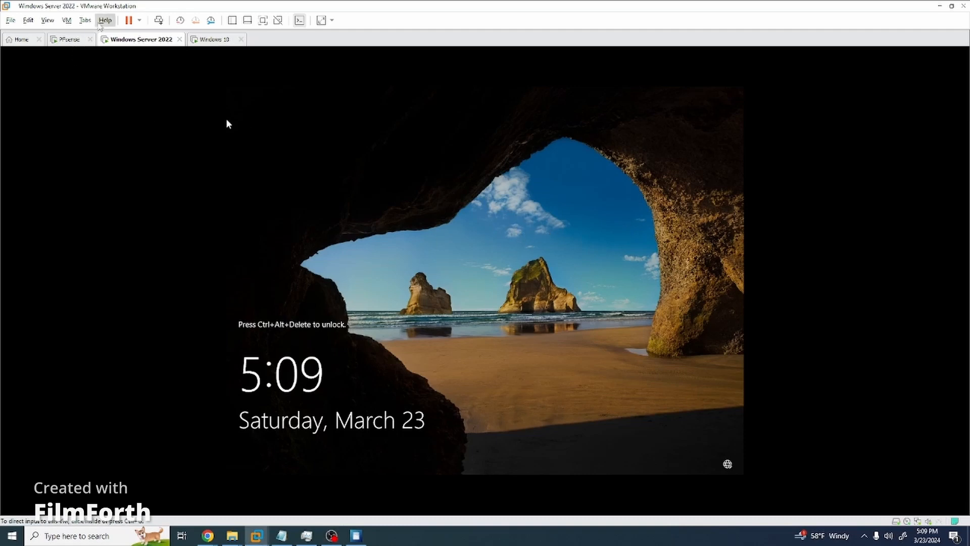
click(66, 21)
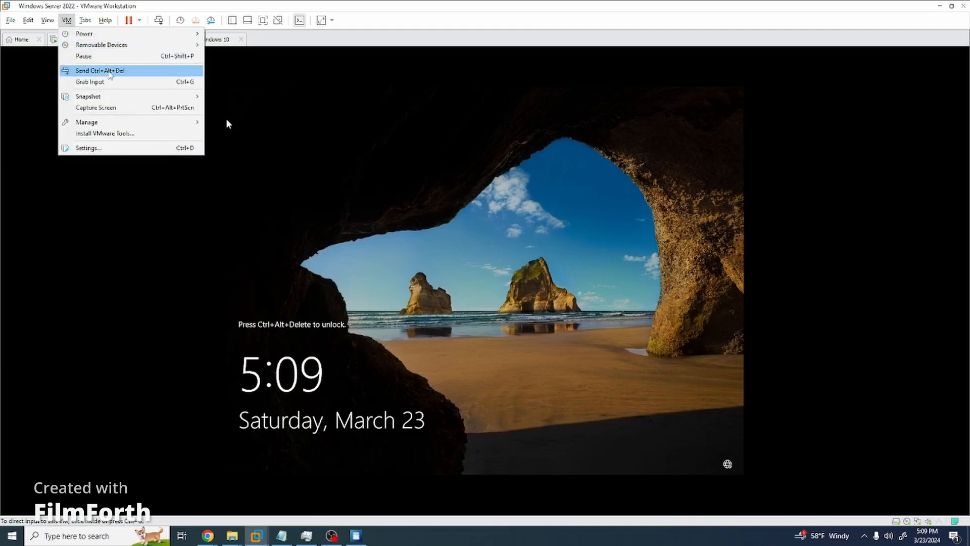
click(101, 69)
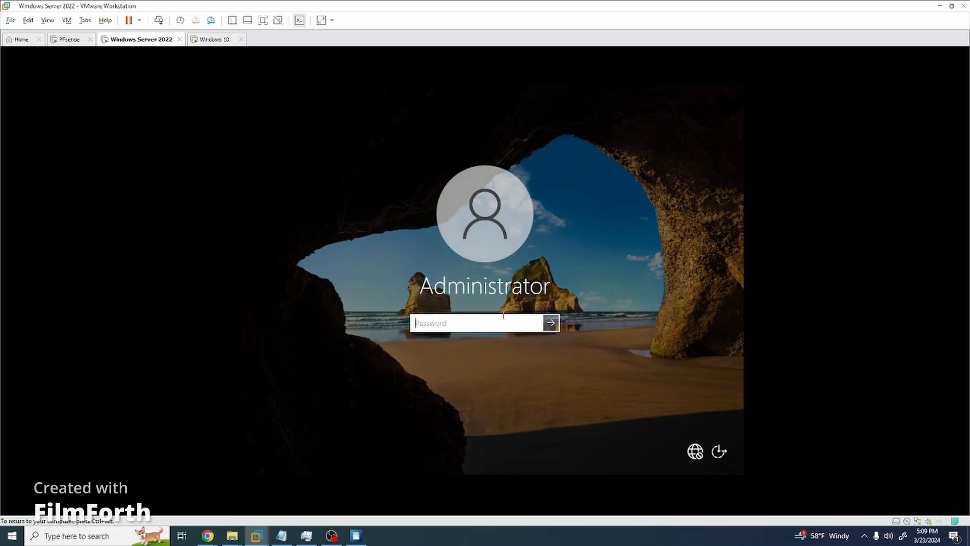
key(Caps_Lock)
text(•••••••)
key(ctrl+a)
key(BackSpace)
text(•••••••••)
key(Return)
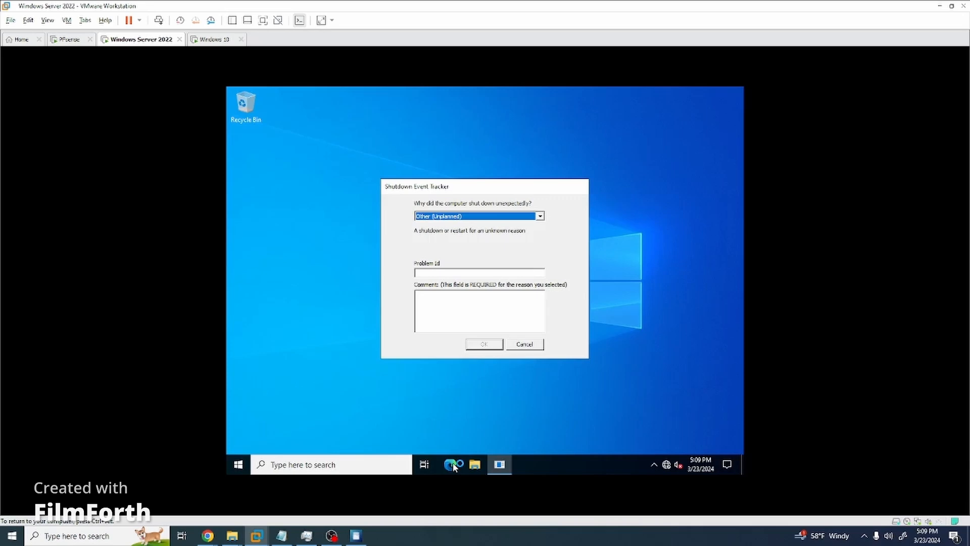
click(524, 346)
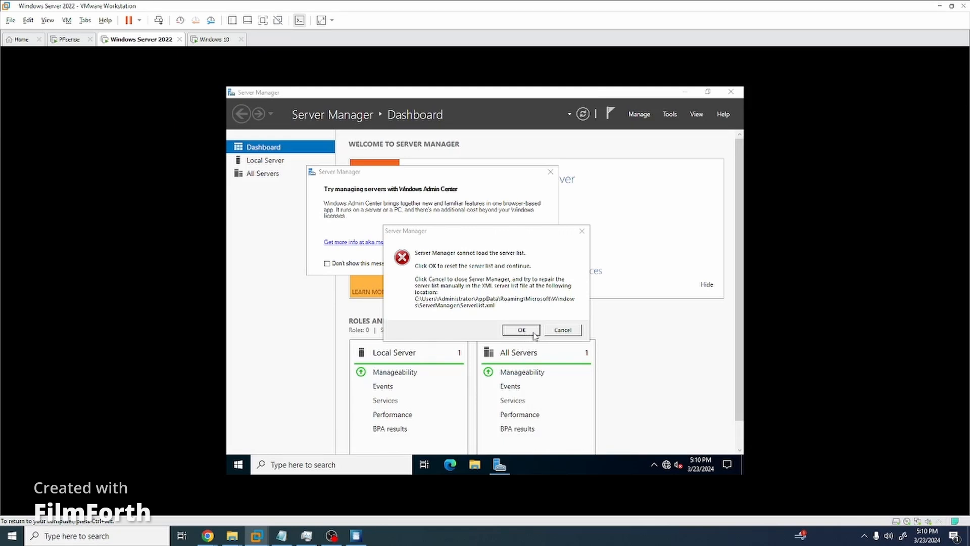
Dismiss the server list error, Admin Center suggestion and inventory notice, then launch Add Roles and Features.
click(534, 335)
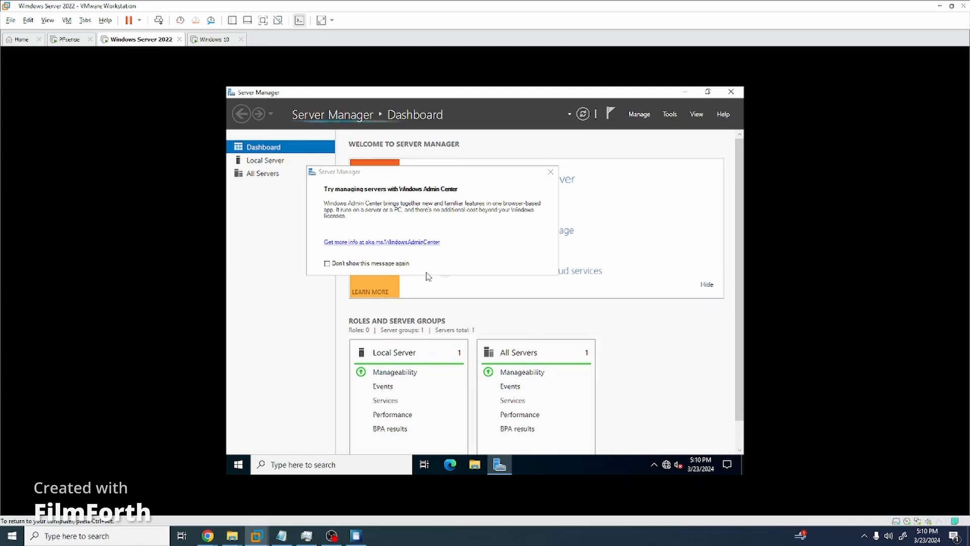
click(551, 174)
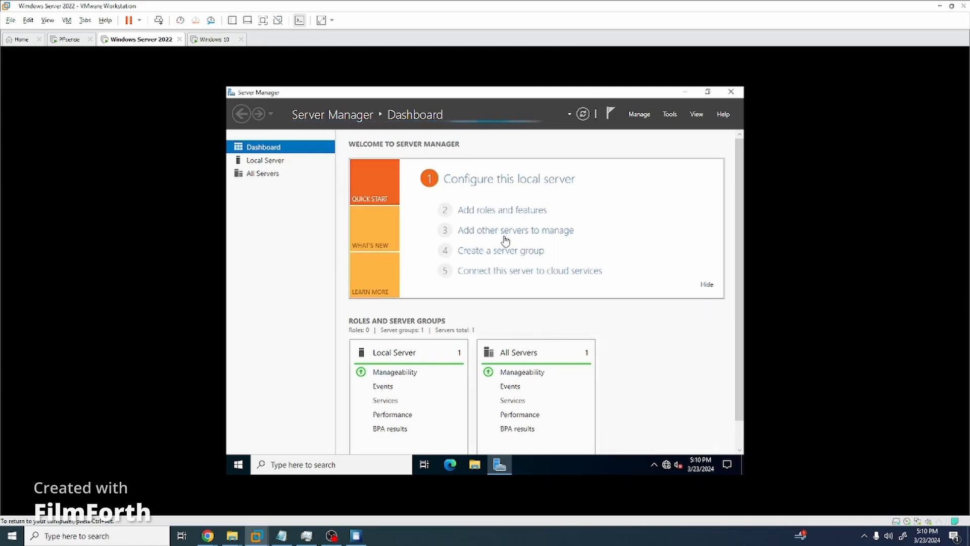
click(498, 209)
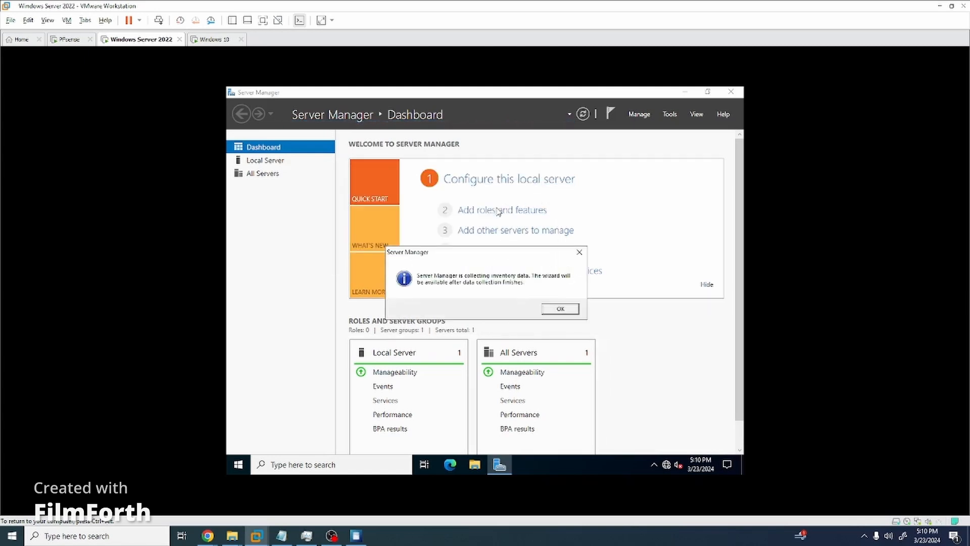
click(558, 309)
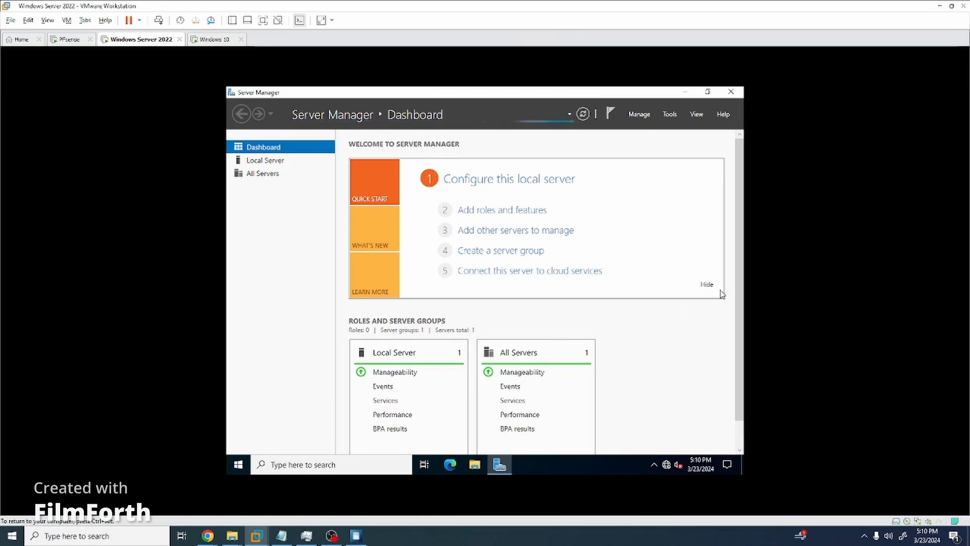
click(508, 212)
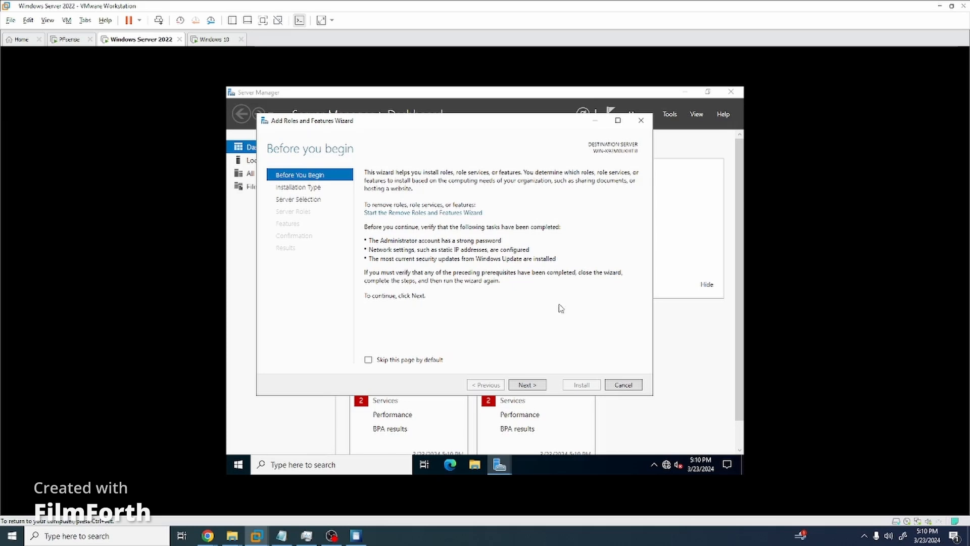
Choose a role-based install on this server and select Active Directory Domain Services with its management features.
click(528, 386)
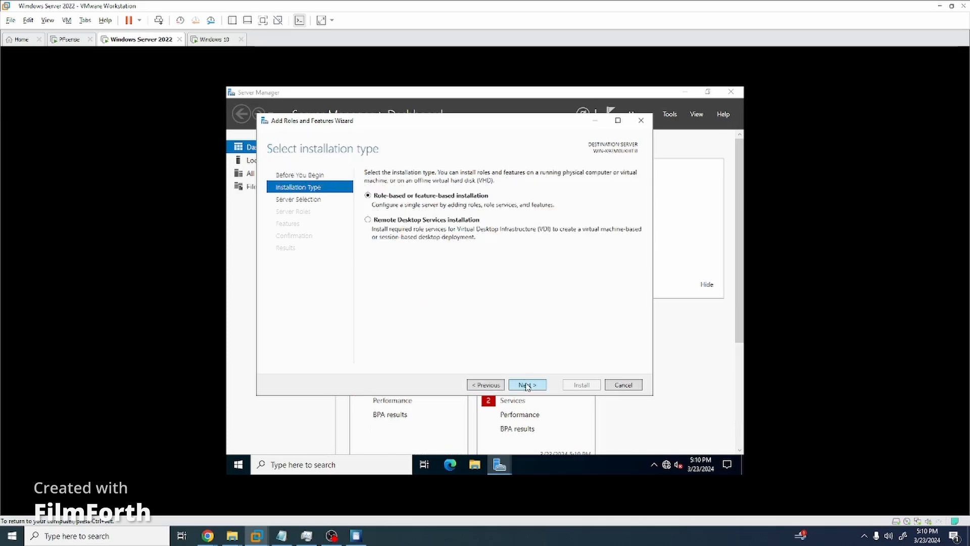
click(535, 386)
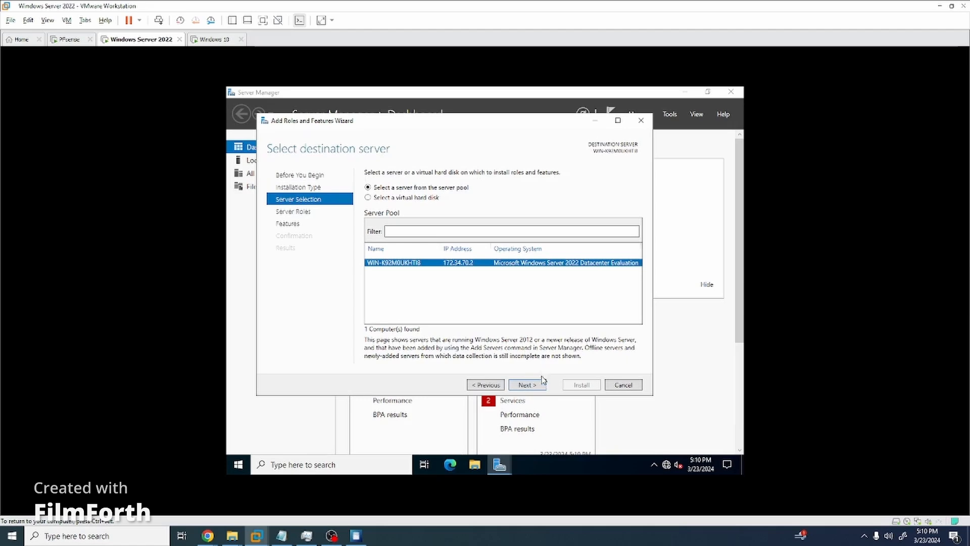
click(528, 386)
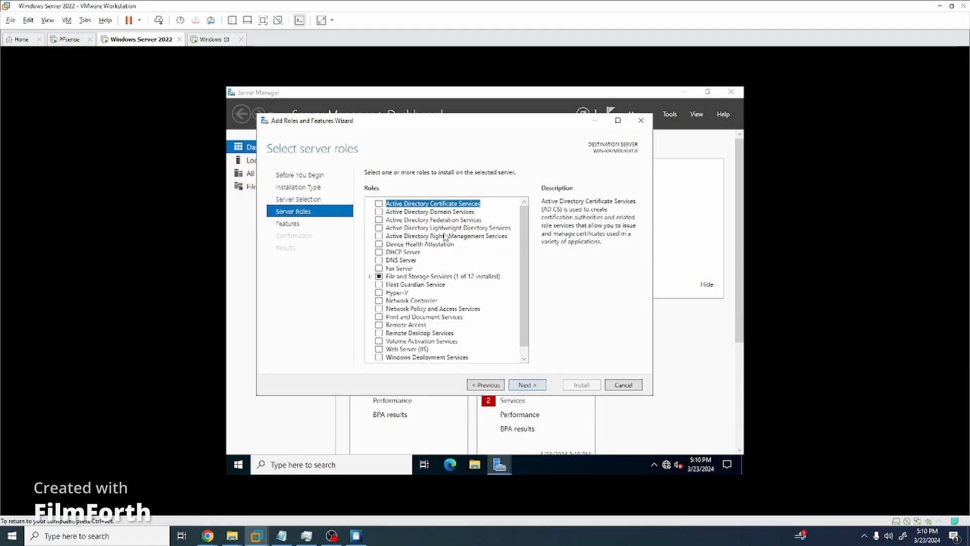
click(380, 212)
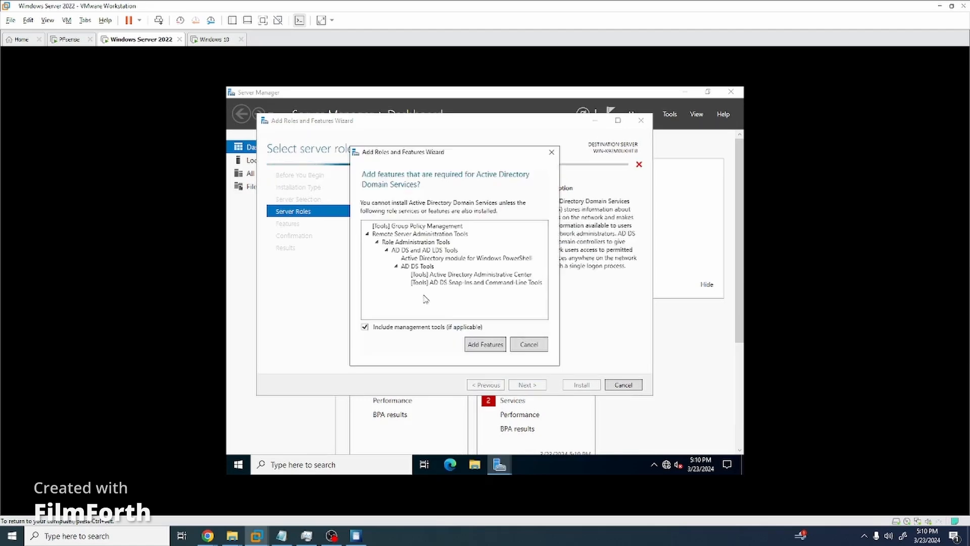
click(480, 344)
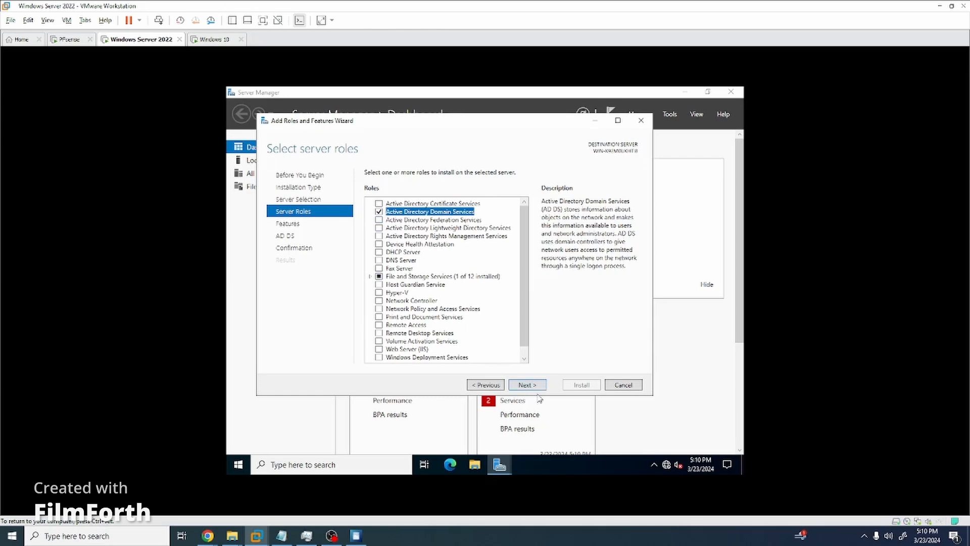
key(Return)
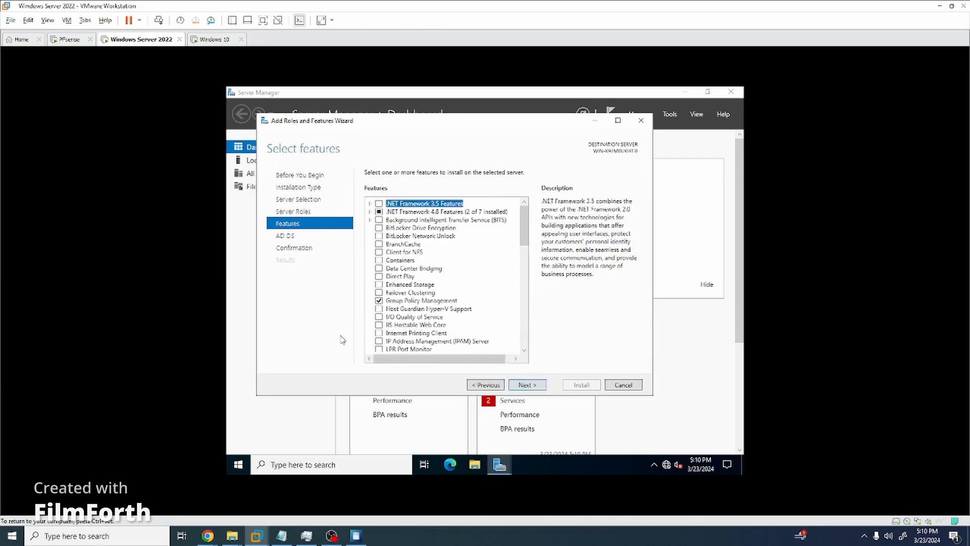
Allow automatic restarts, install the AD DS role, and close the finished wizard.
click(528, 387)
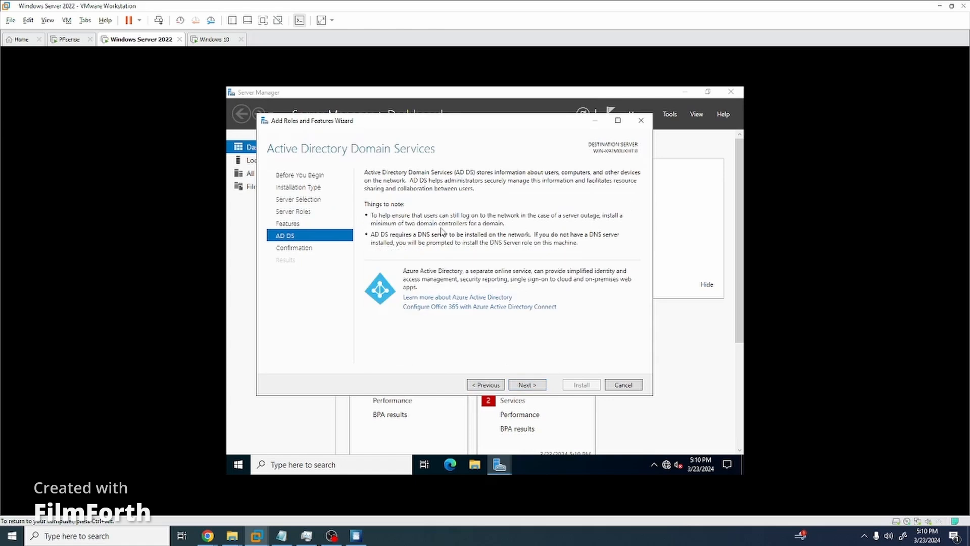
click(527, 385)
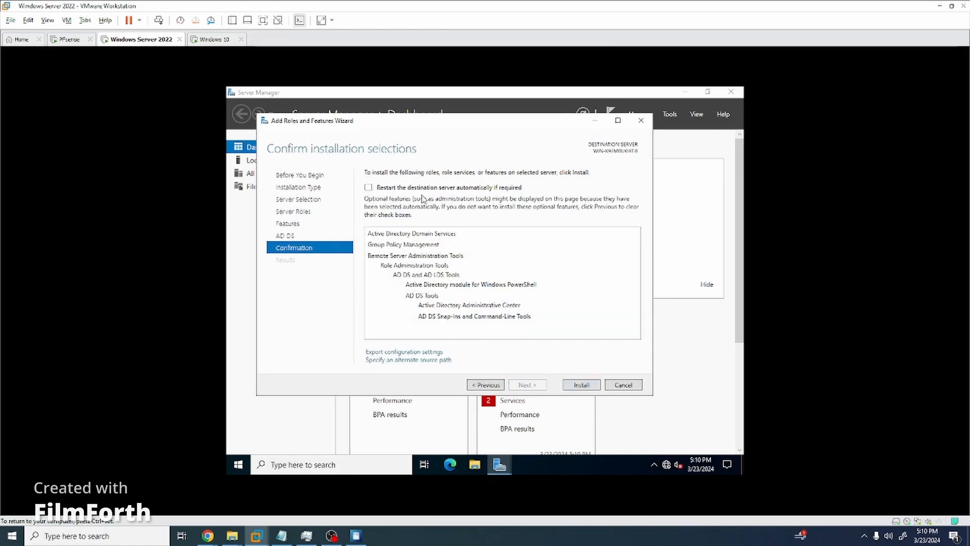
click(368, 187)
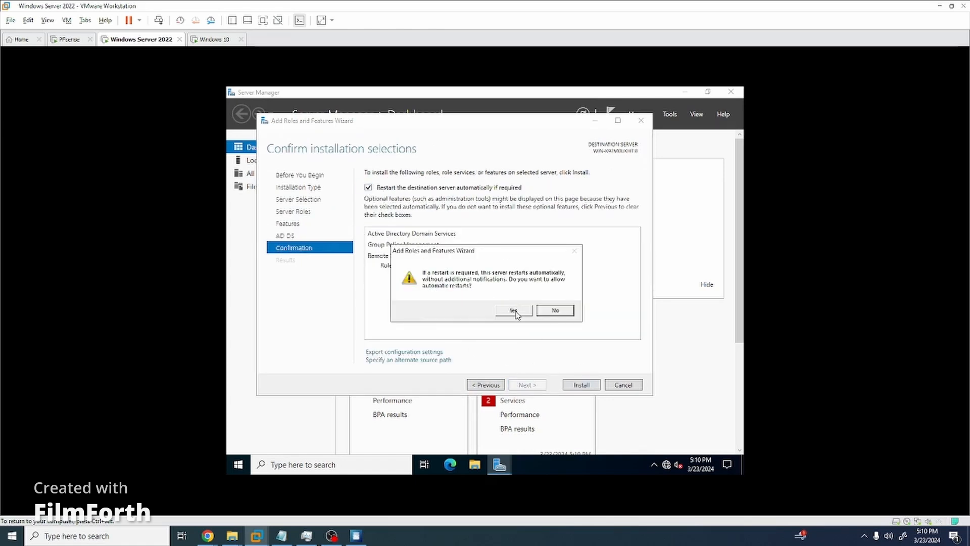
click(513, 311)
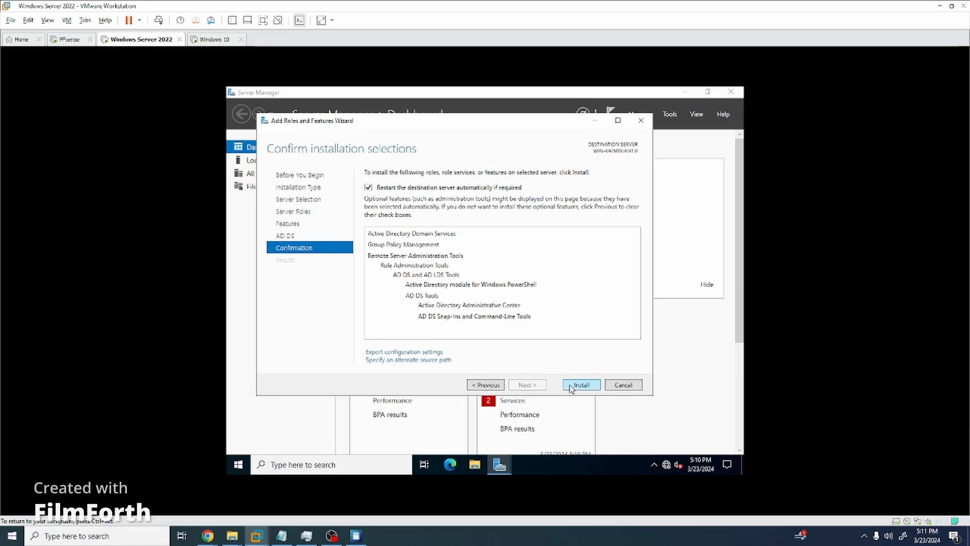
click(571, 387)
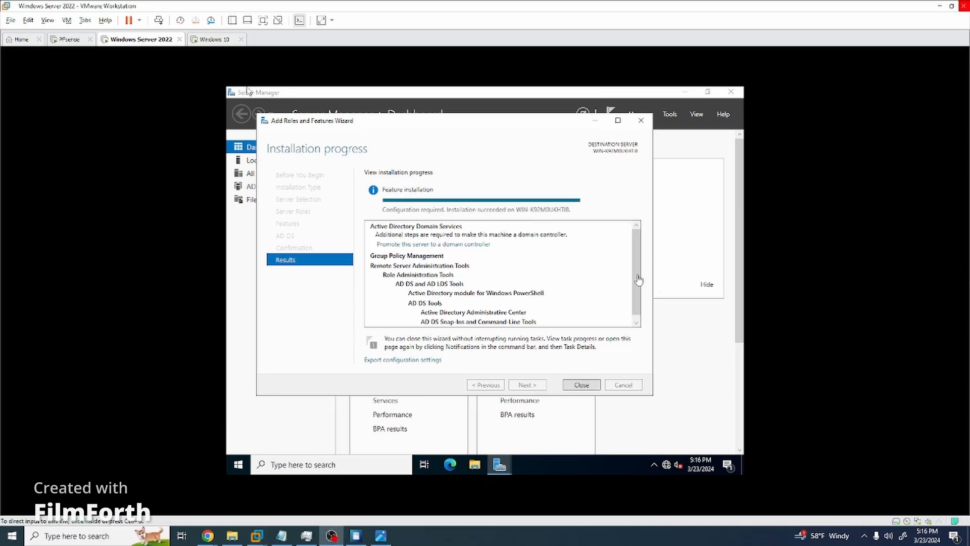
click(568, 386)
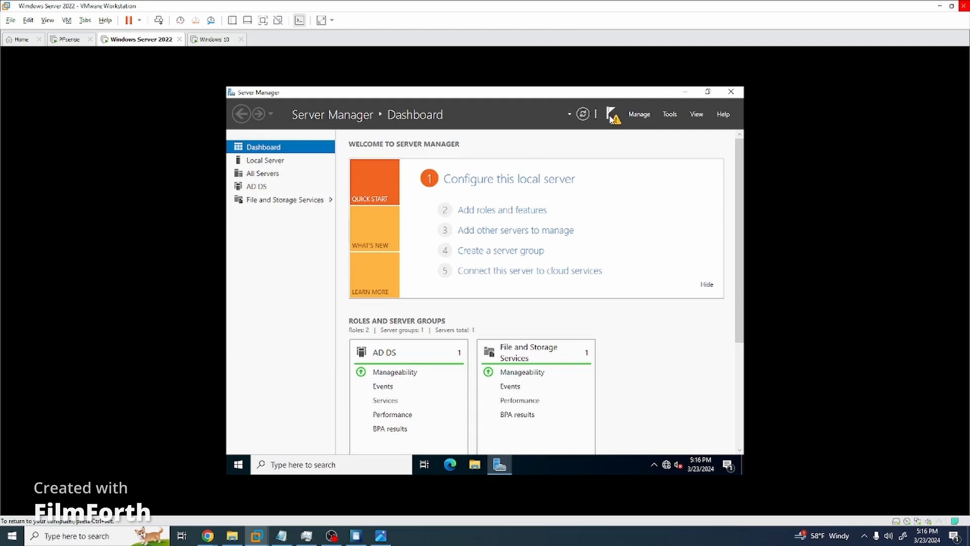
Promote the server to a domain controller for a new CIS3470.com forest and set the DSRM password.
click(475, 176)
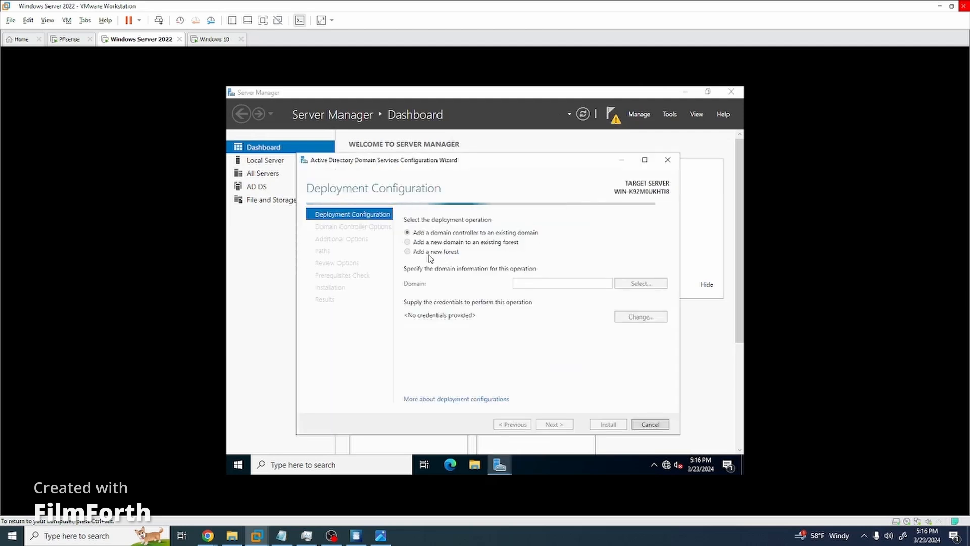
click(432, 252)
click(537, 283)
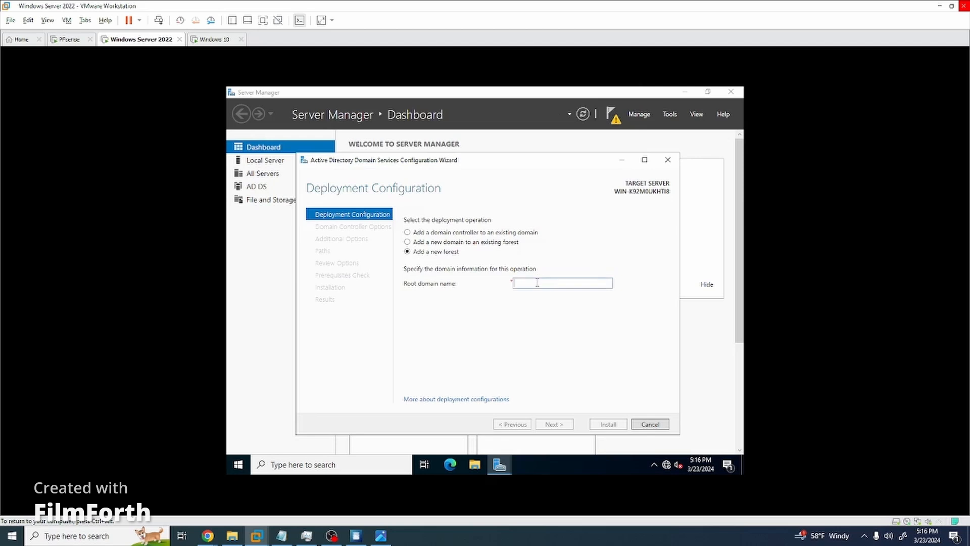
text(com)
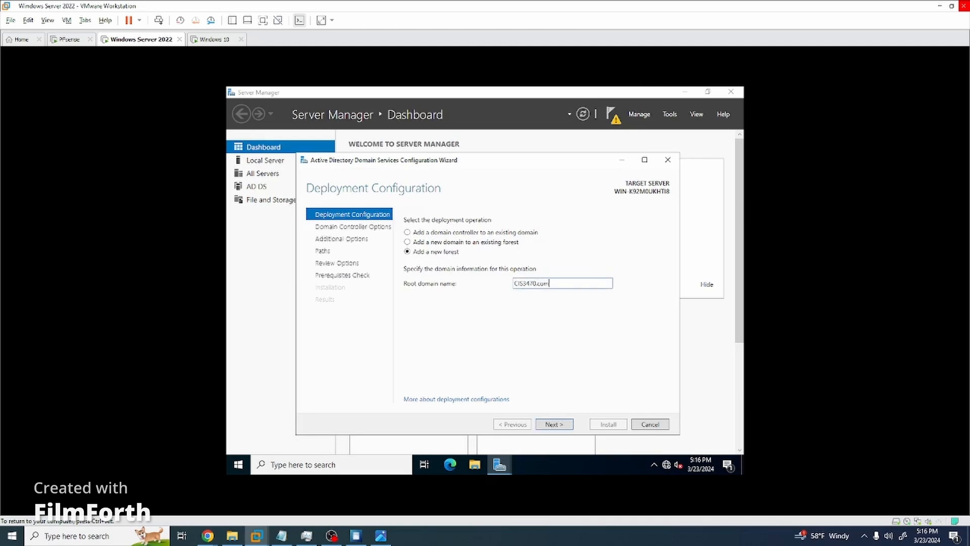
key(Return)
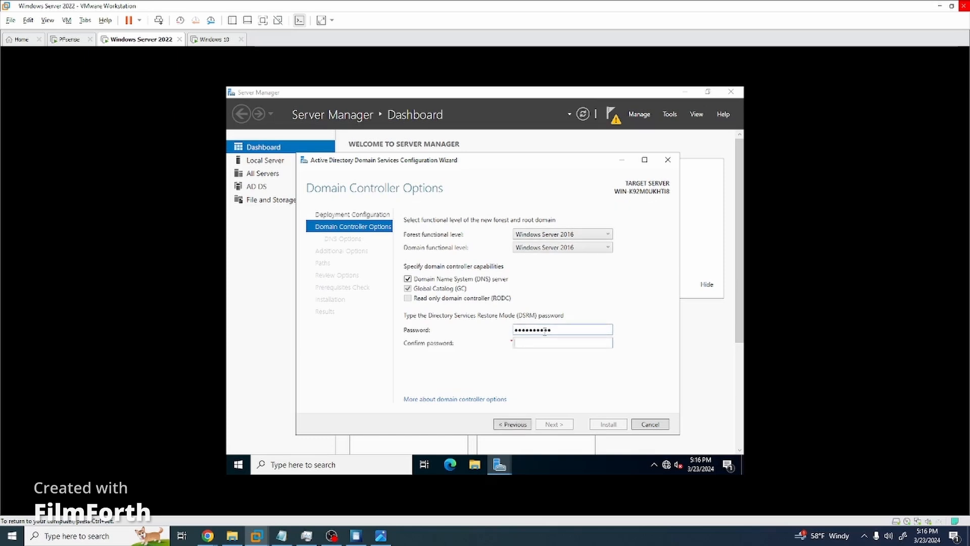
text(•••)
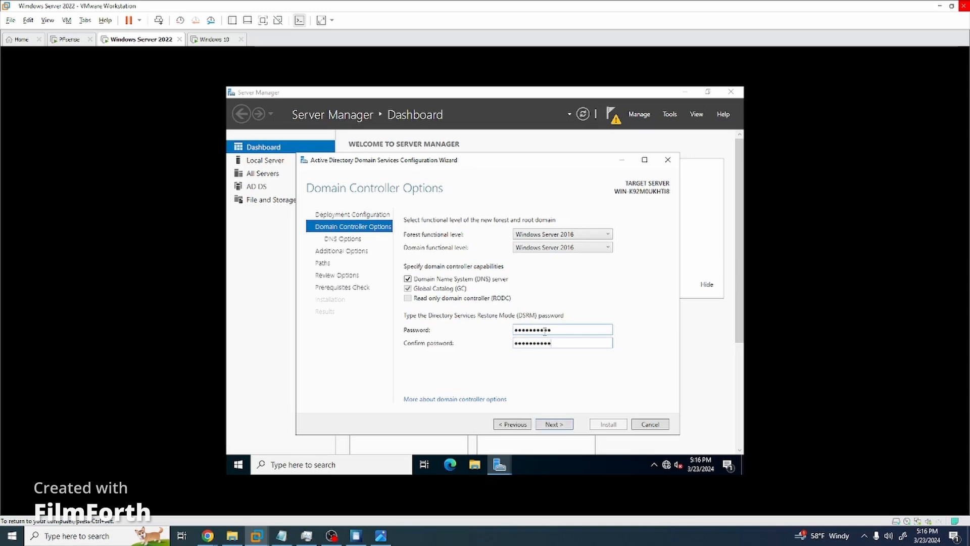
Accept default DNS, NetBIOS name CIS3470 and database paths, then run the prerequisite checks.
click(562, 425)
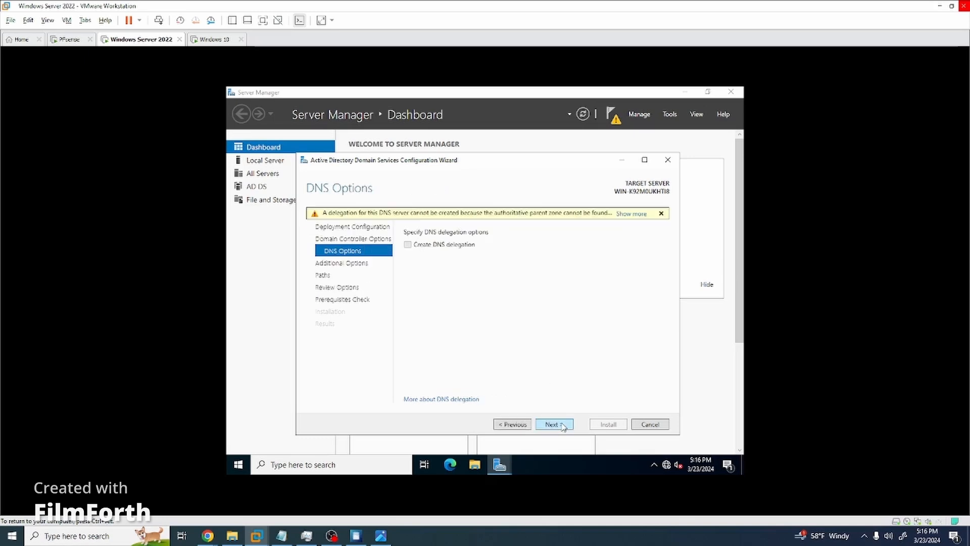
click(563, 426)
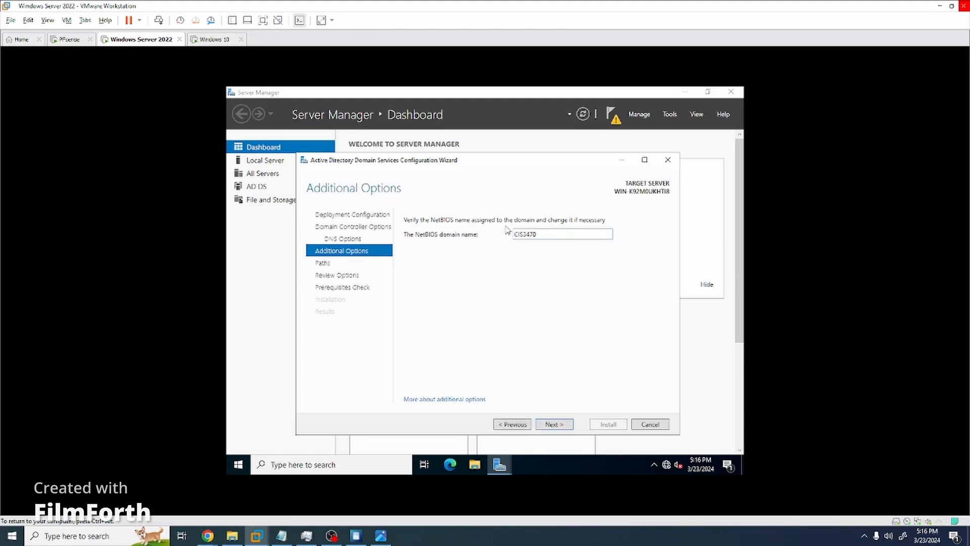
click(554, 426)
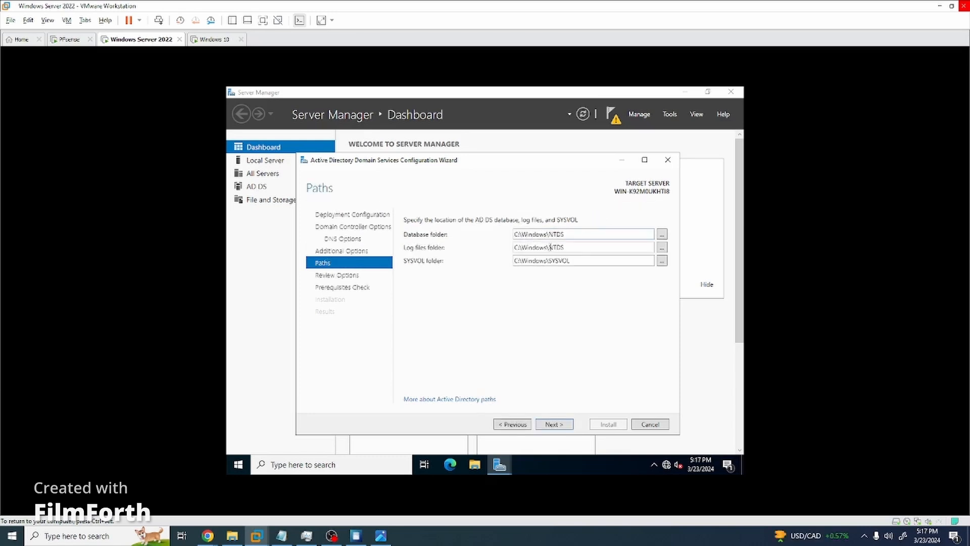
click(550, 425)
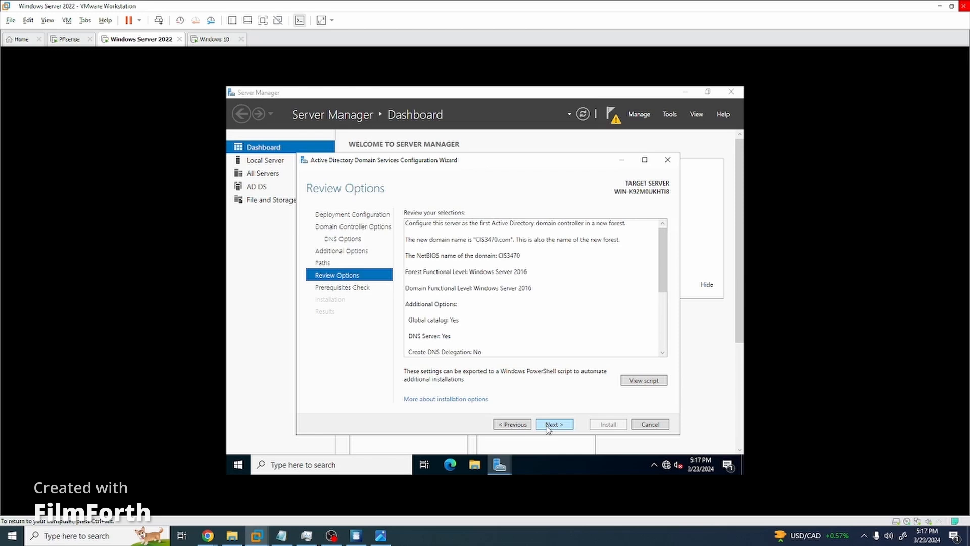
click(549, 425)
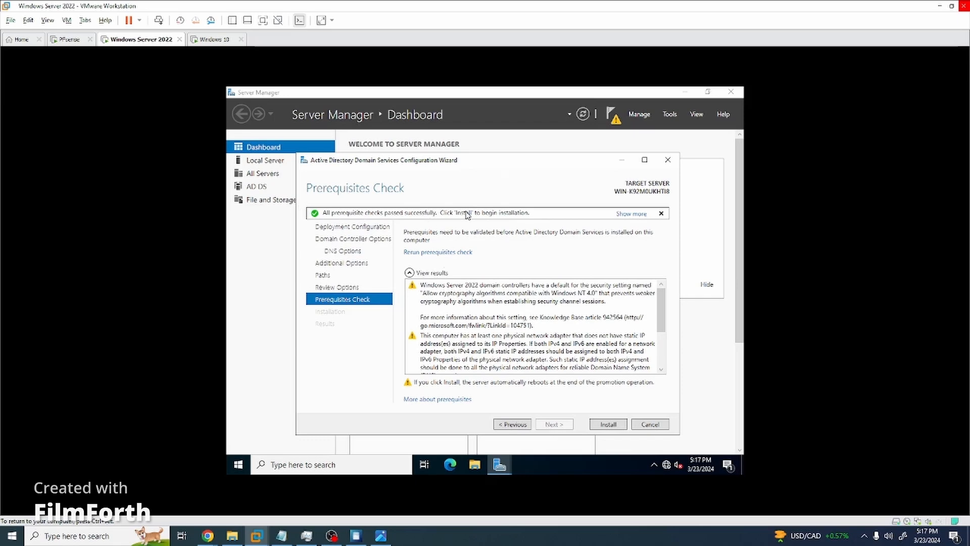
drag(566, 159, 492, 168)
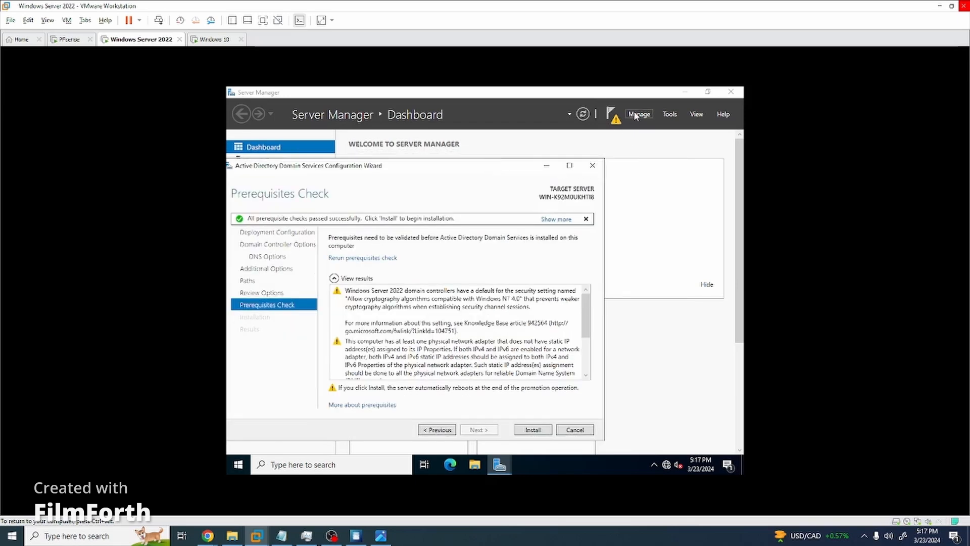
Check Active Directory Users and Computers, close it, and launch Computer Management from Tools.
click(671, 114)
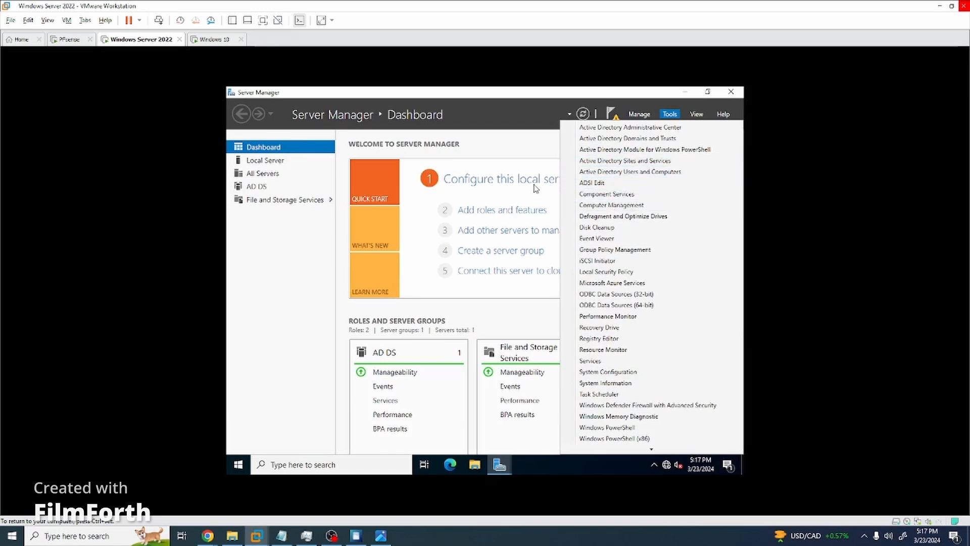
click(601, 172)
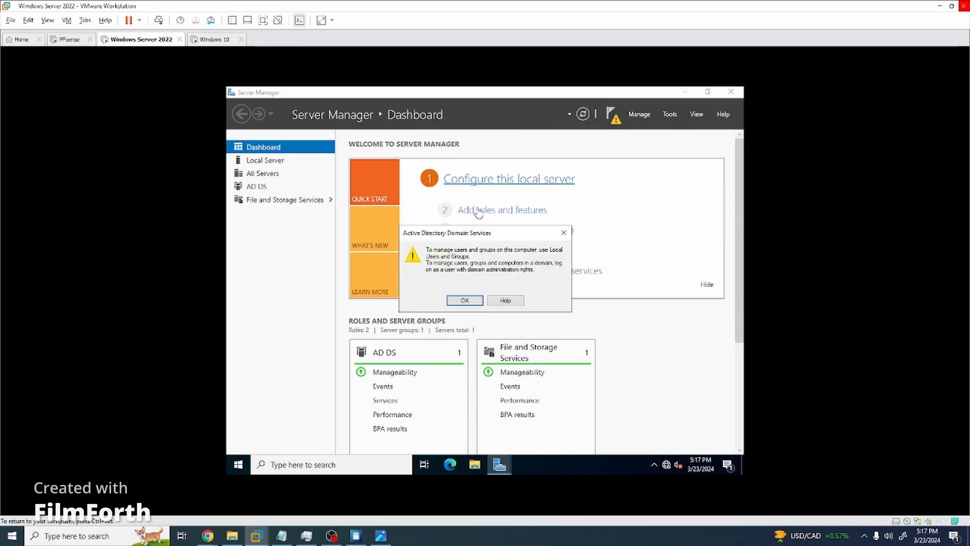
click(478, 301)
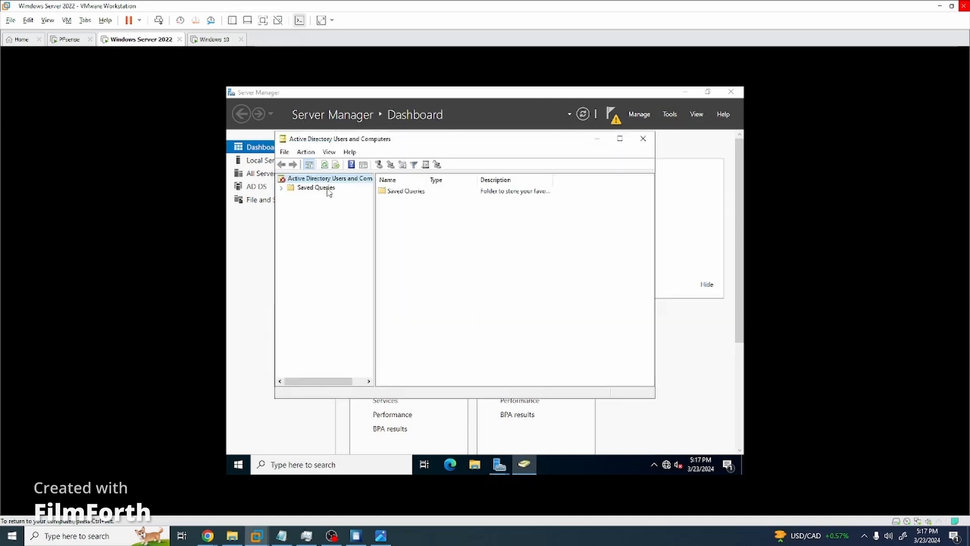
click(644, 138)
click(670, 115)
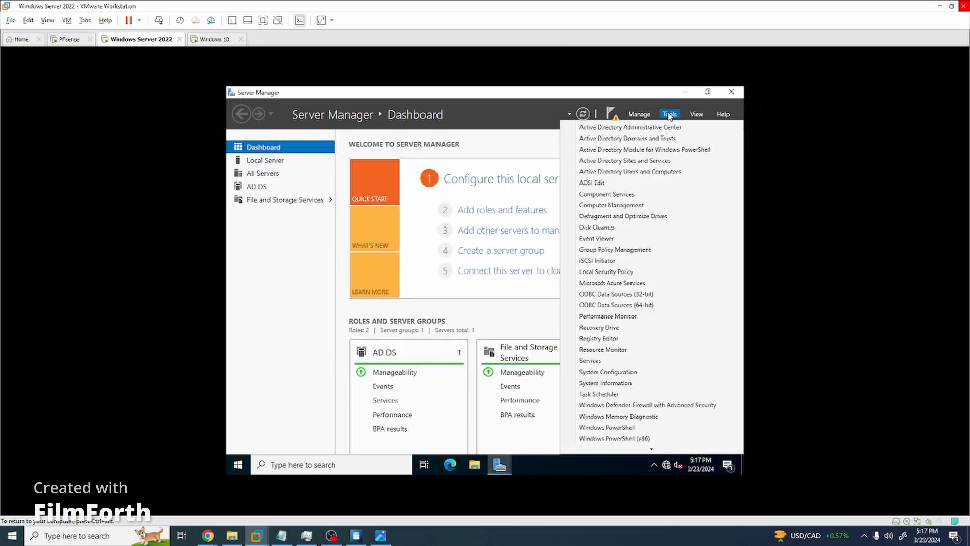
click(642, 205)
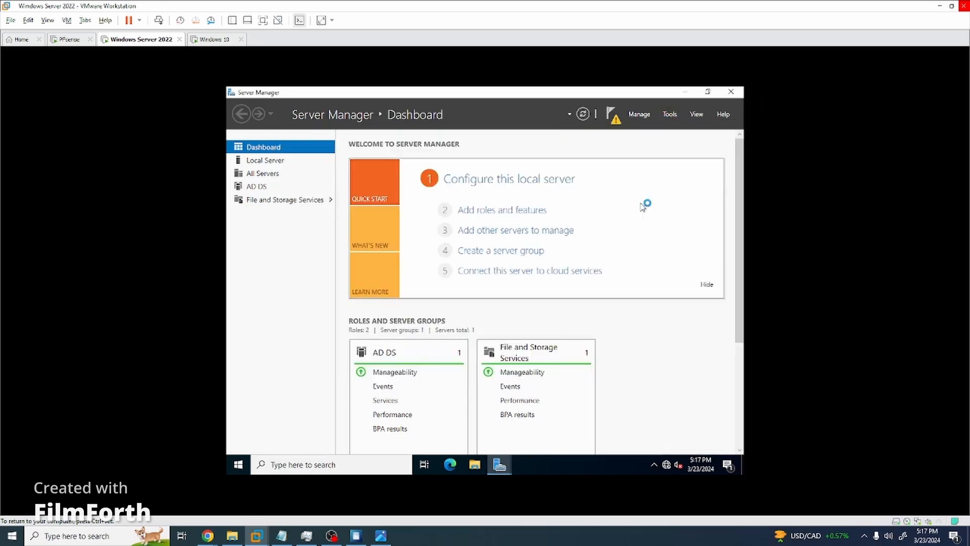
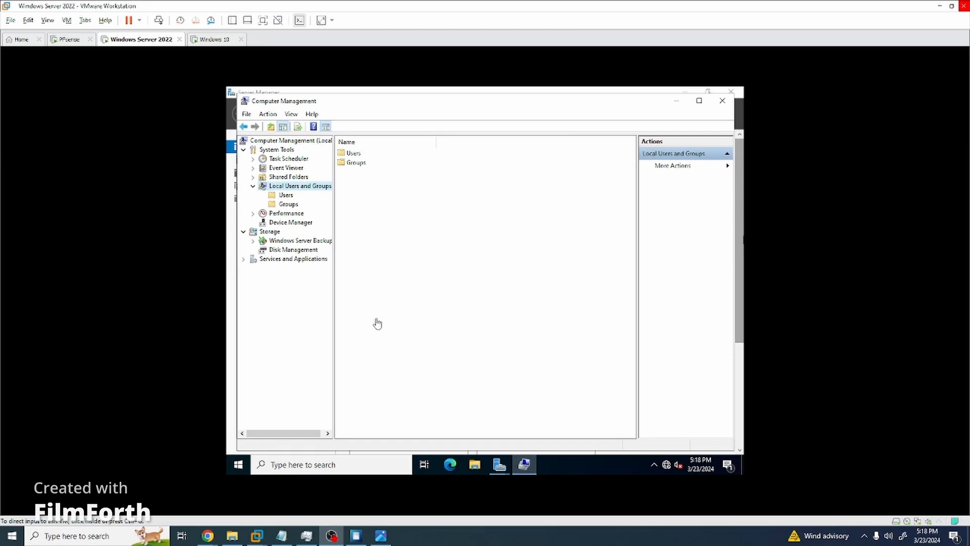
Look at the Administrator account in Computer Management's local Users folder, then close Computer Management.
click(450, 207)
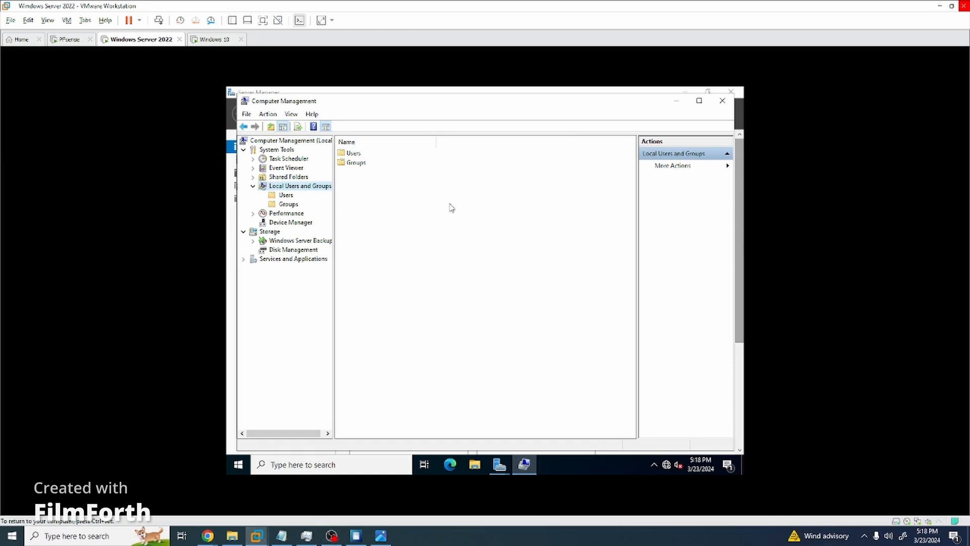
double_click(354, 153)
click(365, 155)
right_click(364, 155)
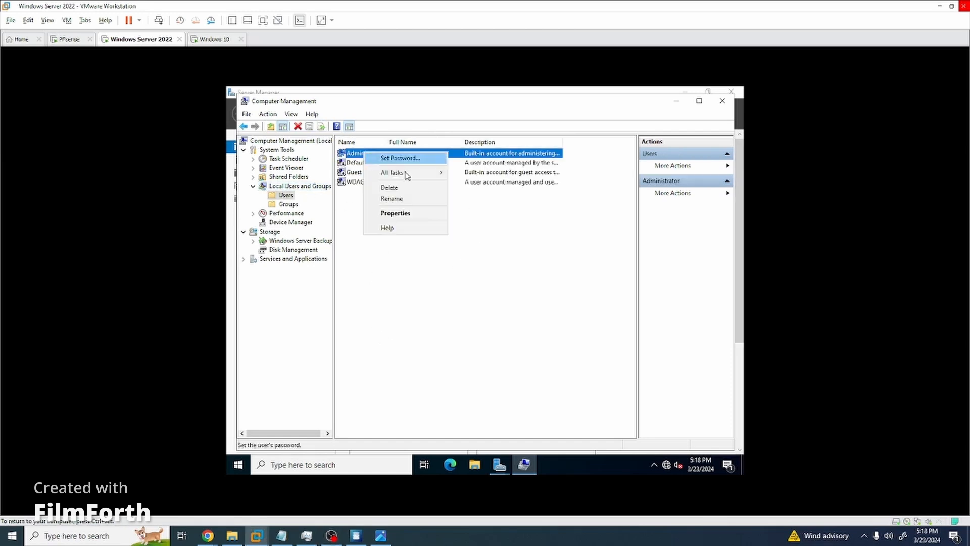
click(513, 294)
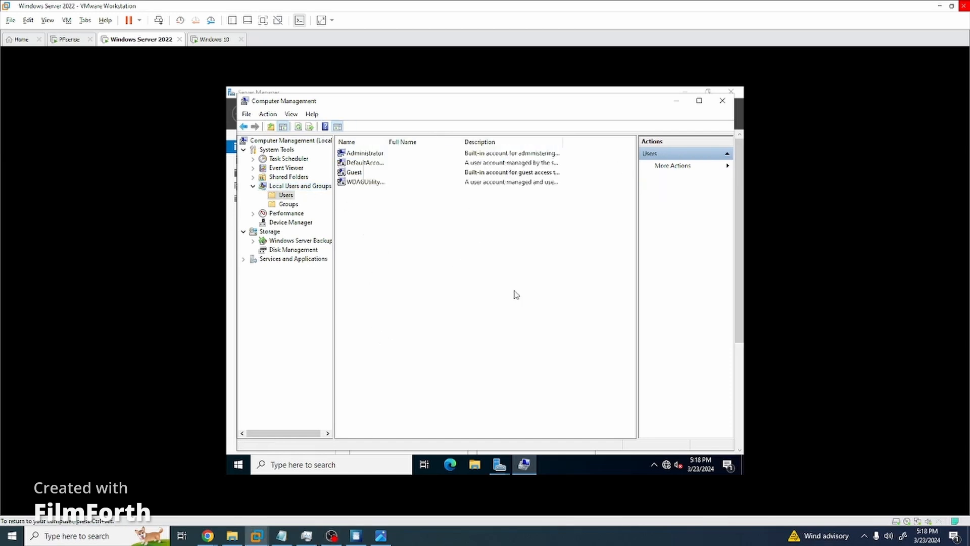
click(723, 102)
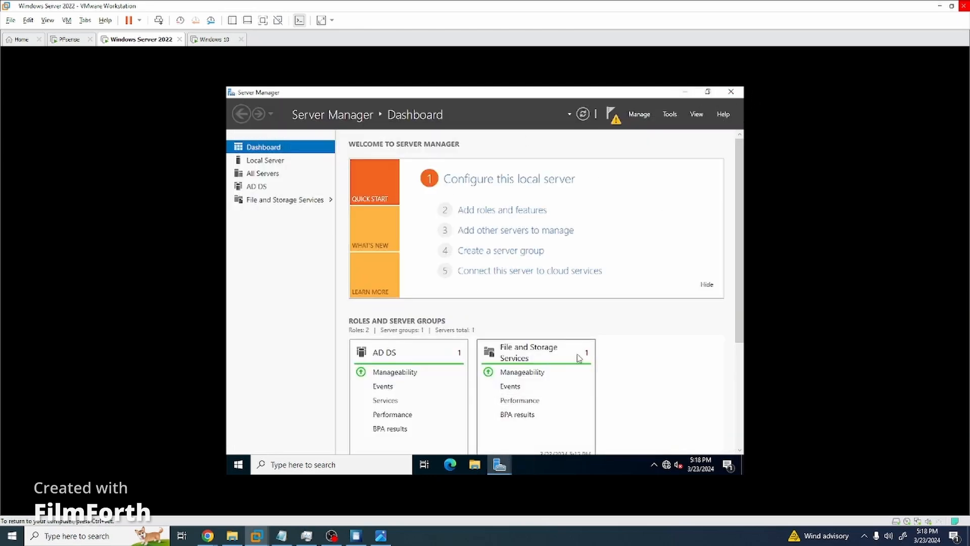
Bring the AD DS Configuration Wizard forward and start the installation.
mouse_move(510, 465)
click(546, 421)
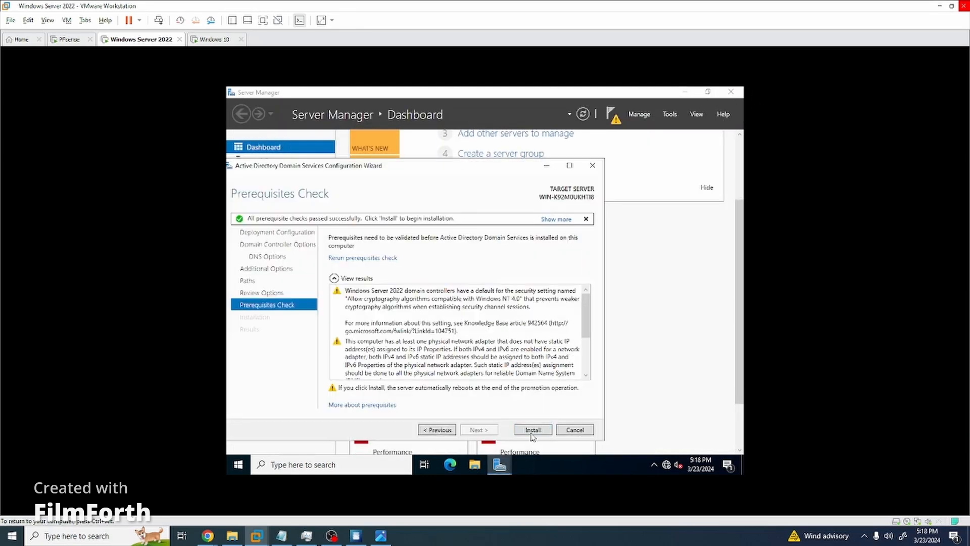
click(532, 431)
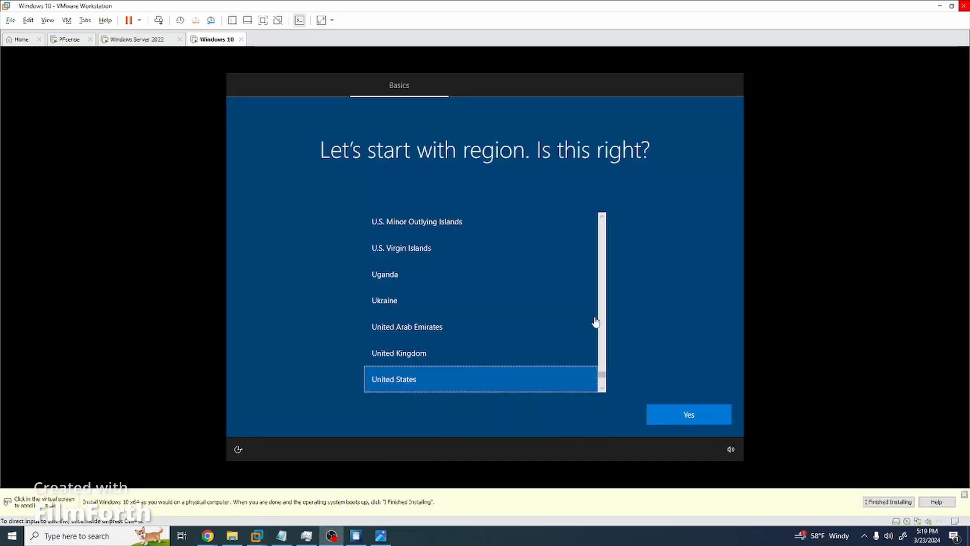
Confirm the United States region and US keyboard, skip a second layout, and choose limited offline setup.
click(692, 415)
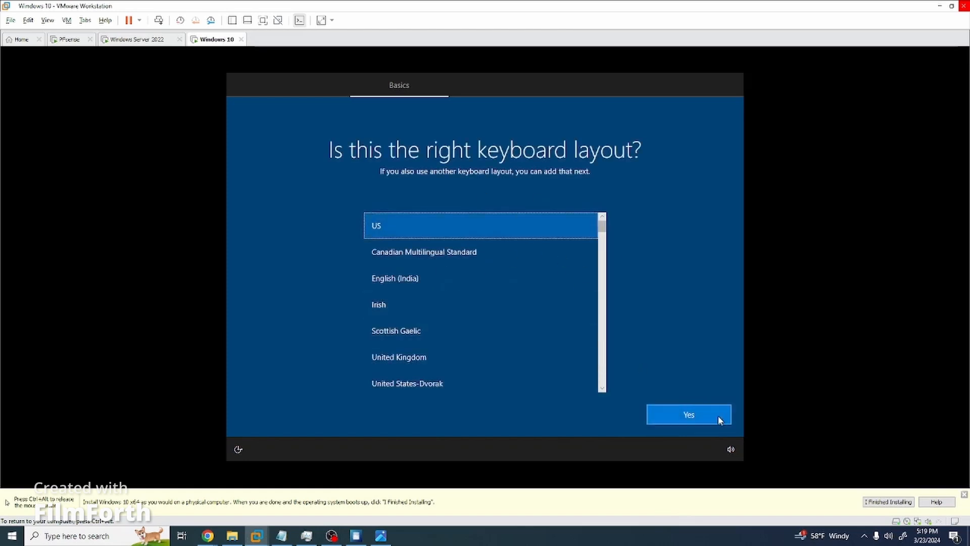
click(718, 416)
click(701, 414)
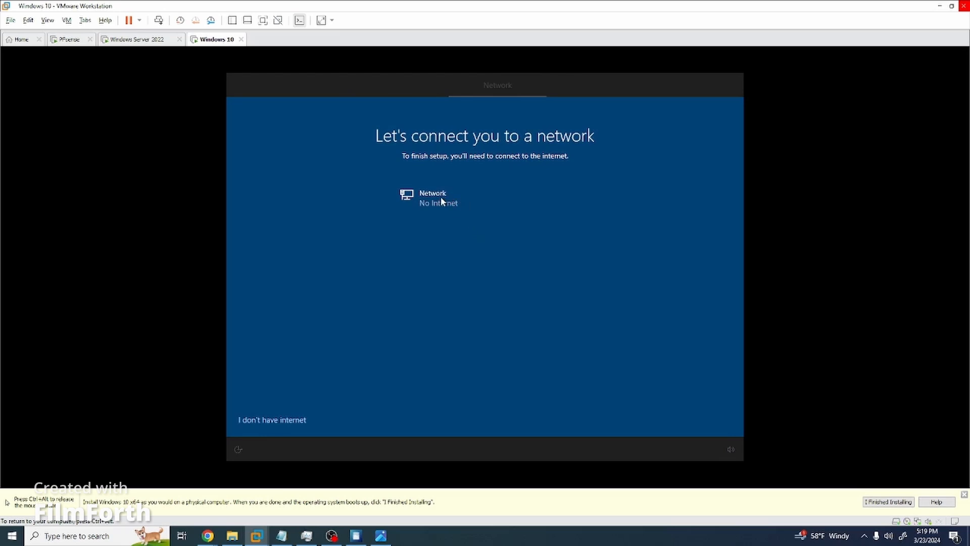
click(291, 420)
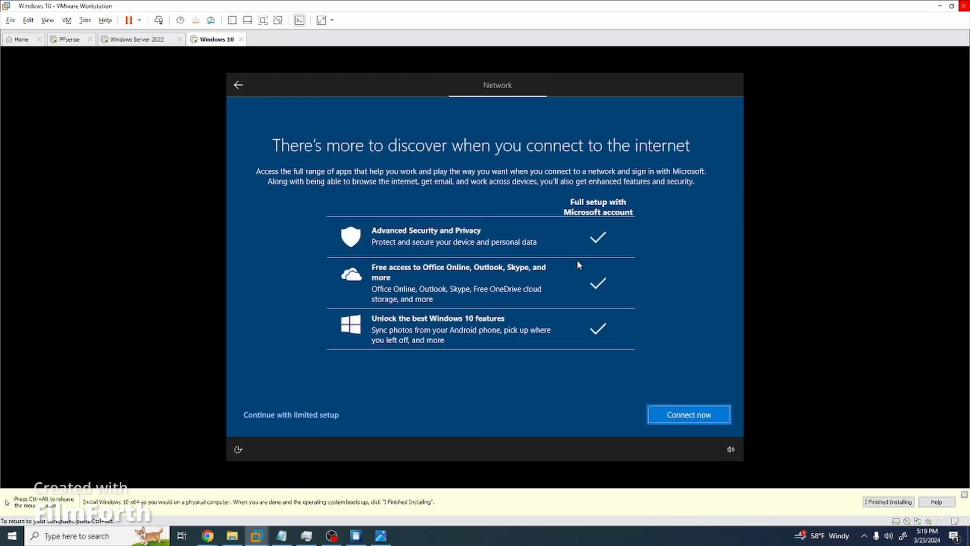
click(276, 413)
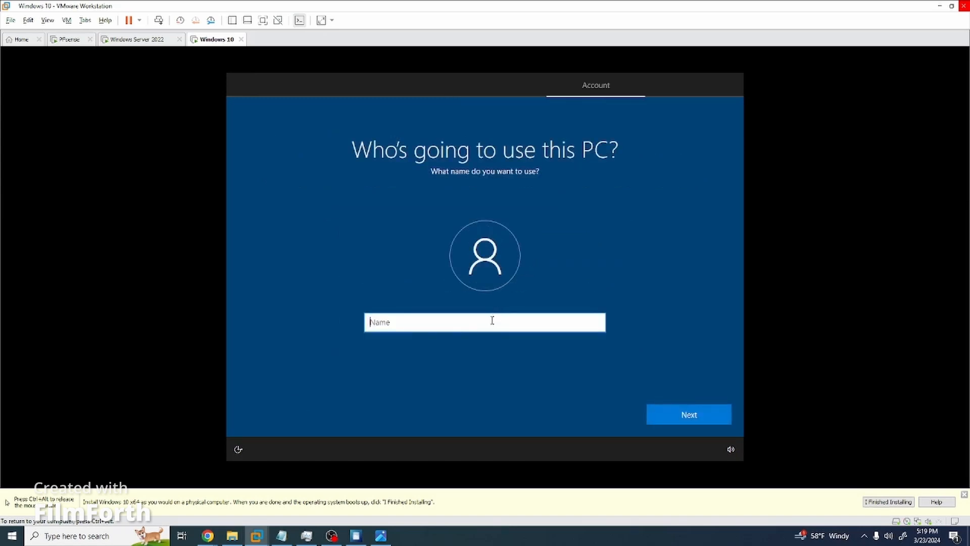
Create the local account by entering its user name and a password, then confirming the password.
text(admi)
key(BackSpace)
key(BackSpace)
key(BackSpace)
text(yamac)
key(Return)
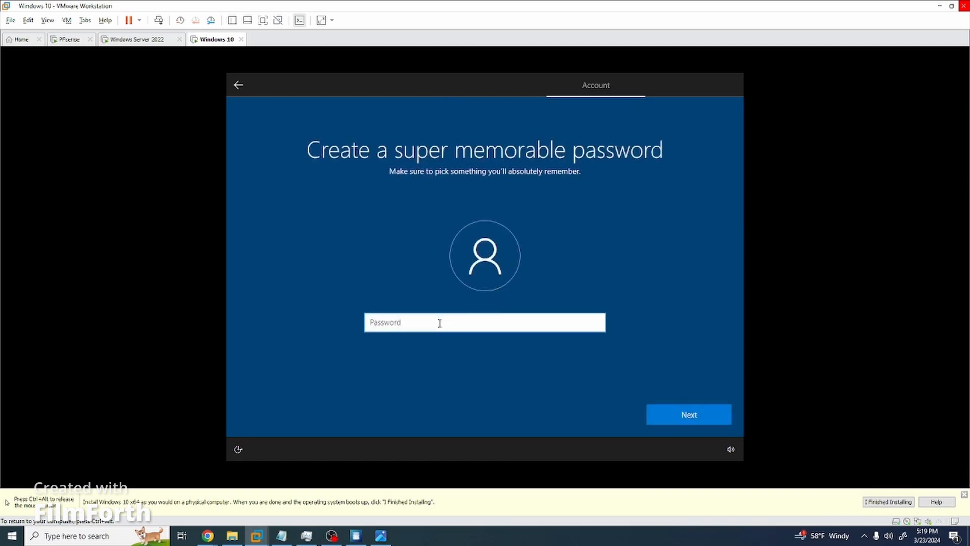
text(a)
key(Return)
text(abc)
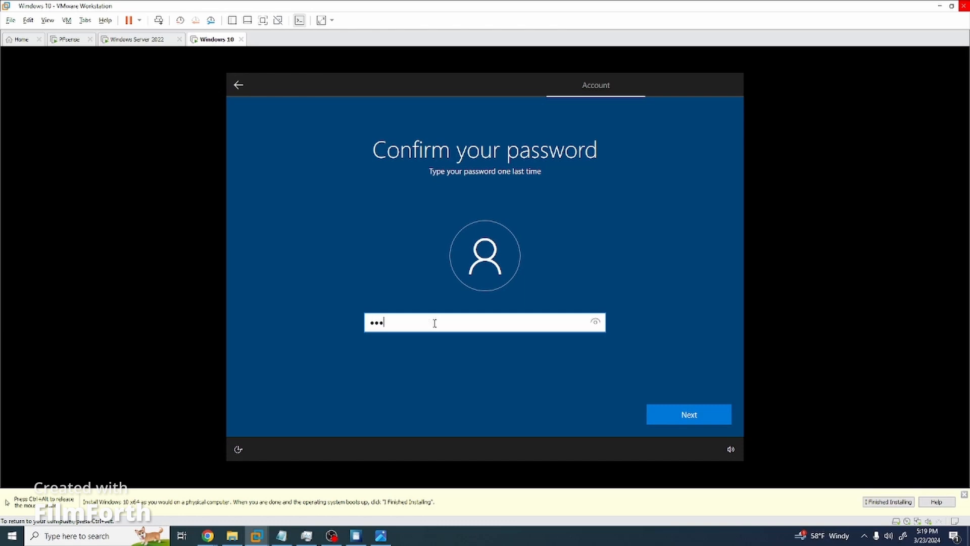
key(BackSpace)
key(BackSpace)
key(BackSpace)
key(BackSpace)
key(BackSpace)
key(BackSpace)
text(abcde)
key(Return)
Choose and answer the first pet's name and city of birth security questions.
click(470, 331)
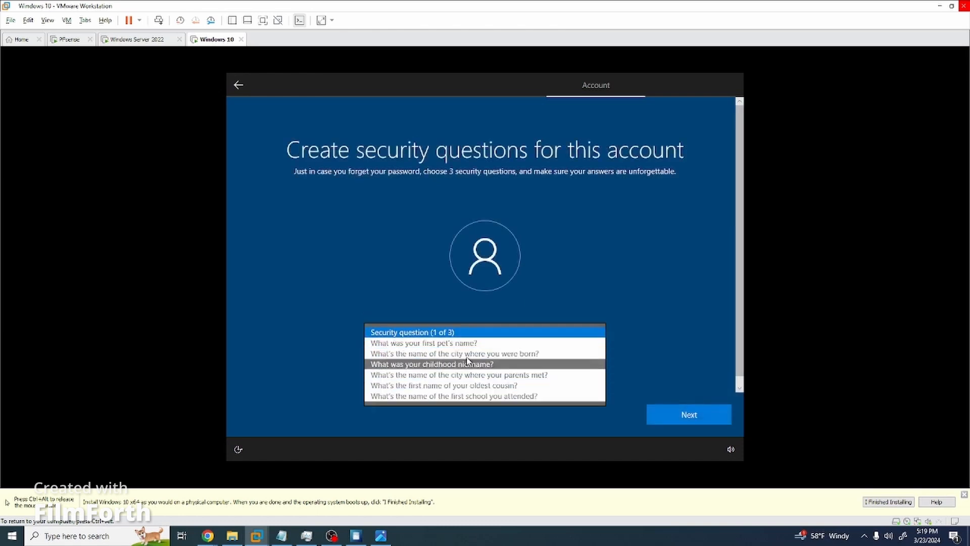
click(468, 343)
text(abc)
key(Return)
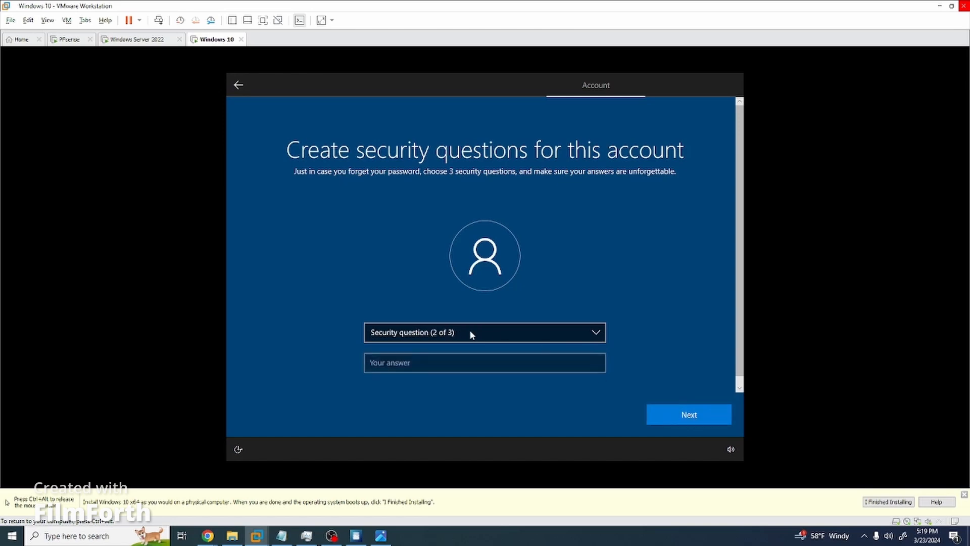
click(470, 334)
click(470, 341)
text(c)
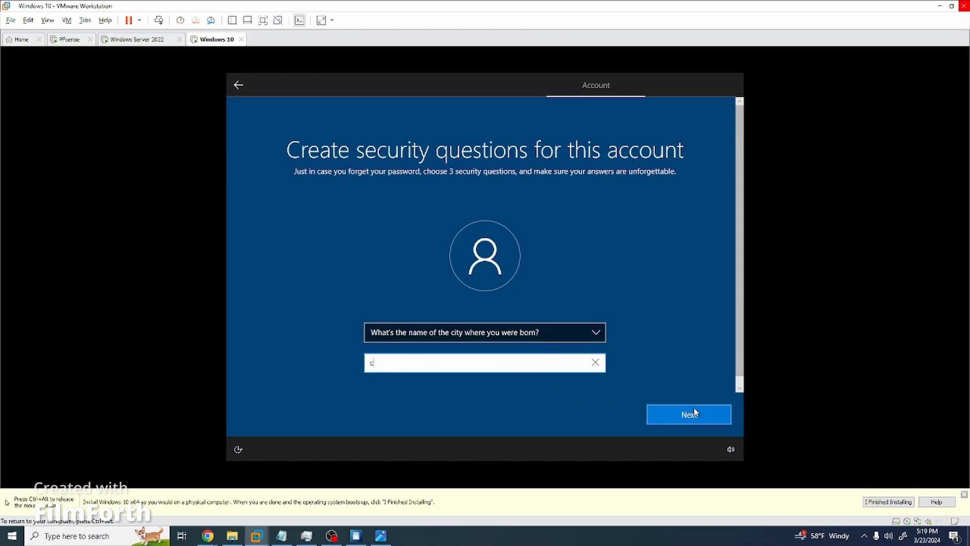
click(695, 412)
Answer the childhood nickname question, accept default privacy settings, and decline Cortana for now.
click(499, 331)
click(450, 341)
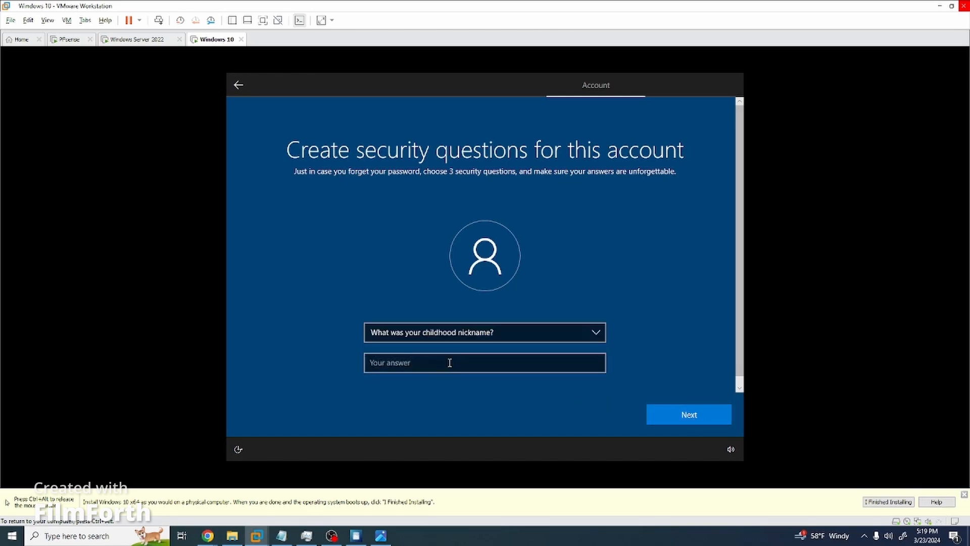
click(450, 363)
text(c)
click(662, 414)
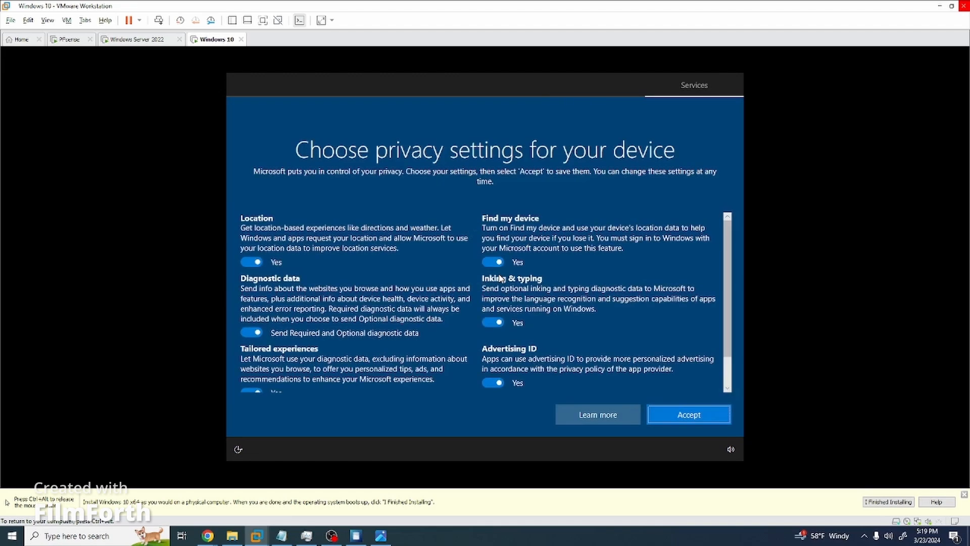
click(703, 419)
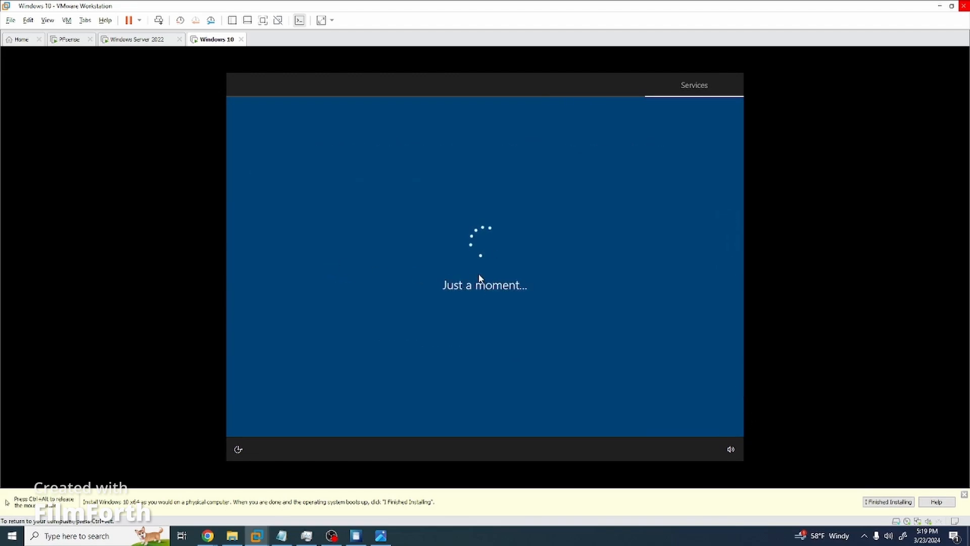
click(601, 413)
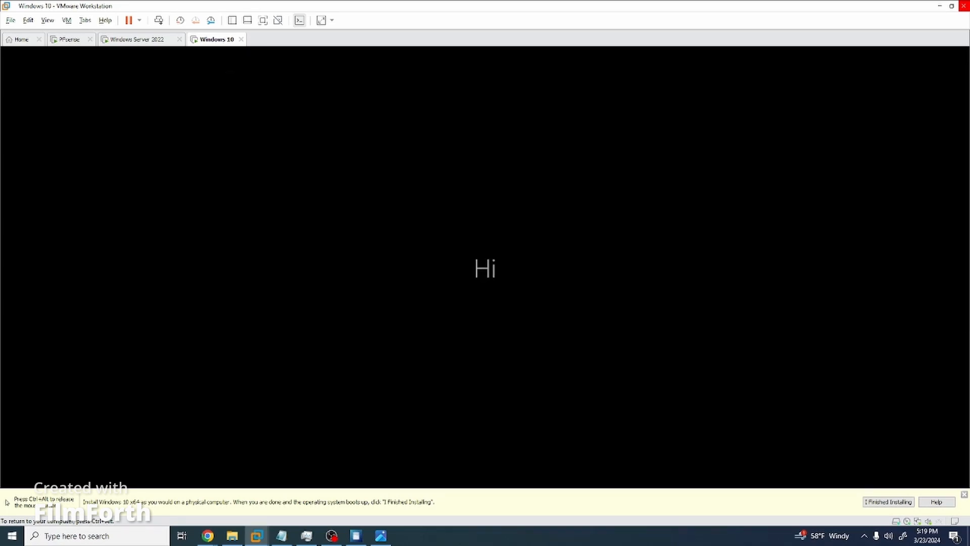
Rename the Windows 10 PC to Windows10 from About your PC and restart now.
key(ctrl+alt)
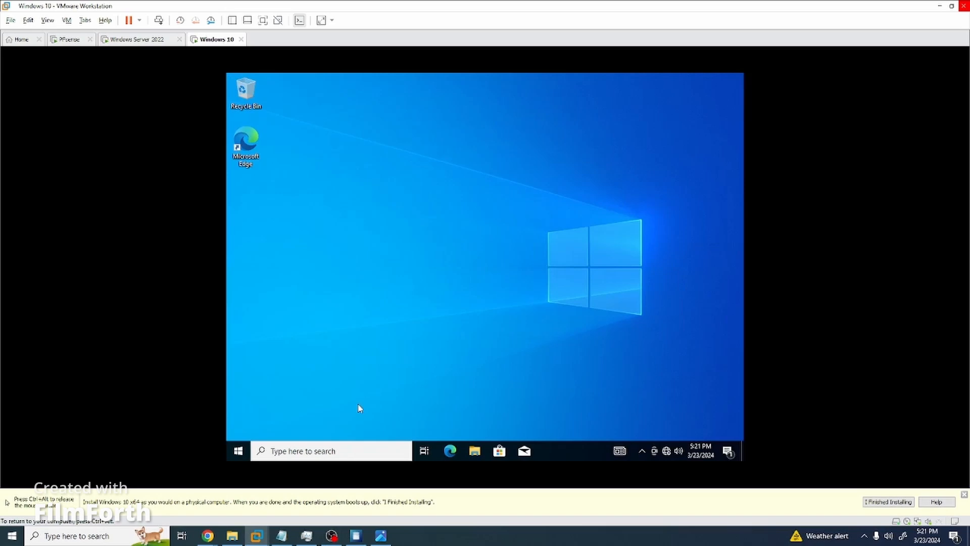
click(359, 408)
click(353, 451)
text(about this)
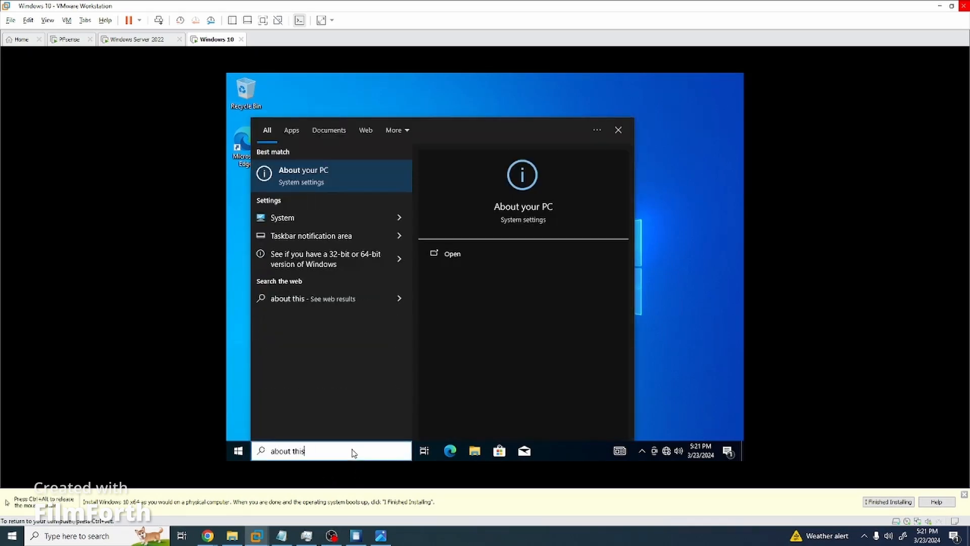
key(Return)
scroll(584, 274, down, 5)
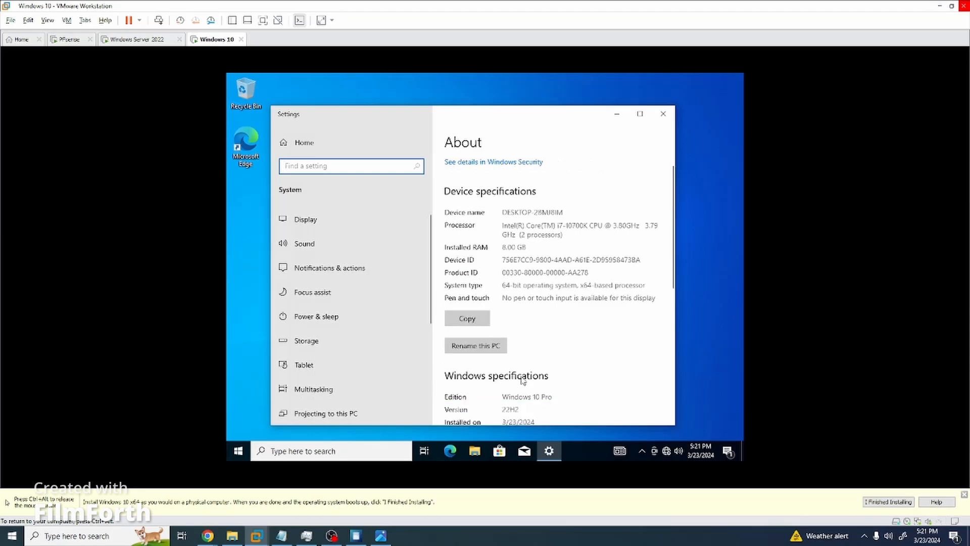
click(476, 227)
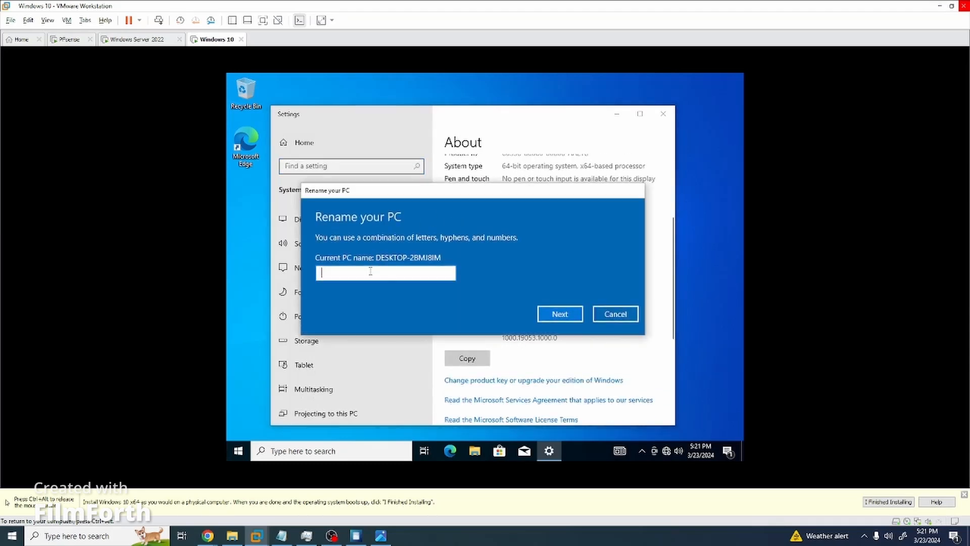
text(Windows10)
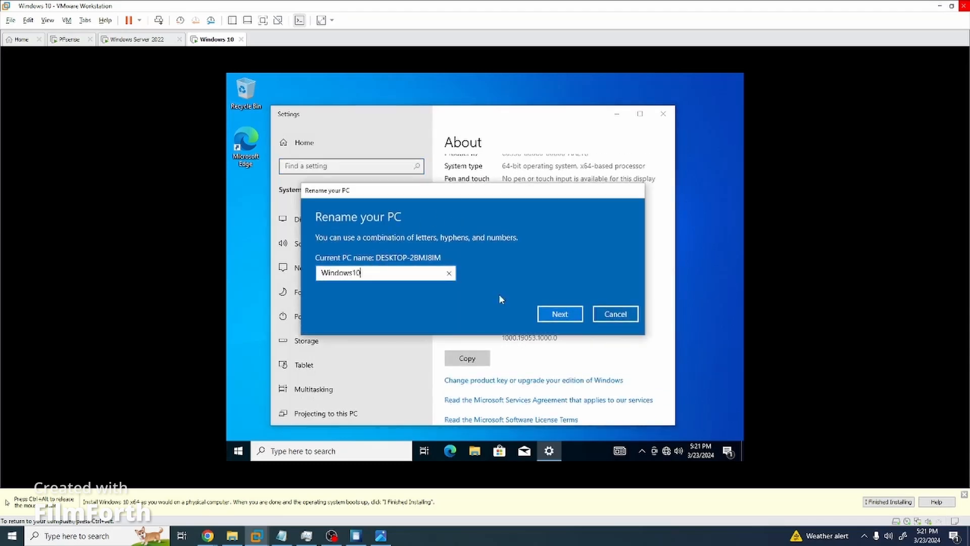
click(553, 314)
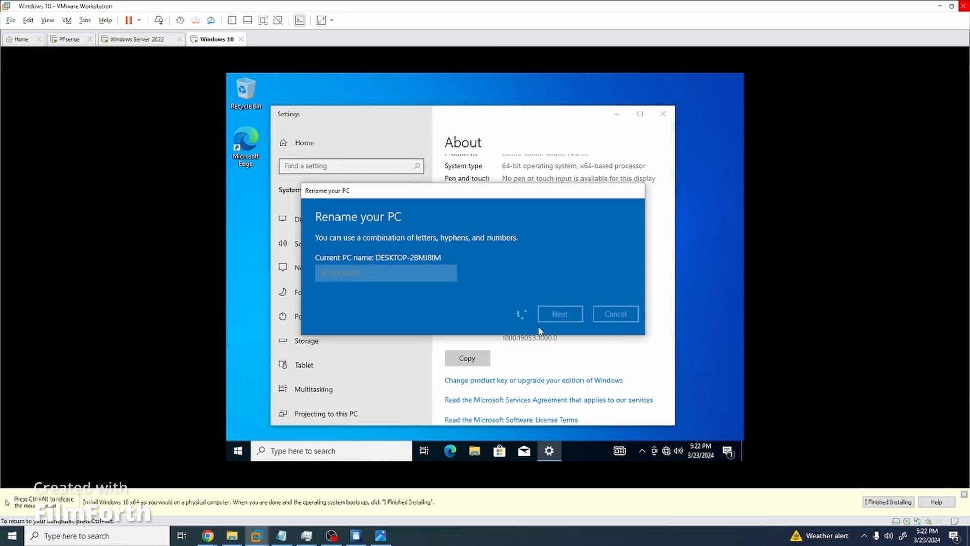
click(547, 293)
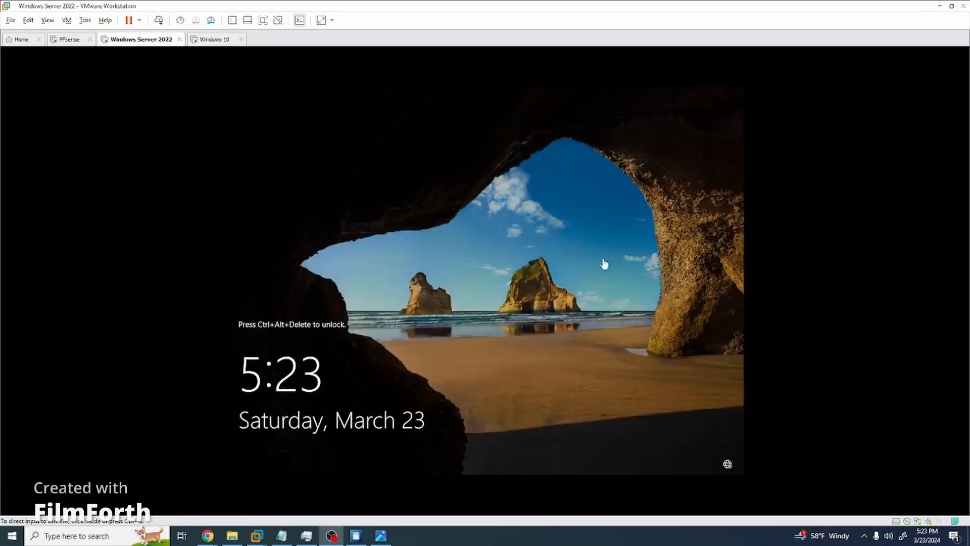
Unlock the server VM with Ctrl+Alt+Del and sign in as the domain administrator.
click(605, 263)
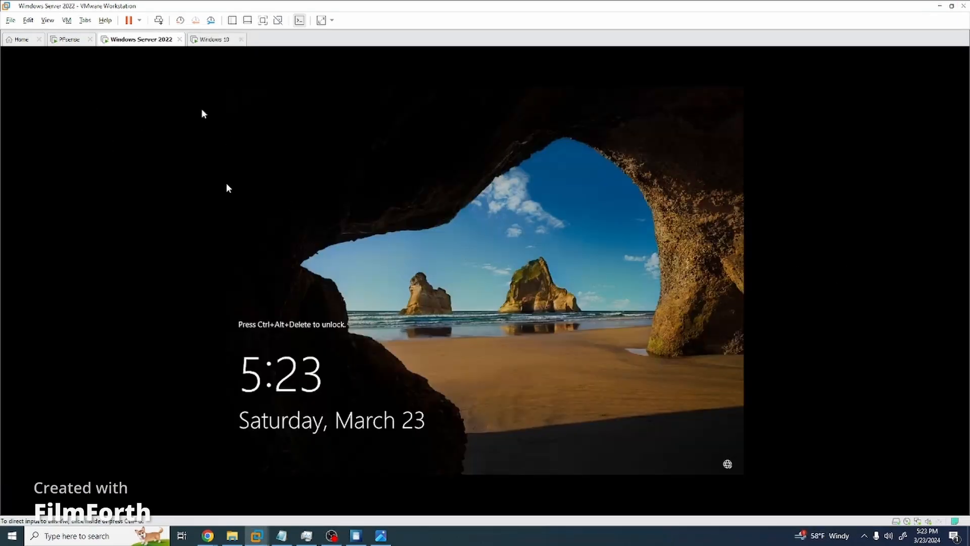
click(66, 23)
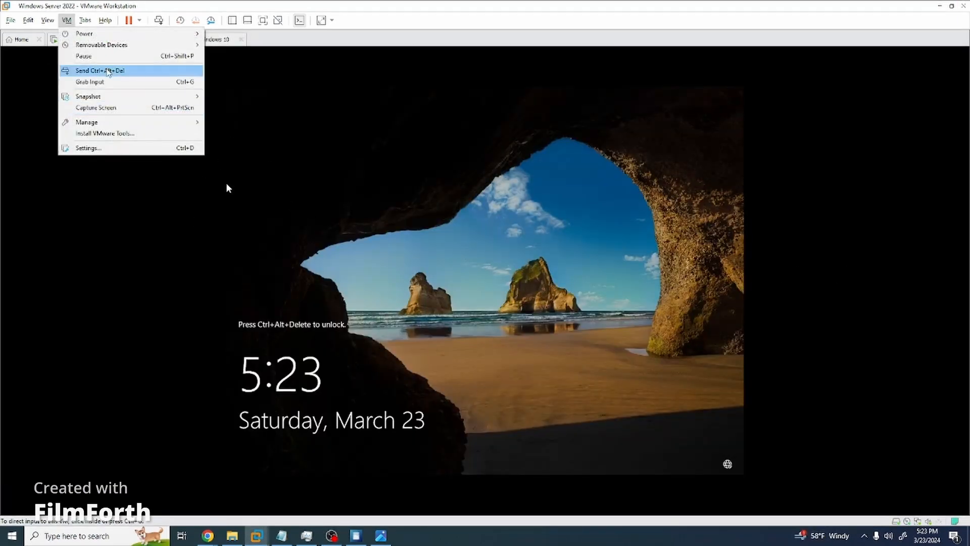
click(113, 68)
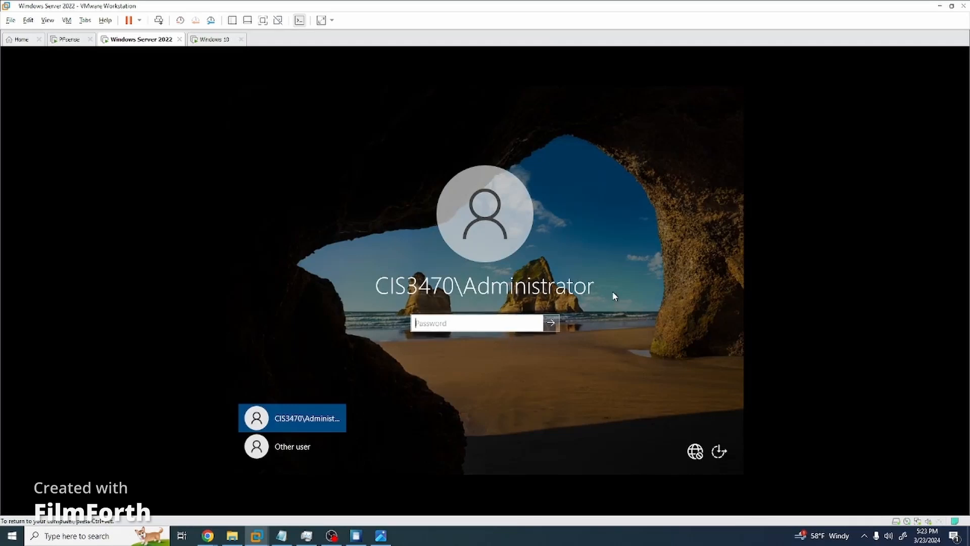
text(••)
key(Return)
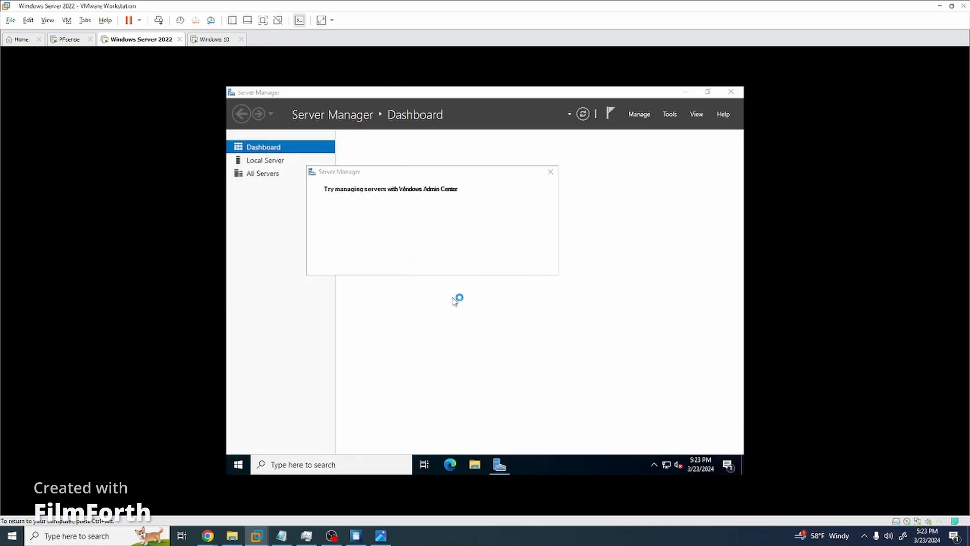
Dismiss the Admin Center suggestion, open DNS Manager to view the server's zones, then close it.
click(550, 172)
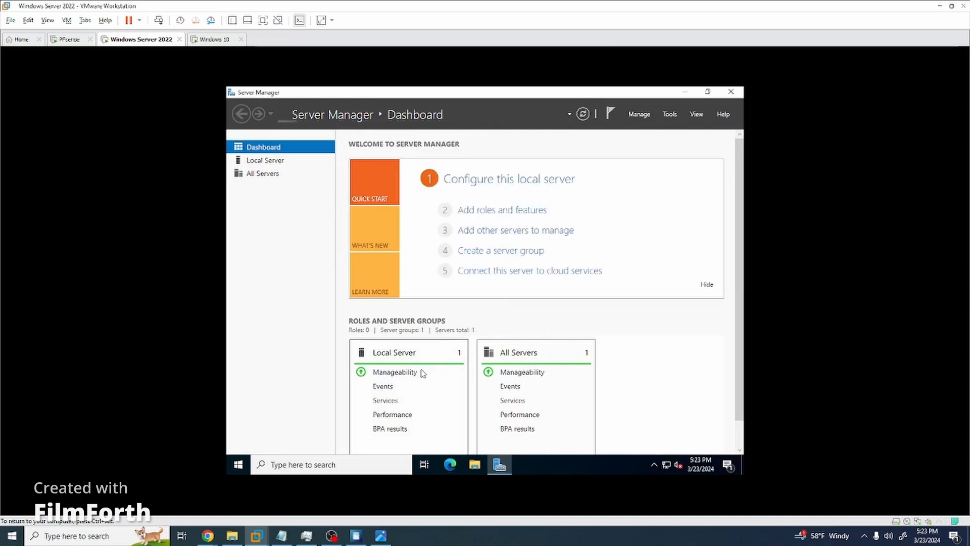
click(336, 469)
text(dns)
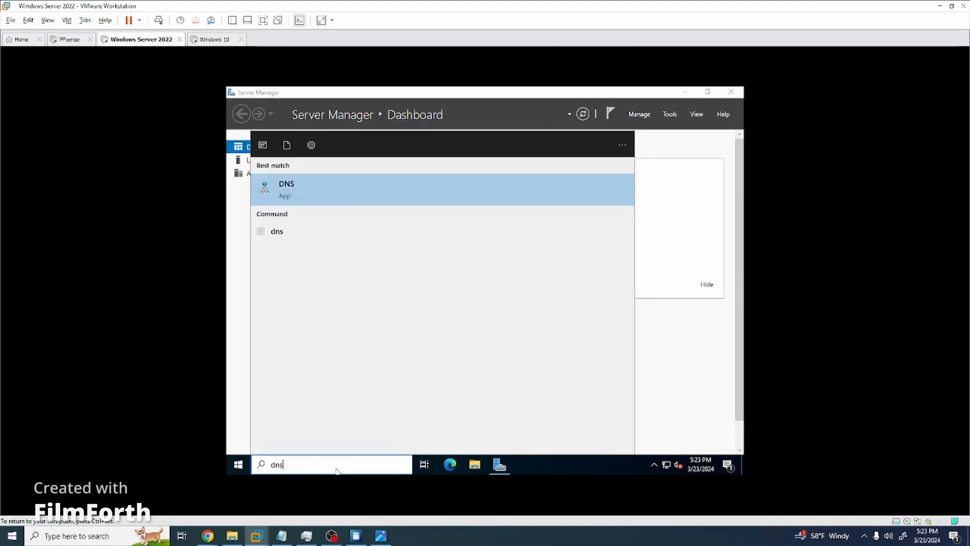
key(Return)
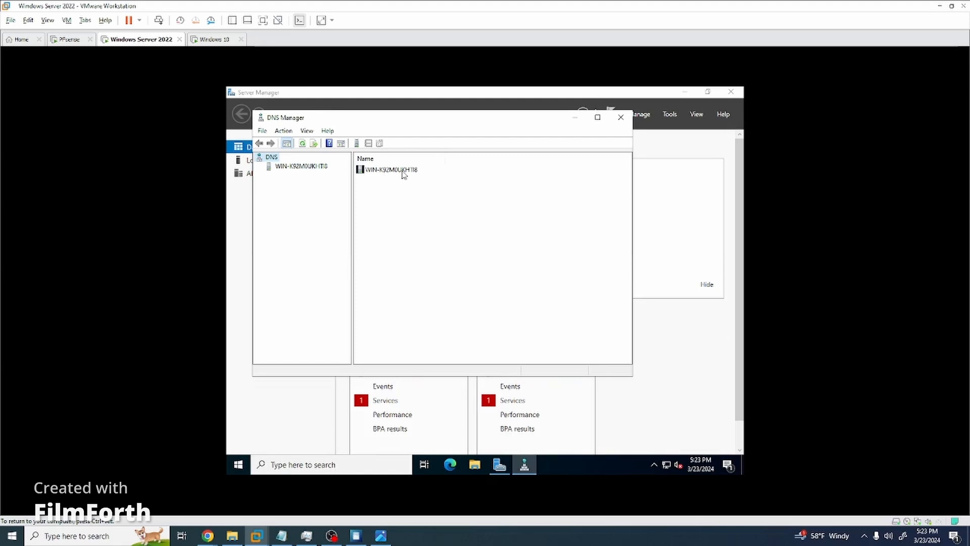
double_click(402, 172)
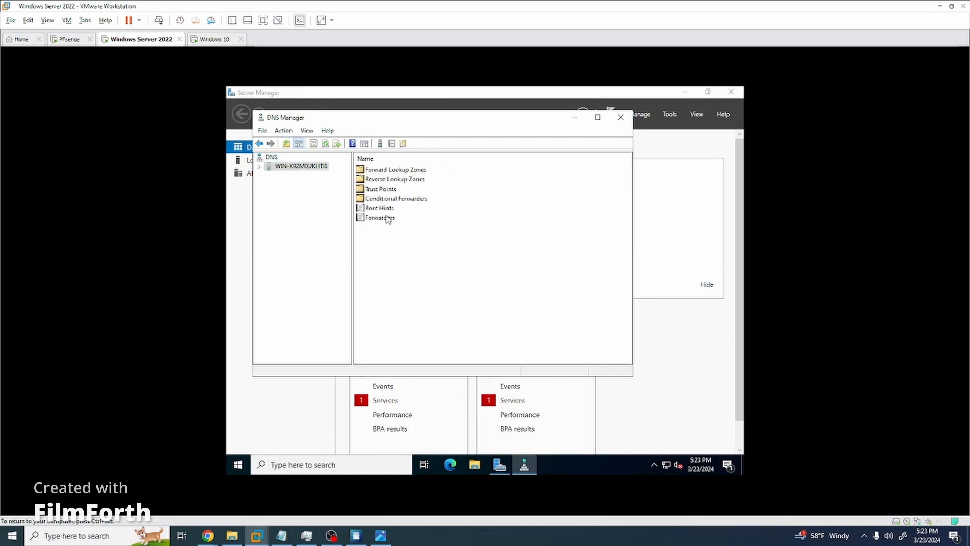
click(620, 119)
click(319, 467)
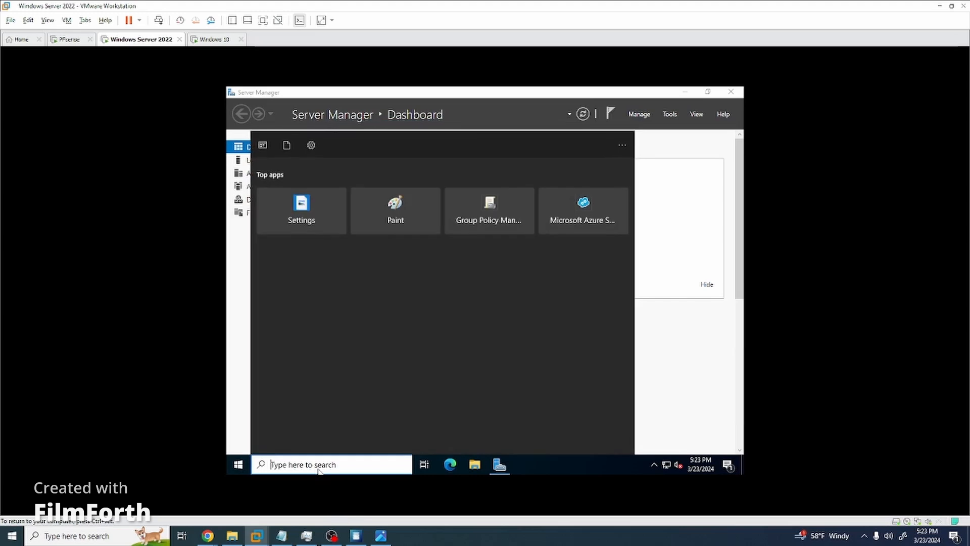
Rename the server to WindowsServer2022 and restart, continuing past the shutdown-reason prompt.
text(abo)
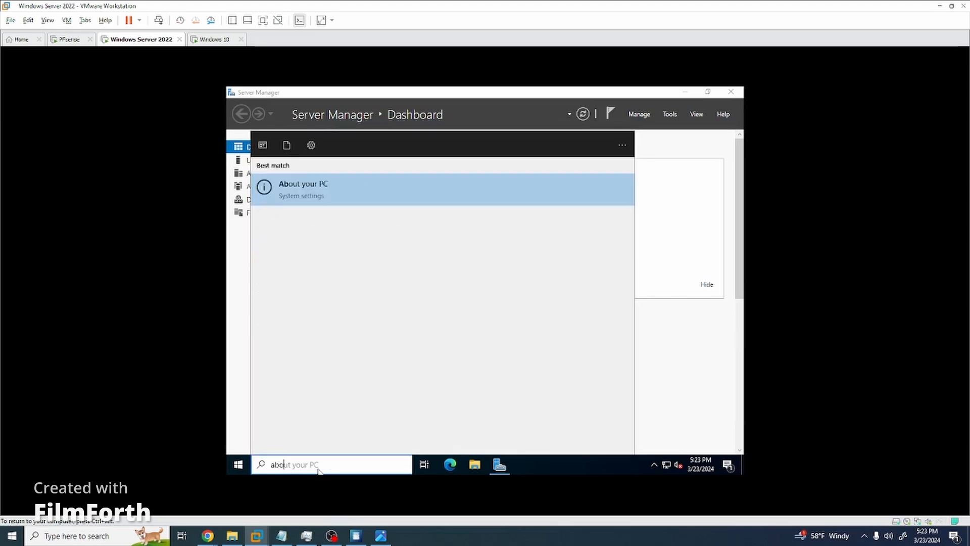
key(Return)
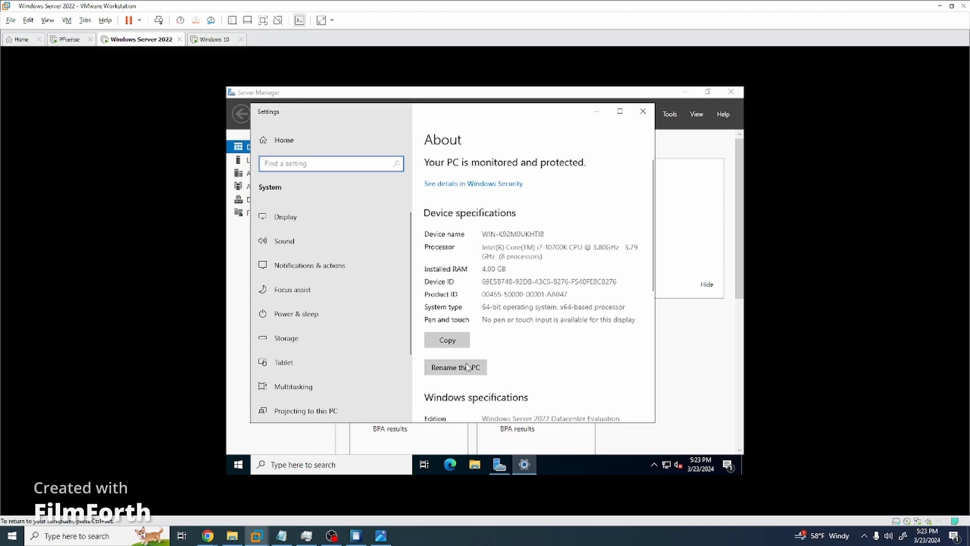
click(467, 367)
text(WindowsServer)
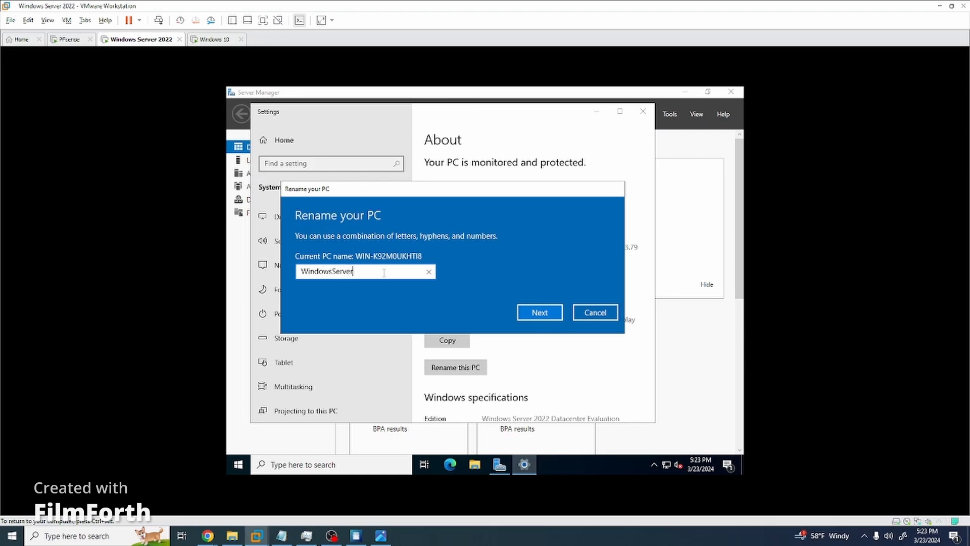
text(2022)
key(Return)
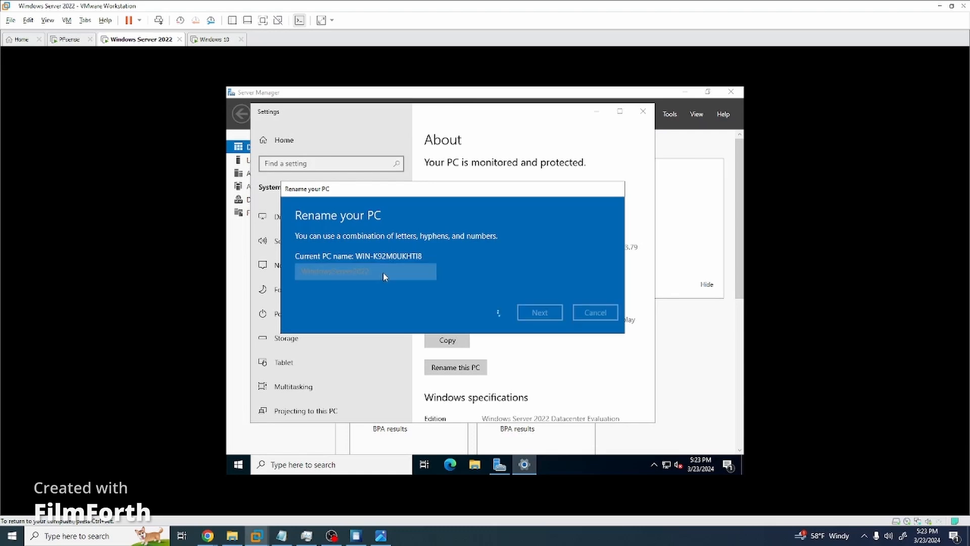
click(528, 291)
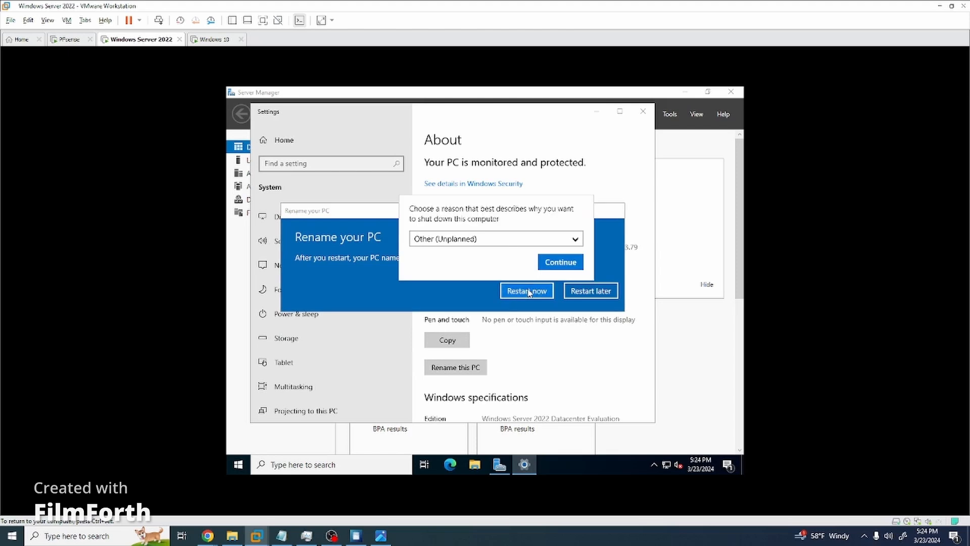
click(559, 262)
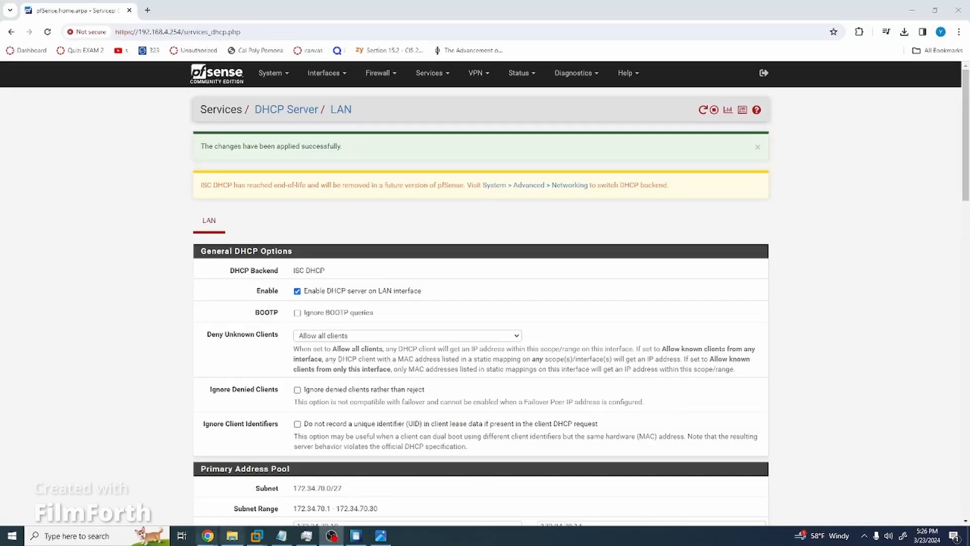
Switch to the Windows Server 2022 VM, send Ctrl+Alt+Del and enter the Administrator password.
mouse_move(257, 535)
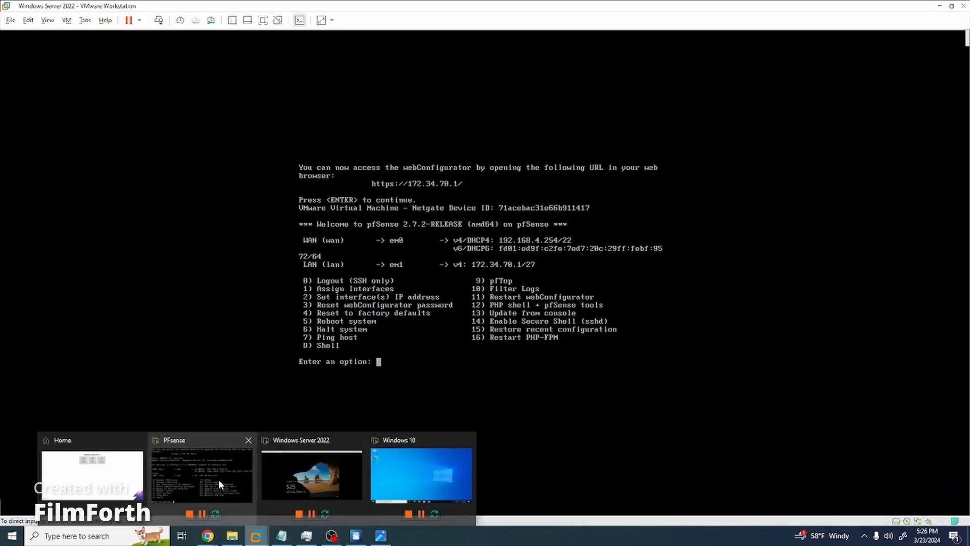
click(219, 481)
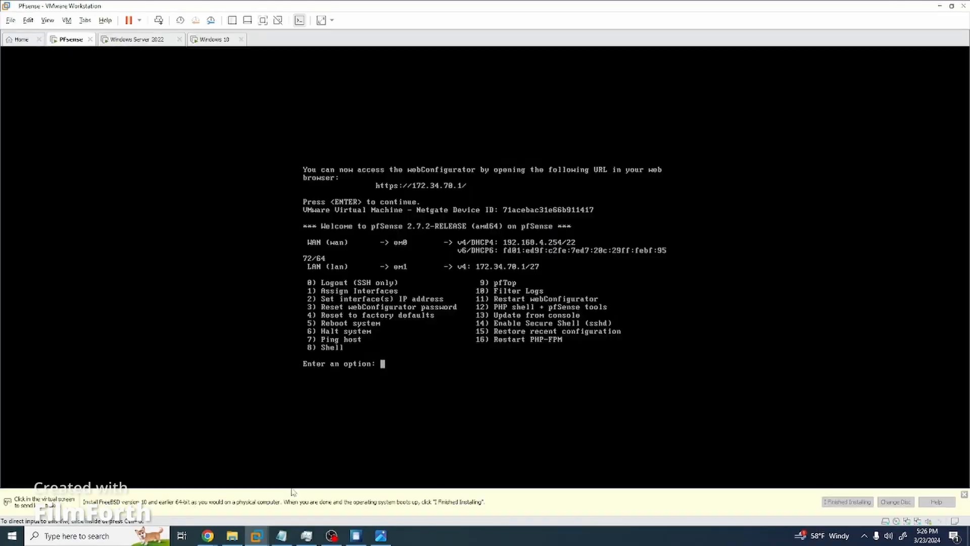
click(147, 39)
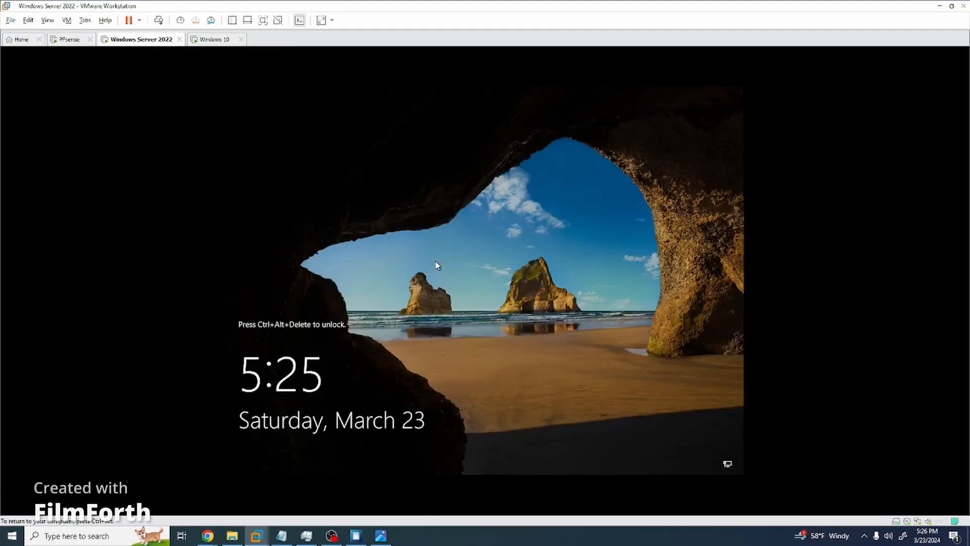
click(66, 21)
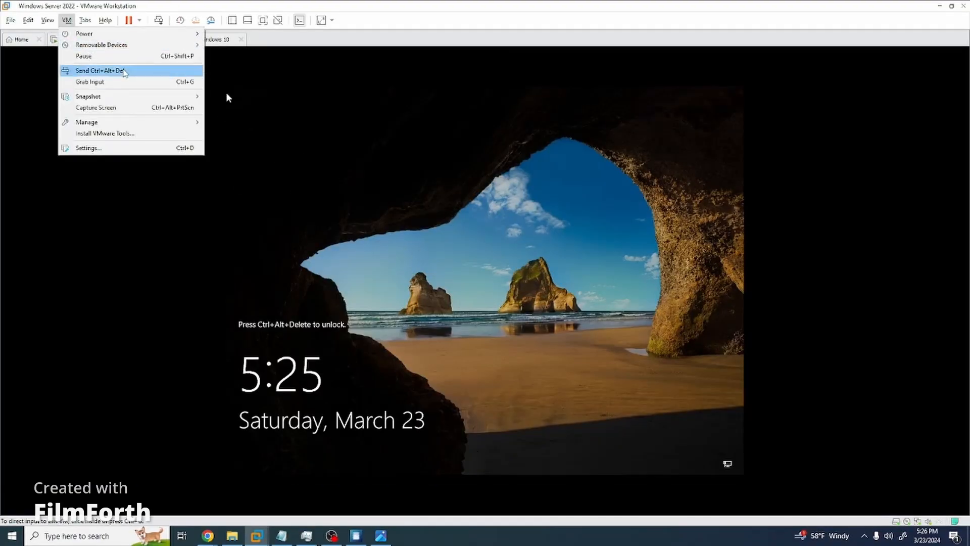
click(126, 70)
text(****)
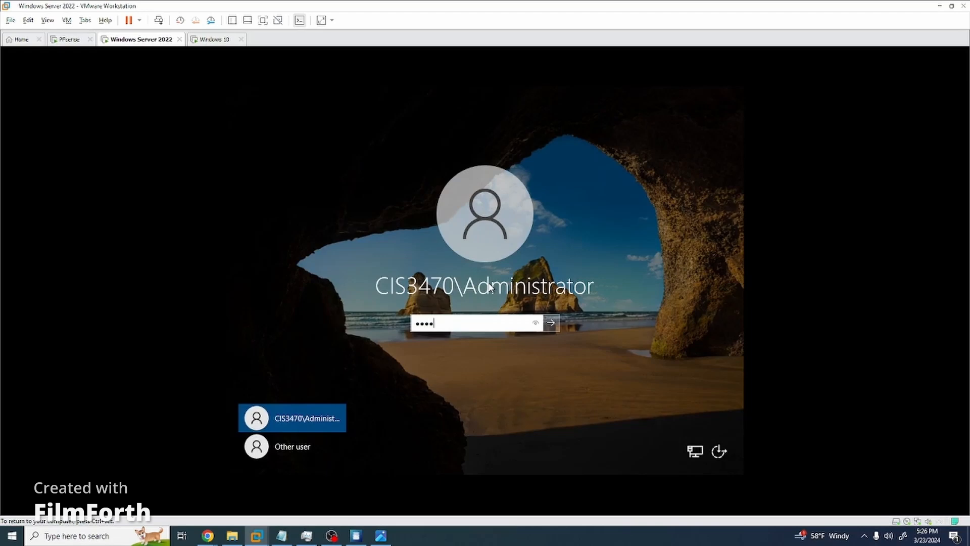
text(**)
key(BackSpace)
key(BackSpace)
key(BackSpace)
key(BackSpace)
key(BackSpace)
key(BackSpace)
text(**********)
key(Return)
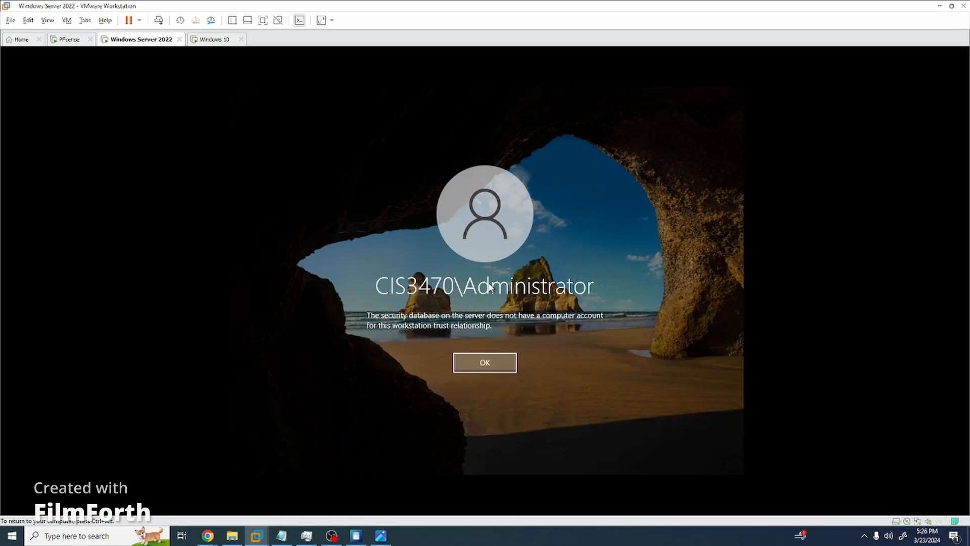
Dismiss the trust-relationship error, retry the password, and dismiss the error again.
key(Return)
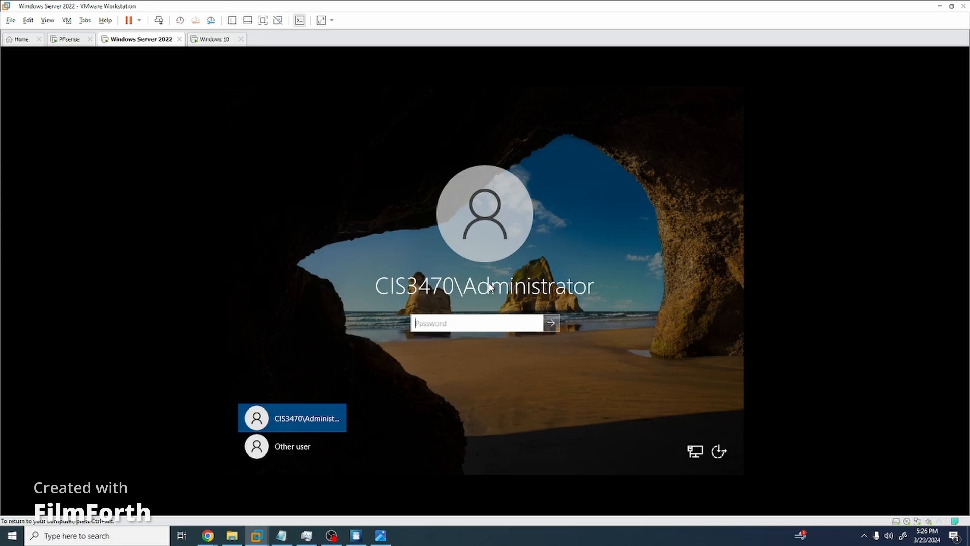
text(***********)
key(Return)
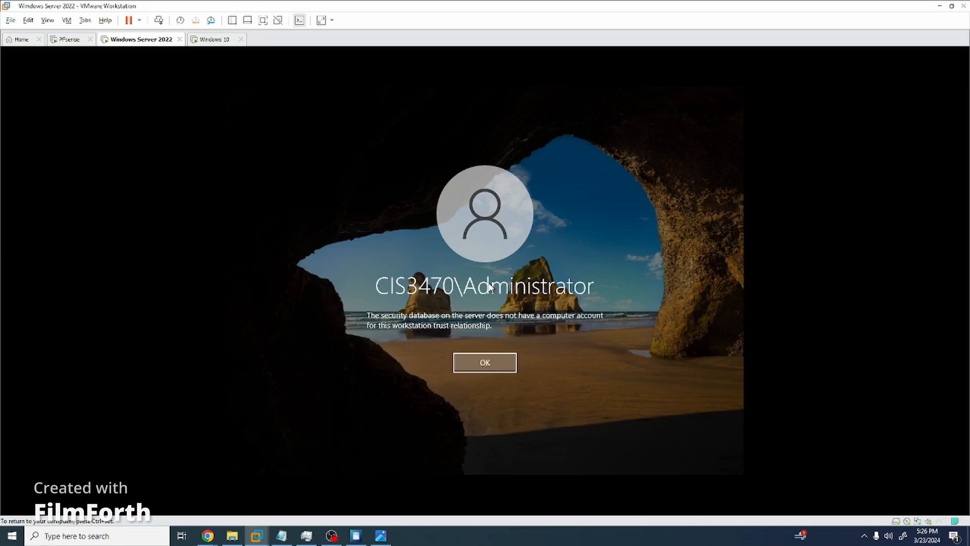
key(Return)
Switch to the Windows 10 tab and back, then try signing in to the server once more.
click(221, 39)
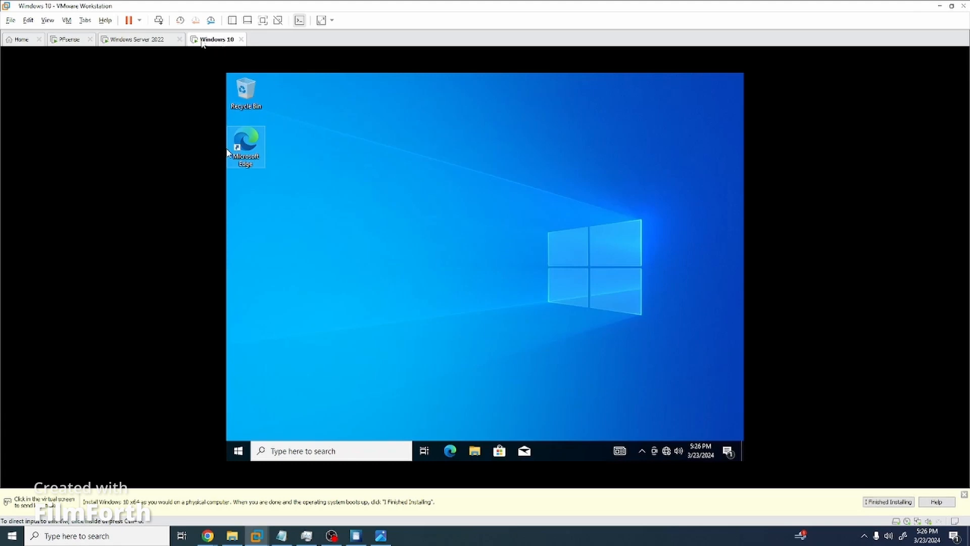
click(143, 39)
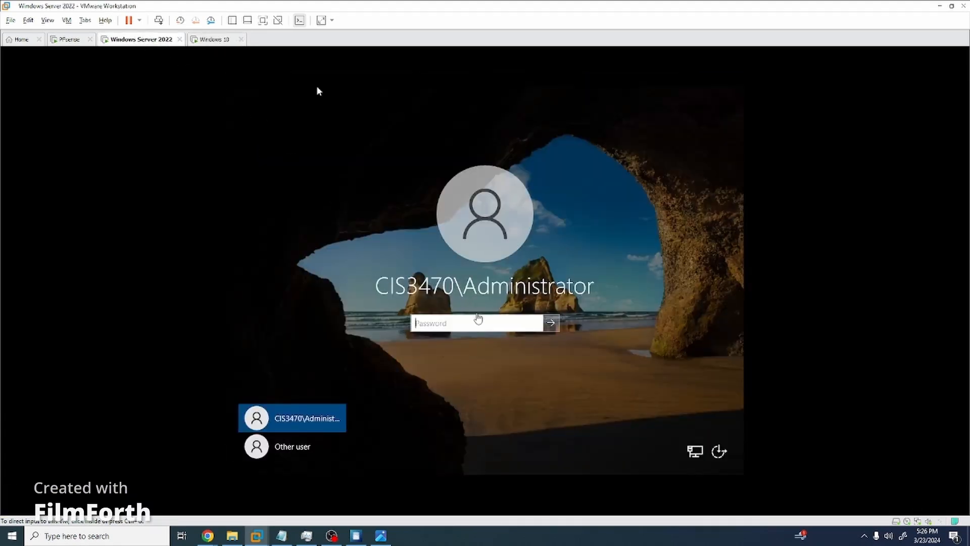
click(473, 322)
text(•••)
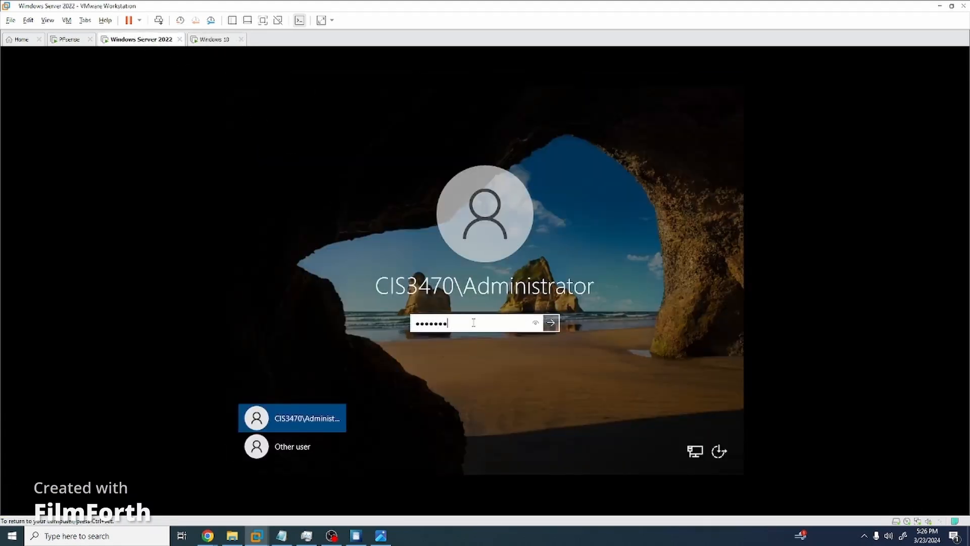
text(•••••)
key(Return)
key(Return)
key(ctrl+alt)
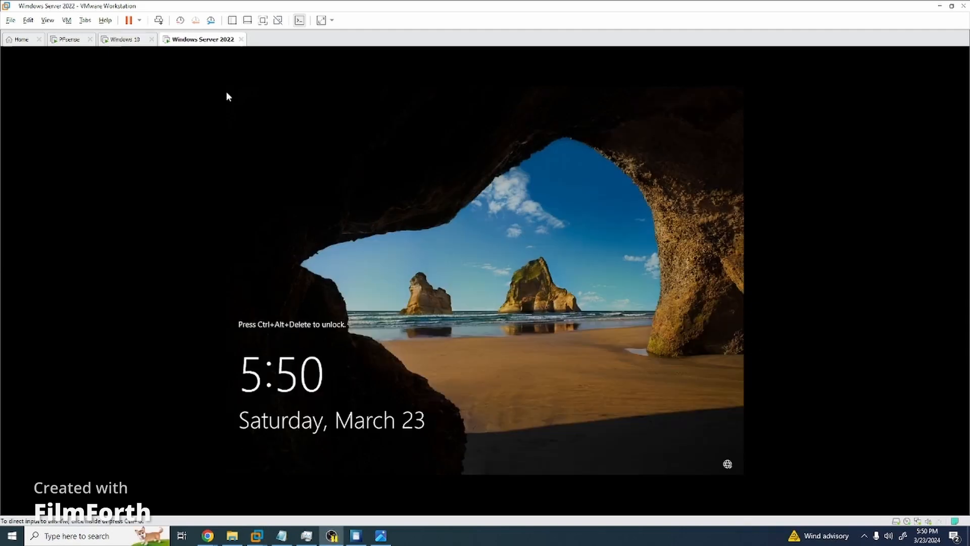
Send Ctrl+Alt+Del to the server and sign in with the Administrator password.
click(586, 334)
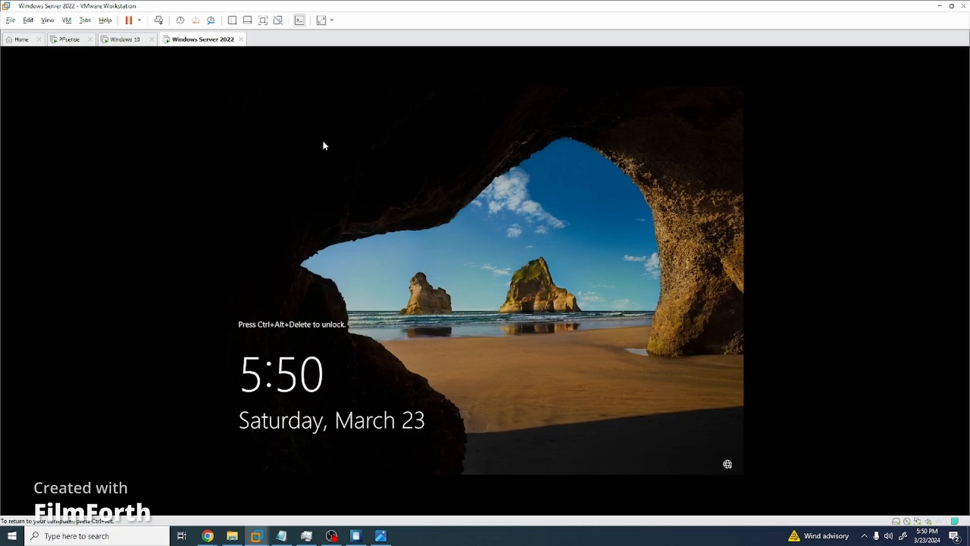
key(ctrl+alt)
click(66, 21)
click(83, 71)
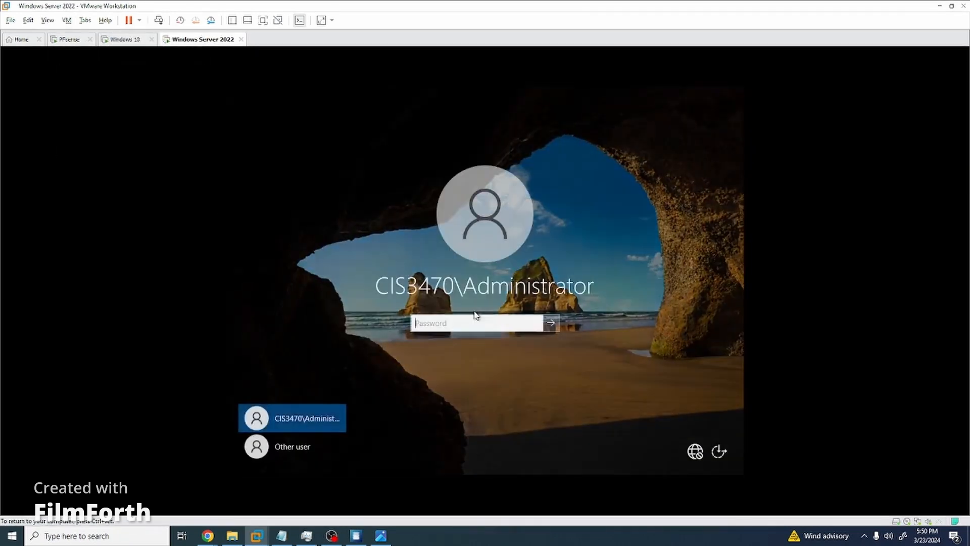
text(********)
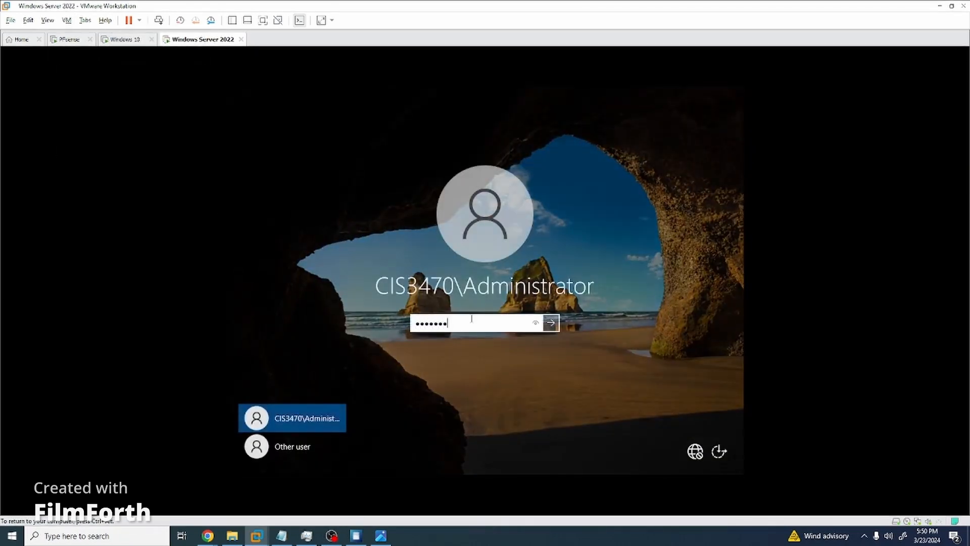
key(Return)
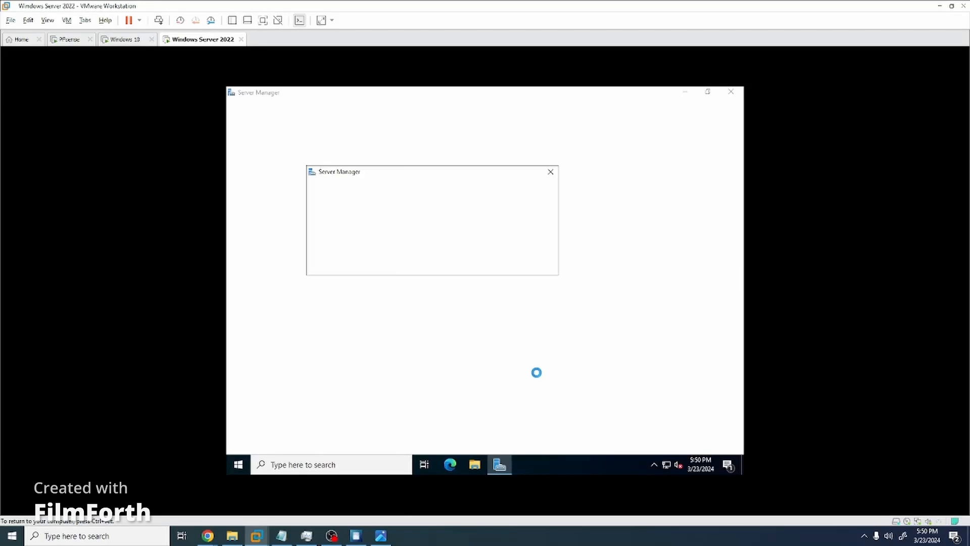
Dismiss the Admin Center suggestion and review the dashboard's AD DS, DNS and File and Storage tiles.
click(550, 172)
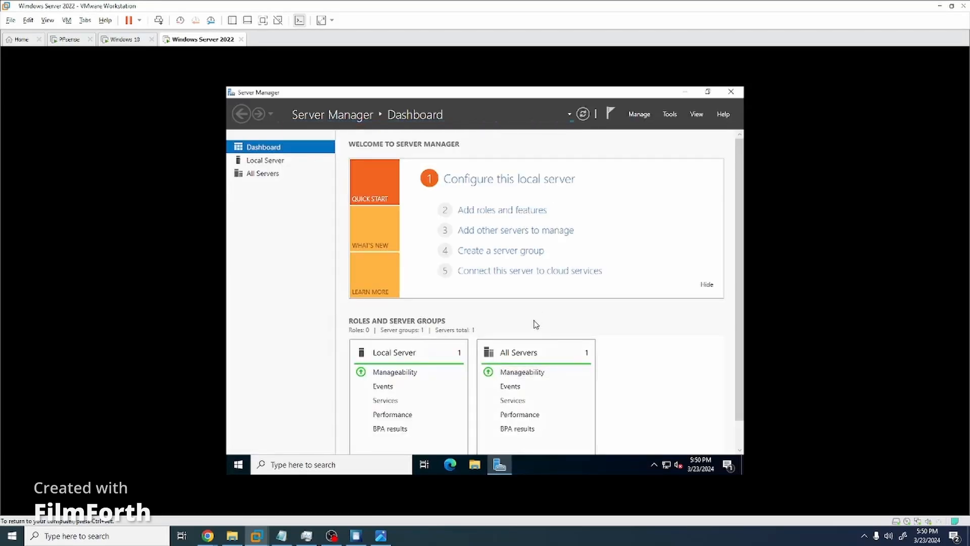
scroll(535, 324, down, 1)
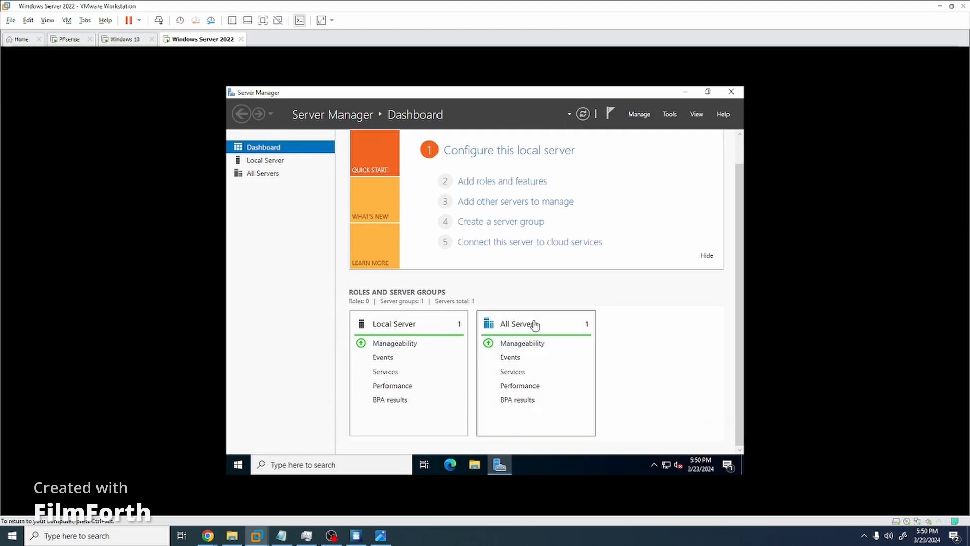
scroll(647, 348, up, 1)
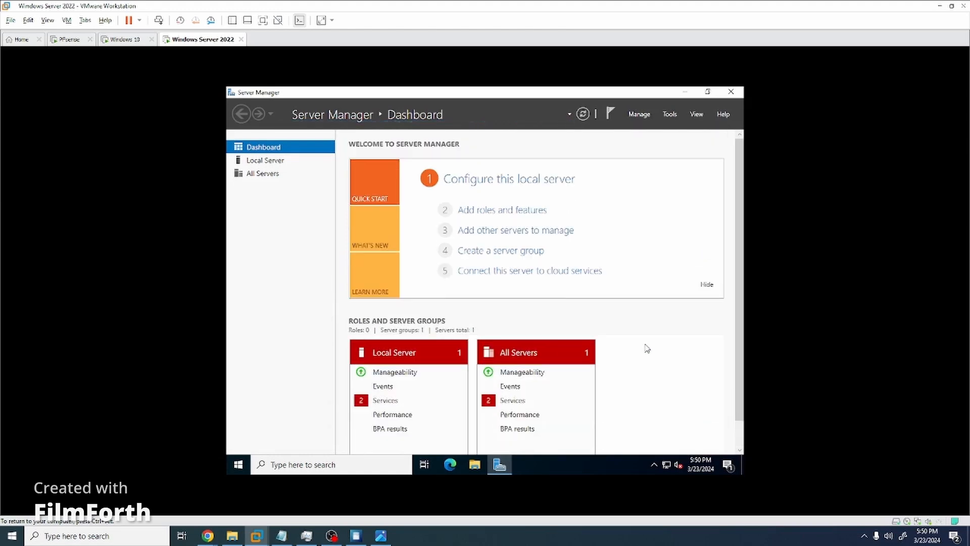
scroll(605, 363, down, 1)
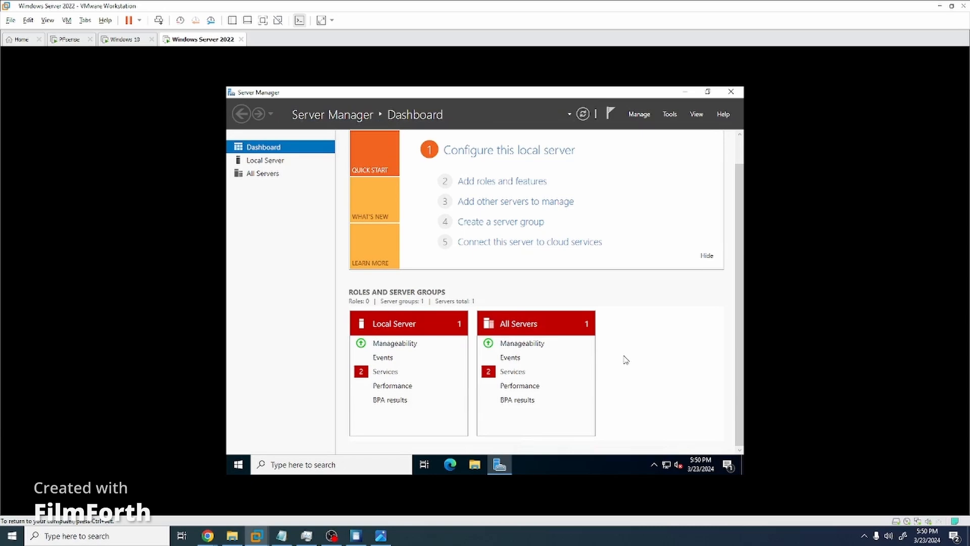
scroll(625, 359, up, 1)
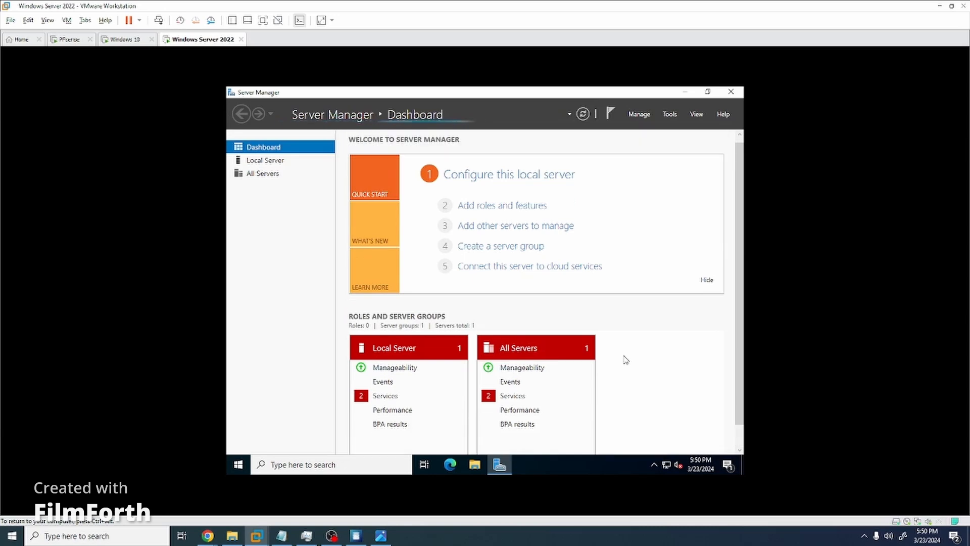
scroll(626, 358, down, 1)
scroll(626, 357, up, 1)
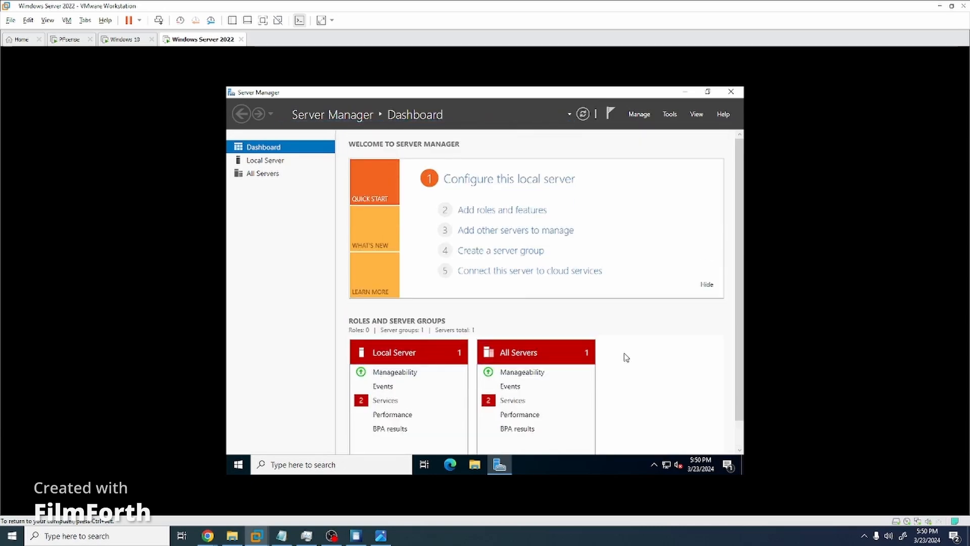
scroll(626, 357, down, 1)
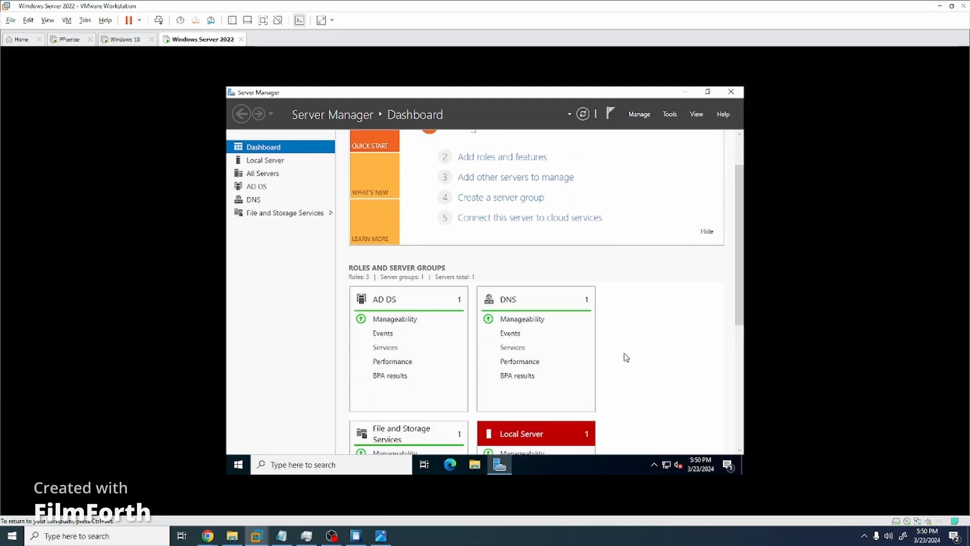
scroll(626, 358, down, 5)
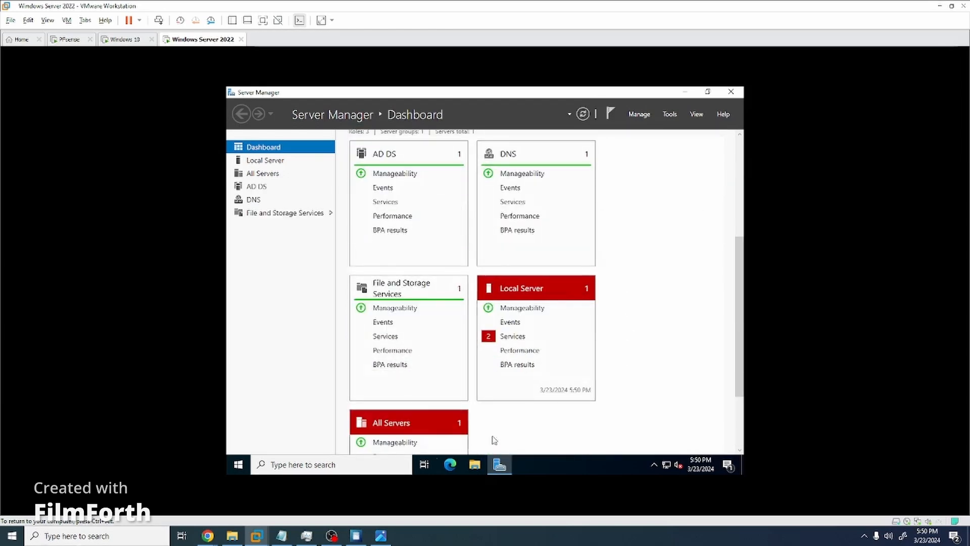
scroll(459, 425, up, 7)
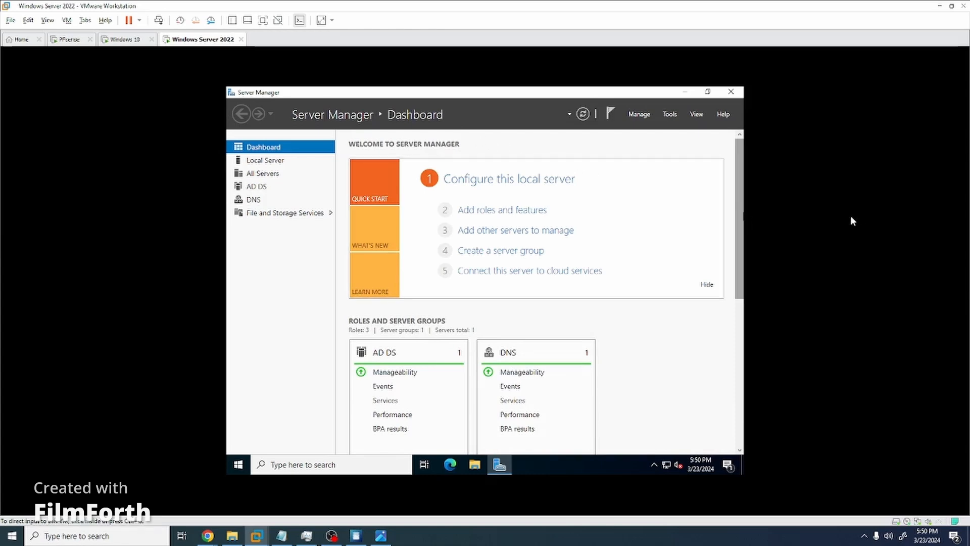
click(298, 463)
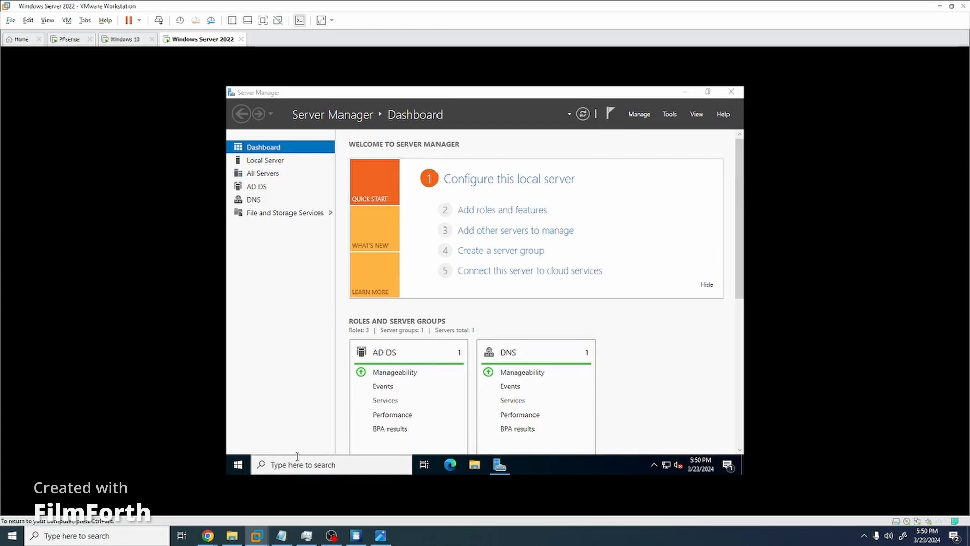
Open the WS2022 Forwarders settings in DNS Manager and add 8.8.8.8 as a forwarder.
text(dns)
key(Return)
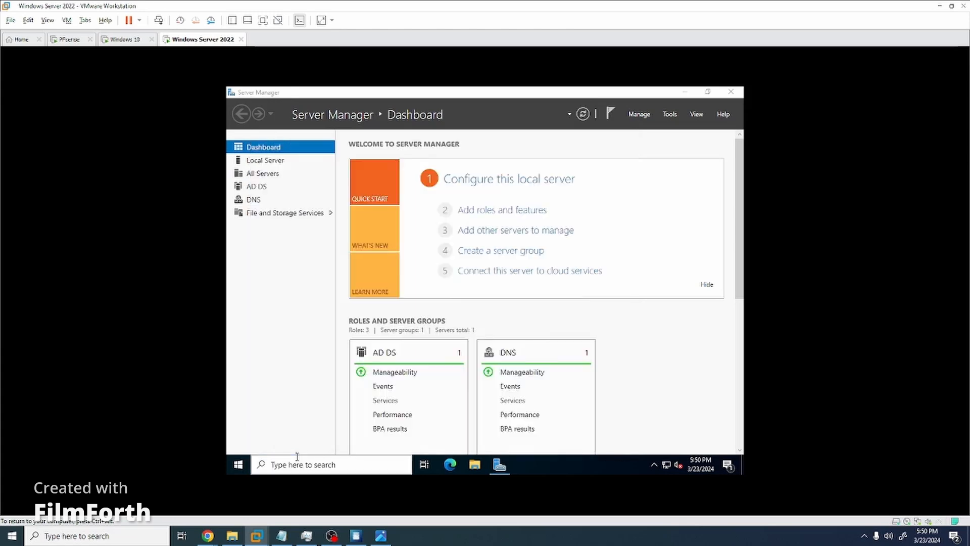
double_click(372, 170)
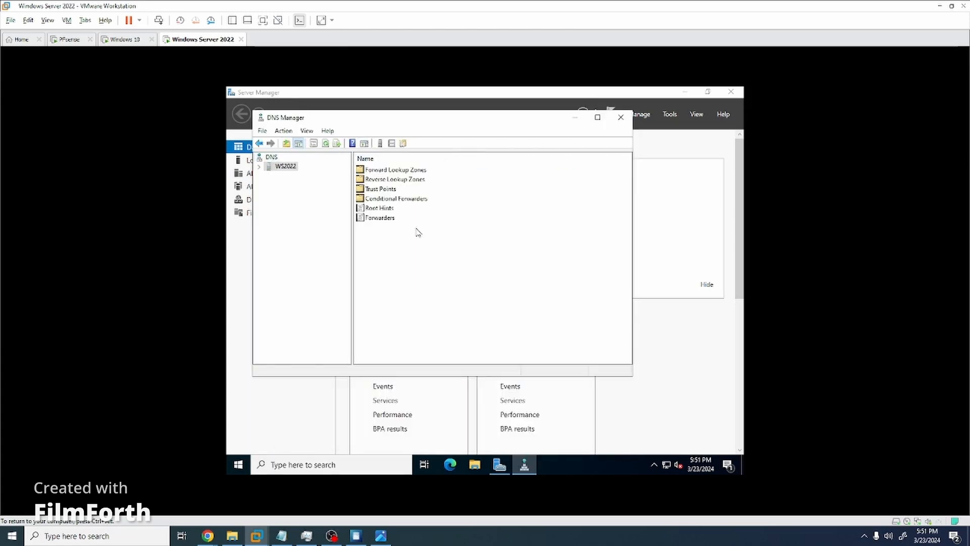
double_click(427, 218)
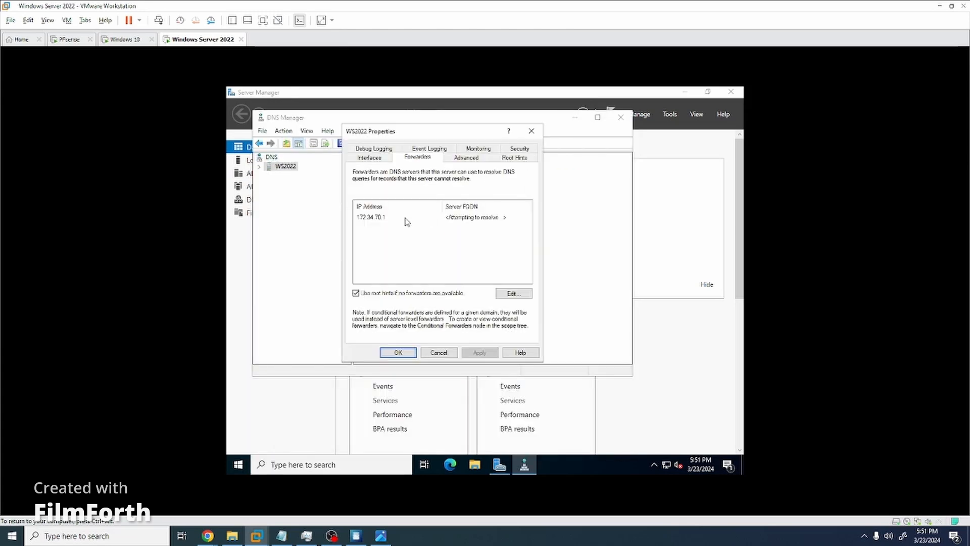
click(512, 293)
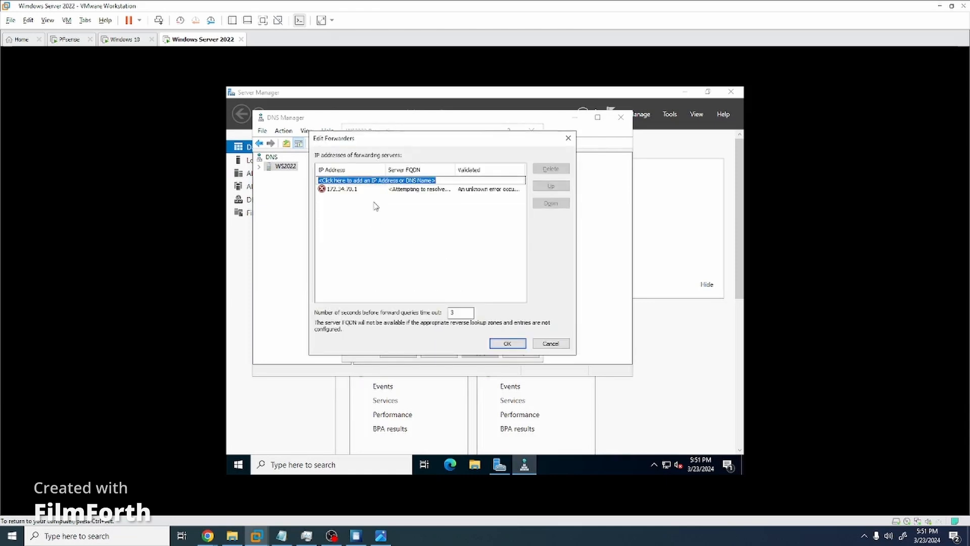
click(363, 190)
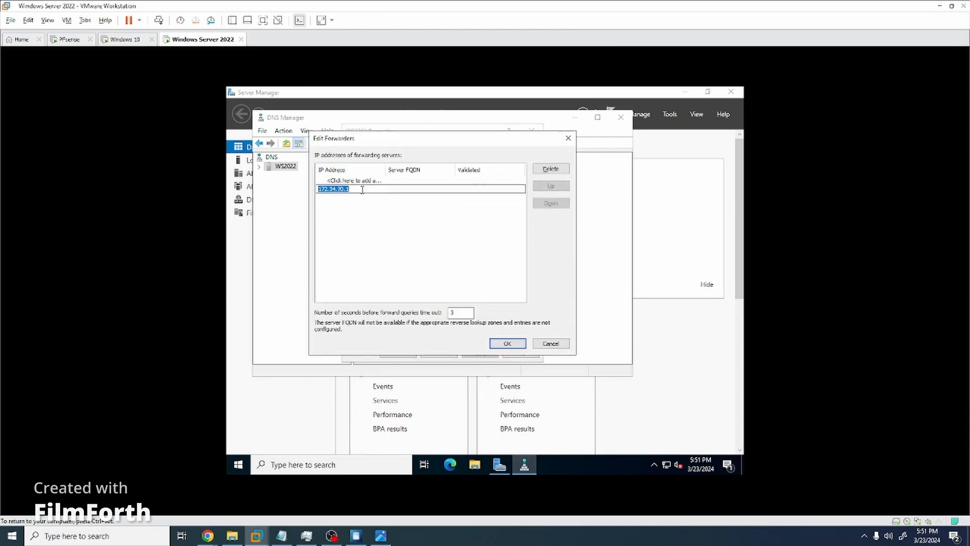
key(Return)
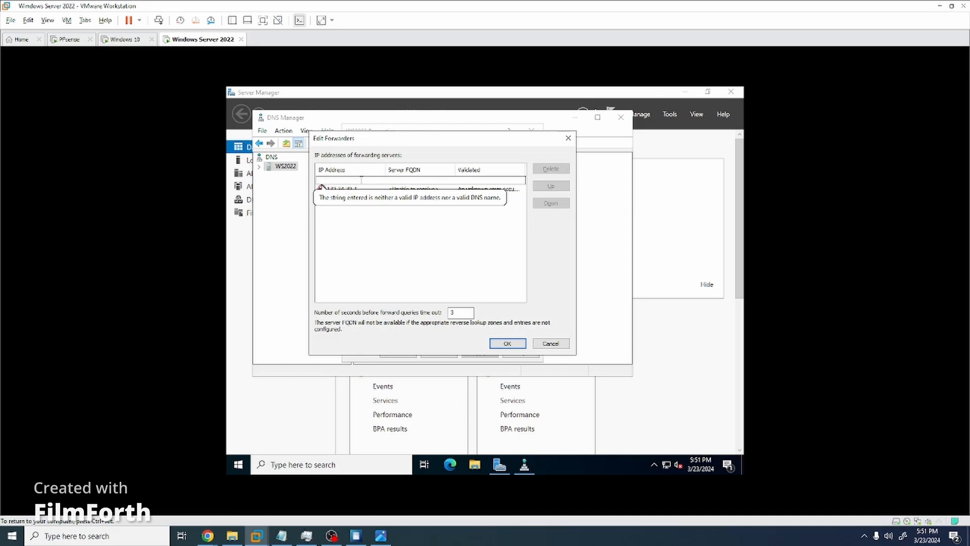
text(8.8.8.8)
key(Return)
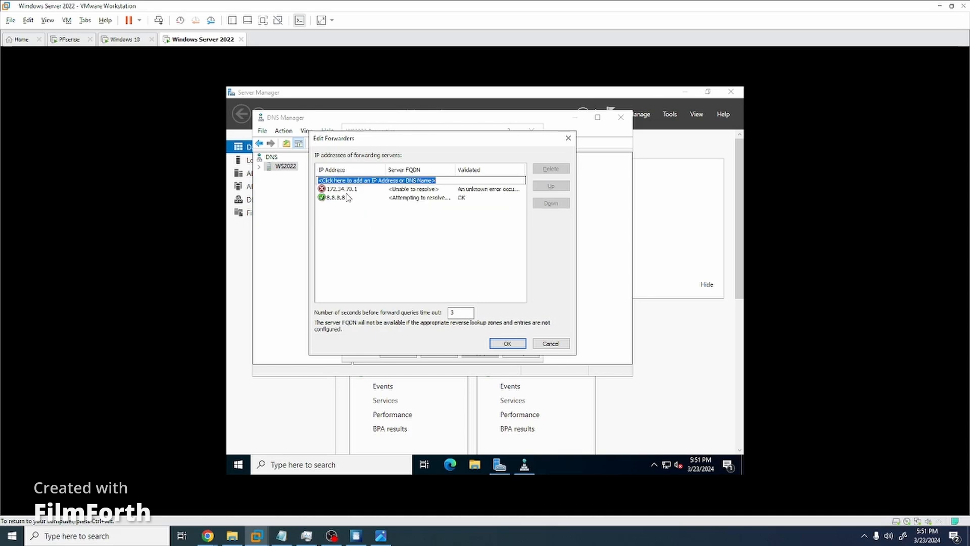
Replace the 172.34.70.1 forwarder with 1.1.1.1 and apply the changes.
click(348, 189)
text(1.1.1)
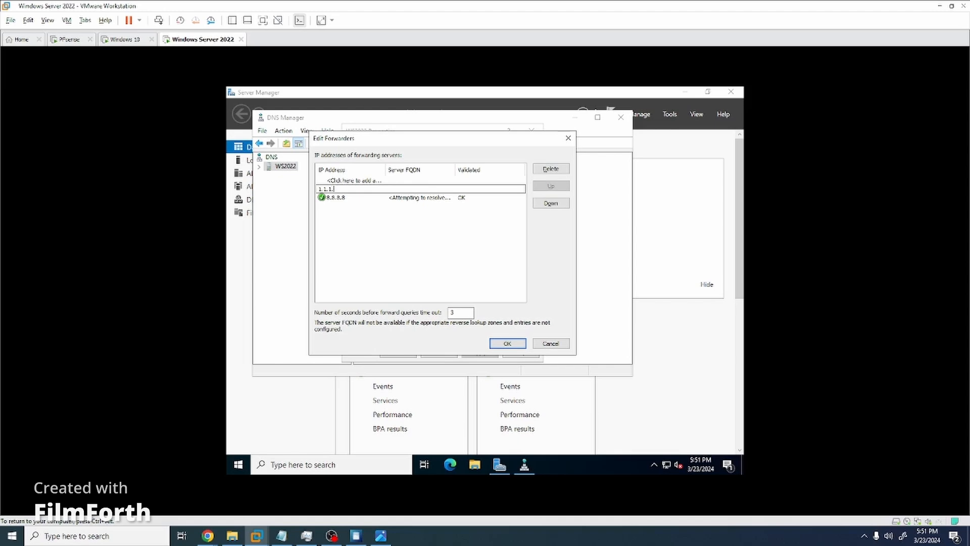
key(Return)
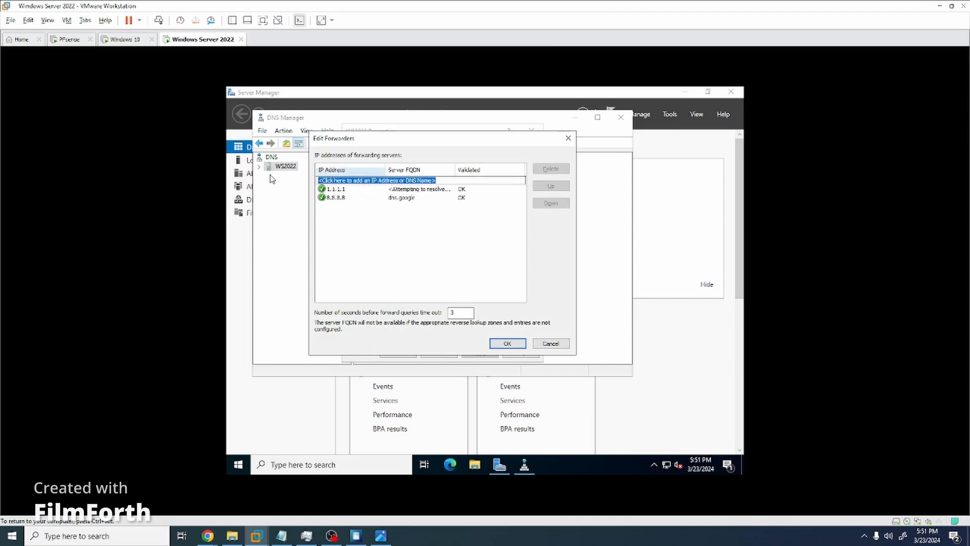
click(509, 344)
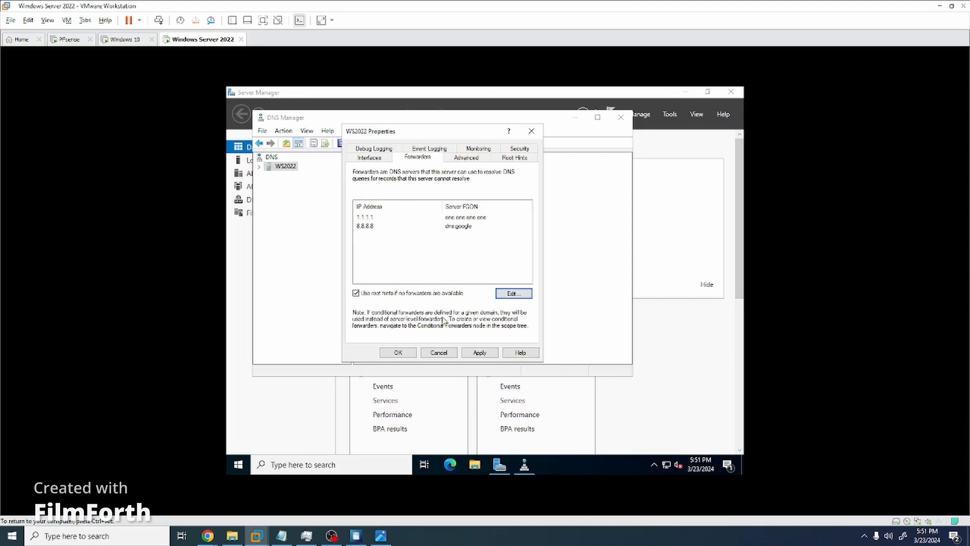
click(394, 354)
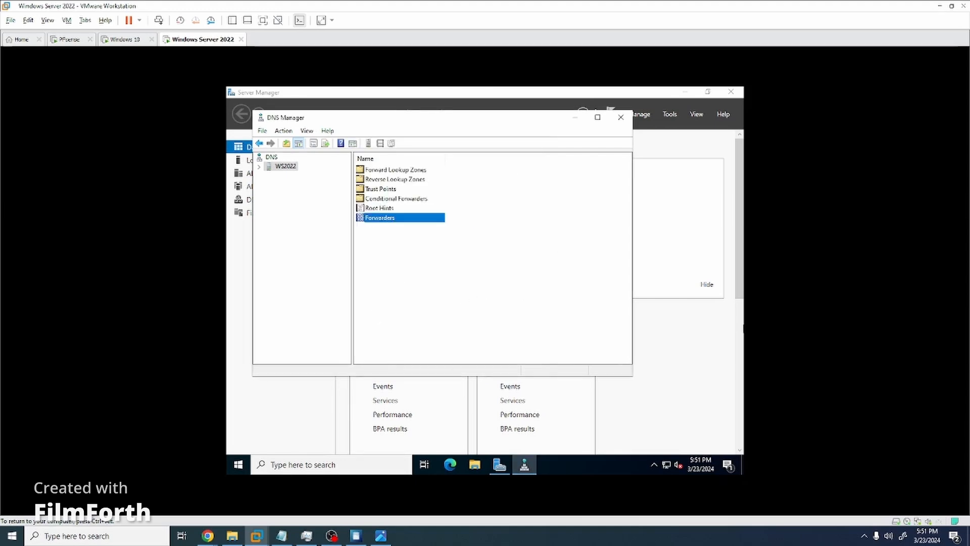
click(374, 335)
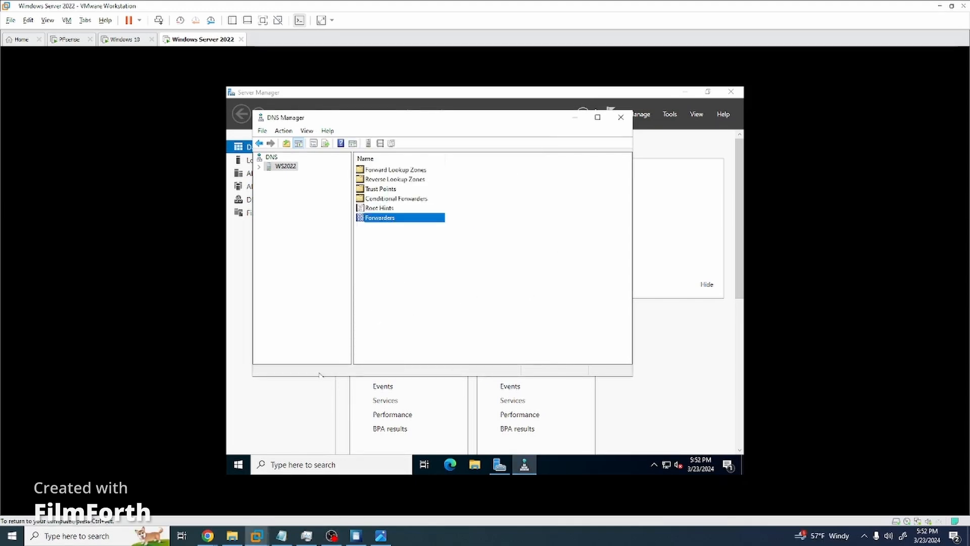
Open Ethernet0's IPv4 properties from the adapter options, showing preferred DNS 127.0.0.1.
right_click(666, 467)
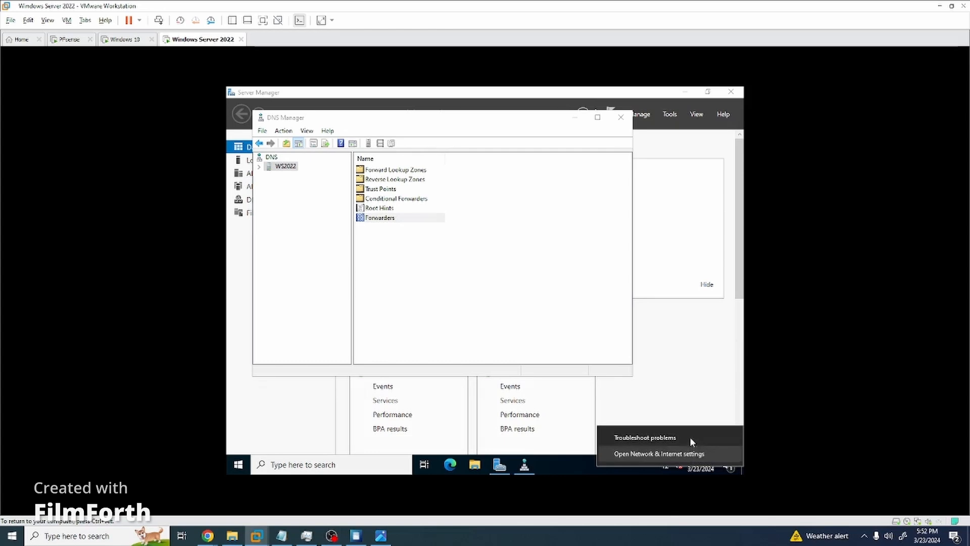
click(665, 455)
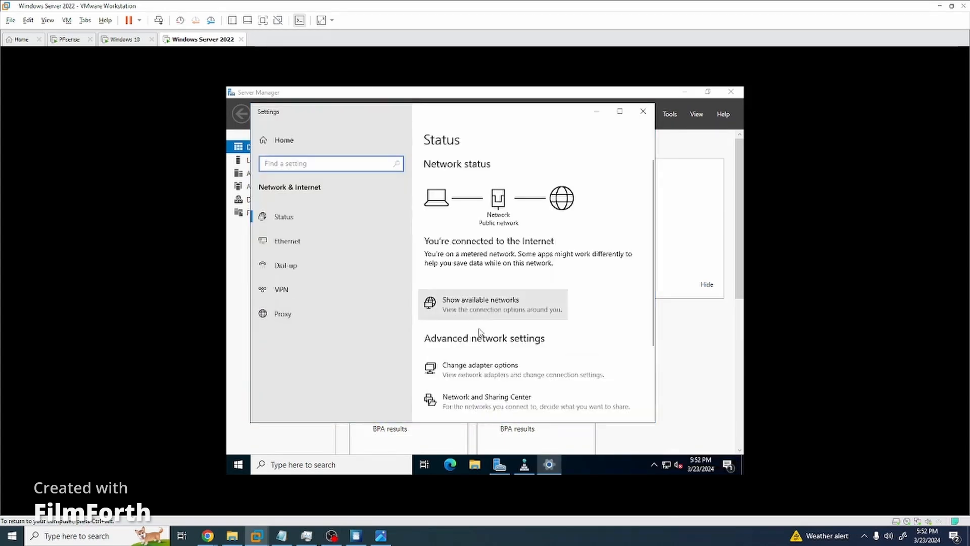
click(530, 368)
right_click(376, 192)
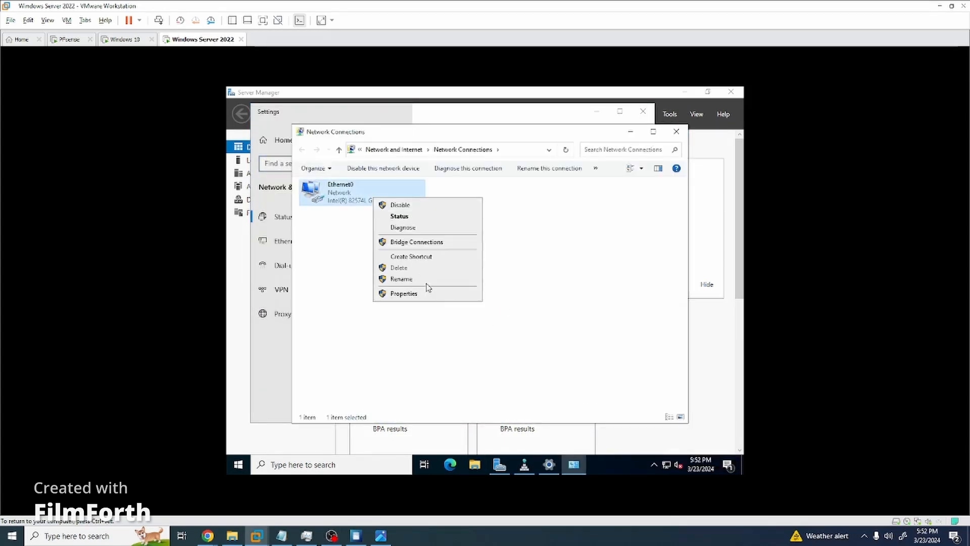
click(415, 290)
click(377, 285)
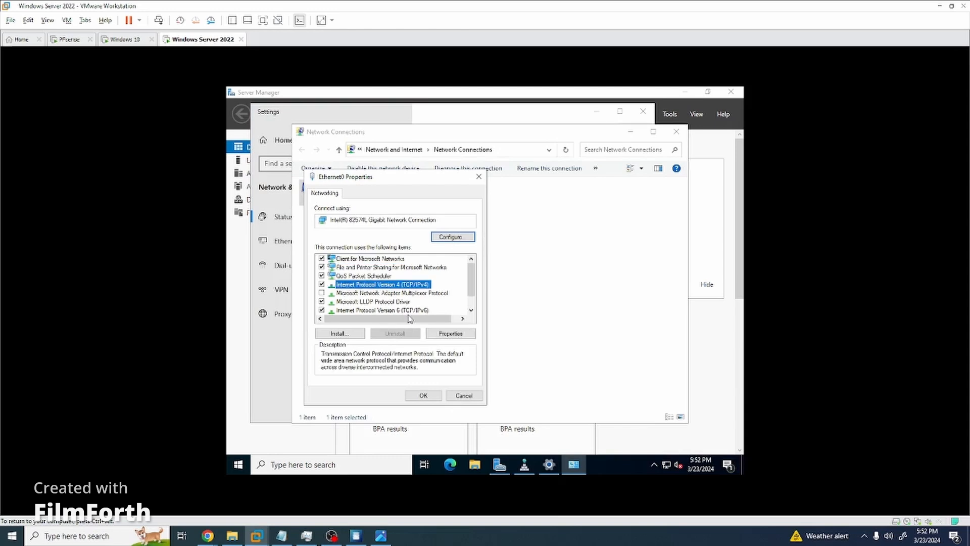
click(450, 334)
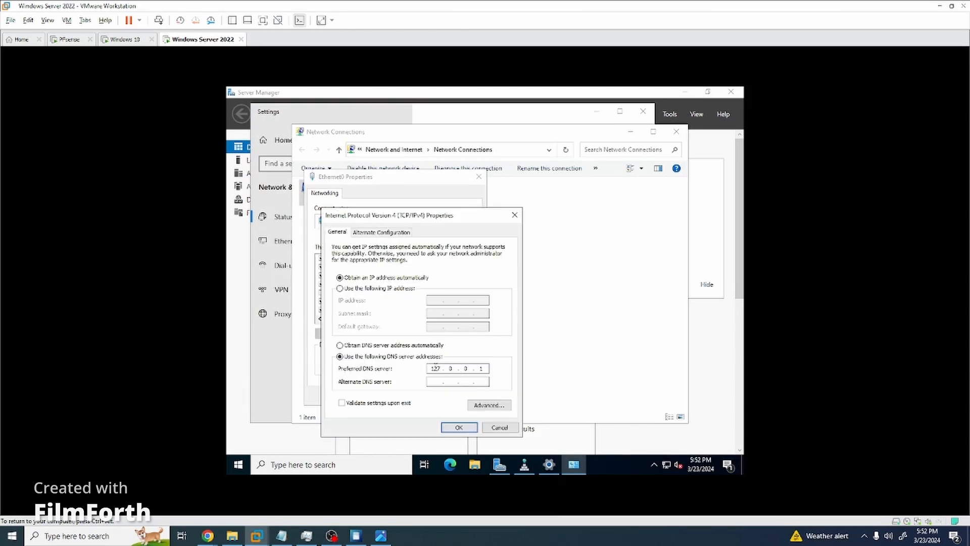
key(ctrl+alt)
Set a static IP 172.34.70.2, mask 255.255.255.224, gateway 172.34.70.1, and save.
click(376, 289)
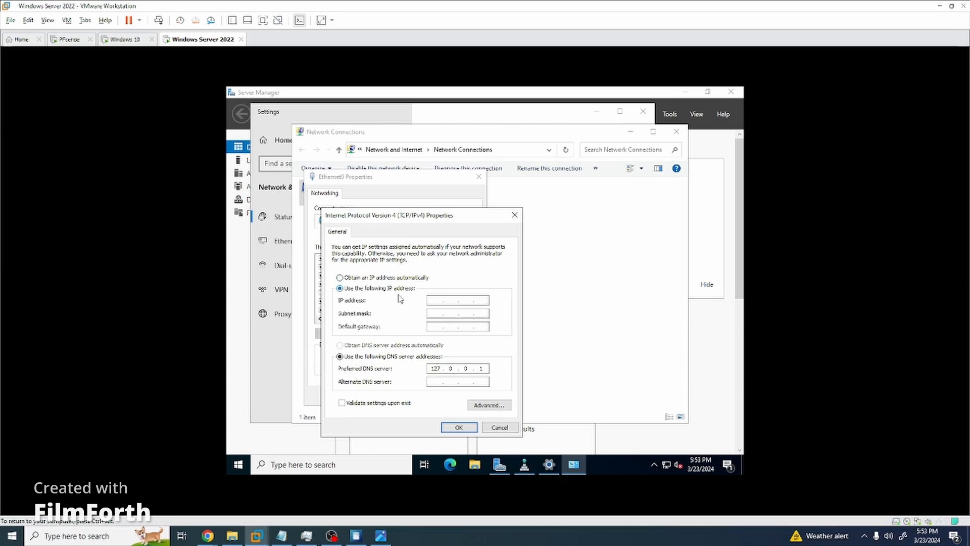
click(437, 300)
text(172 . 34 . .)
key(Tab)
click(468, 301)
text(70 . 2)
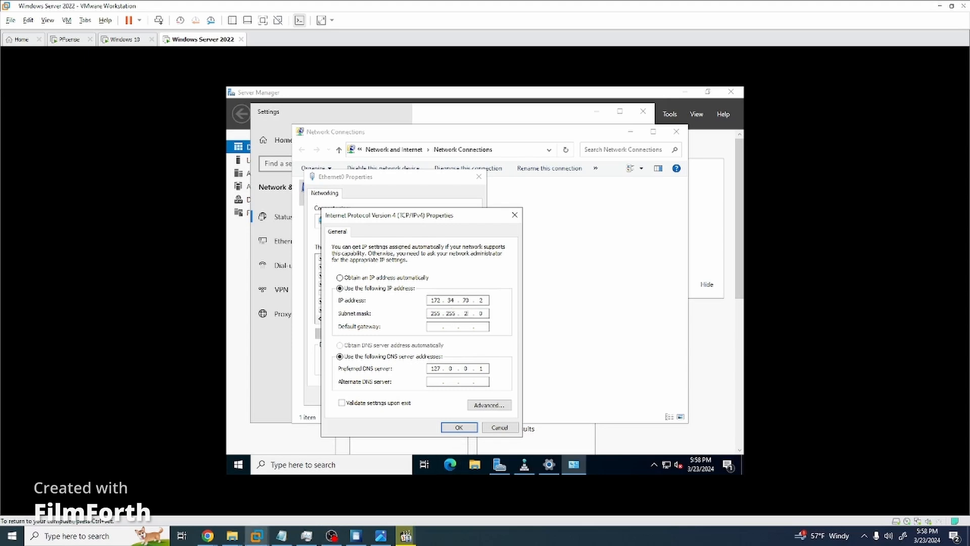
text(55 . 224)
key(BackSpace)
key(BackSpace)
key(BackSpace)
text(172 . 34 . 70 . 1)
click(463, 430)
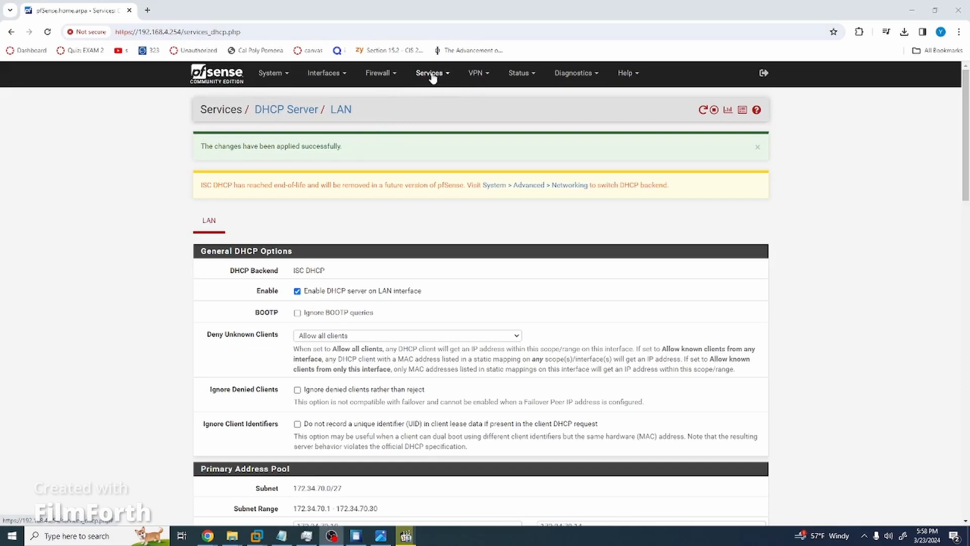
Open pfSense's DHCP Leases page and check WindowsServer2022 at 172.34.70.2 and Windows10 at 172.34.70.3.
click(519, 73)
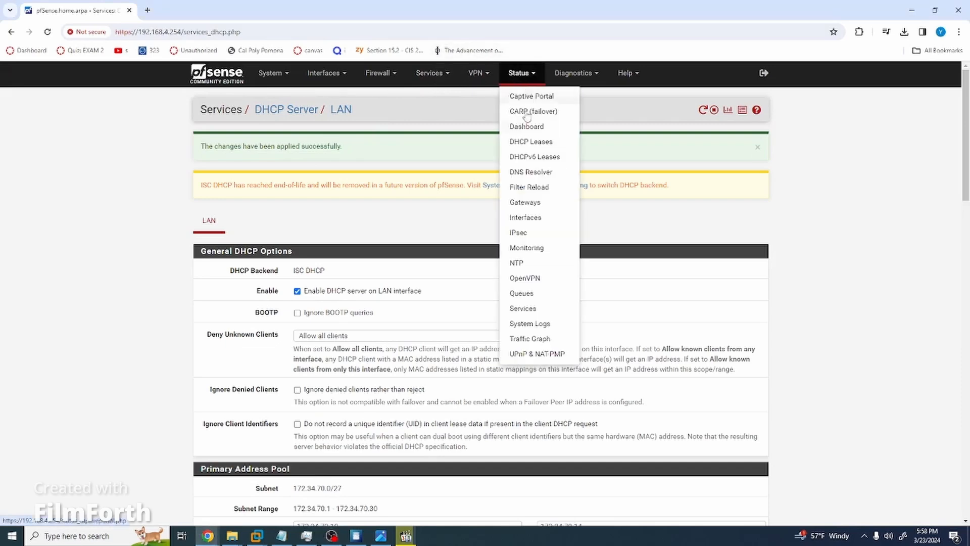
click(543, 146)
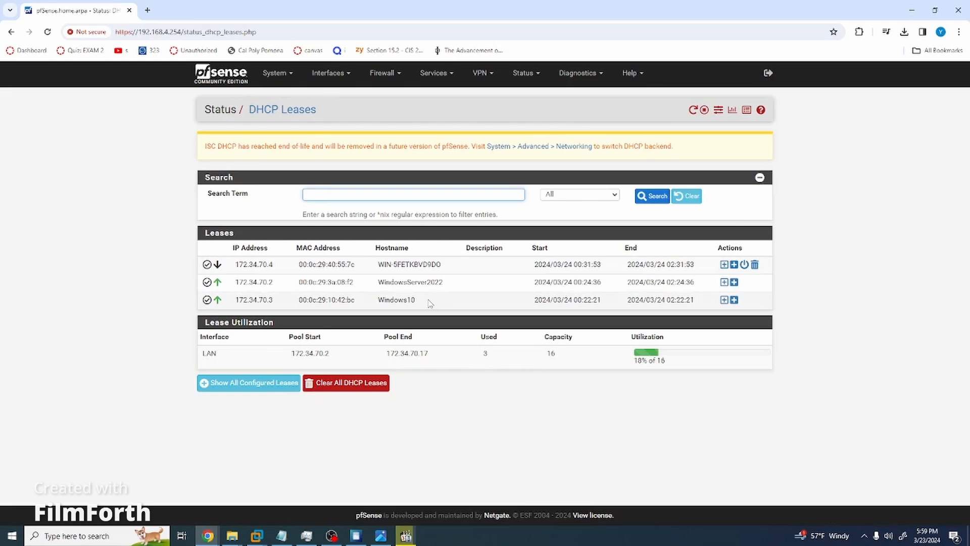
drag(420, 300, 379, 300)
click(464, 288)
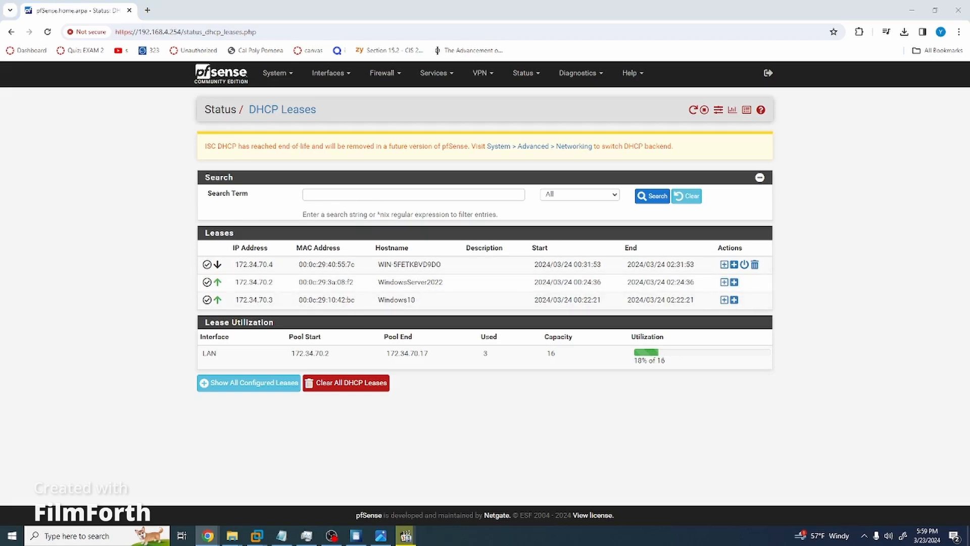
key(alt+Tab)
key(alt+Tab)
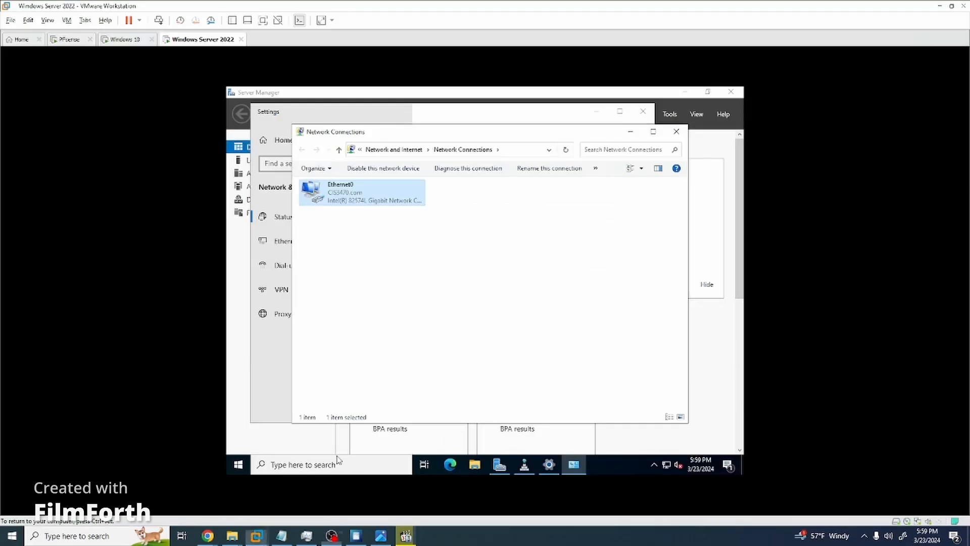
Run ipconfig /release in the server VM's Command Prompt, note the no-adapter failure, and close it.
click(320, 466)
text(cmd)
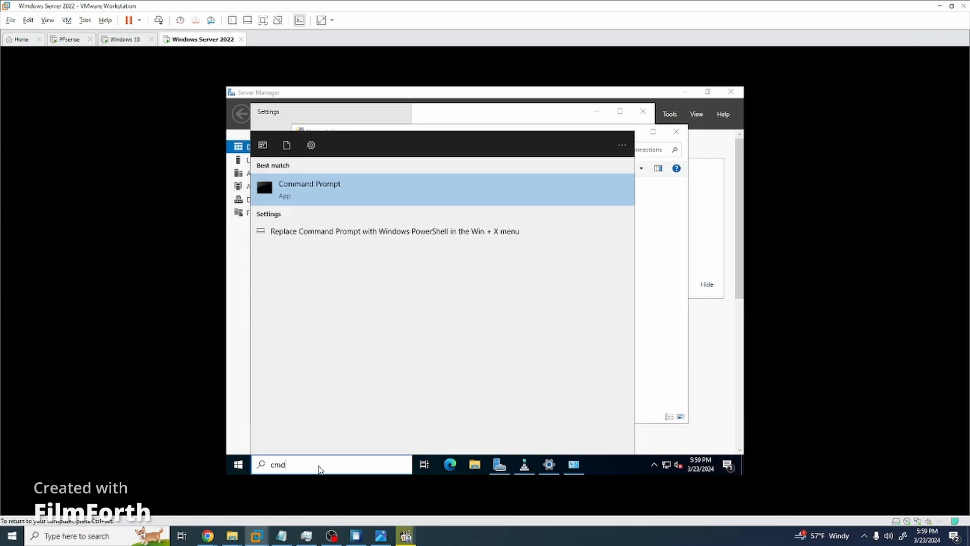
key(Return)
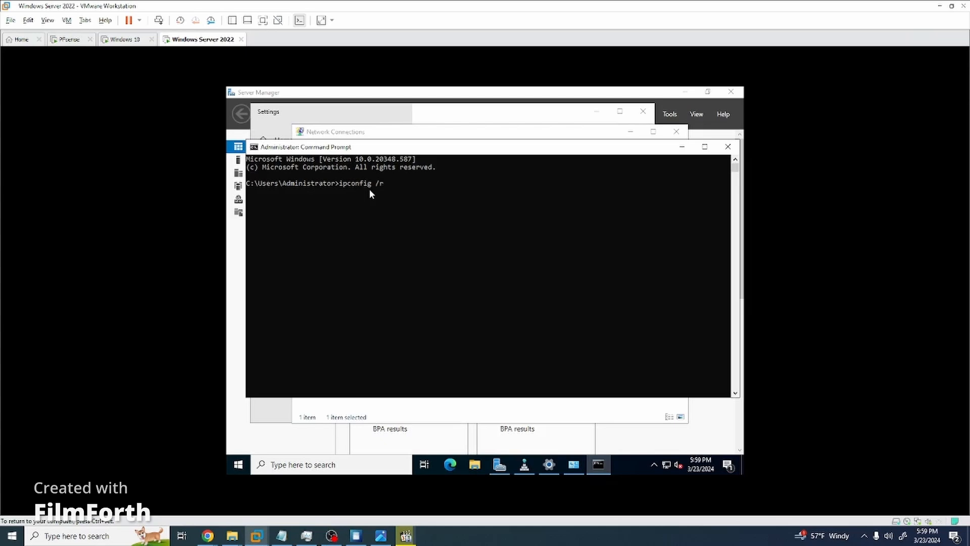
text(ipconfig /release)
key(Return)
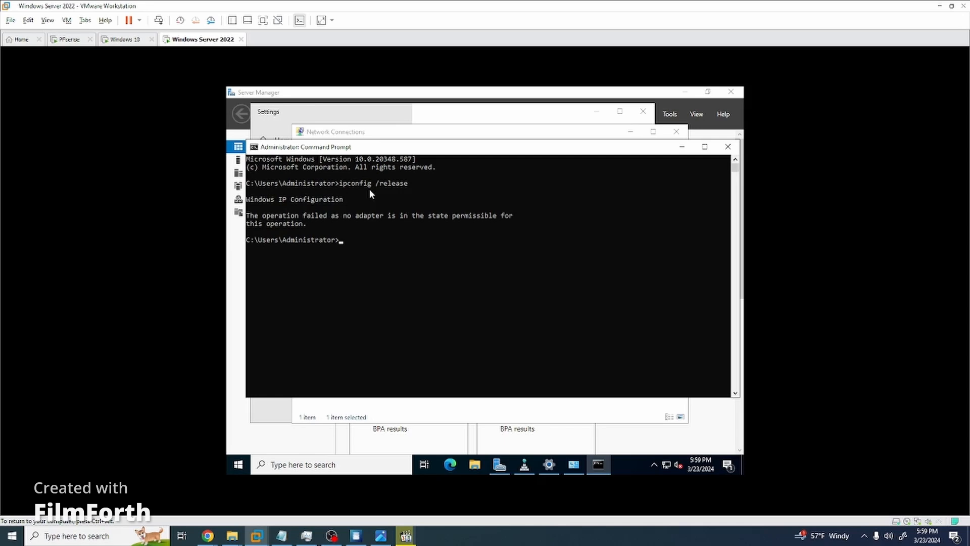
drag(392, 223, 394, 208)
click(393, 222)
click(726, 148)
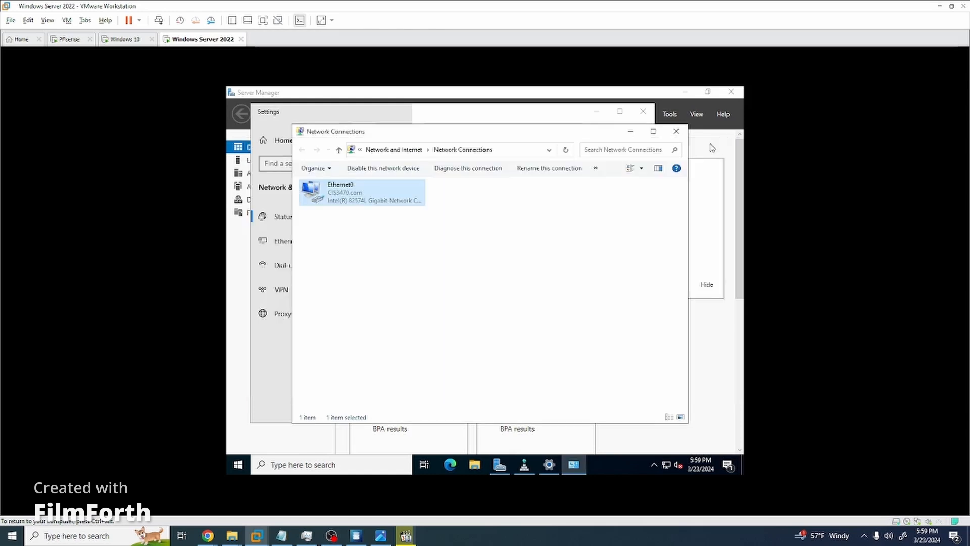
click(550, 244)
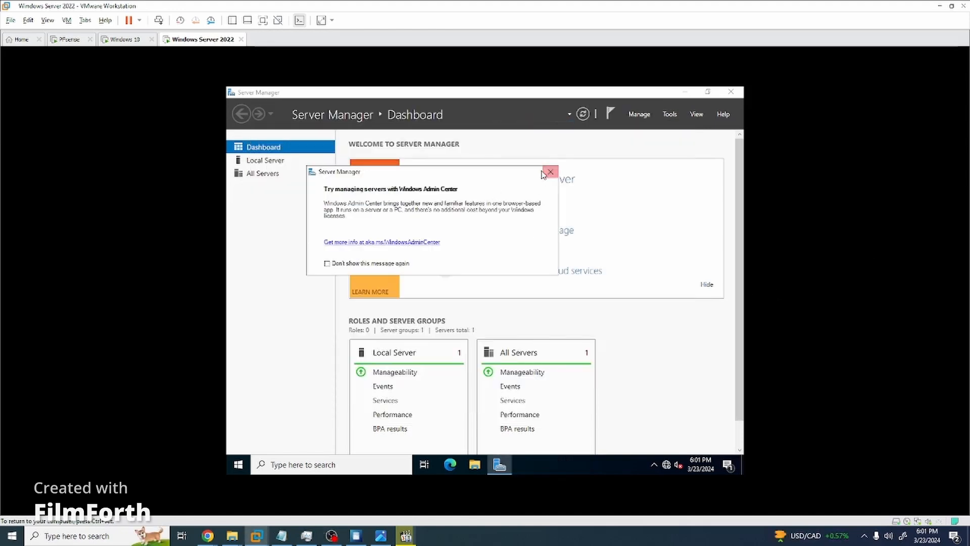
Open Command Prompt on the server VM and run ipconfig /release again.
click(322, 465)
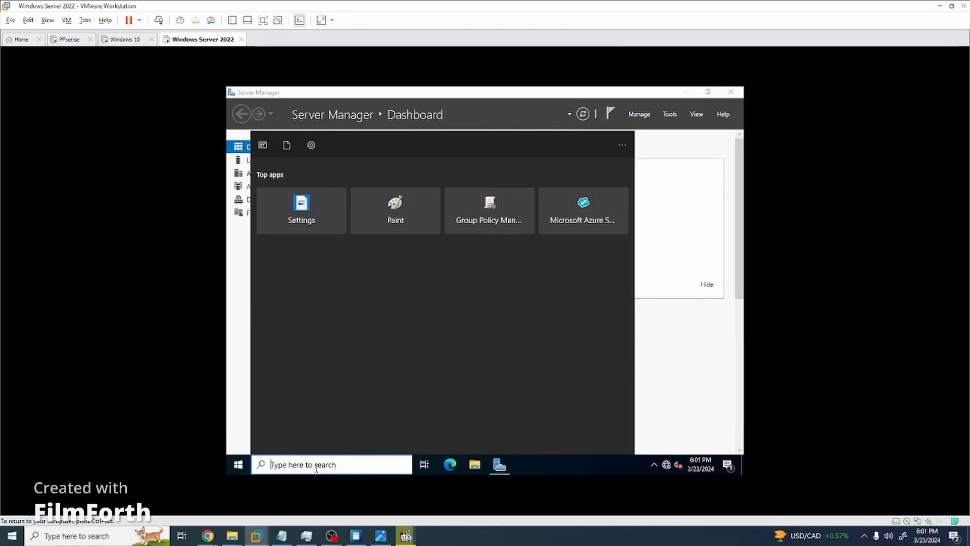
text(cmd)
key(Return)
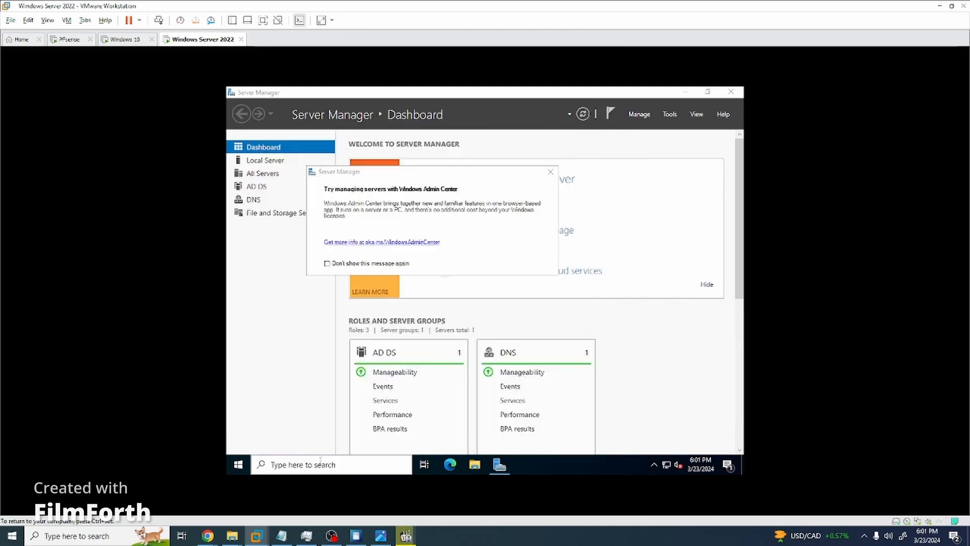
text(ipconf)
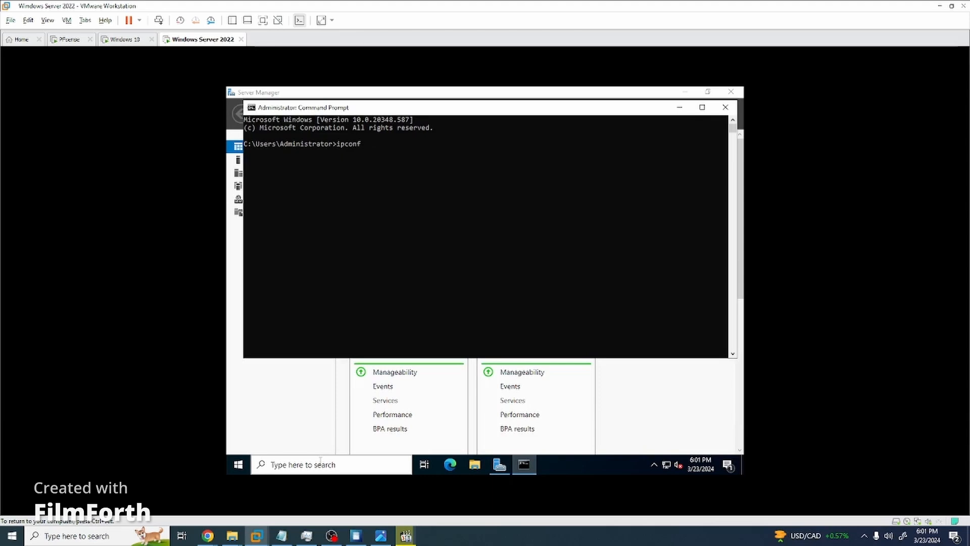
text(ig /release)
key(Return)
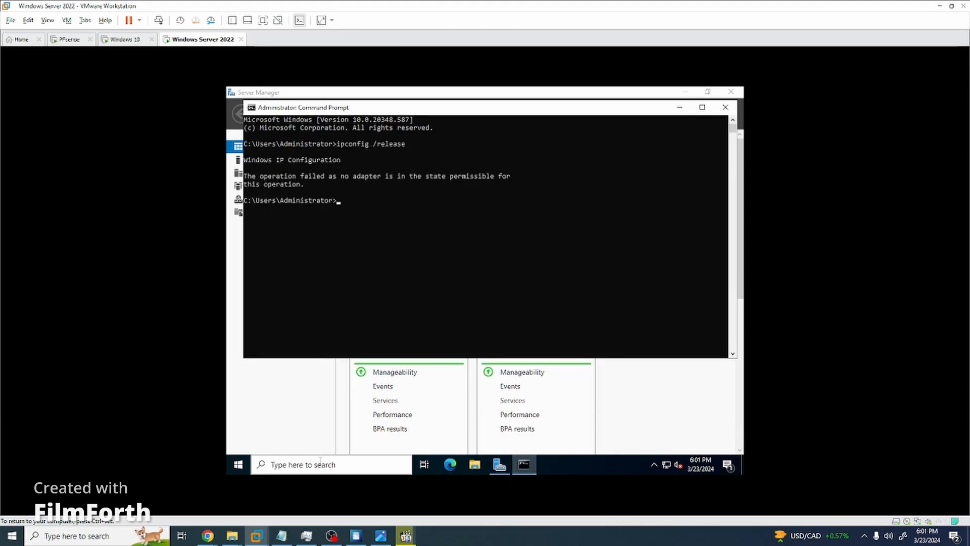
Run ipconfig and highlight IPv4 address 172.34.70.2 and default gateway 172.34.70.1.
text(ipconfig)
key(Return)
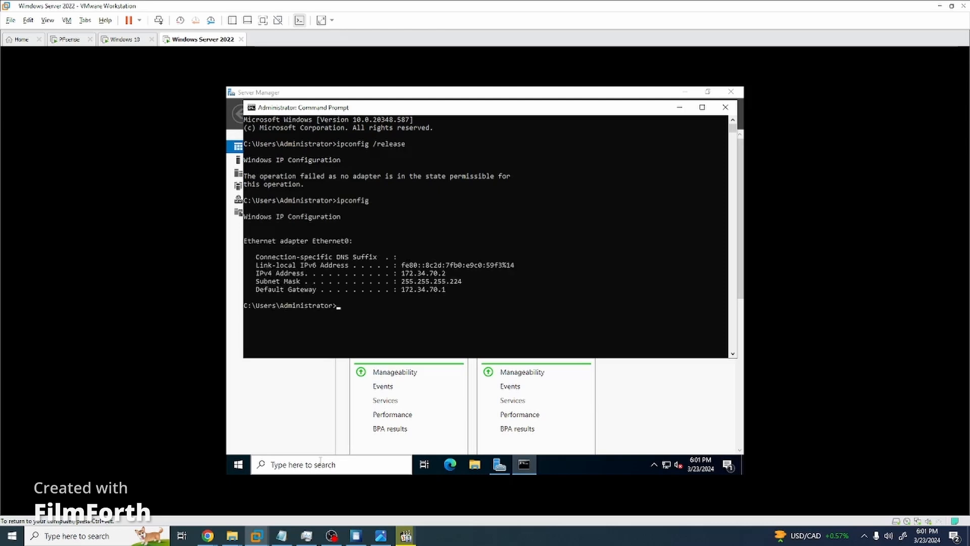
double_click(427, 289)
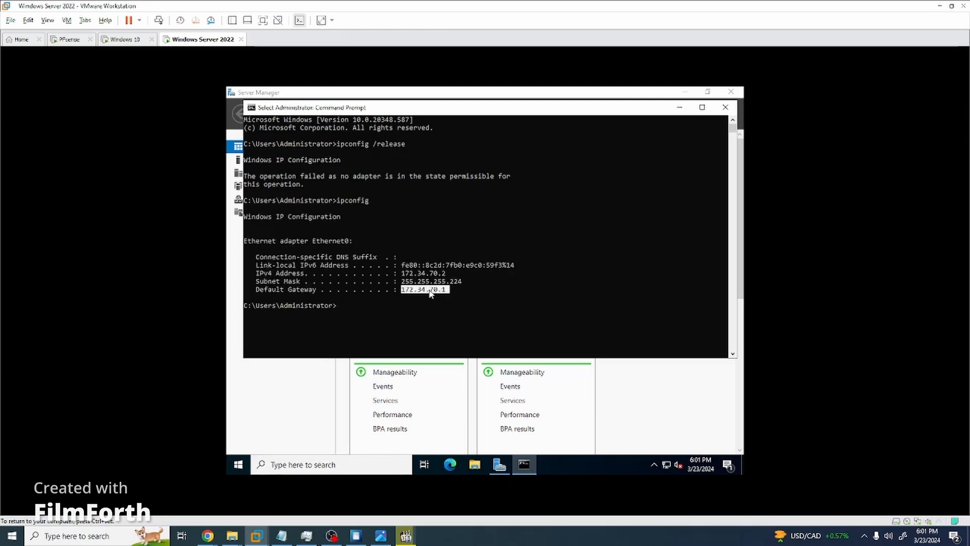
double_click(434, 275)
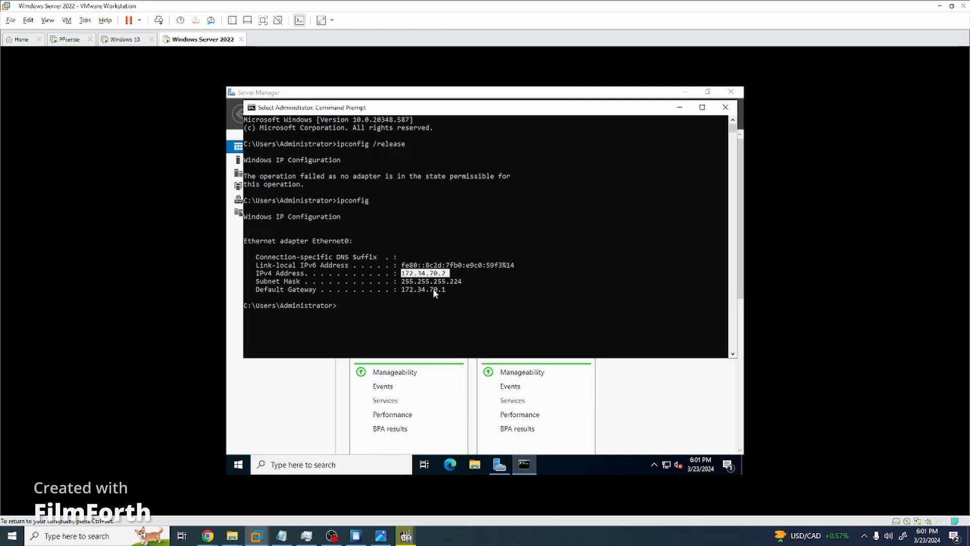
double_click(435, 291)
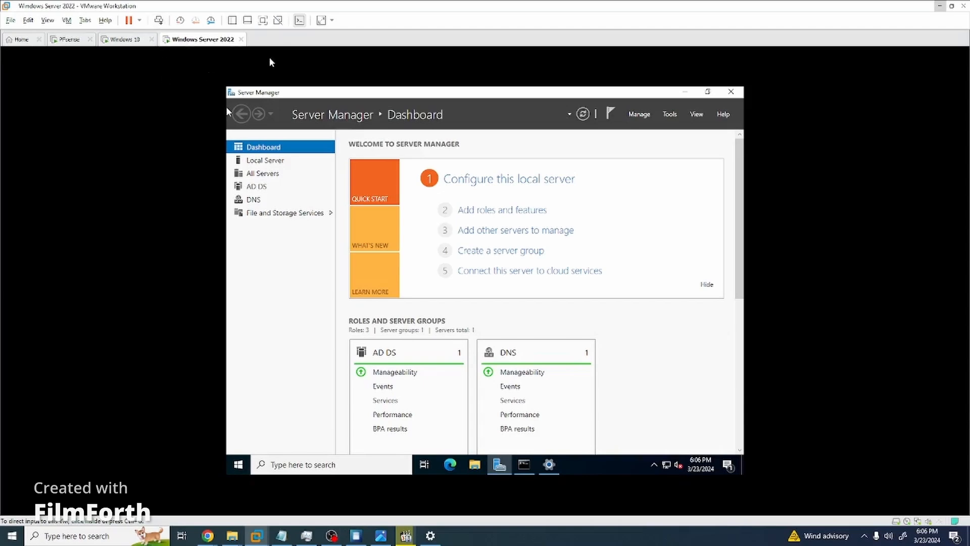
Switch to the Windows 10 VM and review its renewed address 172.34.70.3.
right_click(190, 40)
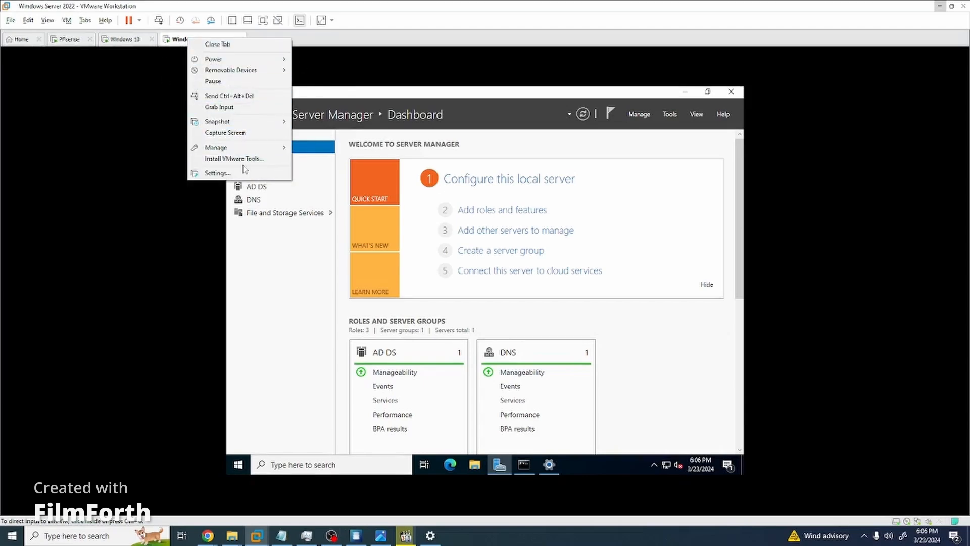
click(126, 39)
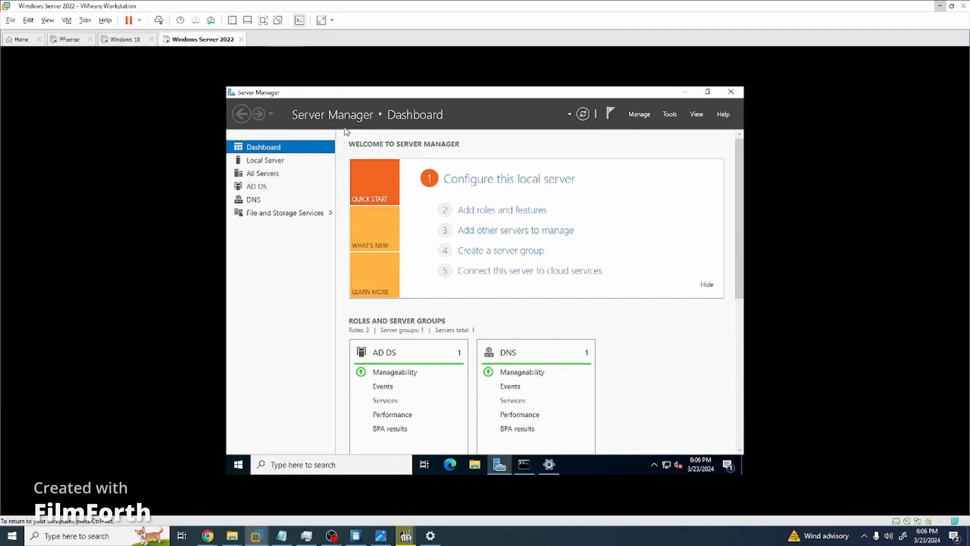
click(125, 39)
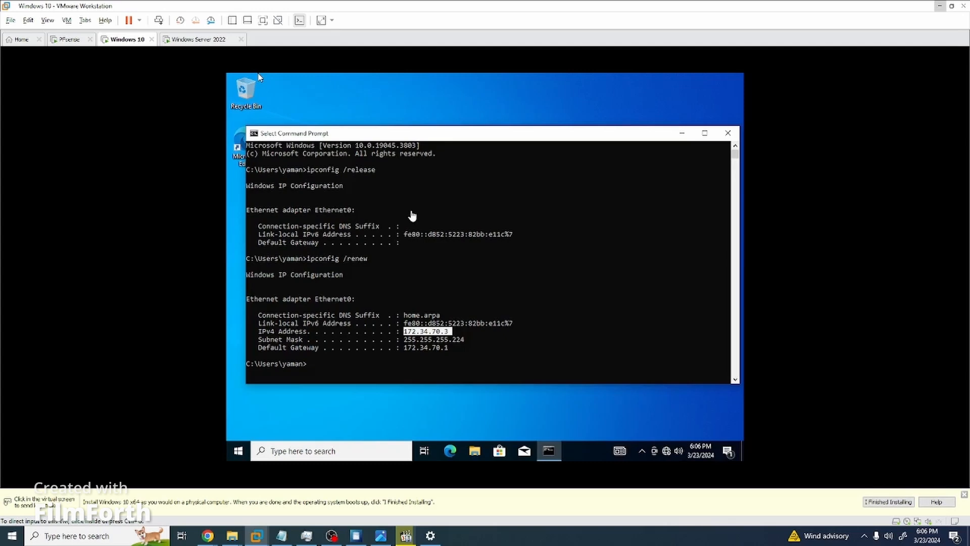
click(390, 246)
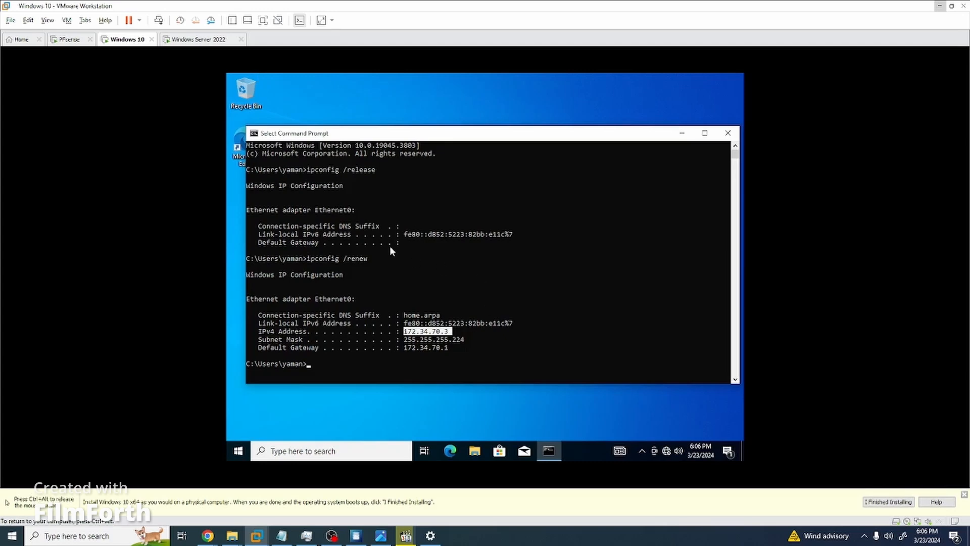
click(363, 163)
click(357, 251)
click(384, 95)
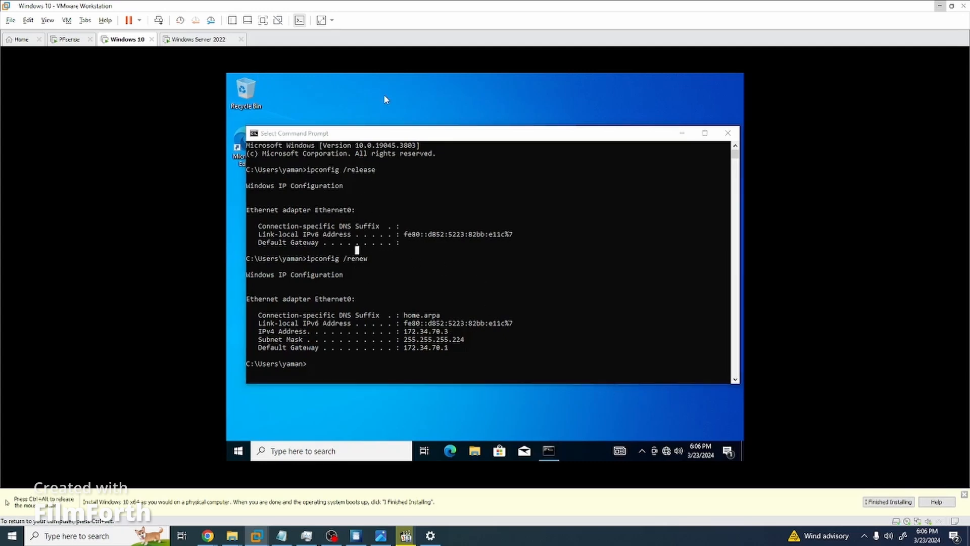
Release input with Ctrl+Alt and return to the server VM's Command Prompt.
key(ctrl+alt)
click(198, 39)
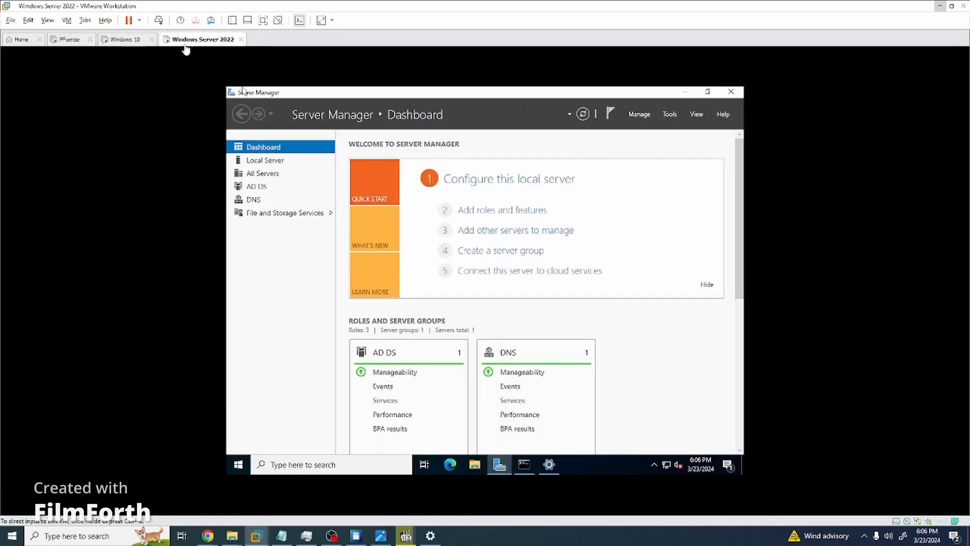
click(526, 462)
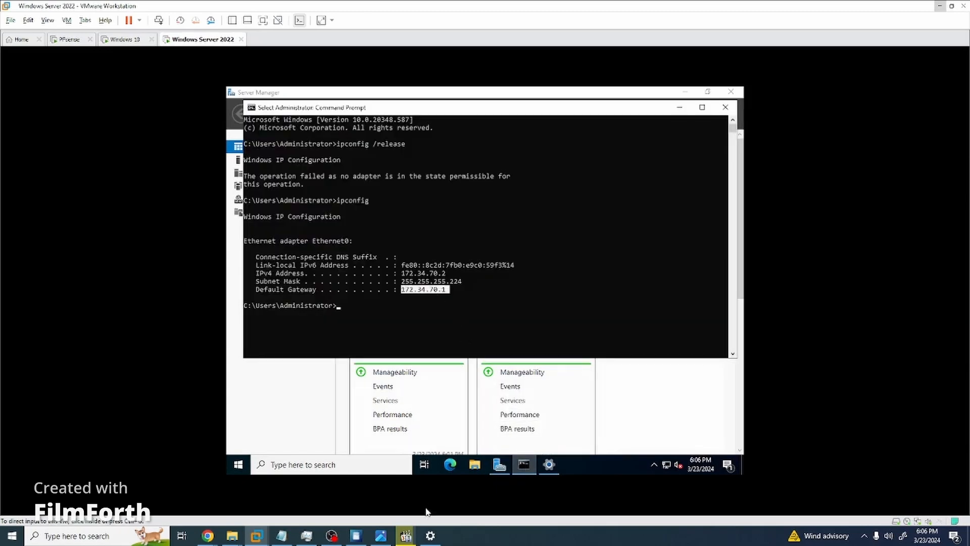
Refresh pfSense's DHCP leases list and check the Windows10 lease at 172.34.70.3.
mouse_move(212, 535)
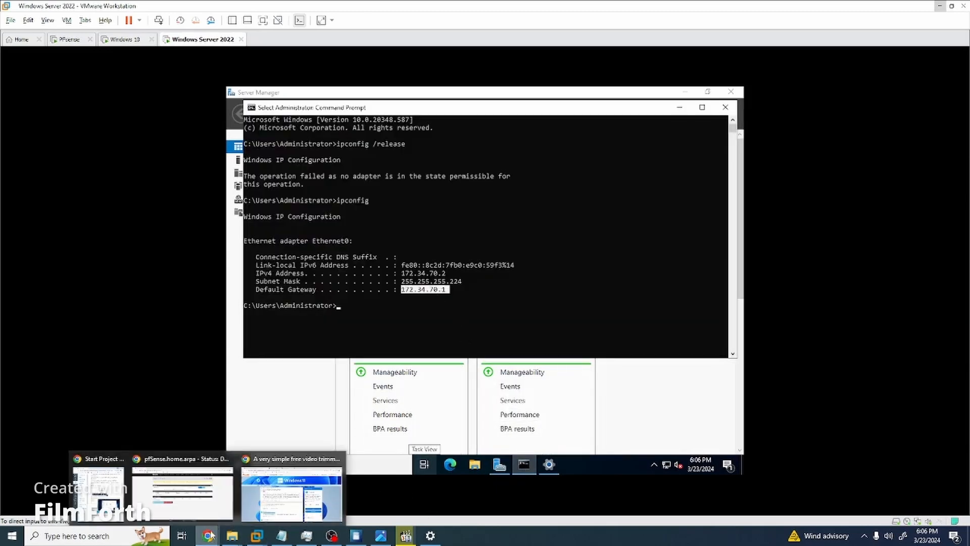
click(142, 485)
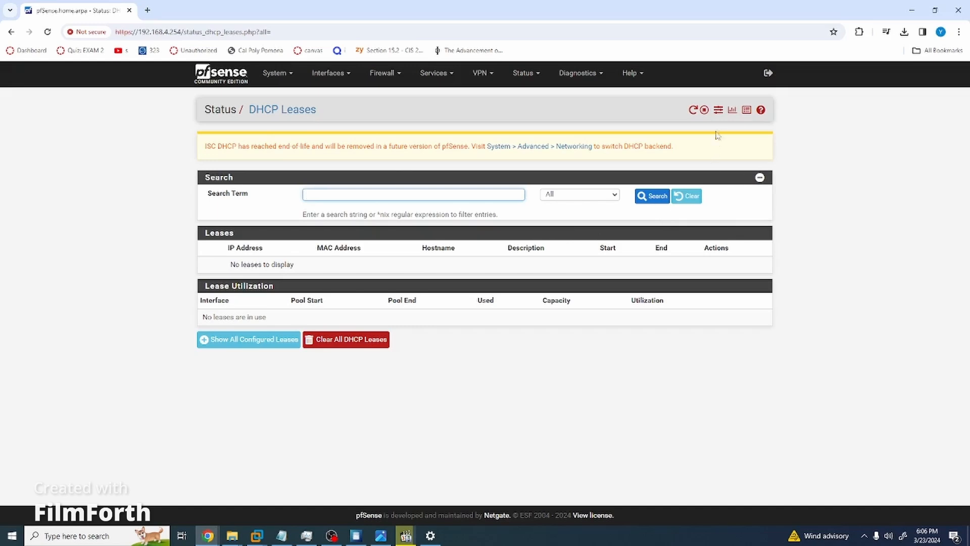
click(692, 111)
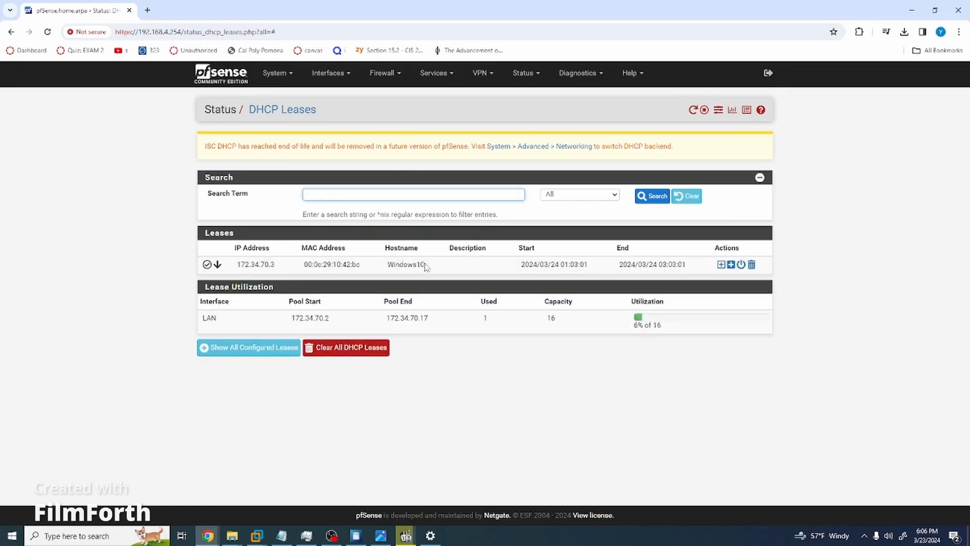
drag(428, 268, 378, 266)
click(472, 270)
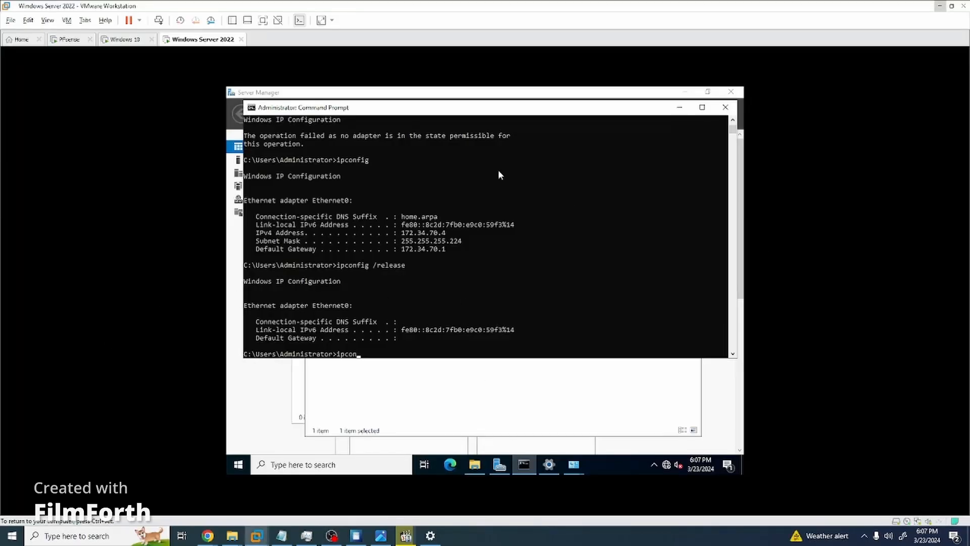
Reposition the server's Command Prompt window and run ipconfig /renew.
drag(429, 108, 398, 303)
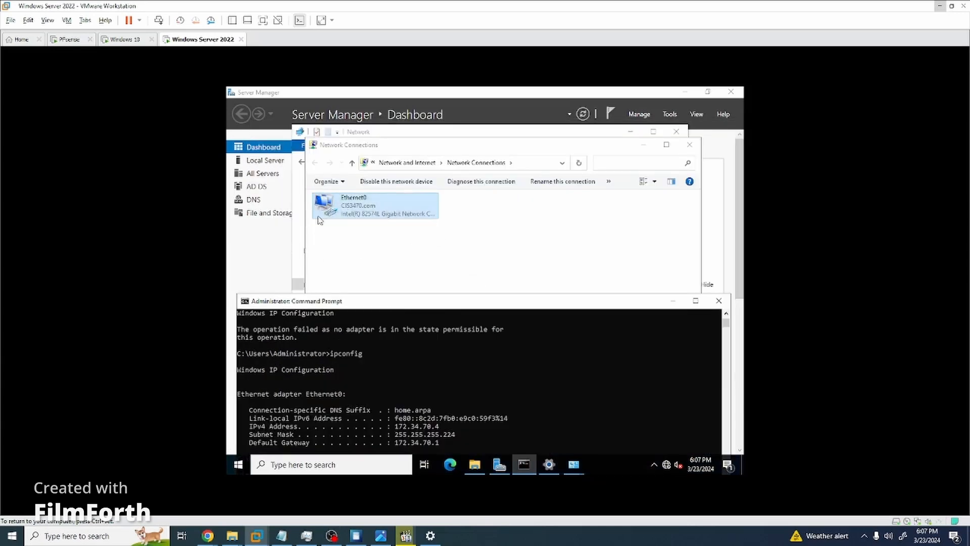
drag(425, 303, 417, 181)
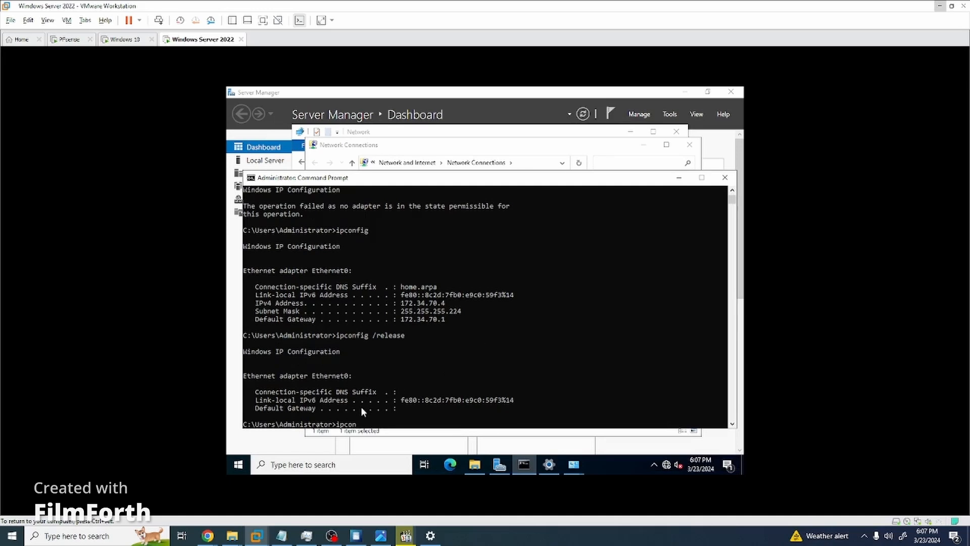
text(fig /renew)
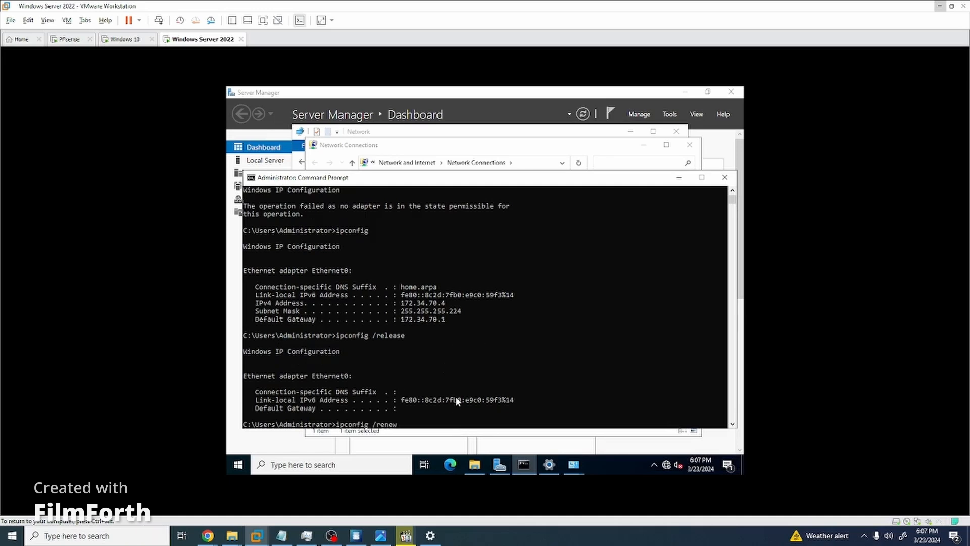
key(Return)
click(410, 310)
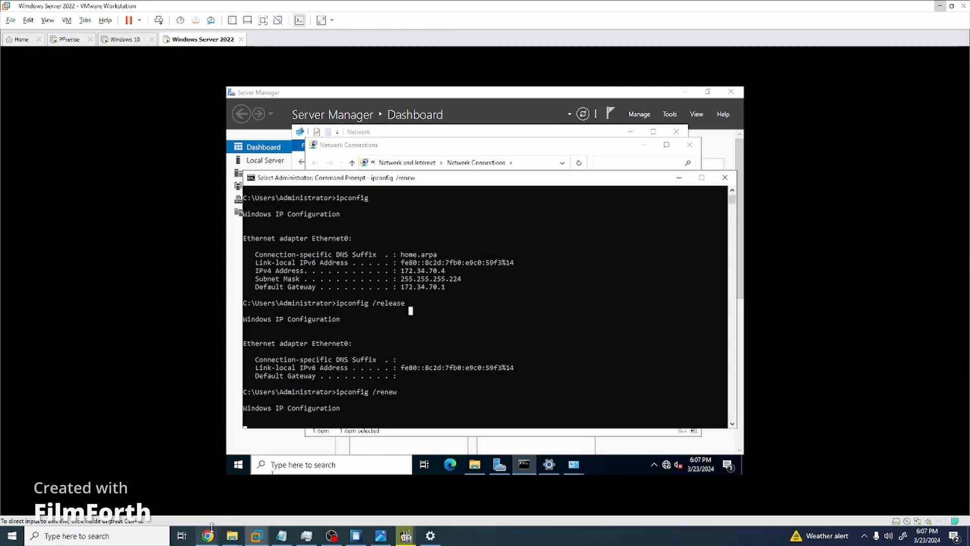
Return to pfSense's DHCP leases page and sort it by description.
mouse_move(211, 533)
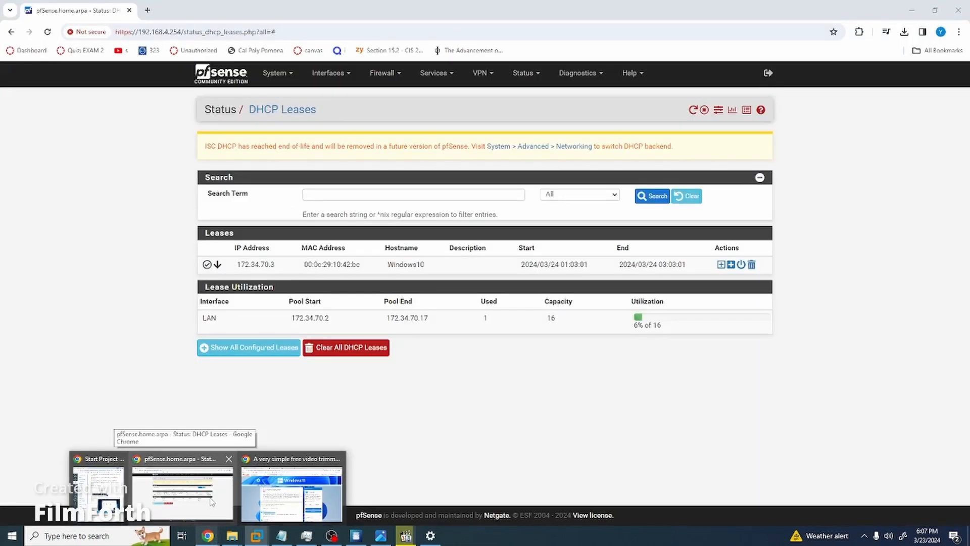
click(213, 502)
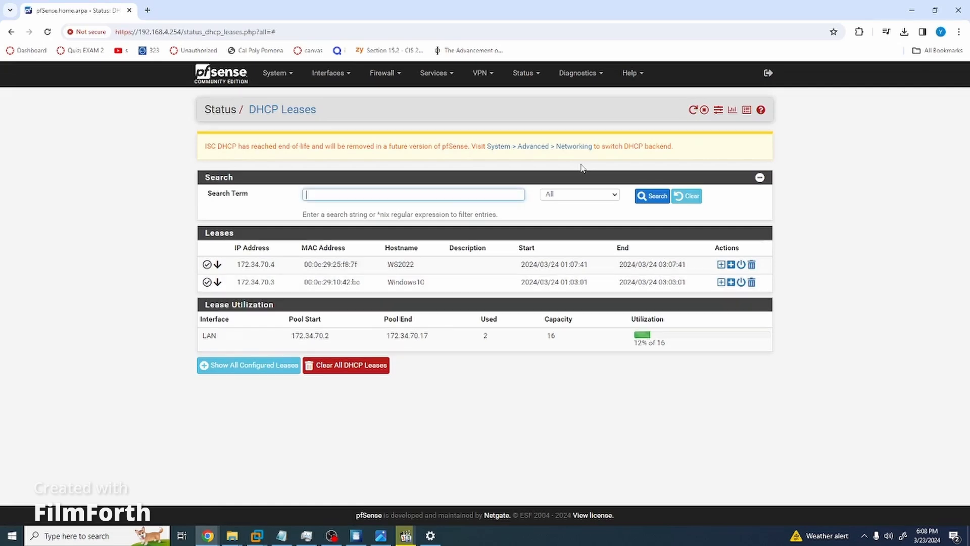
click(474, 248)
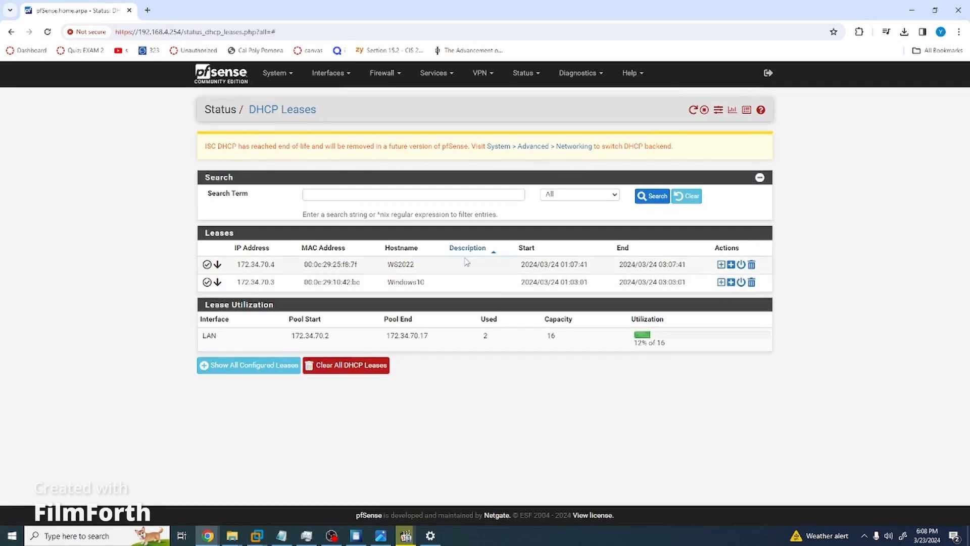
Add a static mapping for WS2022 reserving 172.34.70.2 and save it.
click(721, 266)
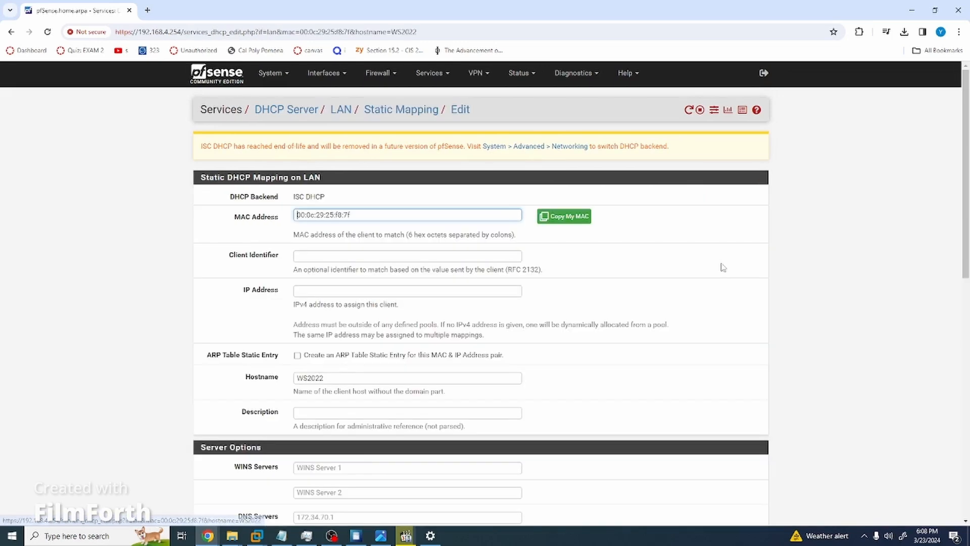
scroll(403, 233, down, 2)
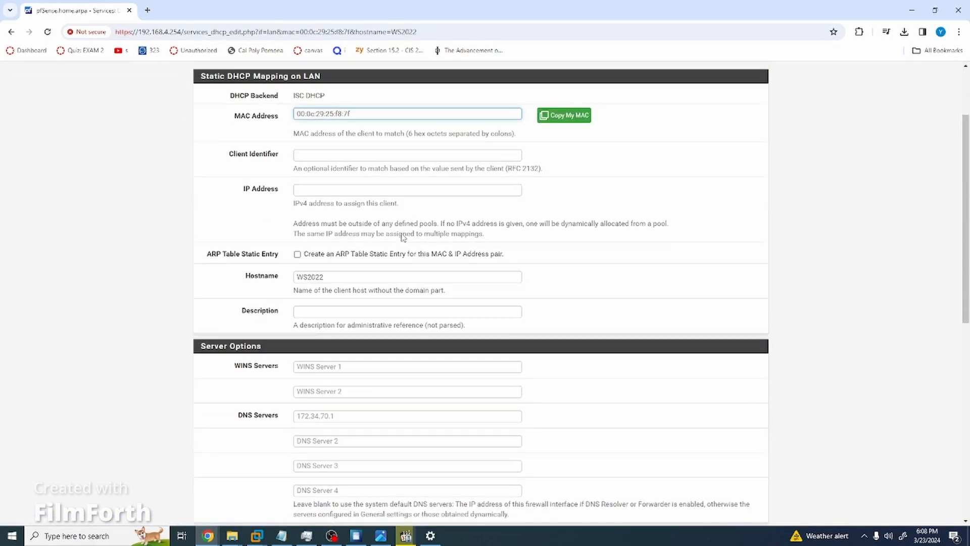
click(395, 191)
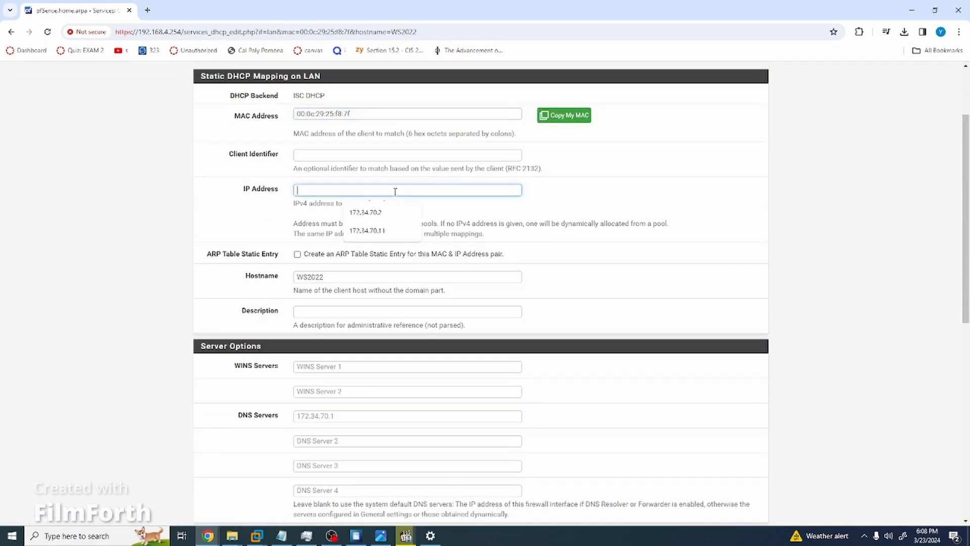
click(370, 213)
double_click(328, 190)
click(291, 218)
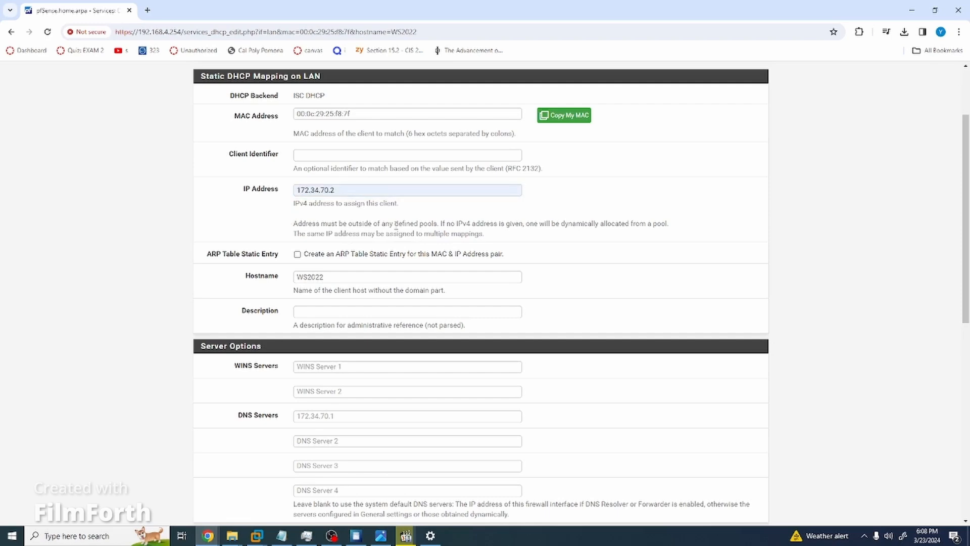
scroll(417, 223, down, 2)
scroll(414, 223, down, 6)
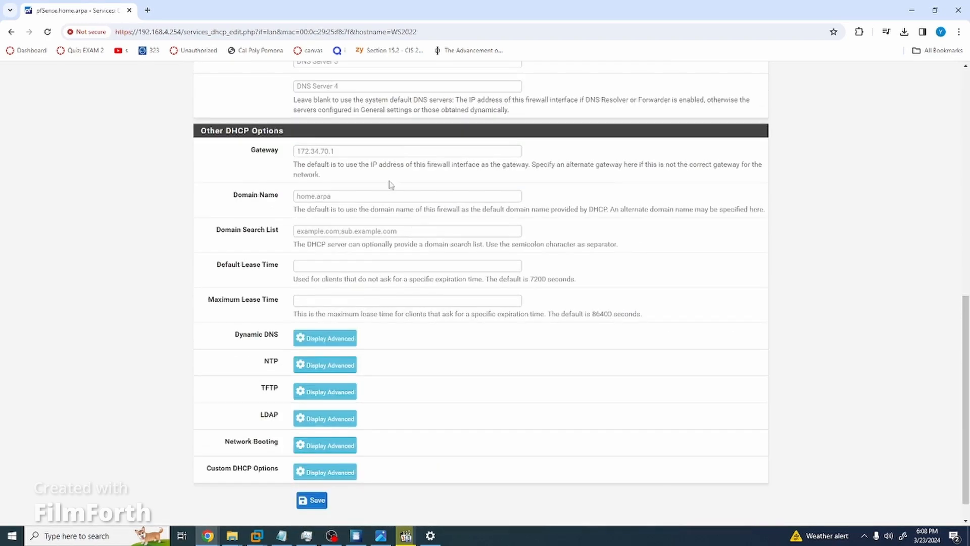
scroll(411, 230, up, 7)
scroll(412, 236, up, 3)
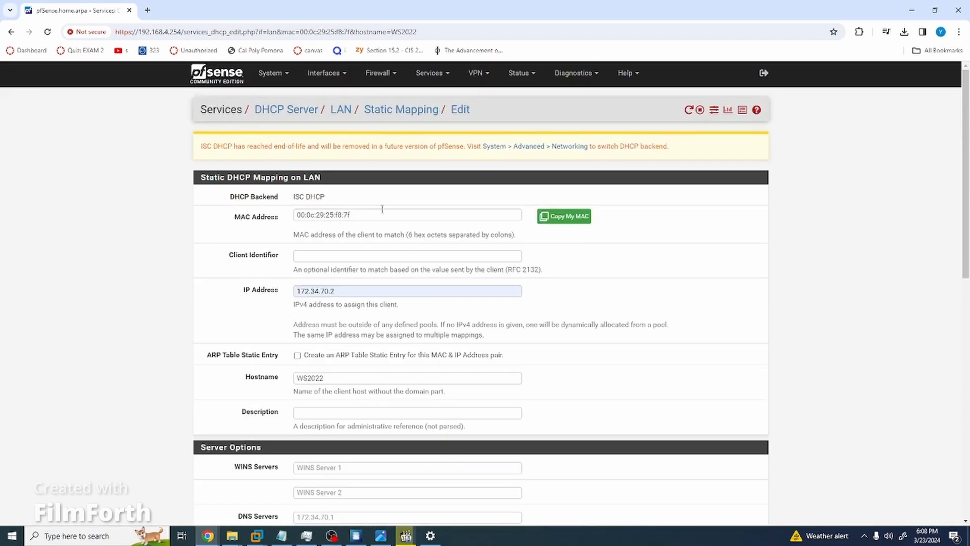
scroll(383, 218, down, 10)
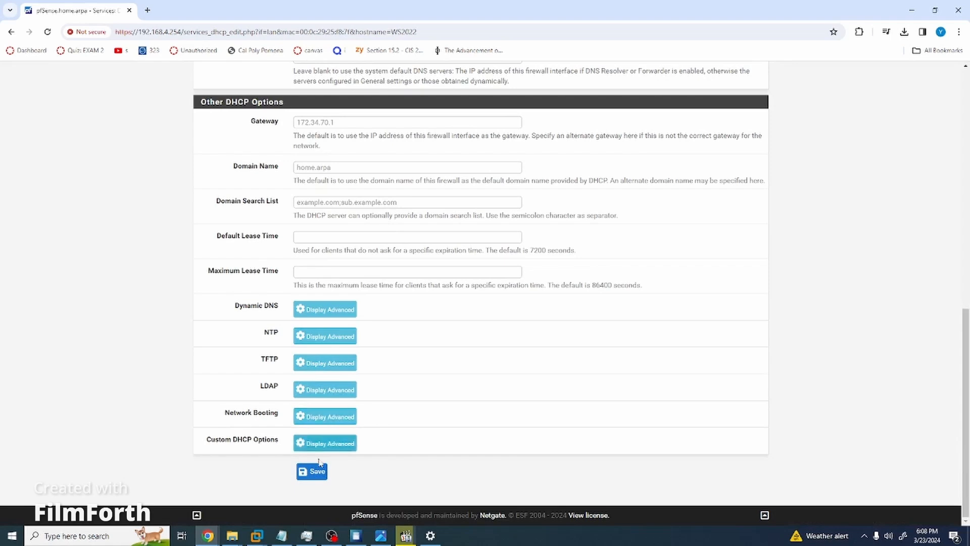
click(312, 469)
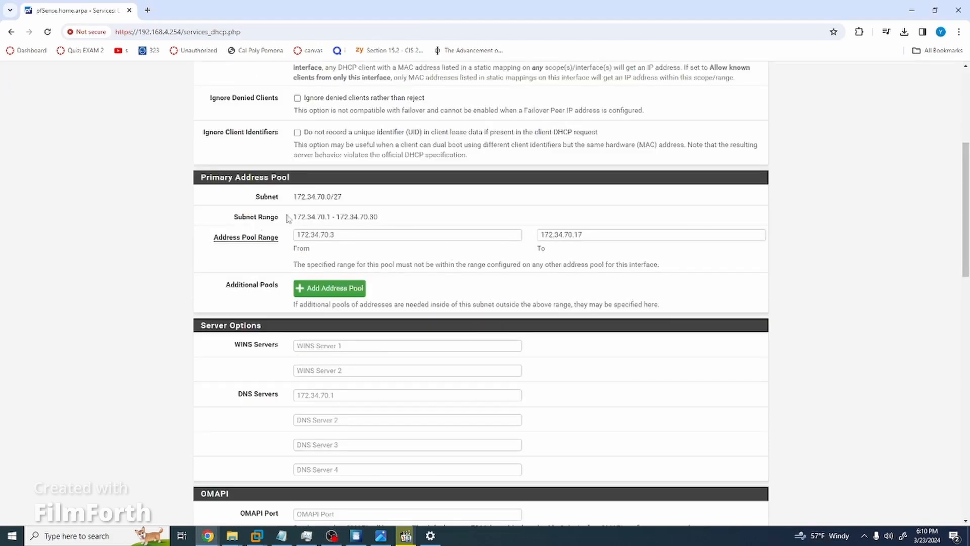
Set the LAN DHCP pool range to 172.34.70.3–172.34.70.17, save, and apply changes.
drag(346, 232, 294, 234)
click(378, 240)
drag(587, 236, 558, 231)
click(656, 278)
scroll(370, 294, down, 6)
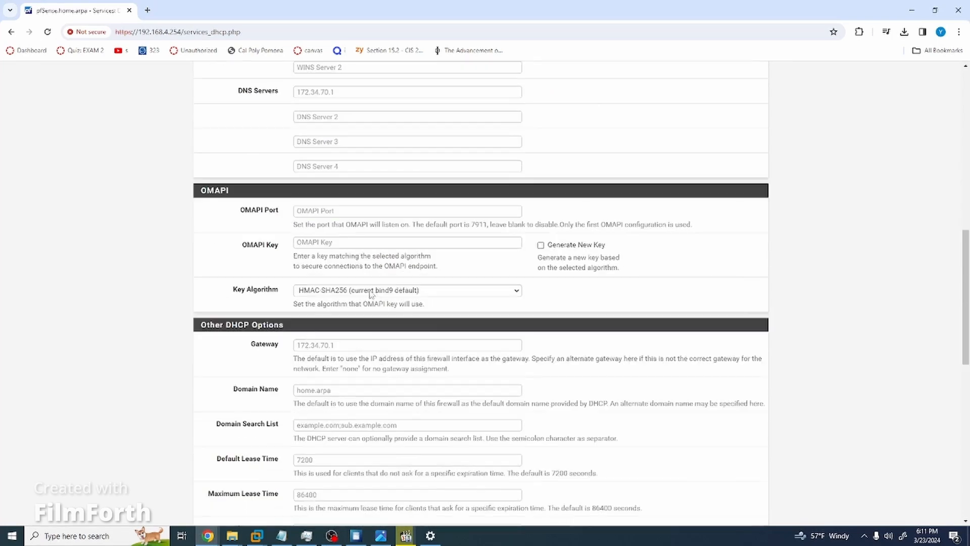
scroll(446, 323, up, 2)
scroll(418, 247, down, 2)
scroll(417, 246, up, 4)
scroll(400, 310, down, 15)
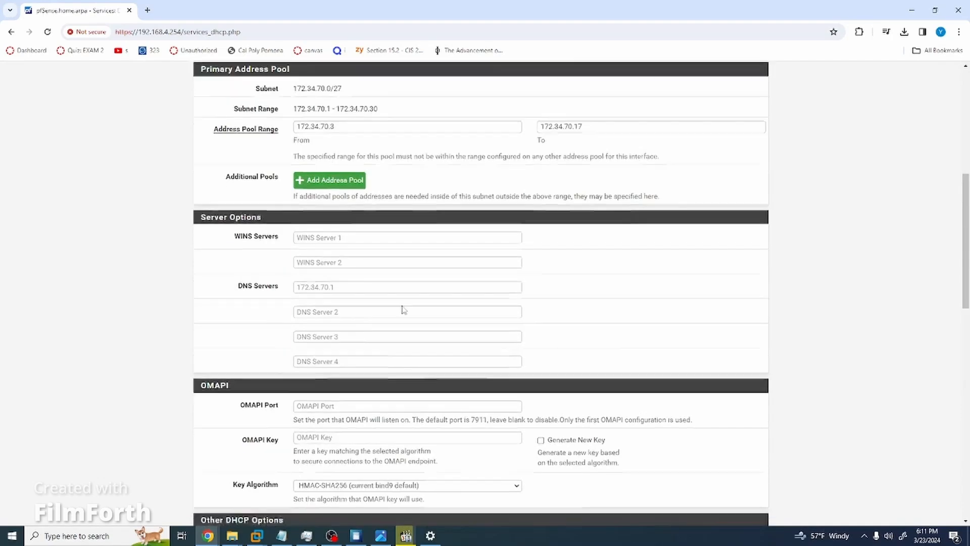
click(326, 409)
scroll(597, 354, up, 15)
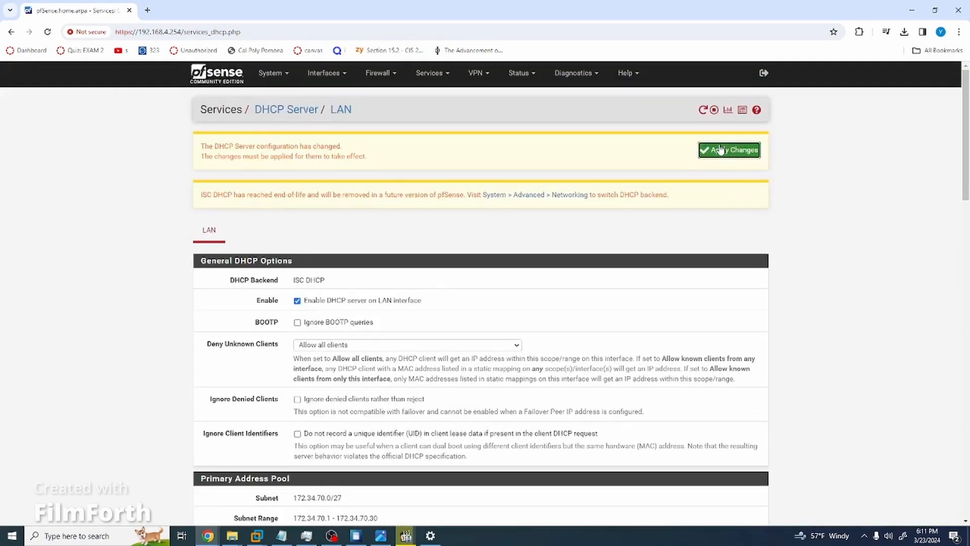
click(721, 150)
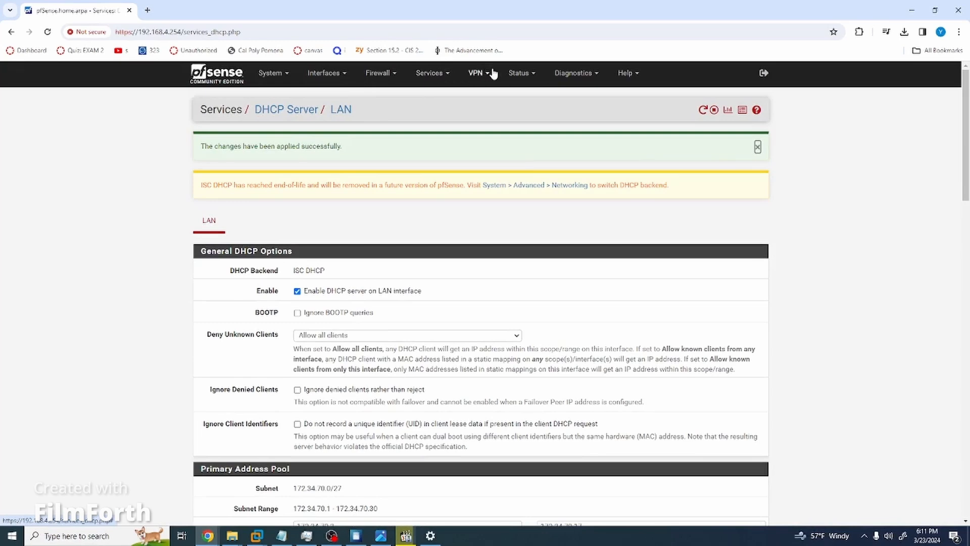
Revisit the LAN DHCP server settings, then open the DHCP Leases list.
click(520, 73)
click(576, 76)
click(431, 73)
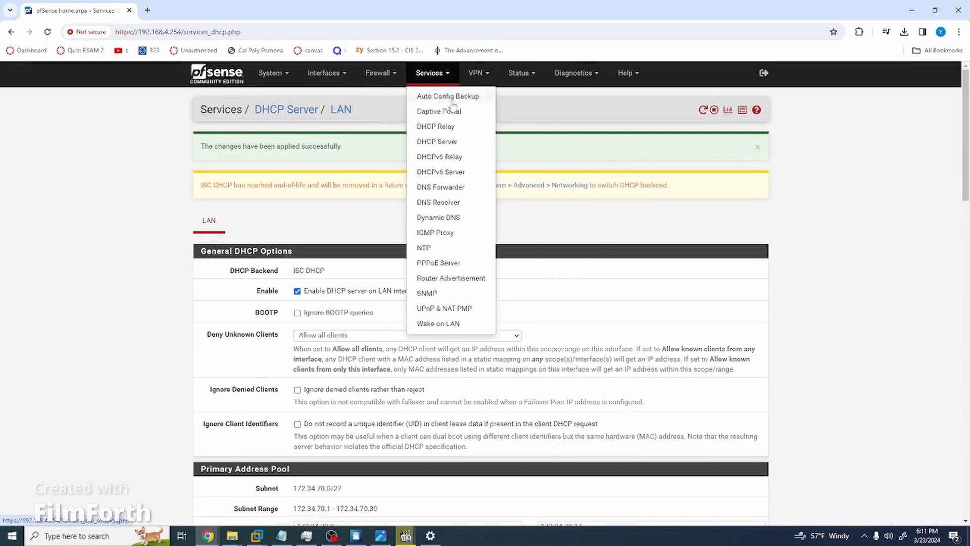
click(453, 142)
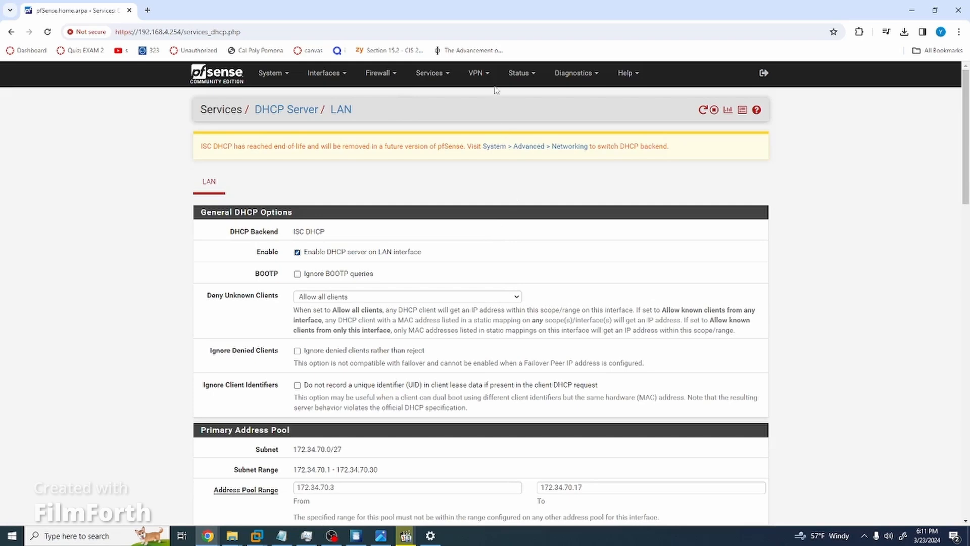
click(428, 75)
click(447, 141)
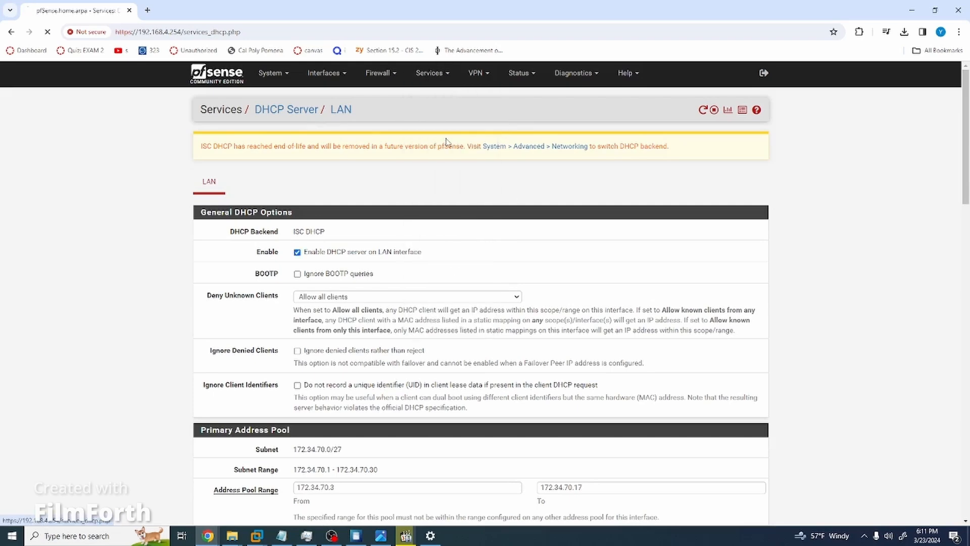
scroll(351, 291, down, 7)
scroll(351, 291, up, 7)
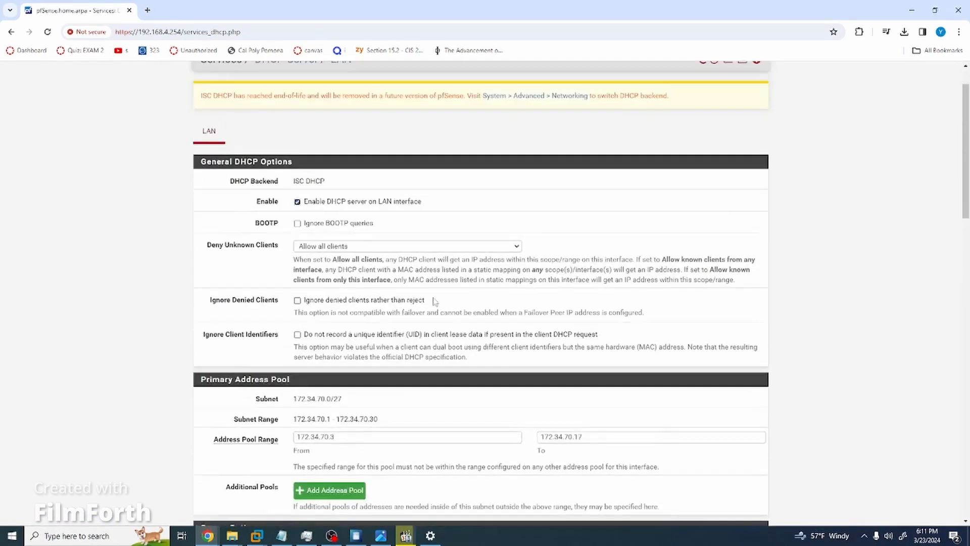
click(518, 74)
click(550, 147)
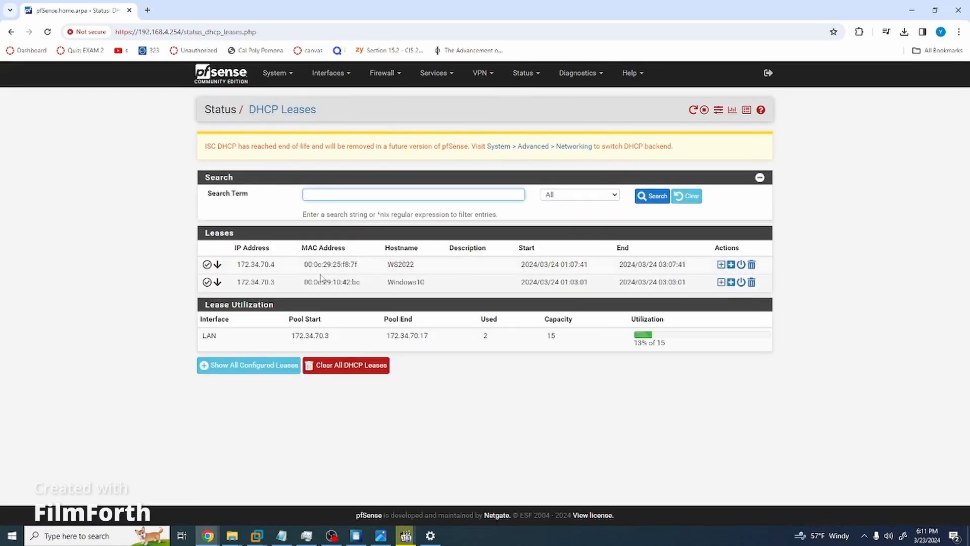
Add a WS2022 static mapping with IP 172.34.70.2, save it, and apply the LAN DHCP changes.
click(721, 264)
scroll(455, 253, down, 3)
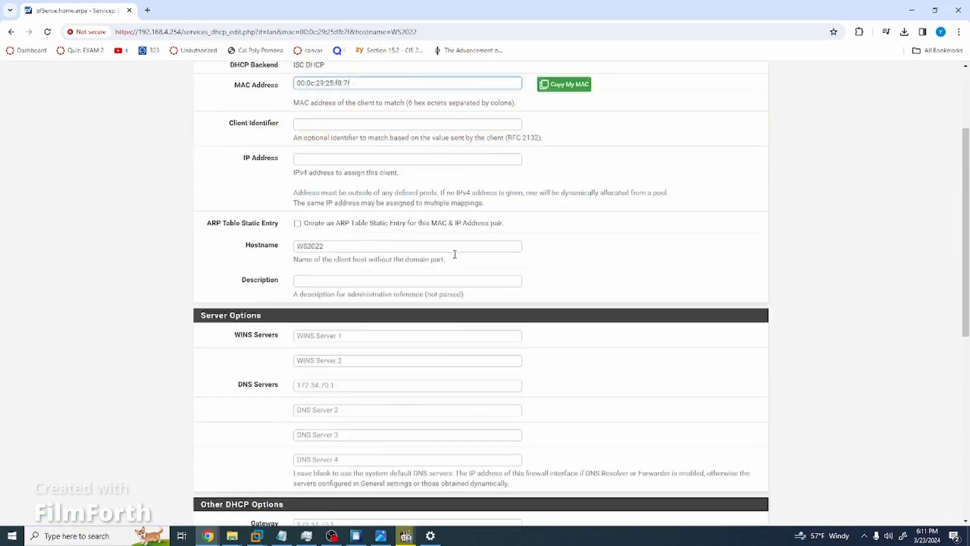
scroll(444, 256, up, 3)
click(324, 292)
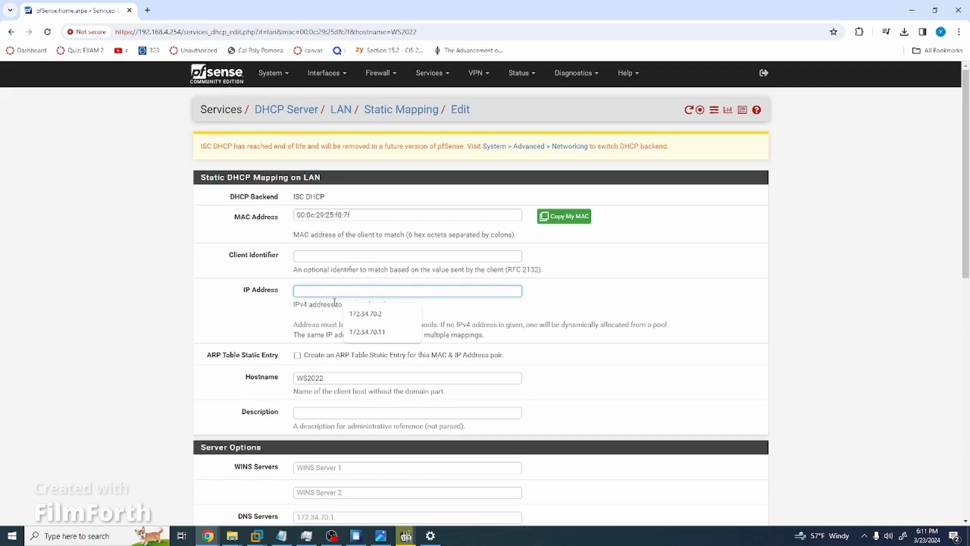
click(365, 315)
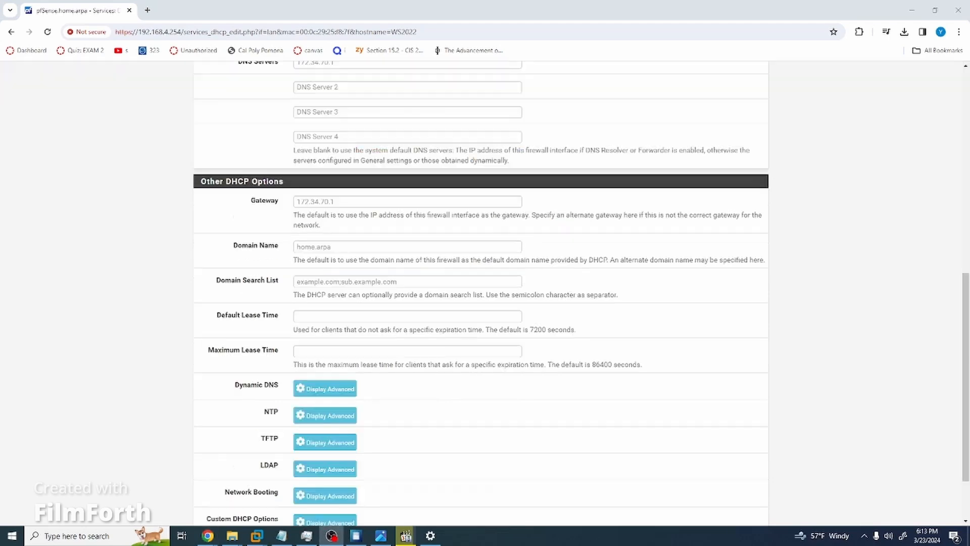
scroll(845, 302, up, 10)
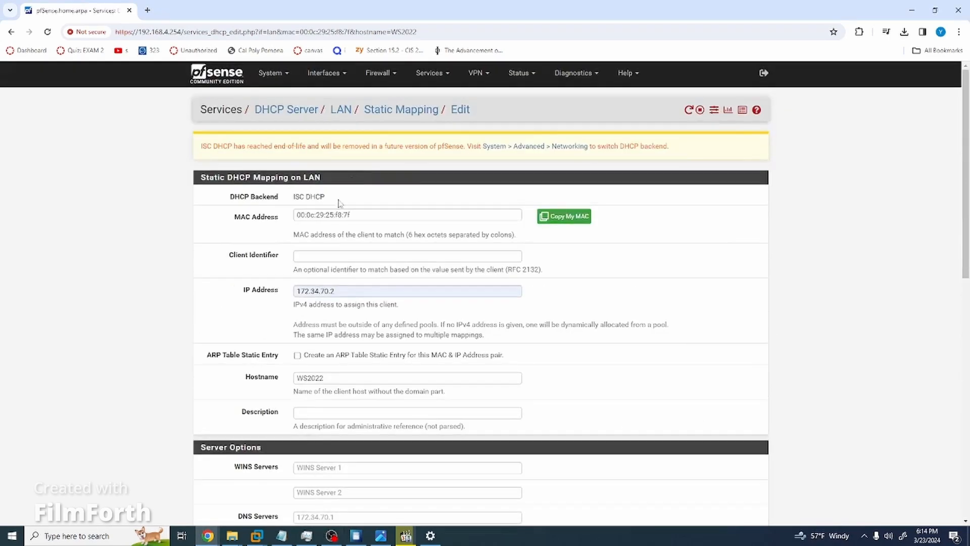
scroll(357, 464, down, 12)
click(312, 471)
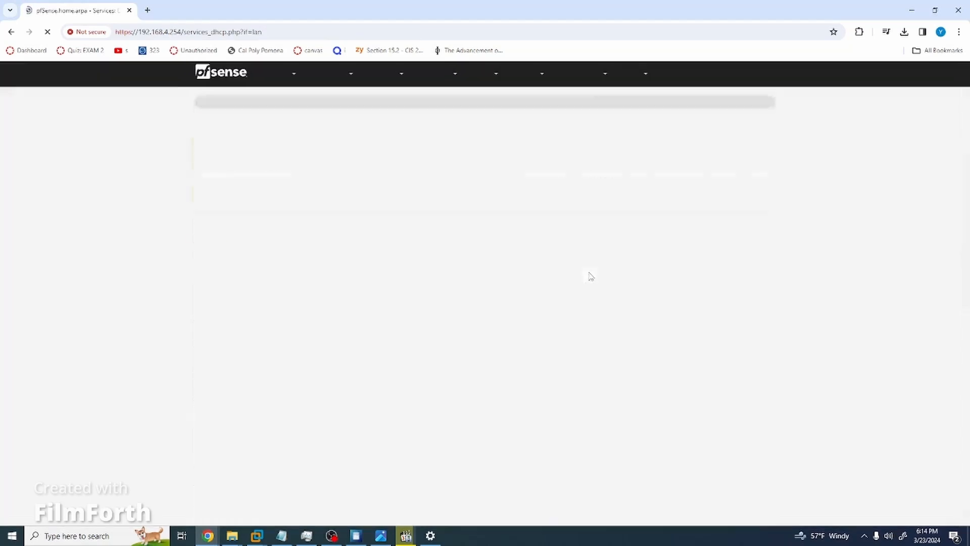
click(735, 154)
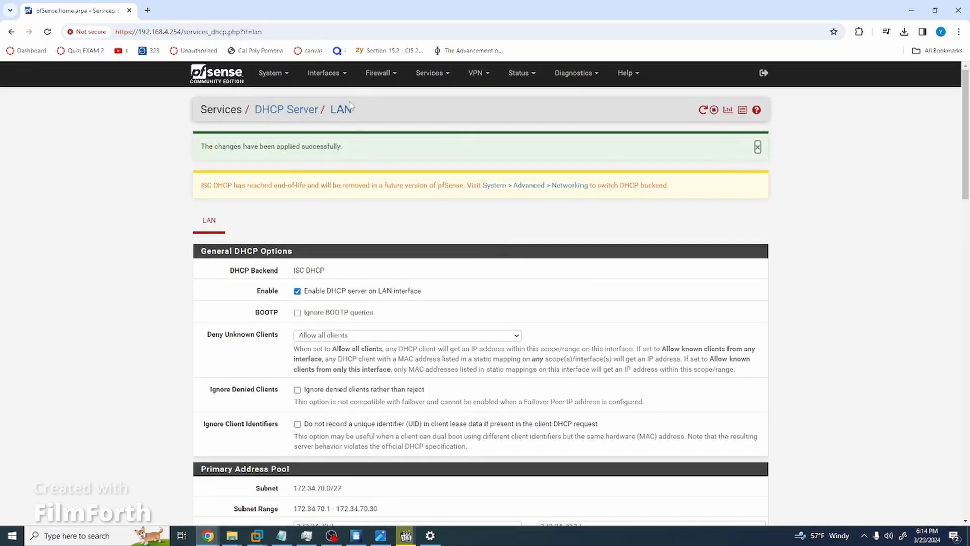
click(523, 73)
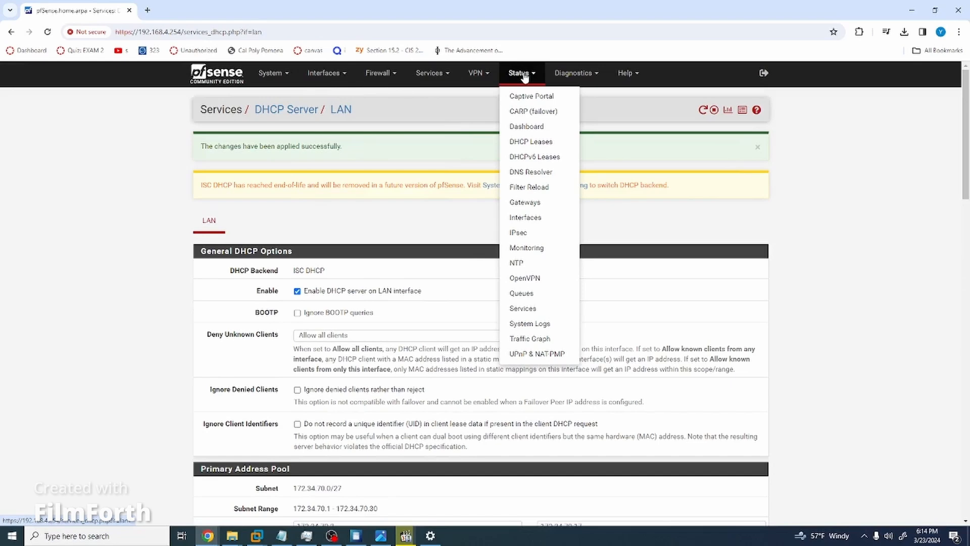
Verify WS2022's static 172.34.70.2 lease, start mapping its 172.34.70.4 lease, then return to the server VM.
click(530, 142)
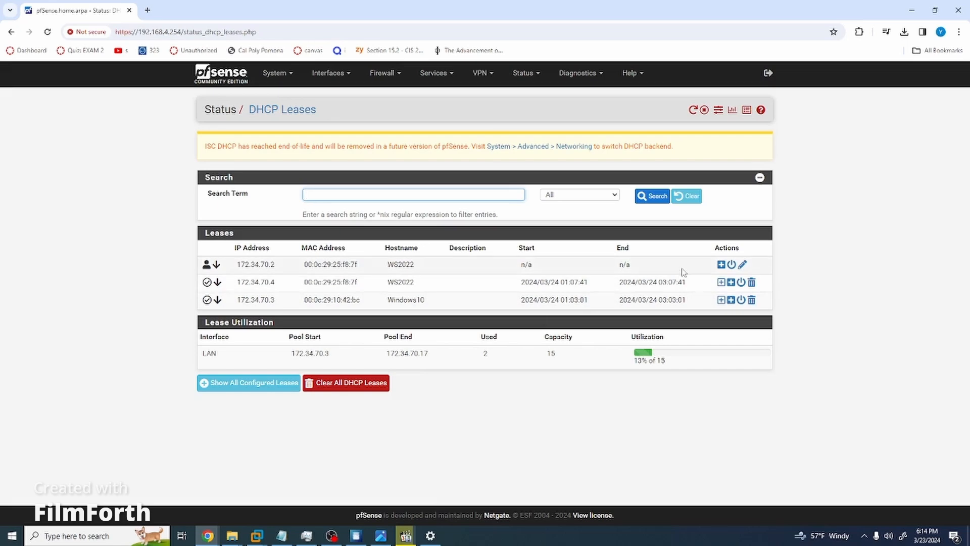
click(721, 283)
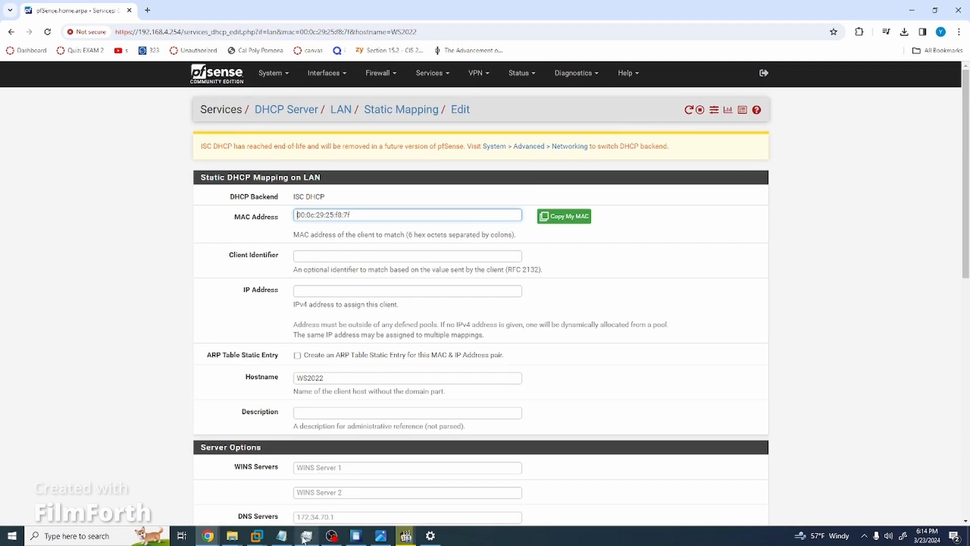
mouse_move(272, 535)
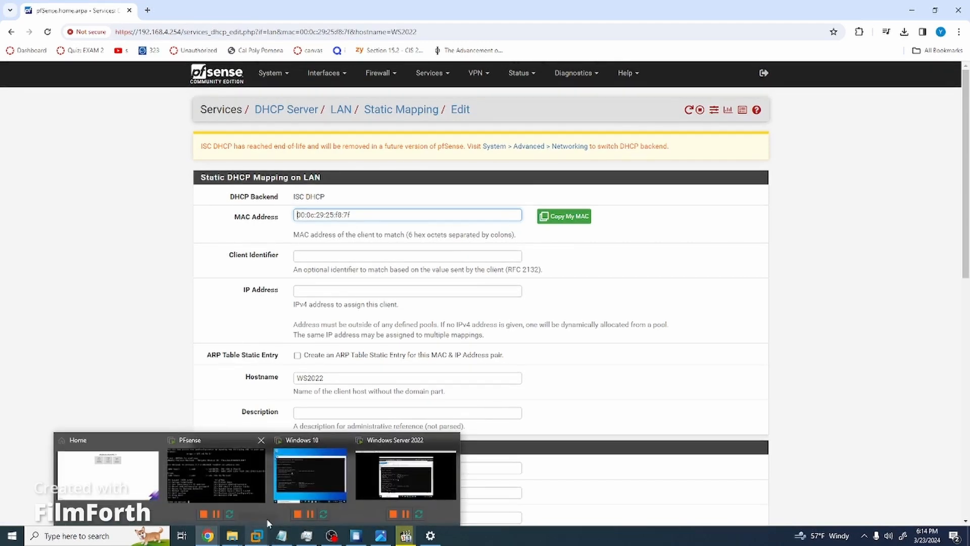
click(426, 465)
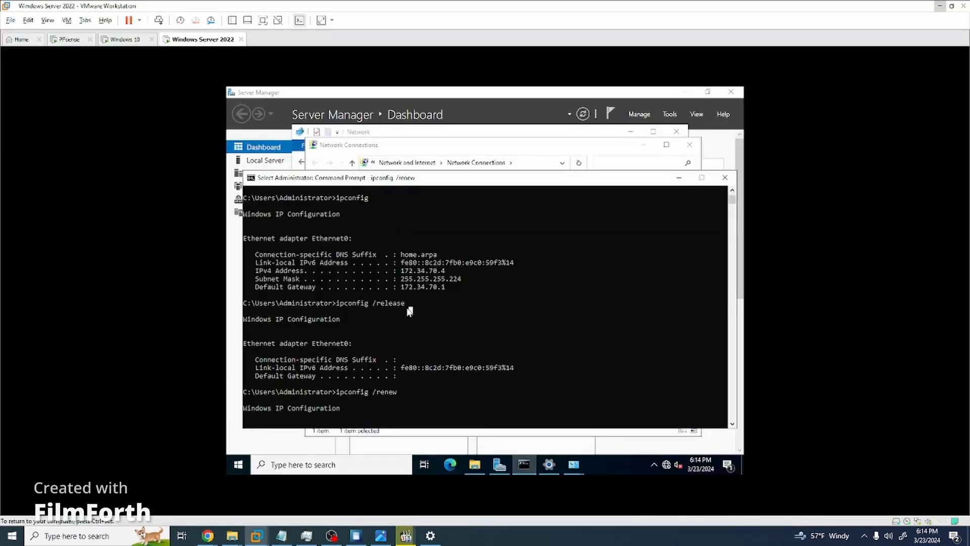
Leave the Command Prompt and open the server's Ethernet0 adapter properties.
drag(407, 307, 378, 316)
click(462, 358)
click(677, 180)
right_click(419, 210)
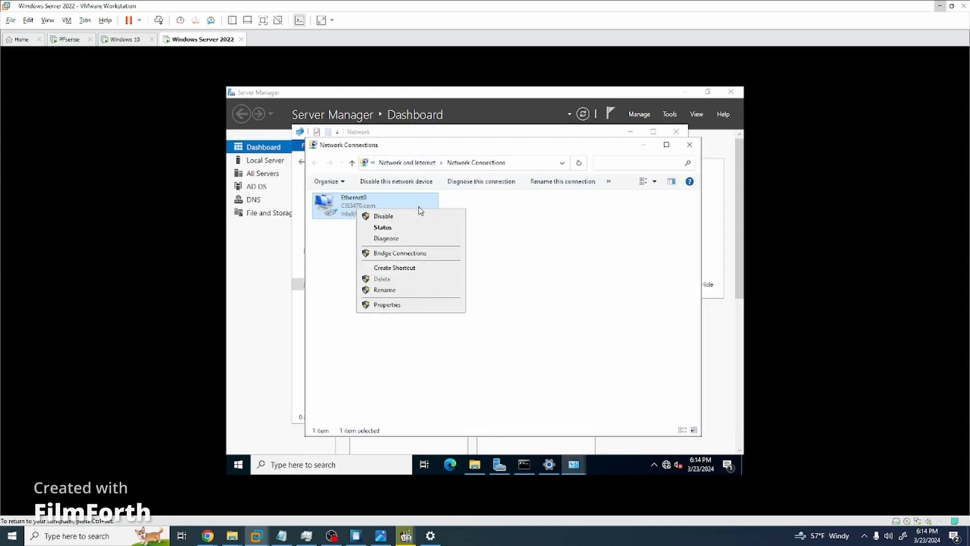
click(387, 305)
Set static IPv4 172.34.70.2, mask 255.255.255.224, gateway 172.34.70.1, DNS 127.0.0.1, and save.
click(393, 298)
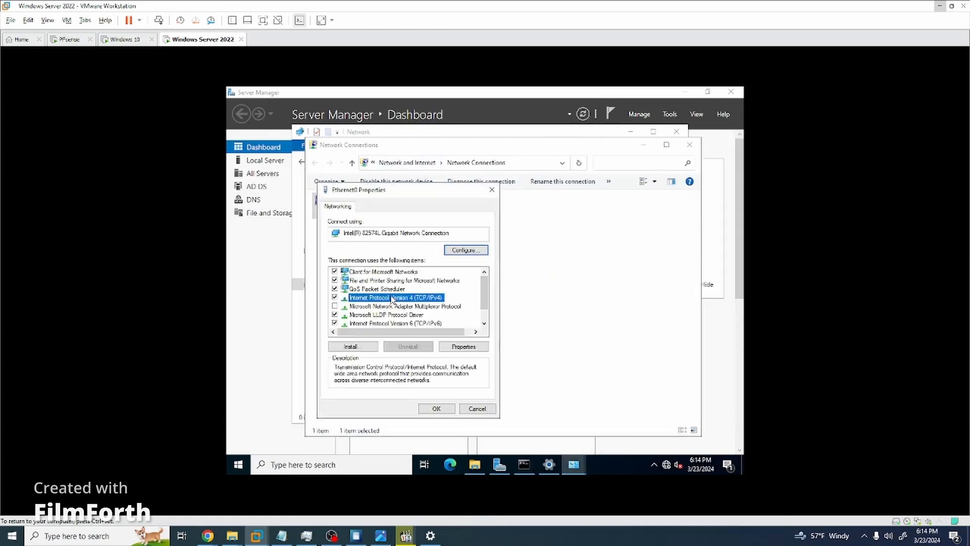
double_click(392, 299)
click(362, 300)
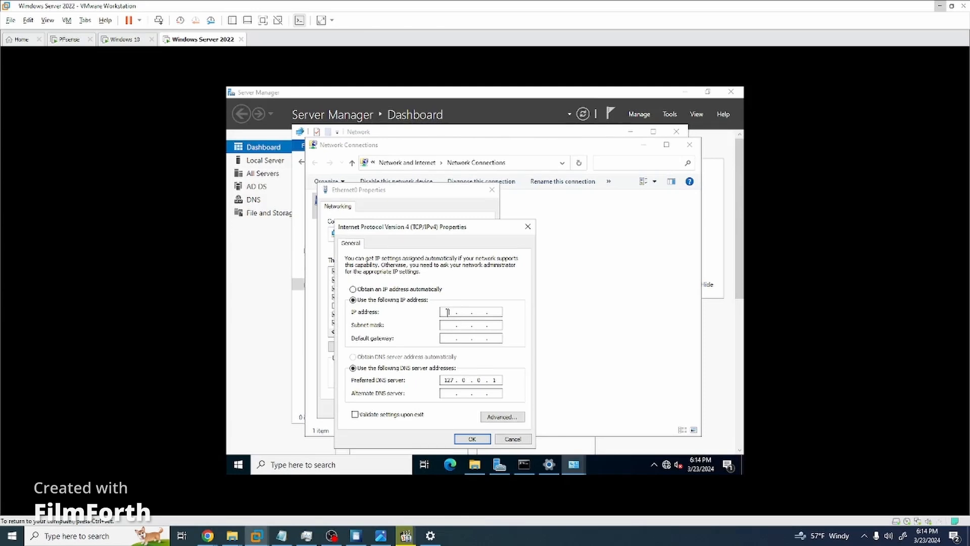
text(172 . 34 . 70 . 2)
key(Return)
click(564, 312)
click(481, 312)
text(2)
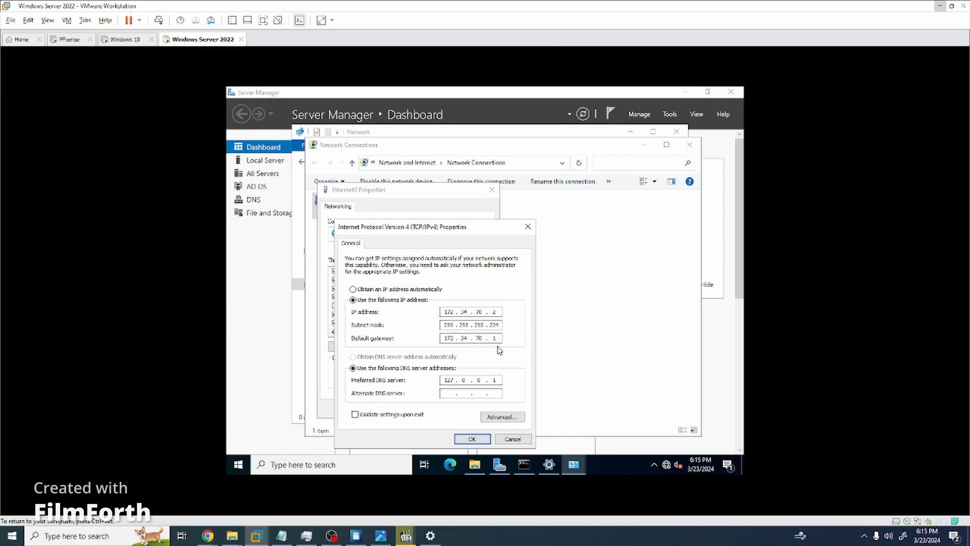
click(472, 438)
click(430, 407)
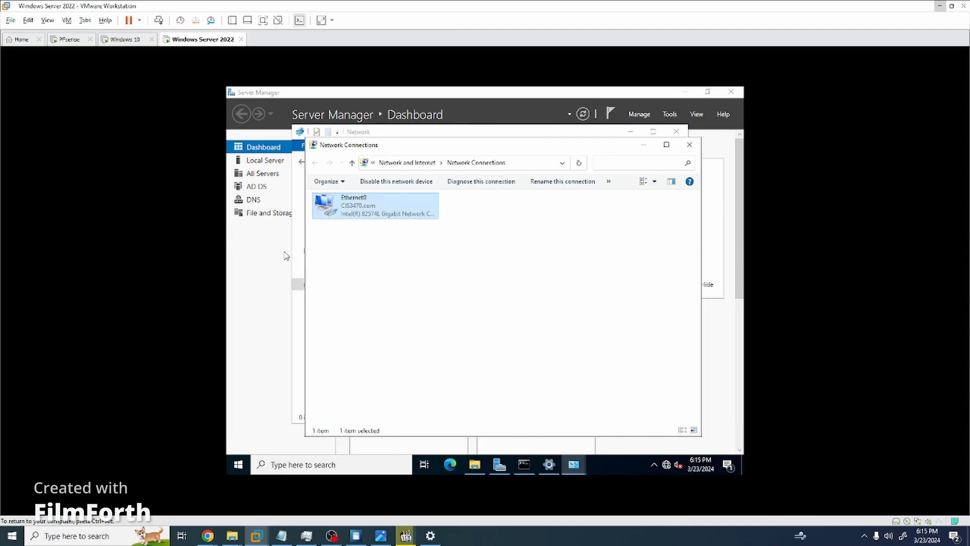
Run ipconfig on the server and check that it reports 172.34.70.2.
click(524, 464)
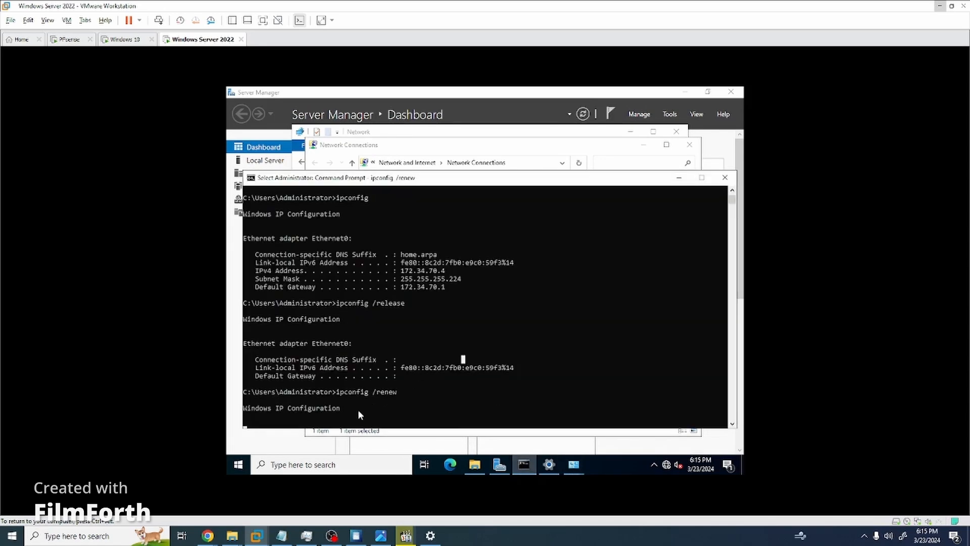
key(Escape)
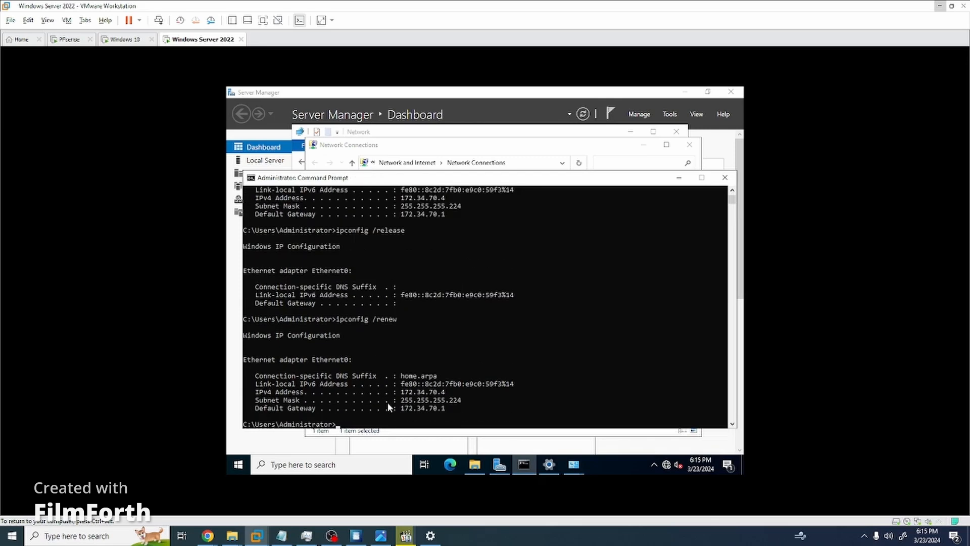
text(ipconfig)
key(Return)
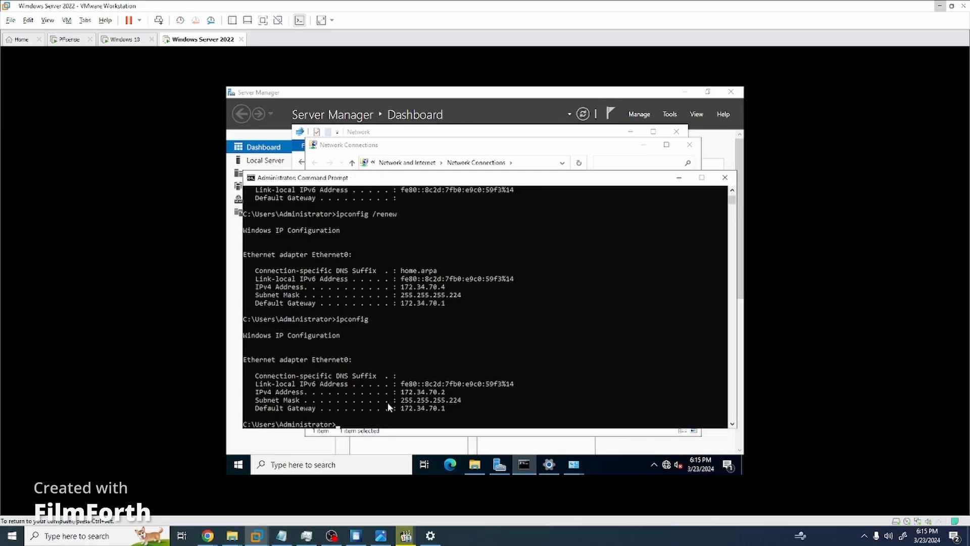
double_click(441, 393)
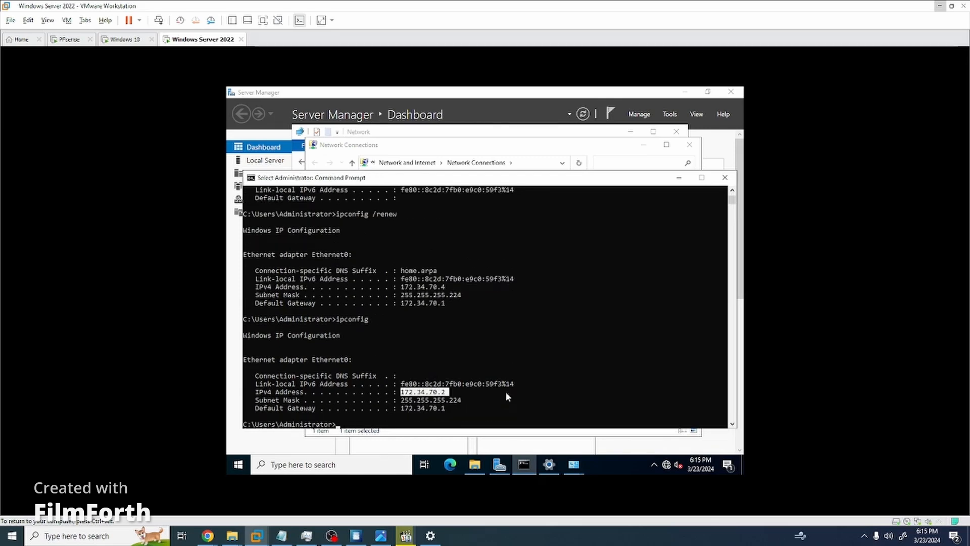
double_click(440, 397)
Switch over to the pfSense browser window.
click(499, 400)
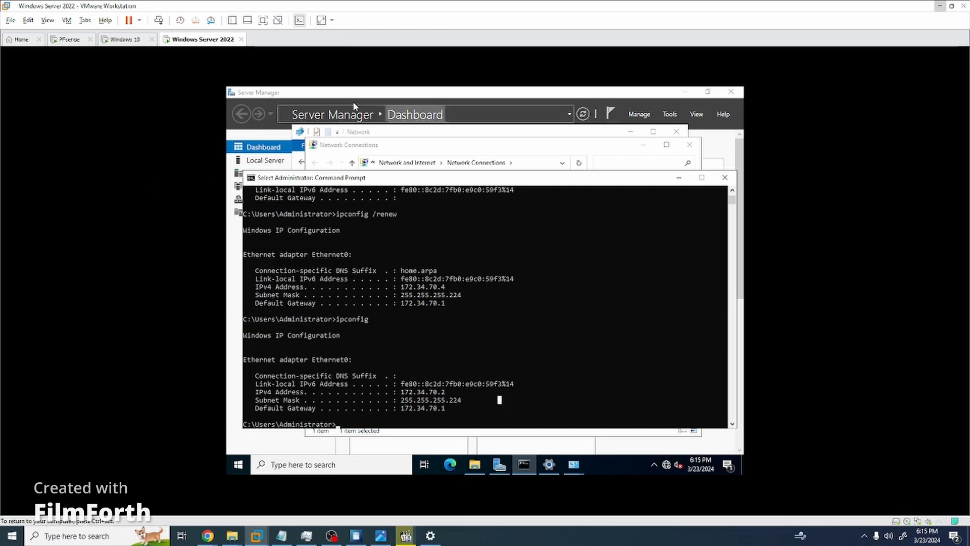
mouse_move(211, 539)
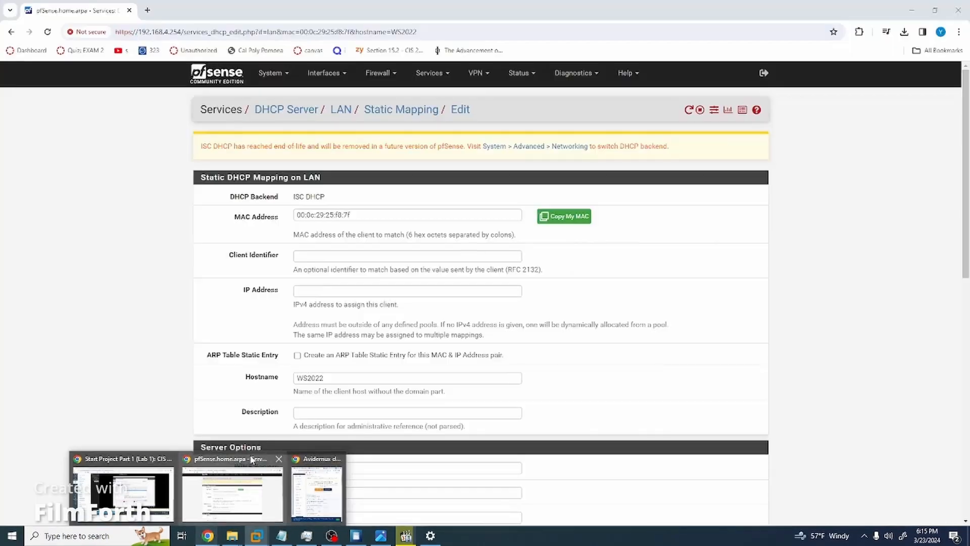
click(241, 463)
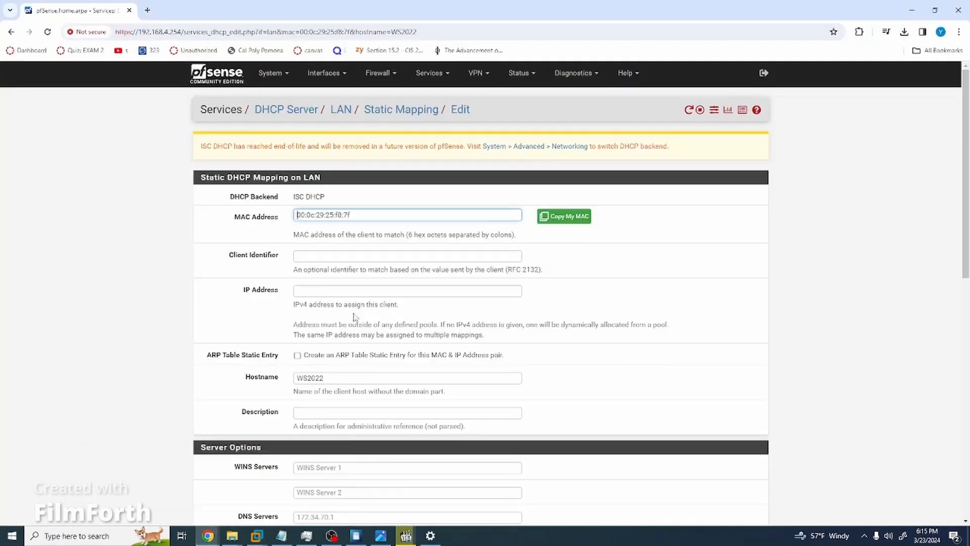
Open Status > DHCP Leases and check WS2022 at 172.34.70.2 and Windows10 at 172.34.70.3.
click(521, 75)
click(535, 143)
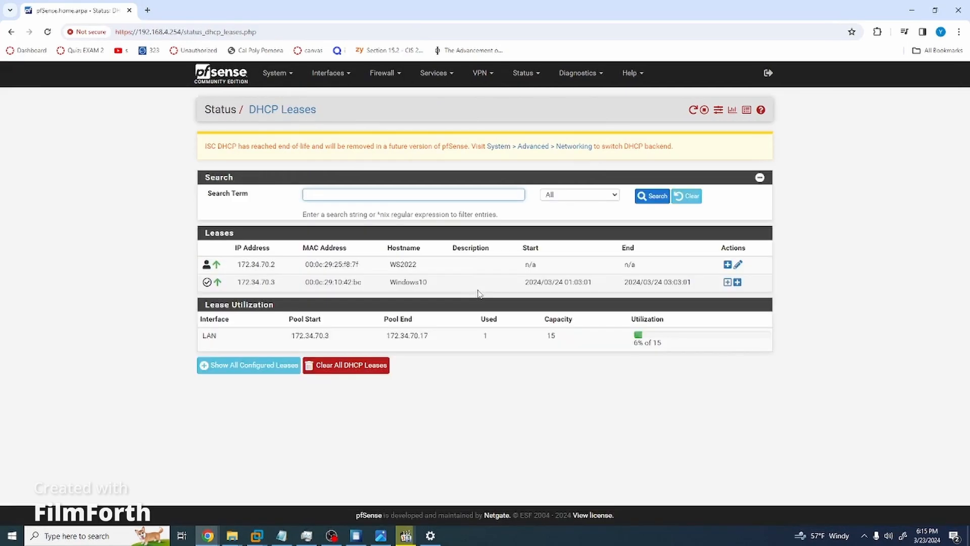
drag(639, 263, 307, 267)
click(474, 272)
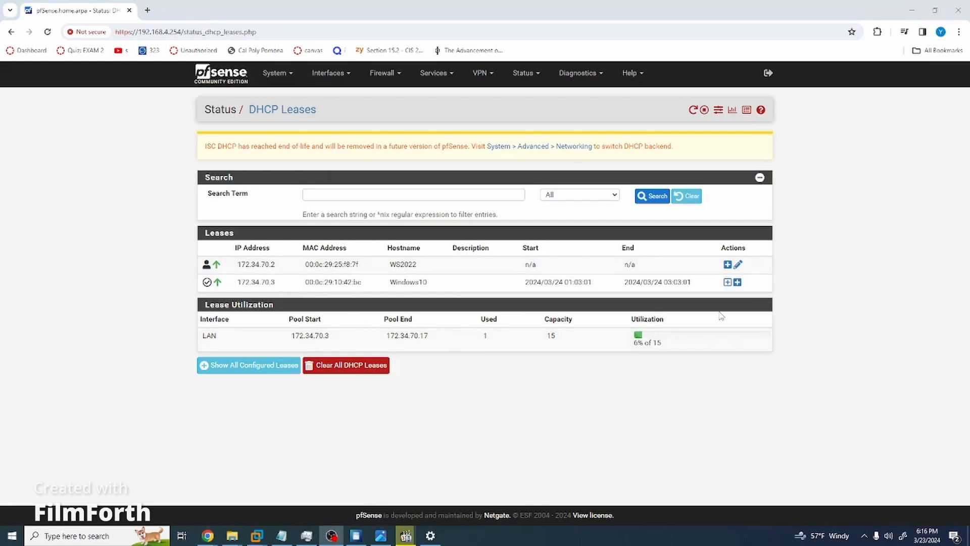
Switch back to the Windows 10 VM in VMware Workstation.
click(519, 399)
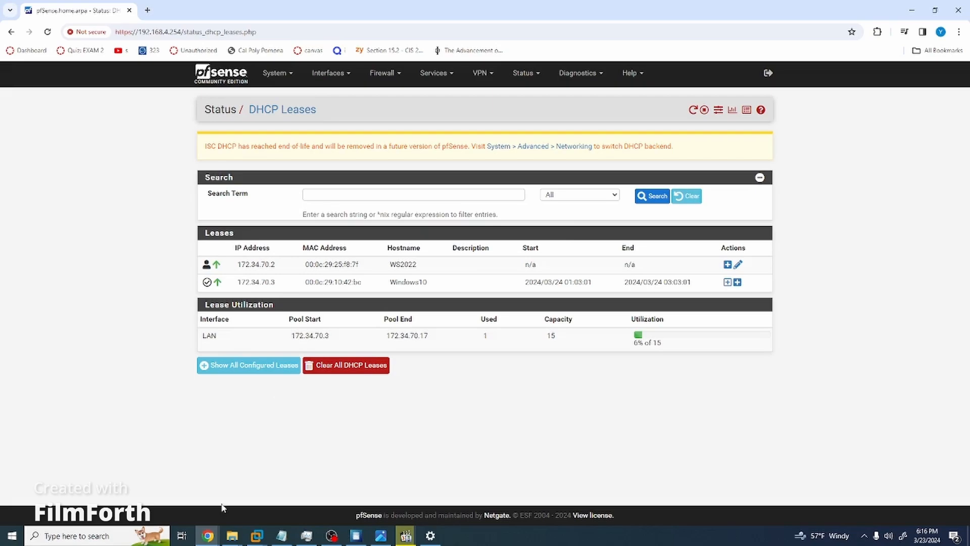
mouse_move(257, 535)
click(337, 467)
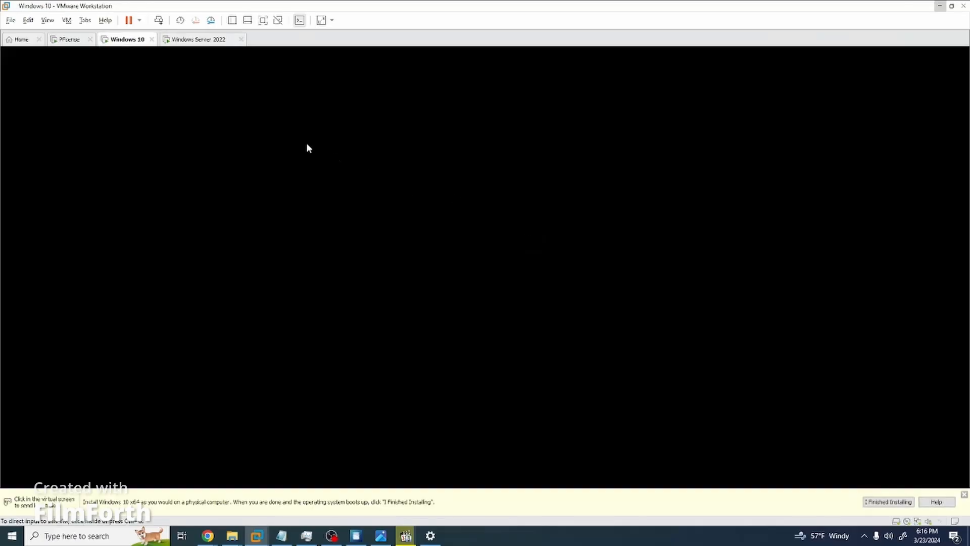
Wake the Windows 10 VM's desktop and bring up the network tray icon's menu.
click(448, 191)
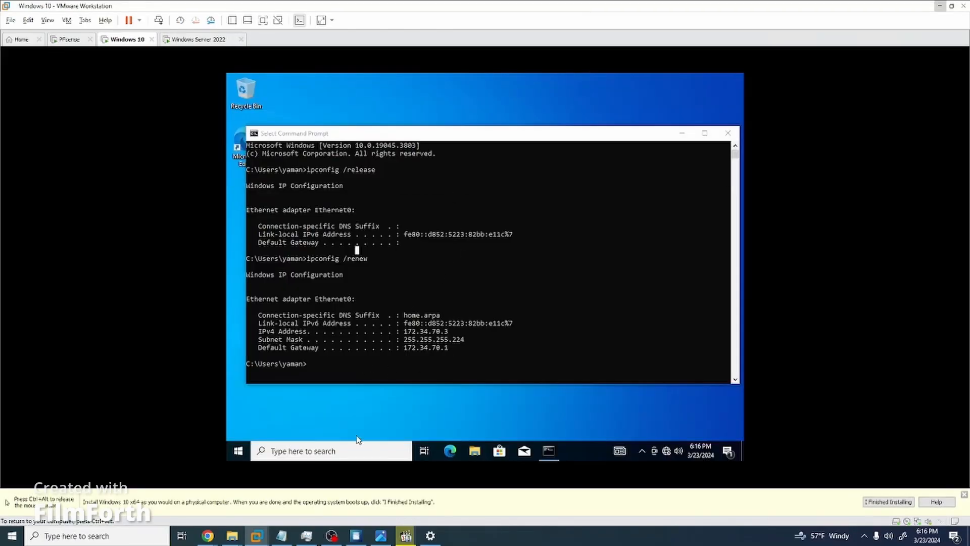
right_click(667, 451)
click(661, 423)
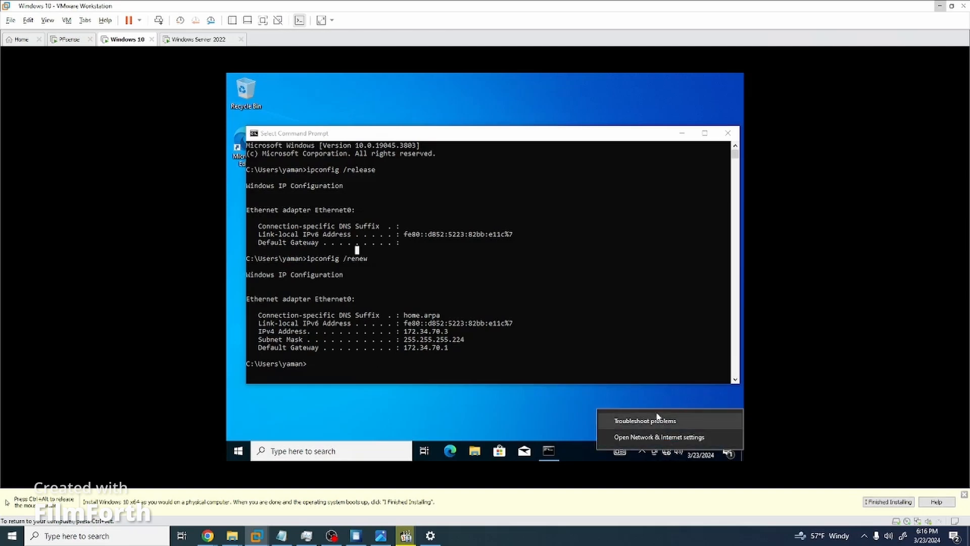
click(240, 447)
click(238, 450)
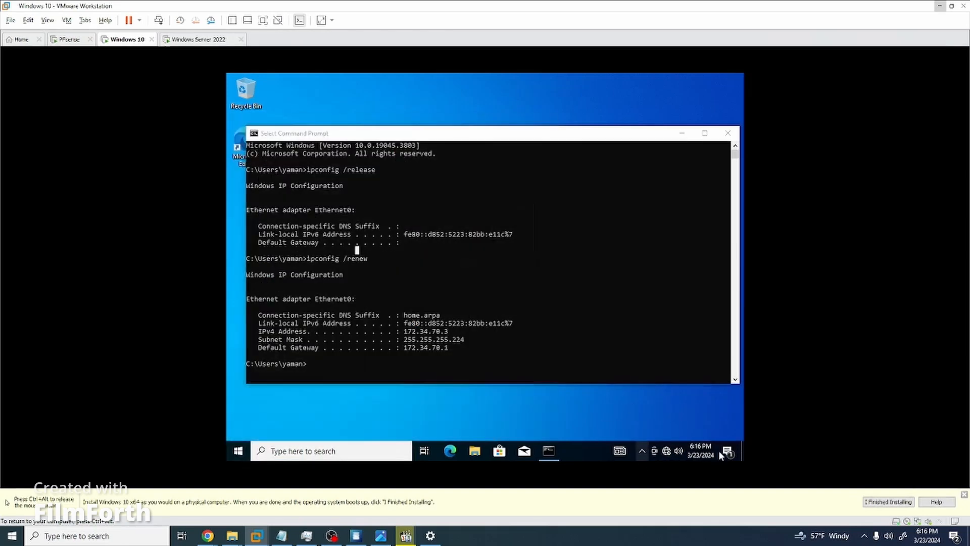
right_click(666, 451)
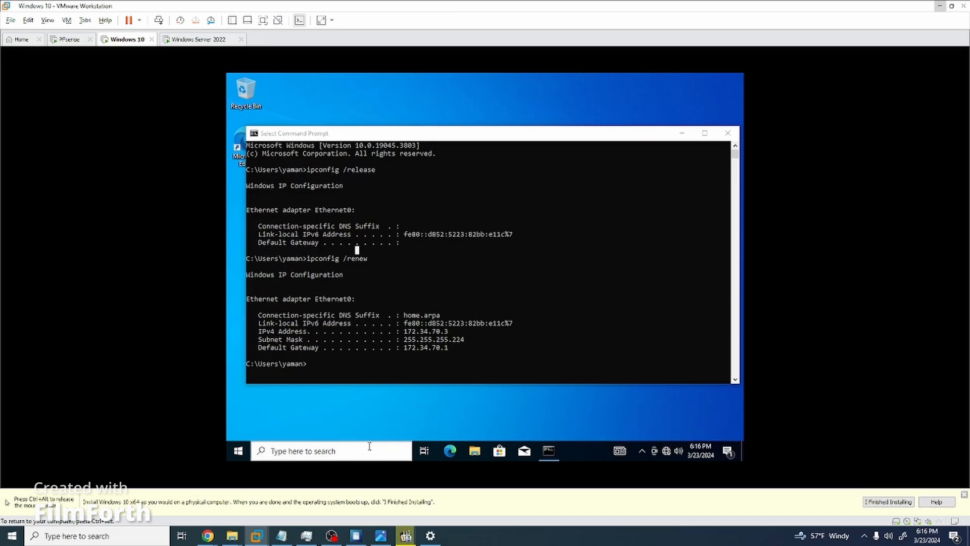
Open File Explorer and go to the About page for This PC.
click(329, 451)
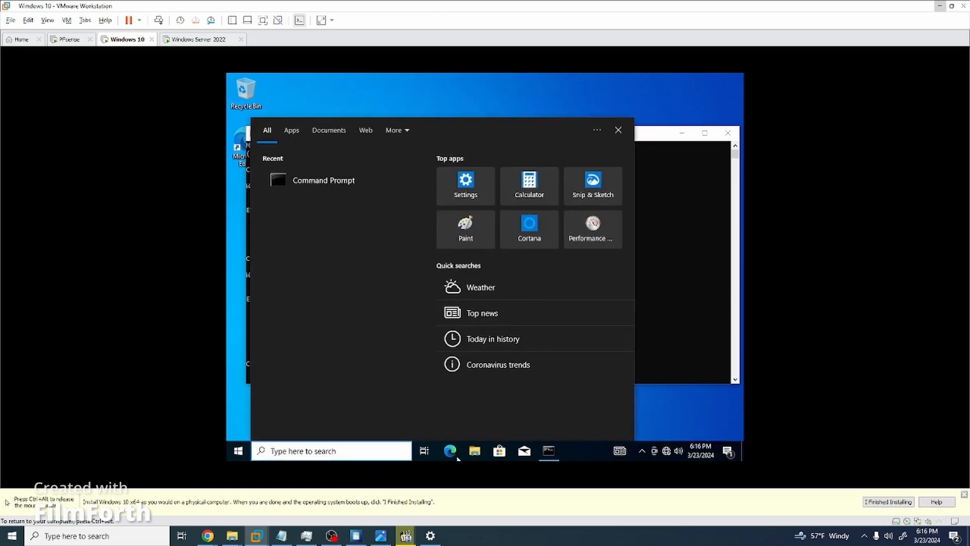
click(474, 451)
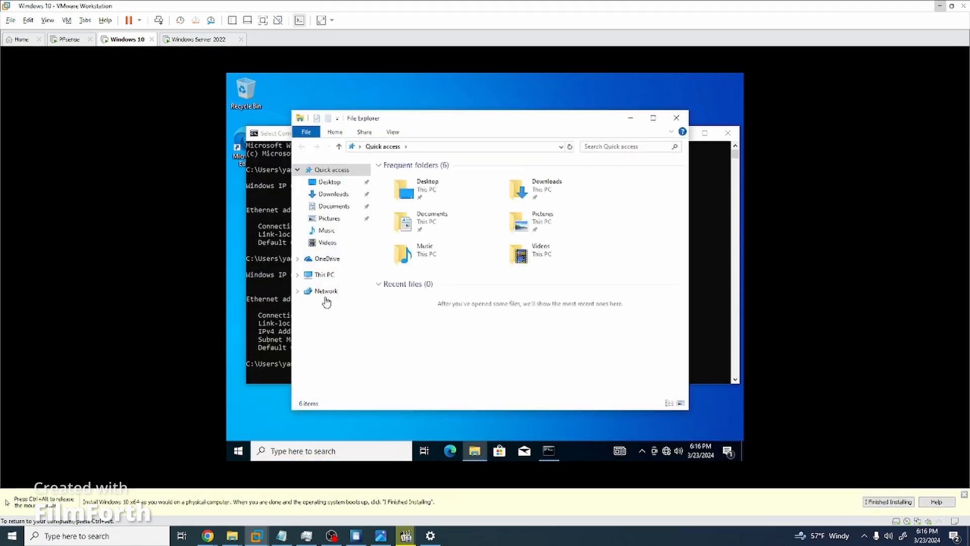
click(324, 275)
right_click(324, 275)
click(361, 404)
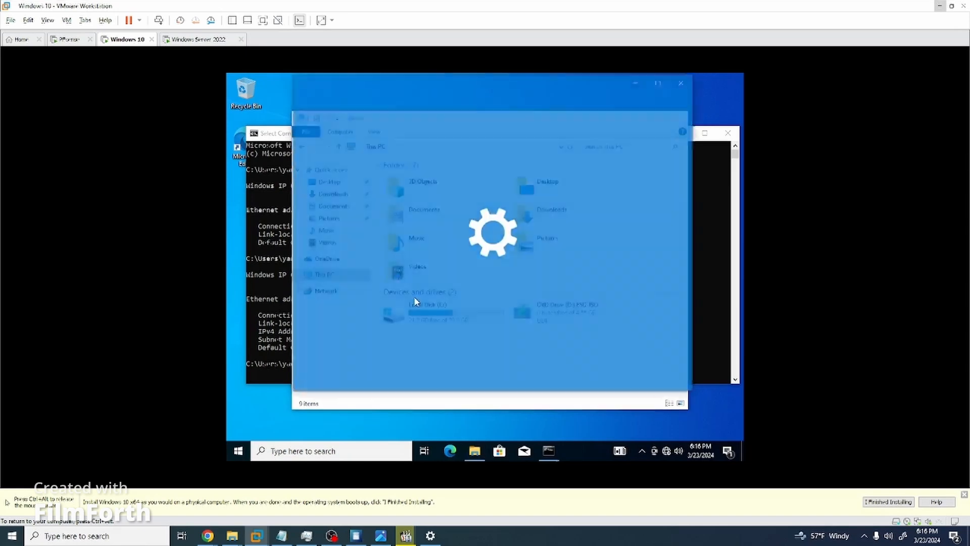
Open Advanced system settings, the Computer Name tab, and the rename/domain Change dialog.
scroll(563, 306, down, 5)
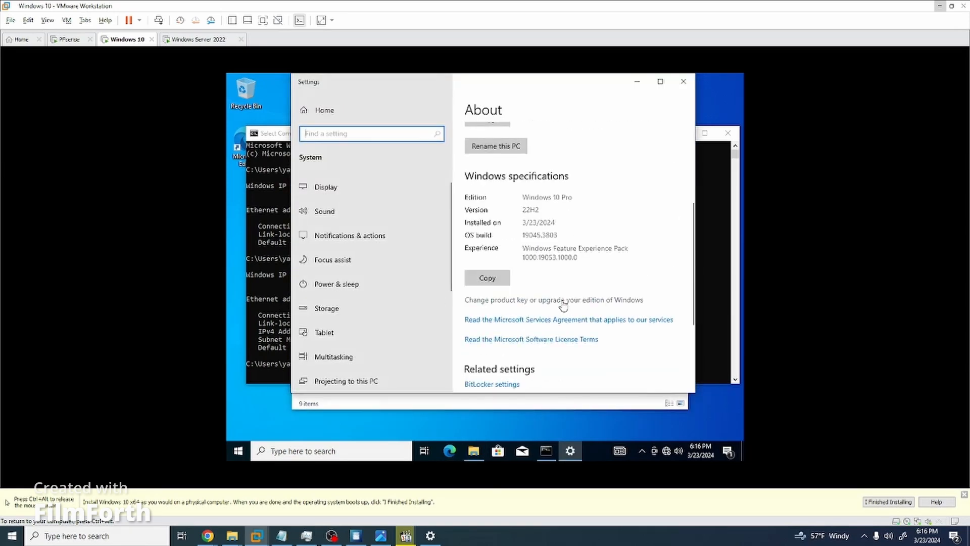
scroll(586, 243, up, 5)
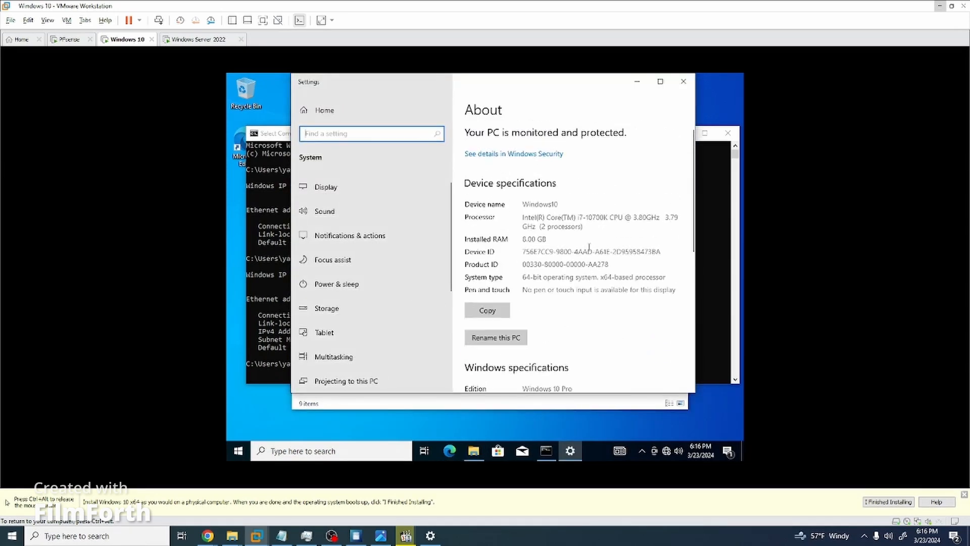
scroll(588, 248, down, 7)
scroll(568, 272, down, 2)
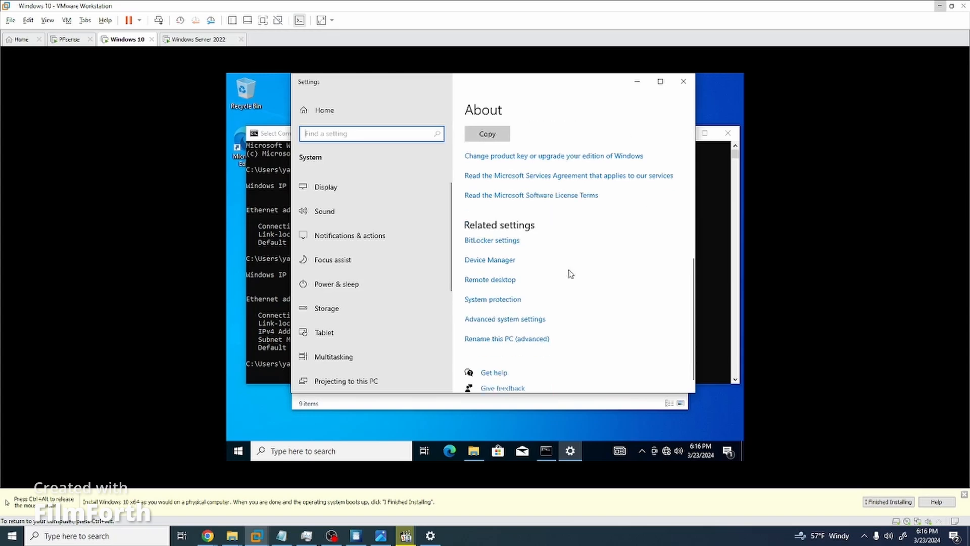
click(524, 307)
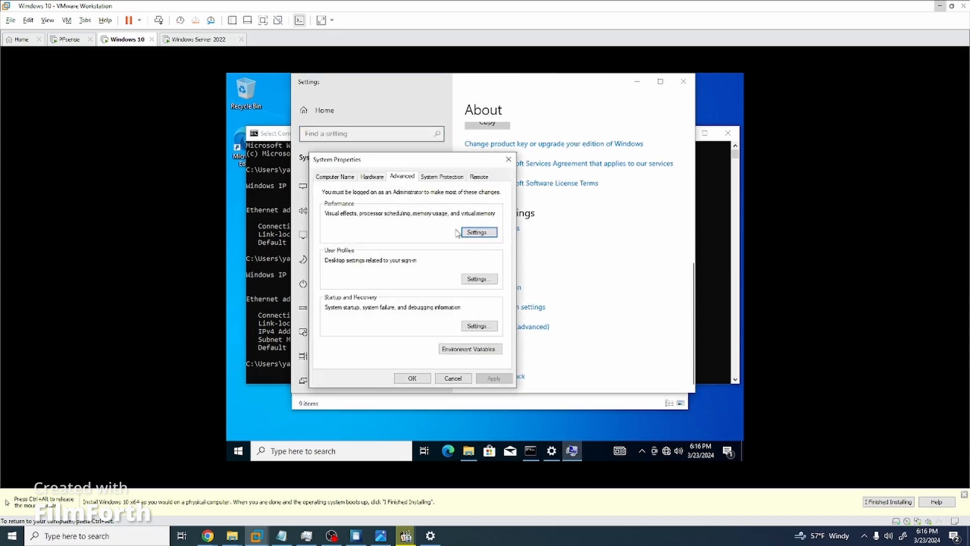
click(319, 178)
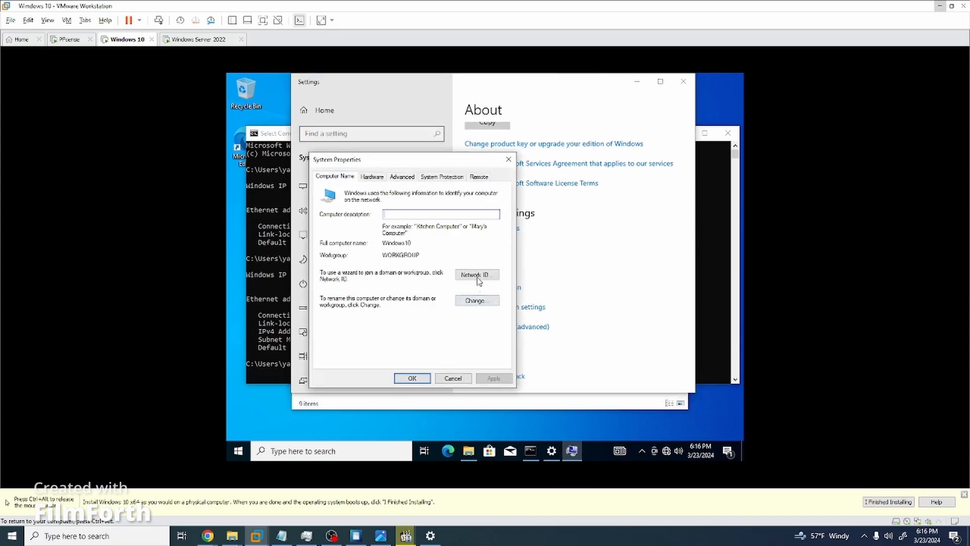
click(477, 302)
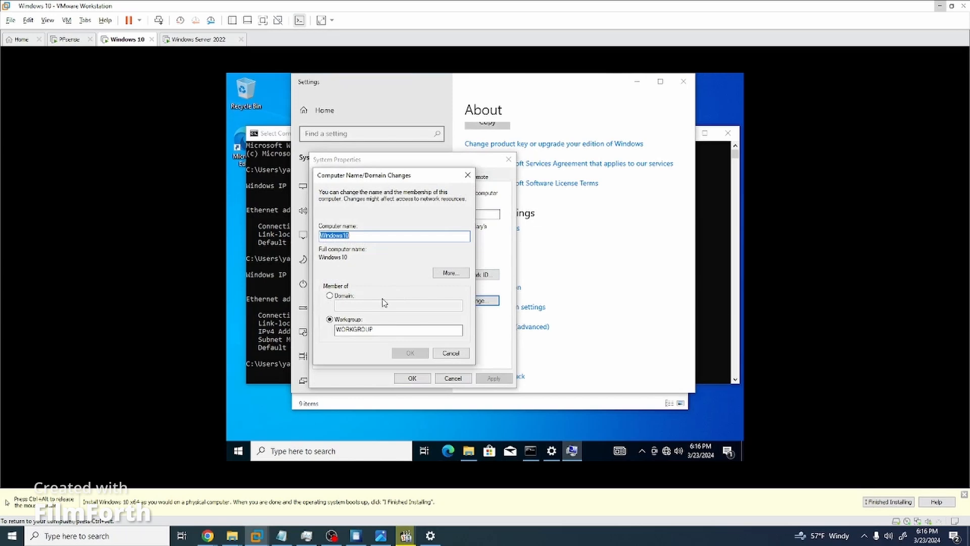
Choose Domain membership CIS3470 and submit the CIS3470\Administrator credentials.
click(329, 296)
click(360, 305)
text(CIS3470)
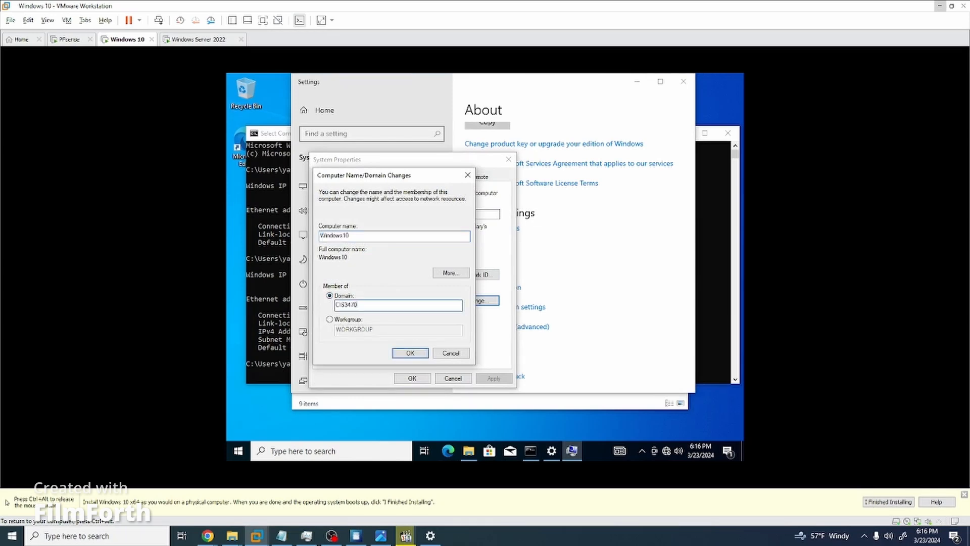
click(410, 353)
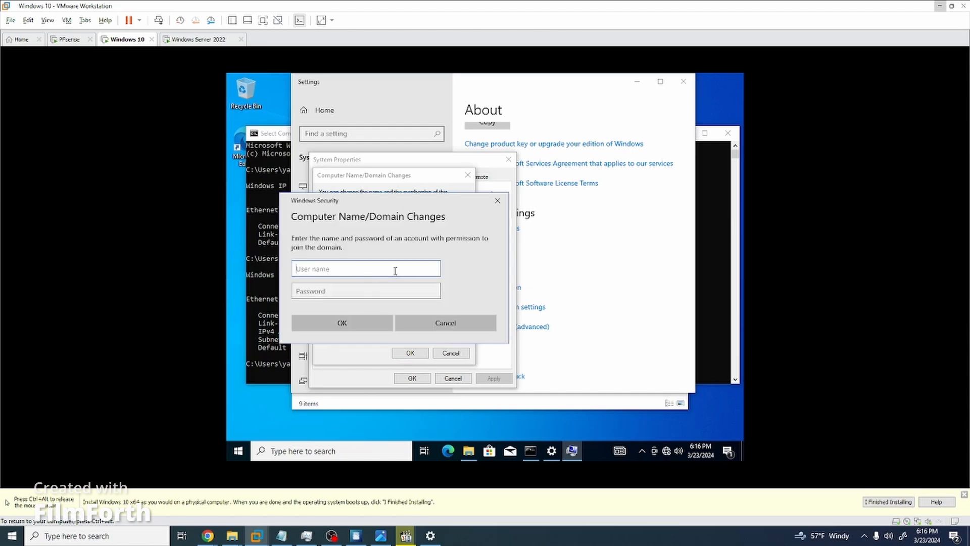
text(CIS3470\Administrator)
key(Tab)
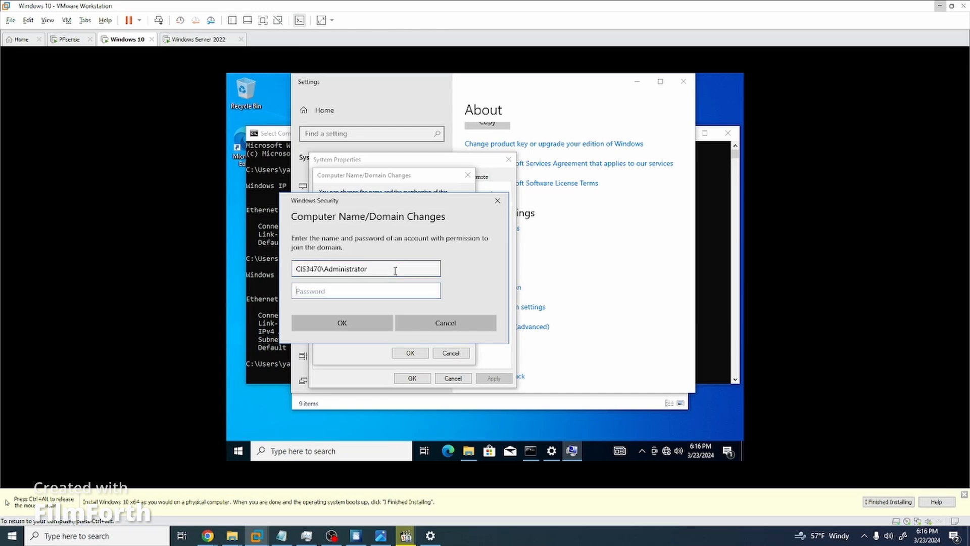
text(Password123)
key(Return)
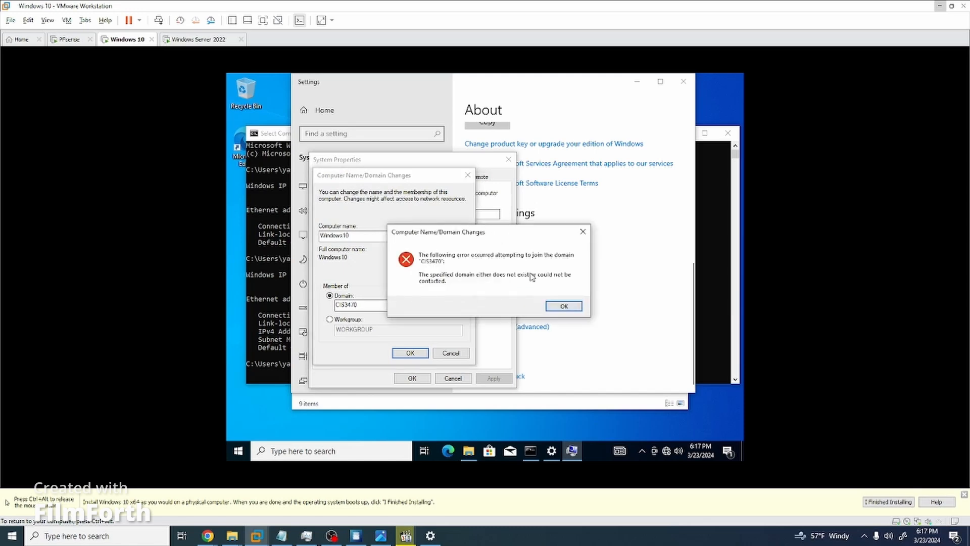
After the domain-not-found error, retry the CIS3470 join with re-entered credentials.
click(565, 306)
click(414, 353)
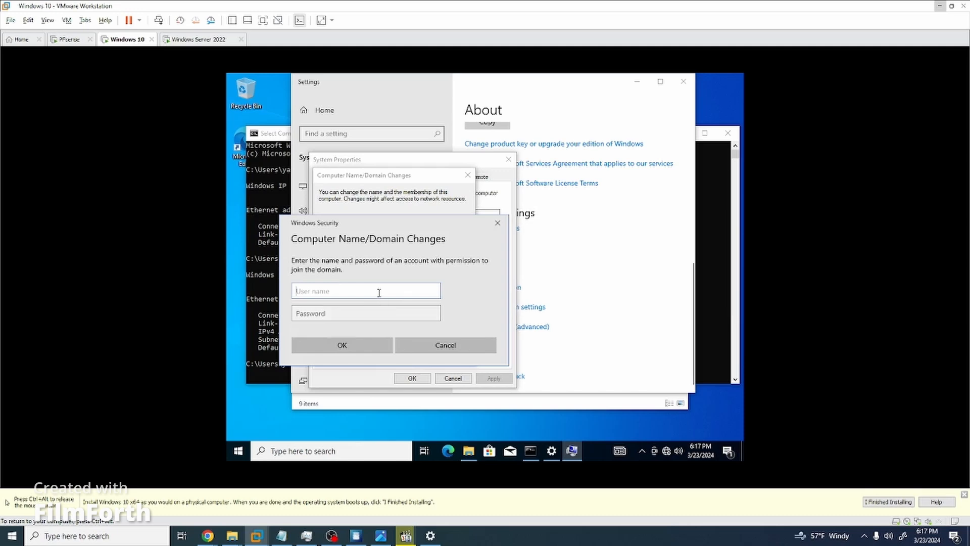
text(CIS3470)
key(Tab)
text(Password123!)
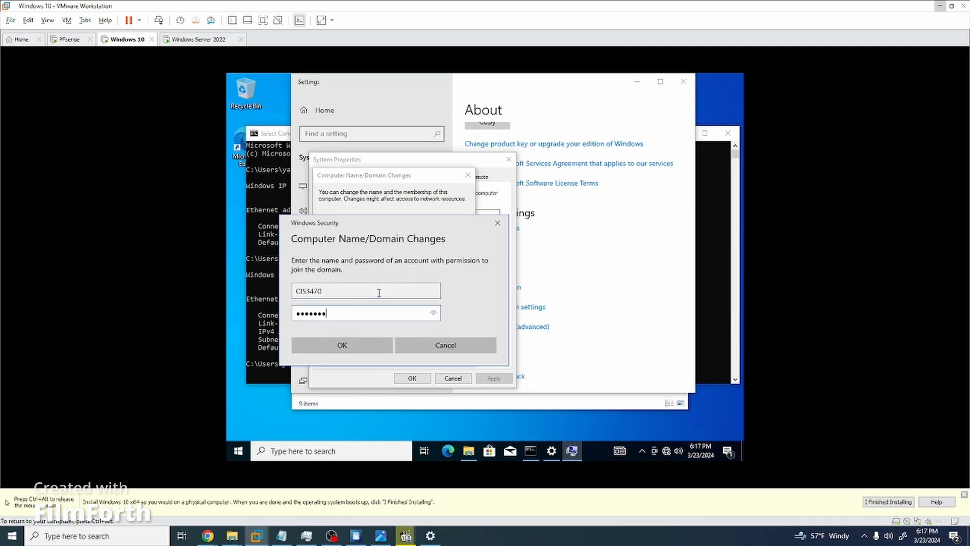
key(Return)
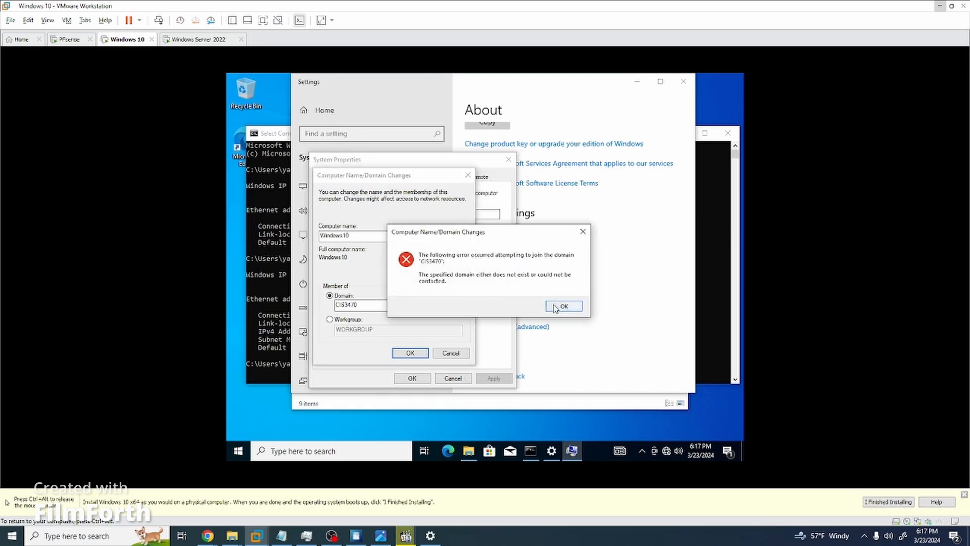
Retry joining CIS3470 with the CIS3470\administrator account and its password.
click(558, 306)
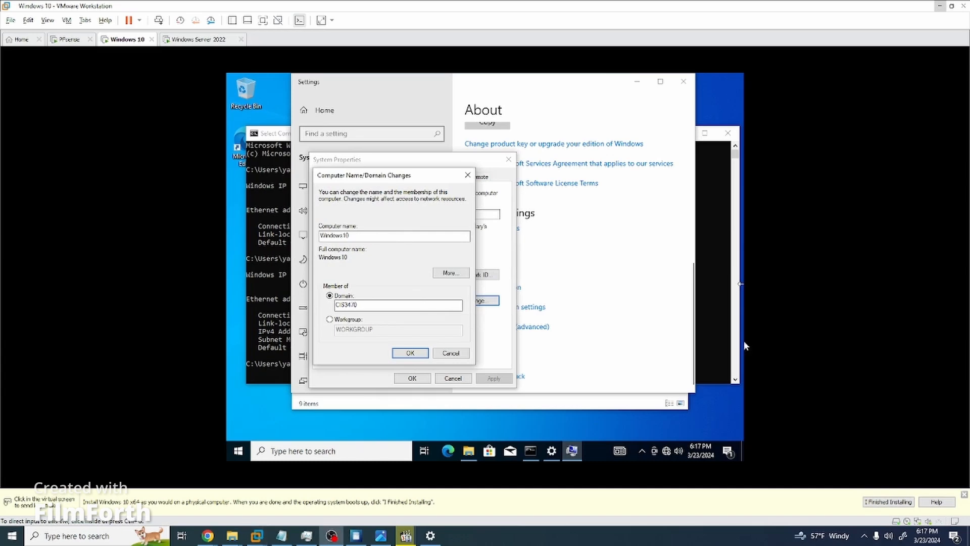
click(375, 307)
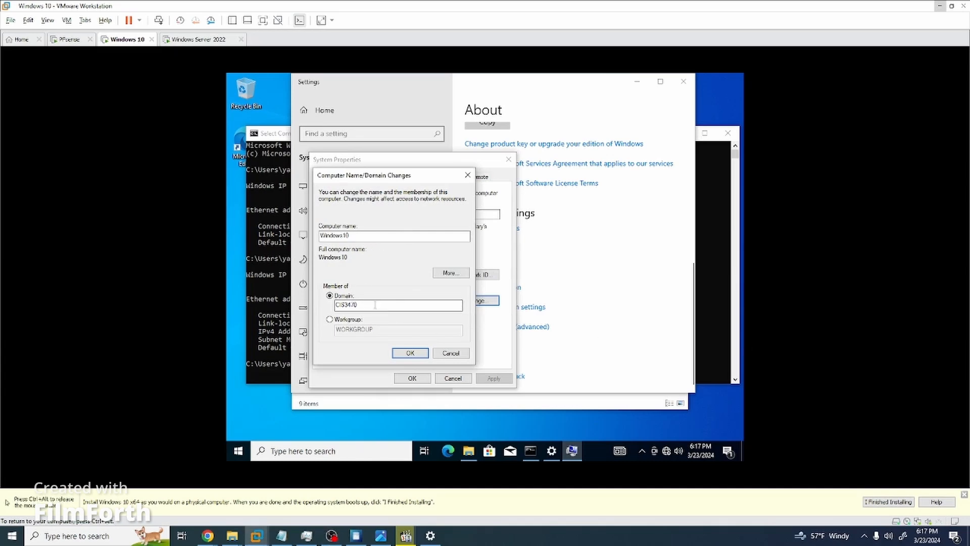
click(410, 352)
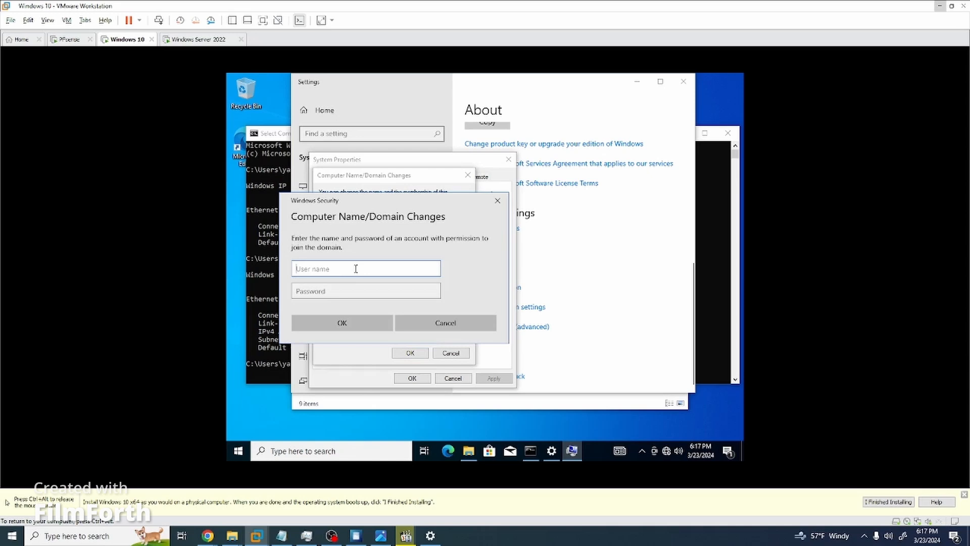
text(CIS3470\administrator)
key(Tab)
text(P)
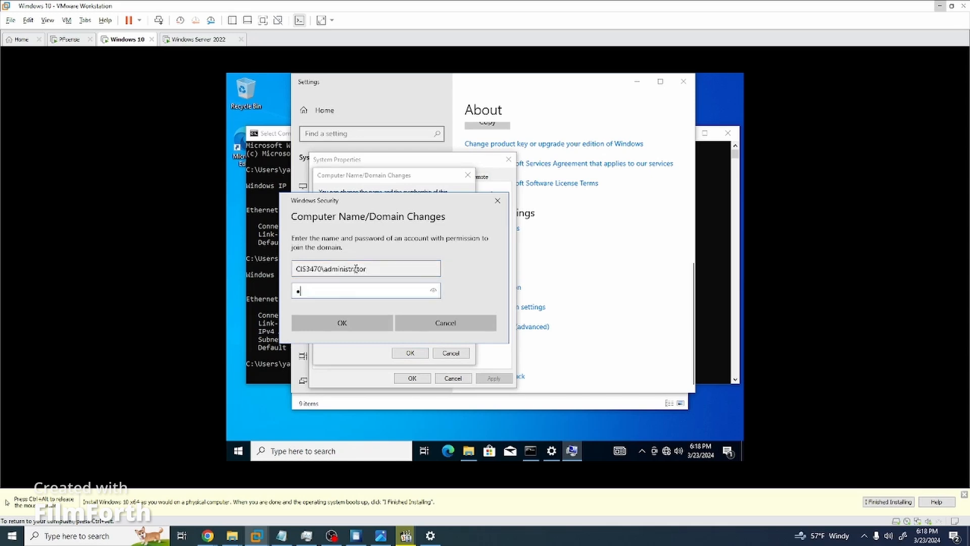
text(assword123)
key(Return)
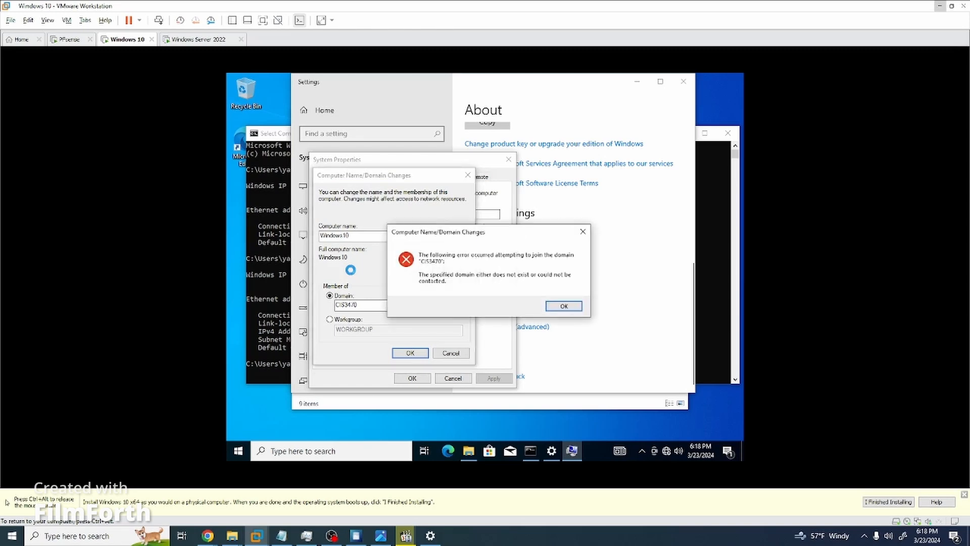
Change the domain to CIS3470.com and retry, then cancel after the DC contact error.
click(552, 307)
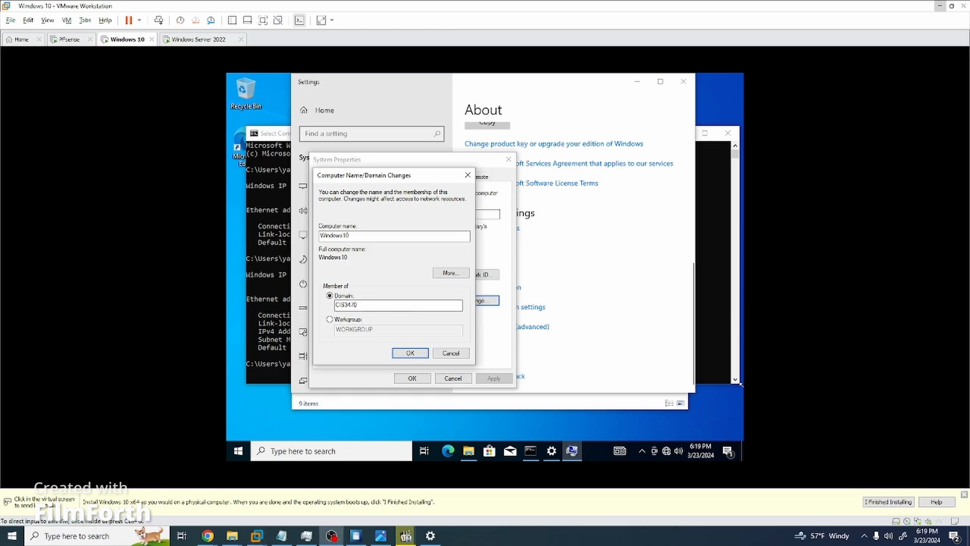
click(369, 307)
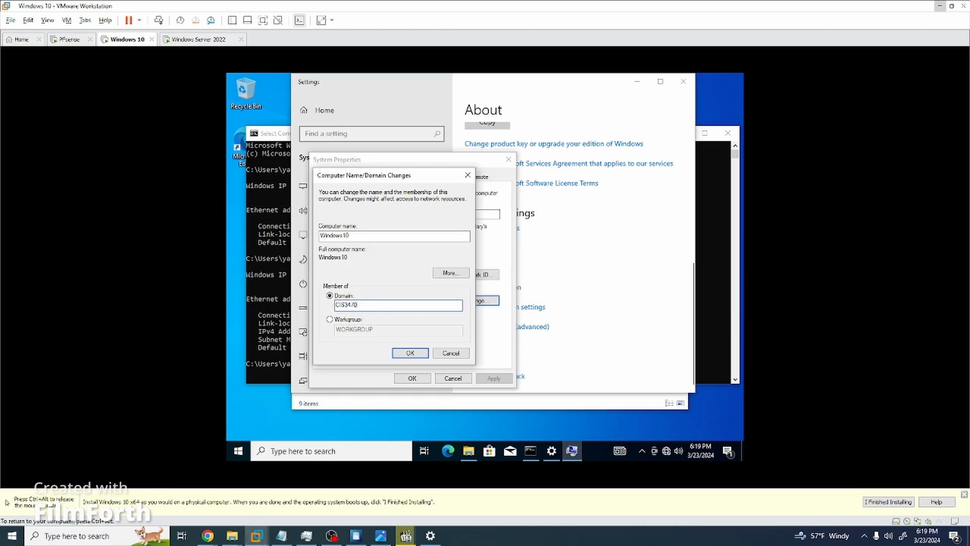
text(.com)
key(Return)
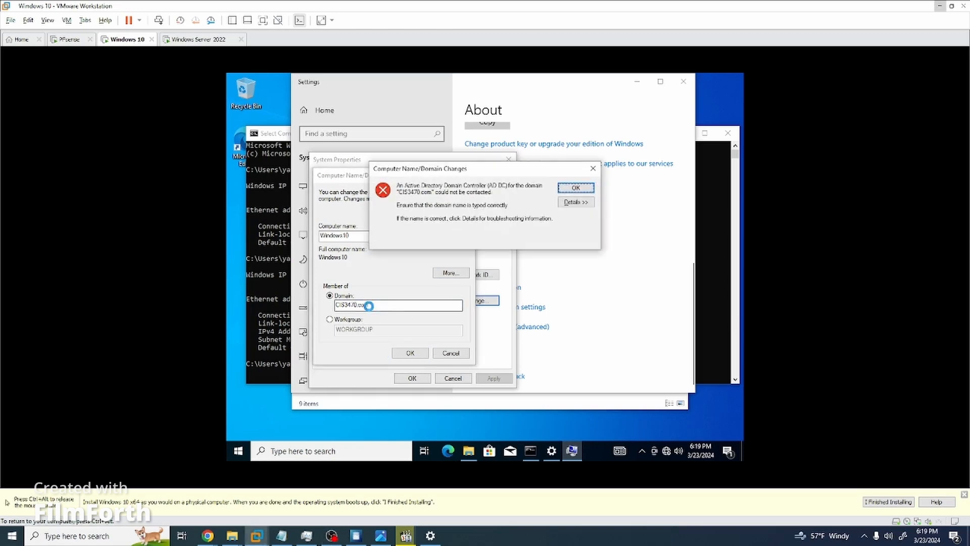
click(576, 188)
click(395, 303)
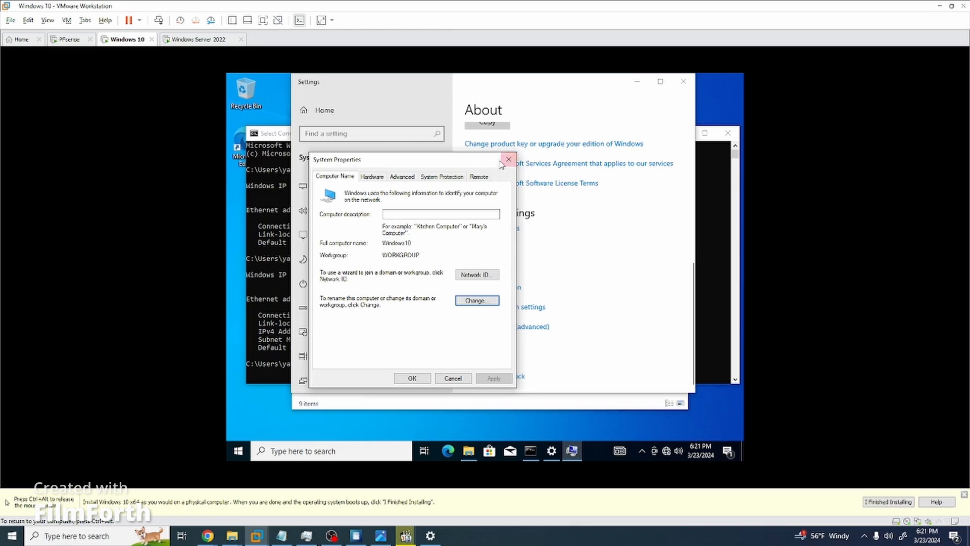
Open Network & Internet settings and the list of network adapters.
right_click(667, 451)
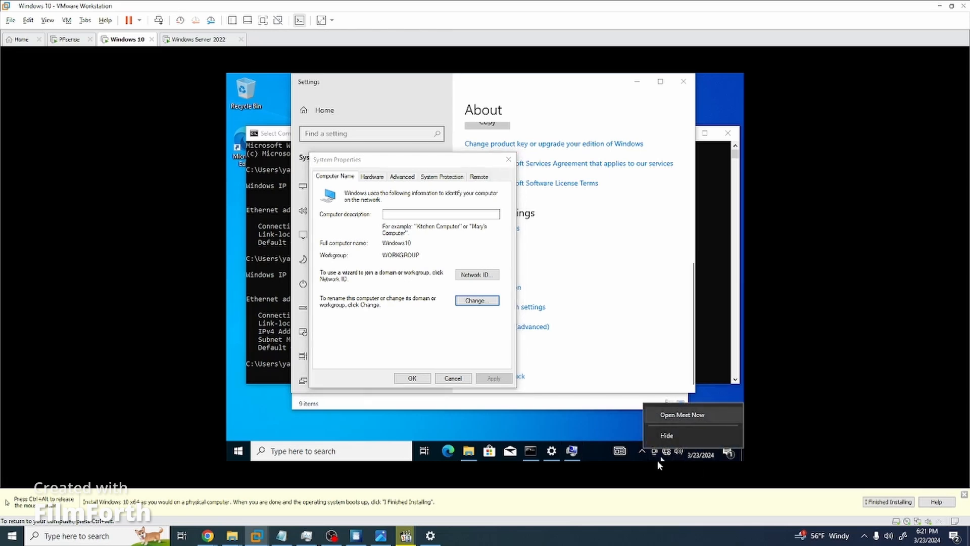
click(668, 456)
right_click(669, 457)
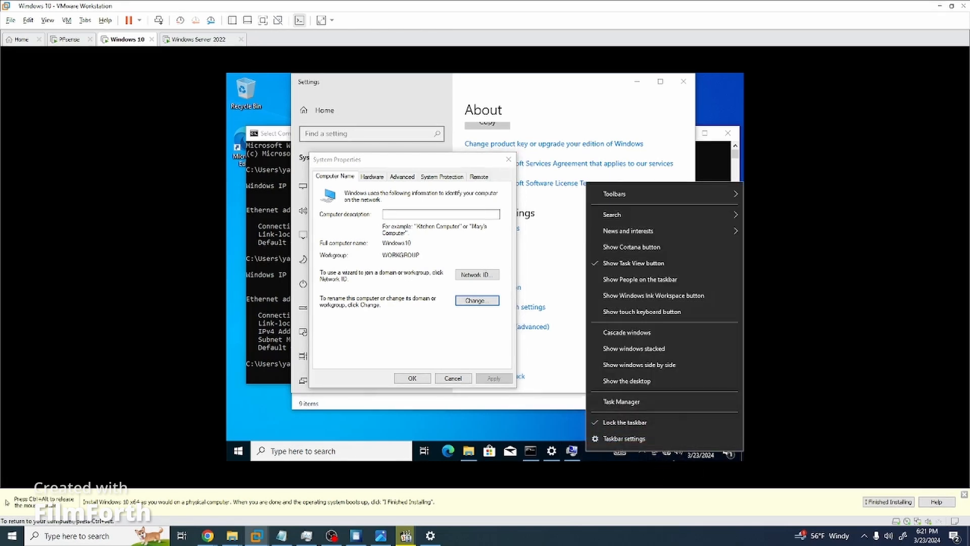
click(669, 456)
right_click(669, 456)
click(657, 435)
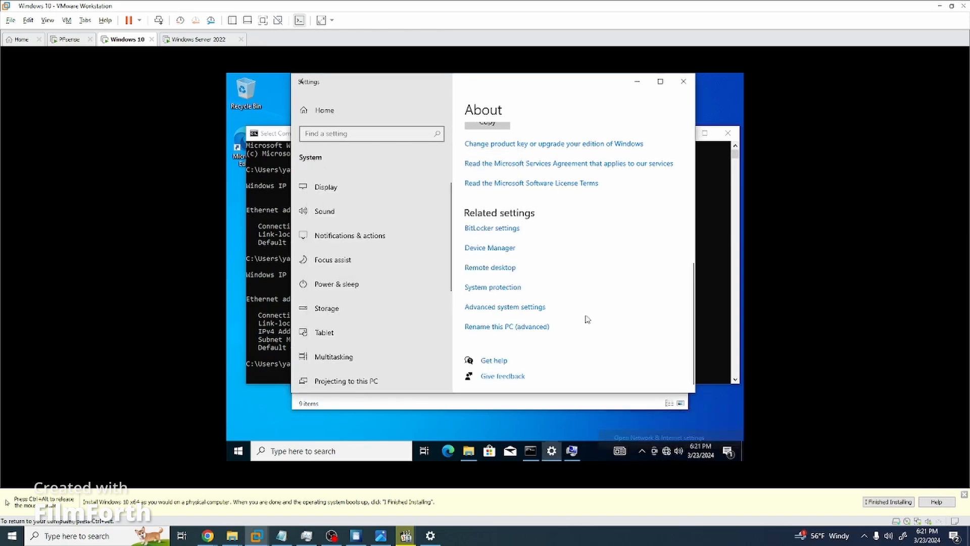
scroll(541, 258, down, 5)
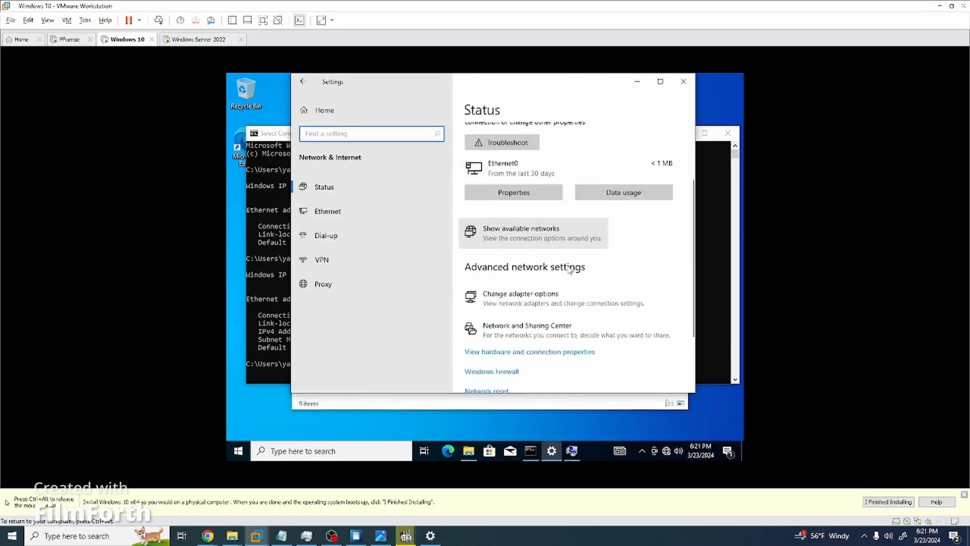
click(546, 237)
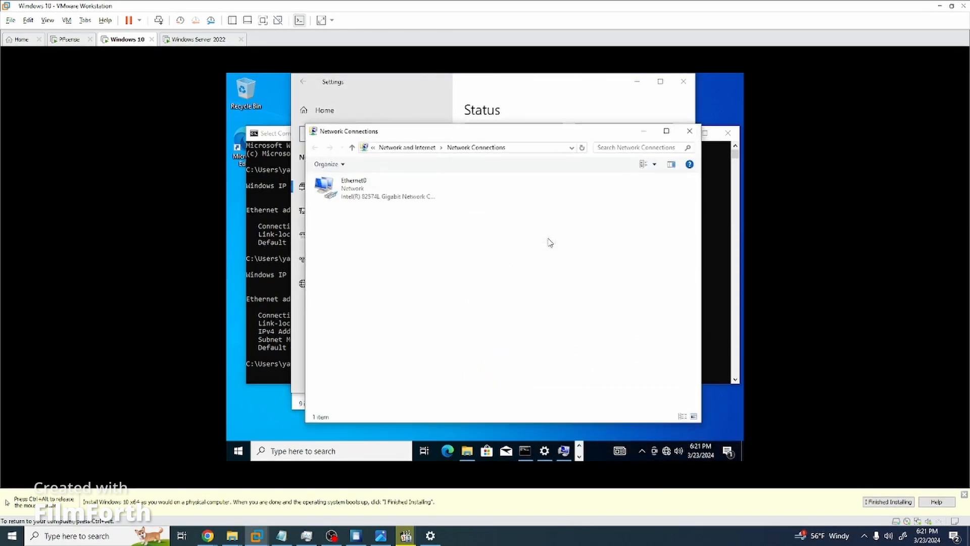
Set Ethernet0's IPv4 preferred DNS server to 172.34.70.2 and save.
right_click(382, 191)
click(424, 282)
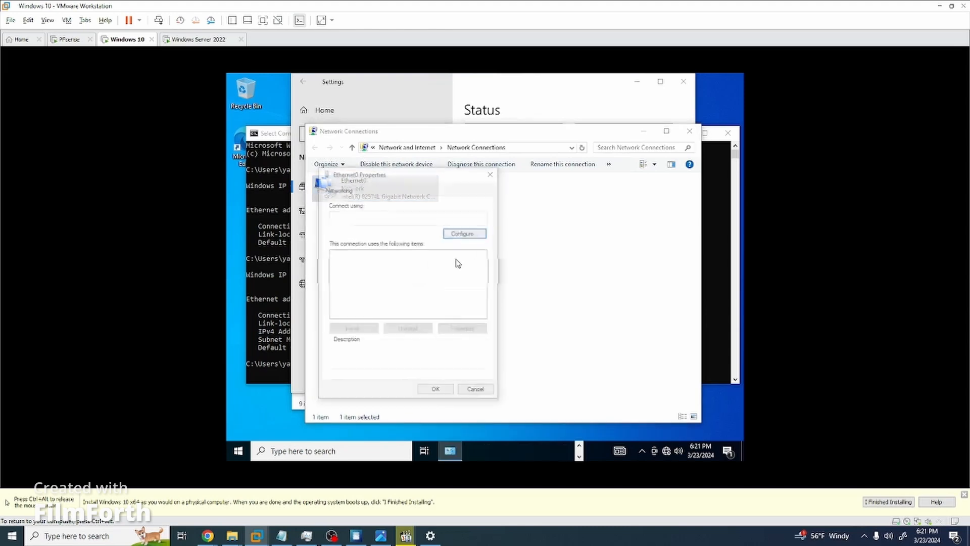
double_click(397, 280)
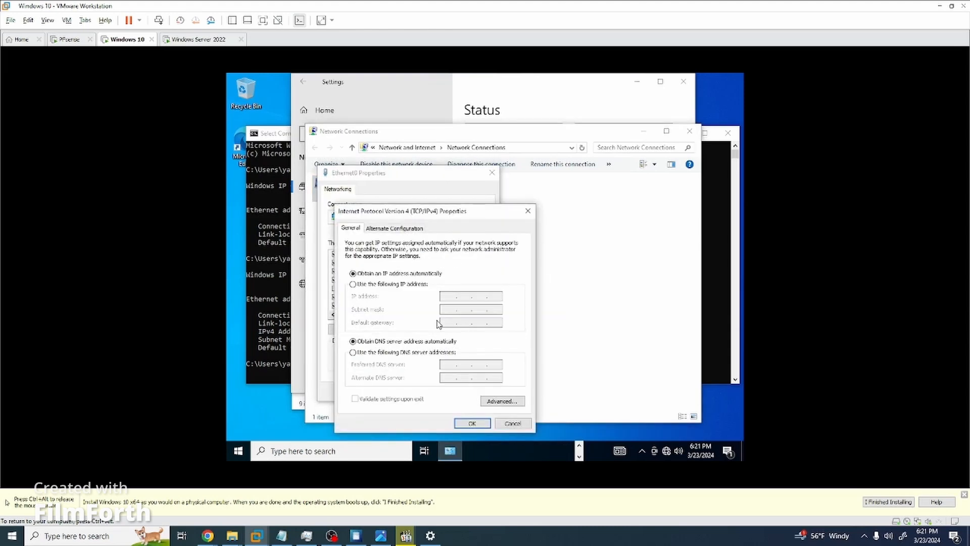
click(391, 353)
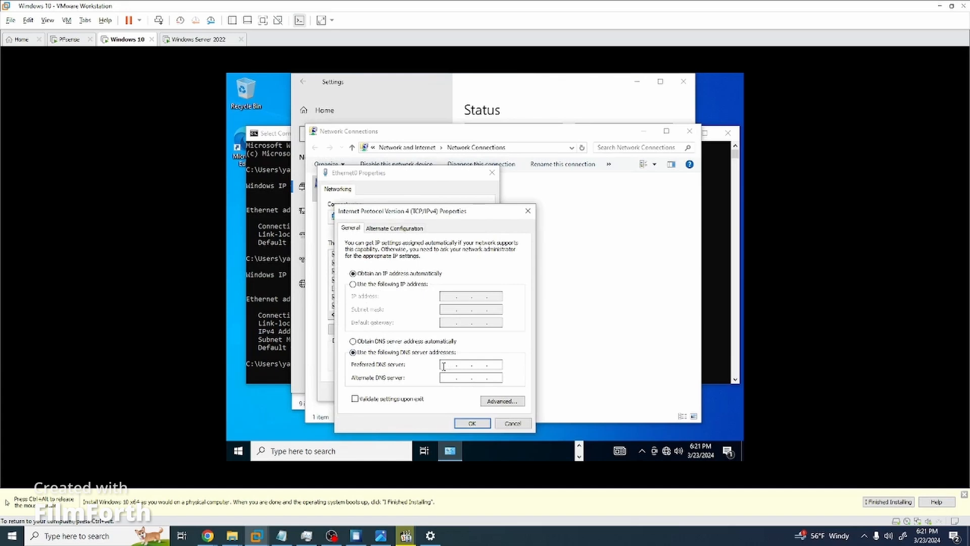
text(172.3..)
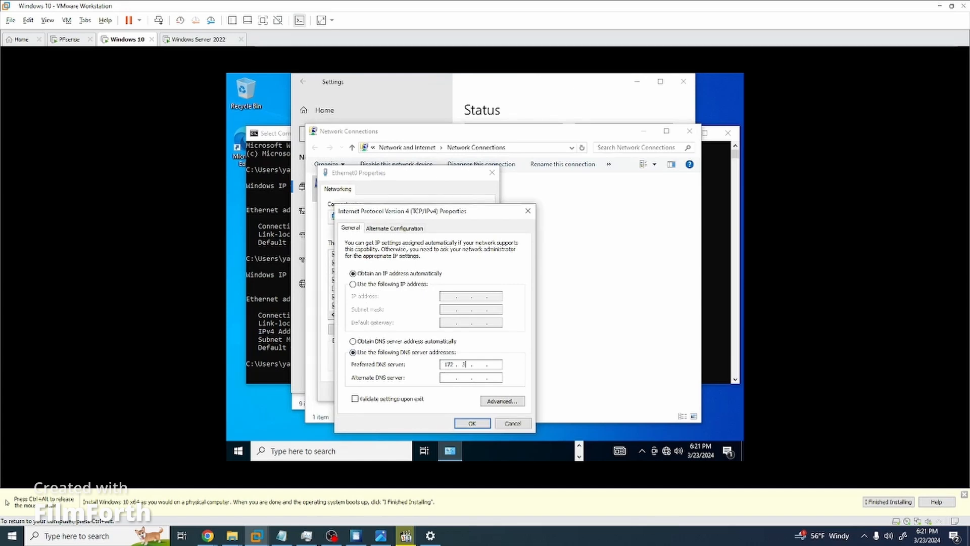
text(470.2)
click(472, 423)
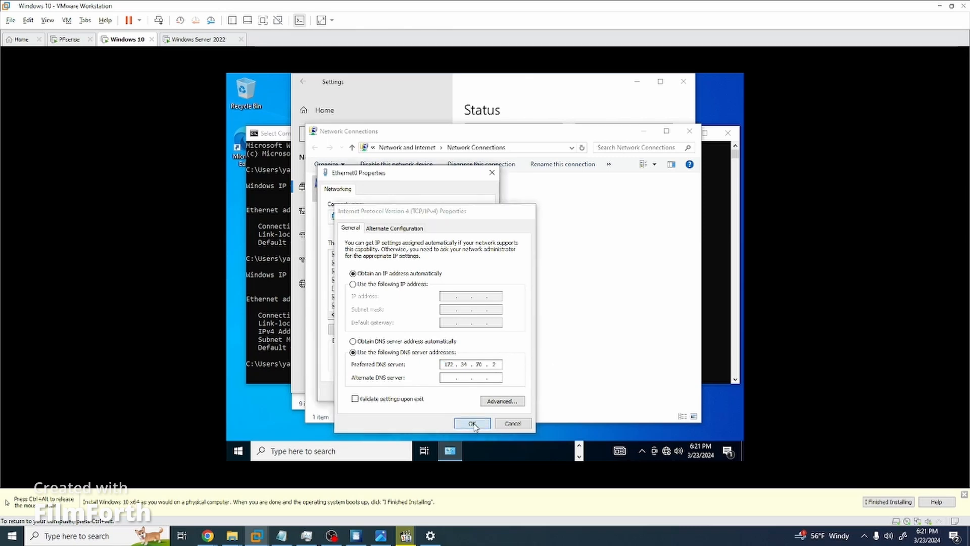
click(437, 392)
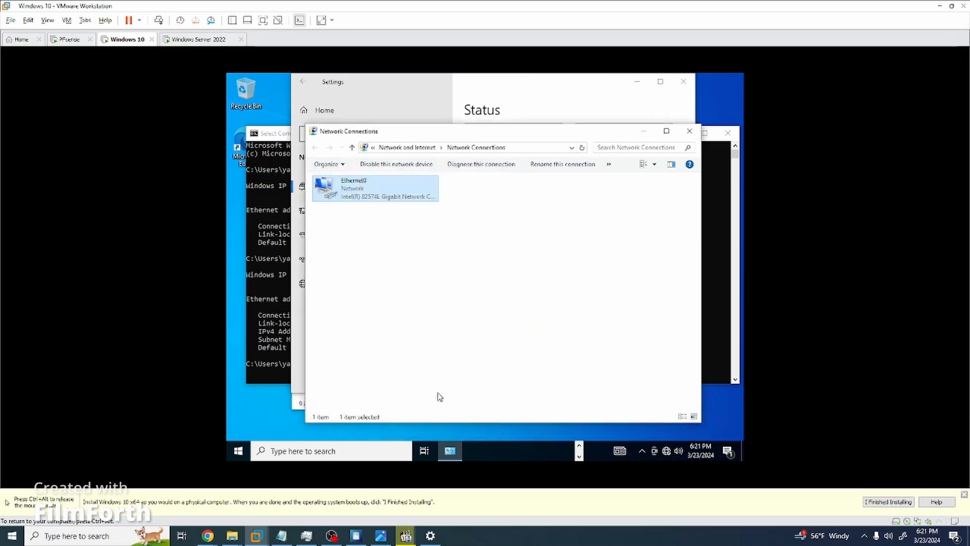
Enter CIS3470\administrator and the account password, retyping it once, and submit the CIS3470.com join.
click(447, 259)
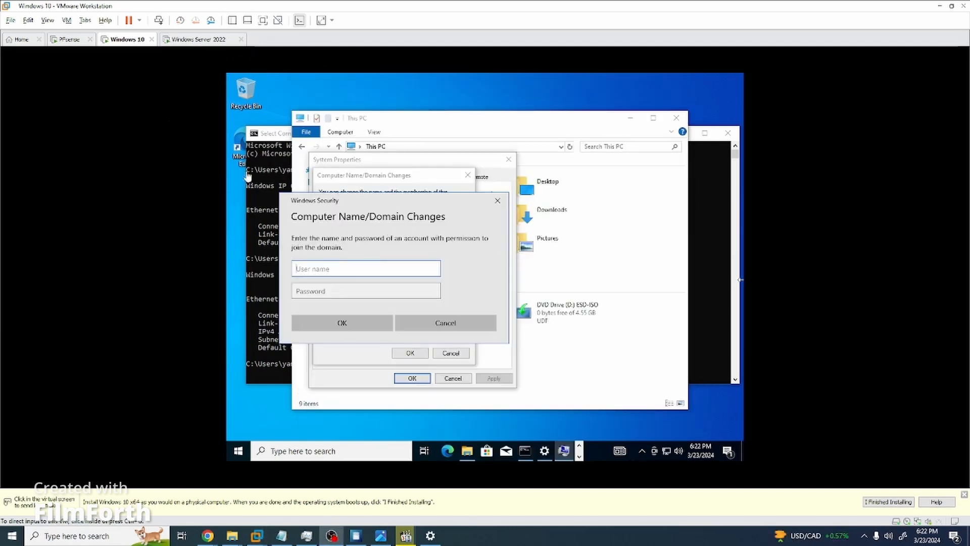
click(360, 273)
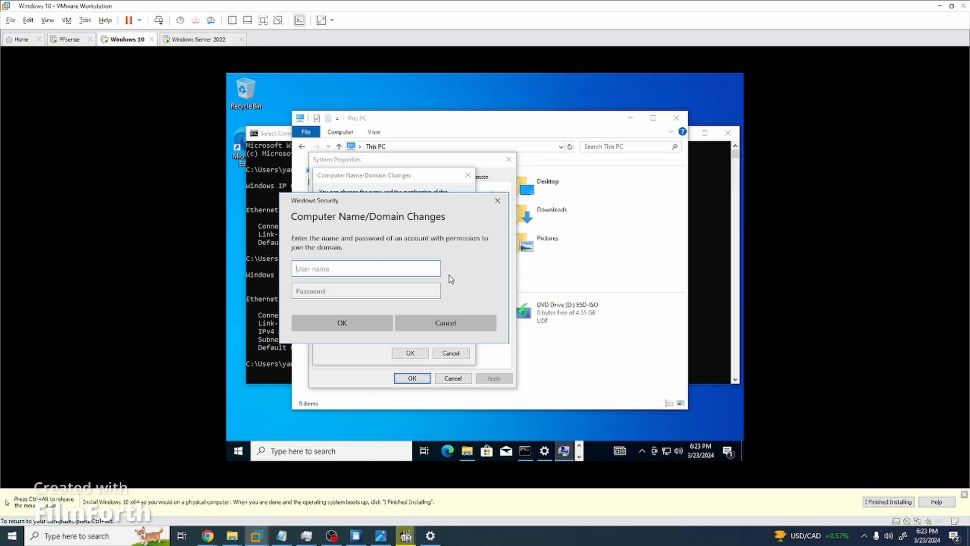
text(CIS3470\administrator)
key(Tab)
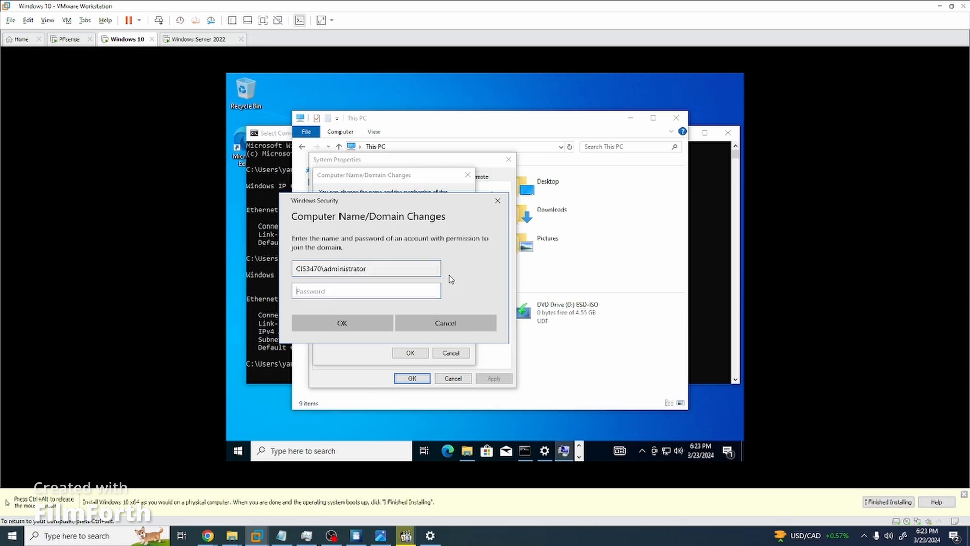
text(***********)
key(ctrl+a)
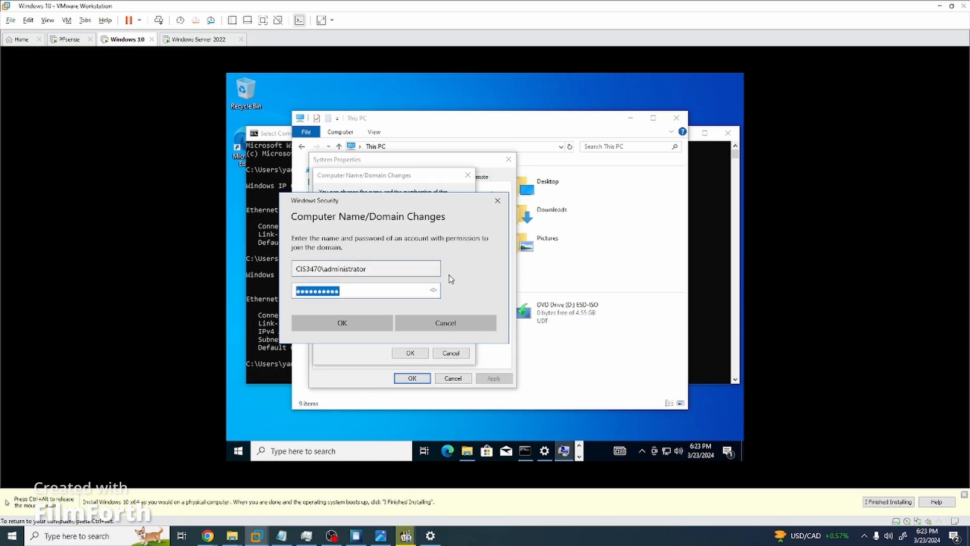
key(BackSpace)
text(**********)
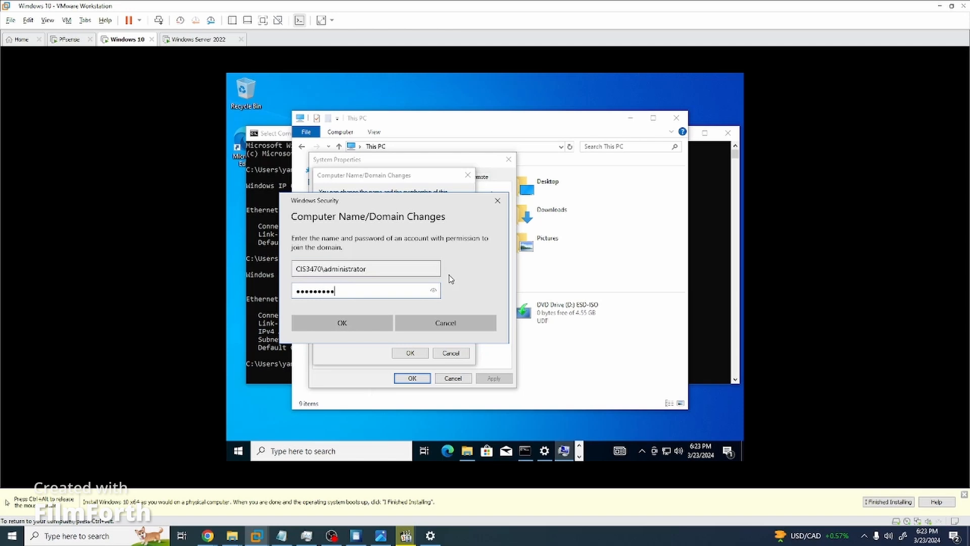
key(Return)
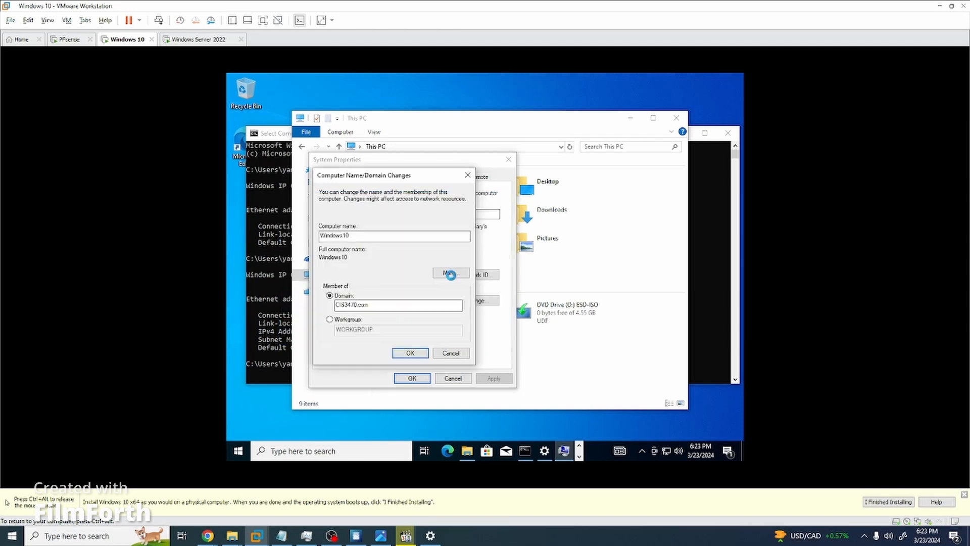
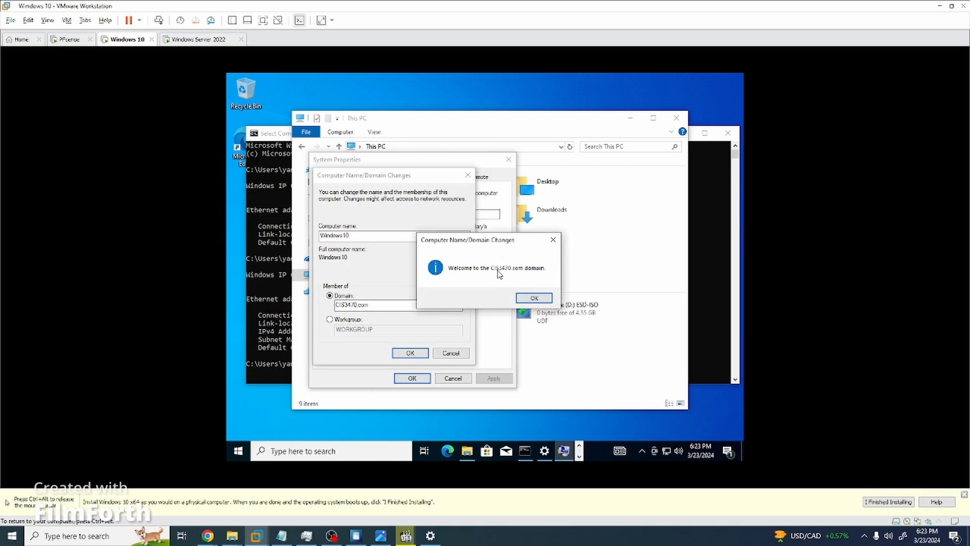
Acknowledge the CIS3470.com welcome and restart notices, close System Properties, and restart the VM.
click(544, 297)
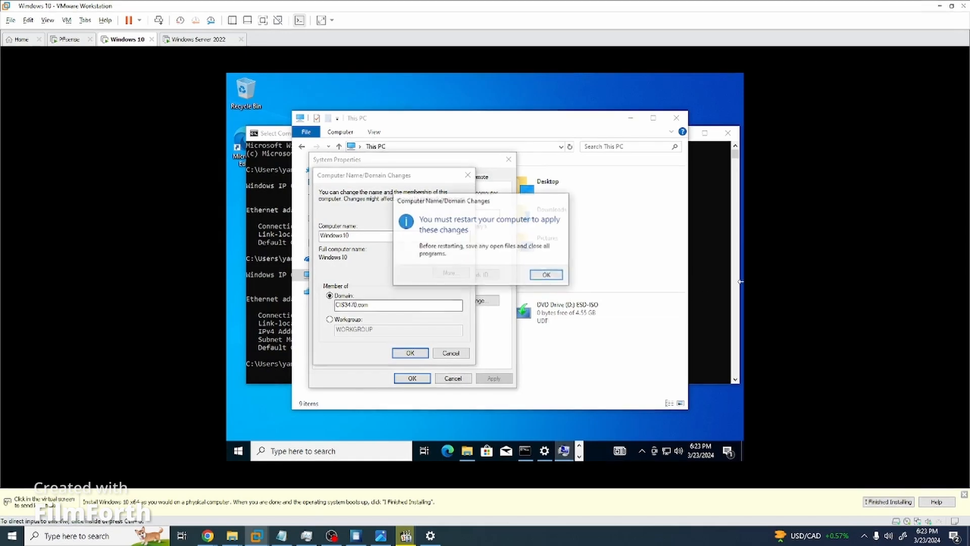
click(547, 275)
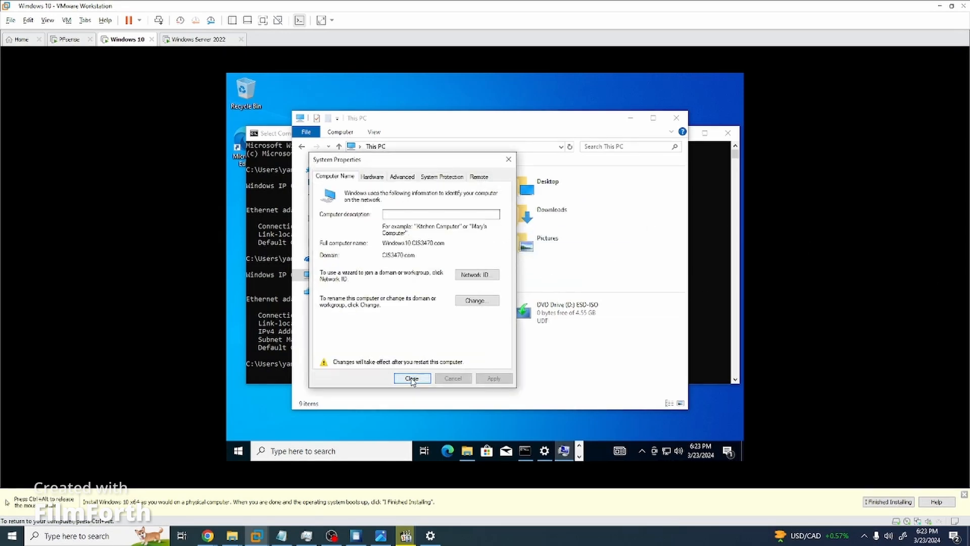
click(412, 379)
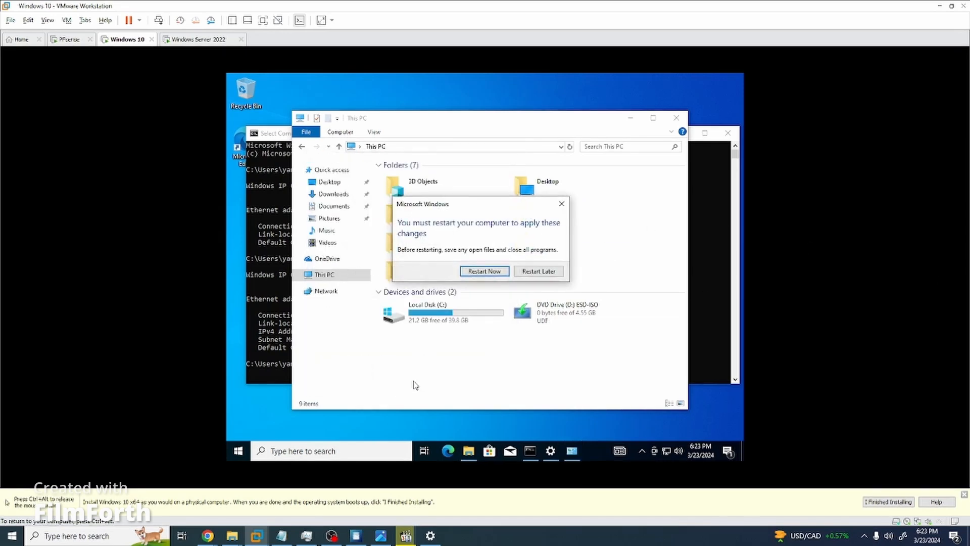
click(493, 273)
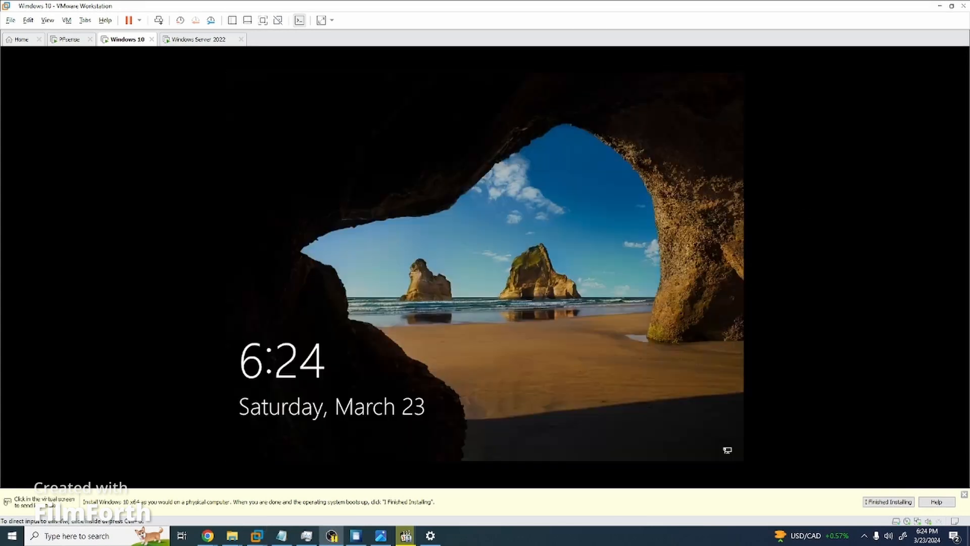
Try signing in as Other user with the CIS3470 administrator account and password.
click(607, 286)
click(456, 278)
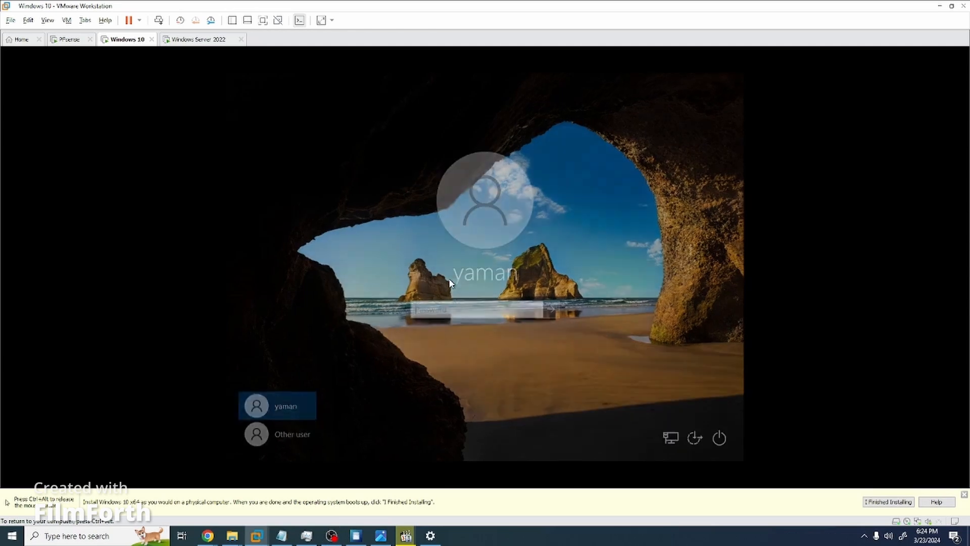
click(299, 437)
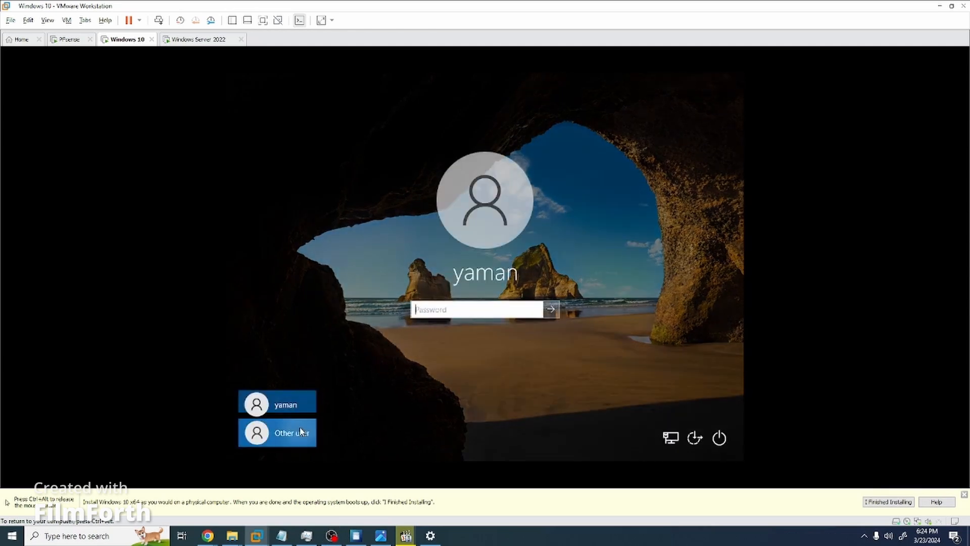
text(CIS)
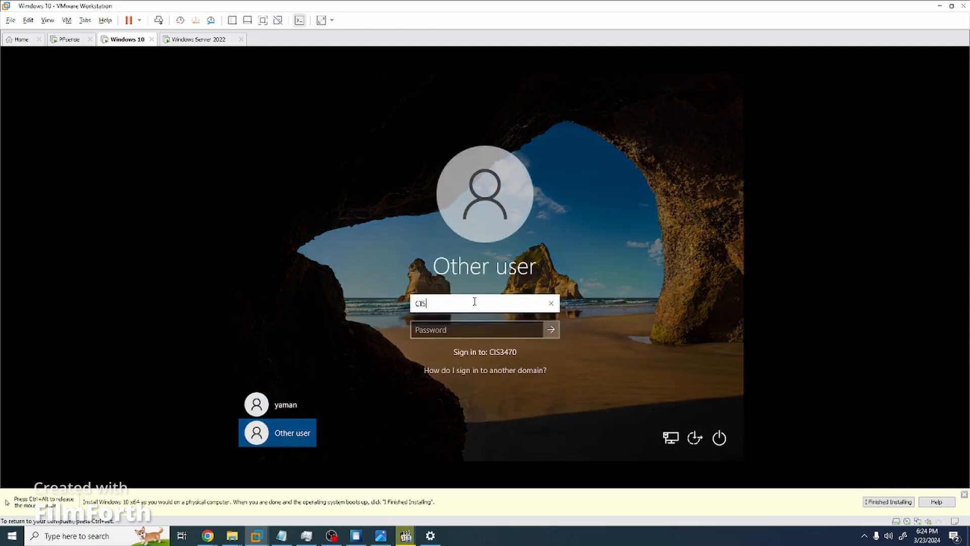
text(346)
text(dministrator)
key(Tab)
text(P)
key(Return)
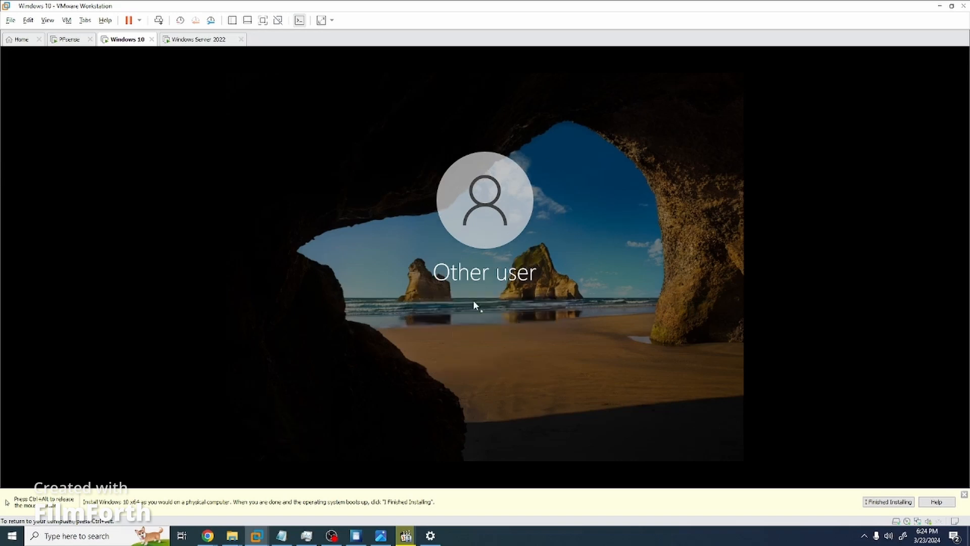
Correct the user name to CIS3470\administrator, re-enter the password, and sign in.
click(468, 323)
click(447, 305)
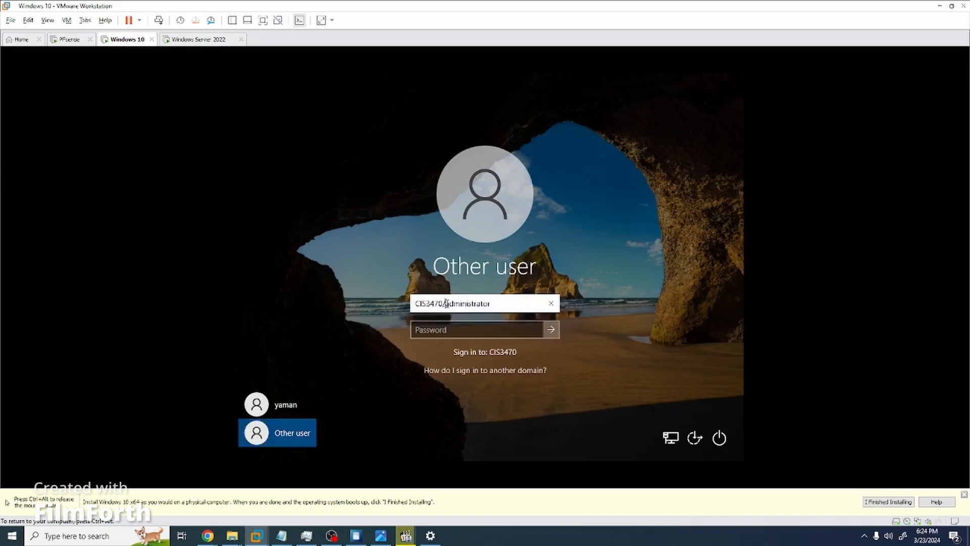
key(BackSpace)
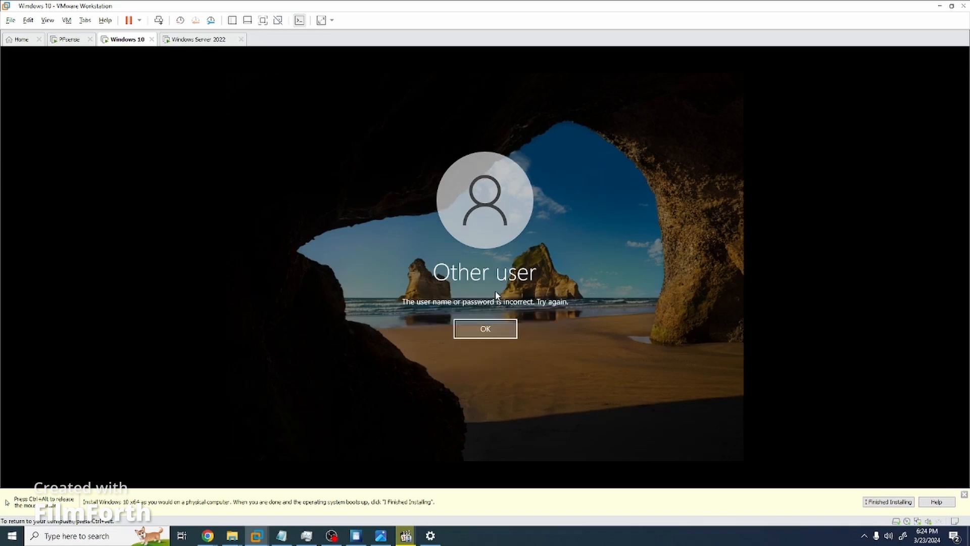
key(Return)
click(444, 304)
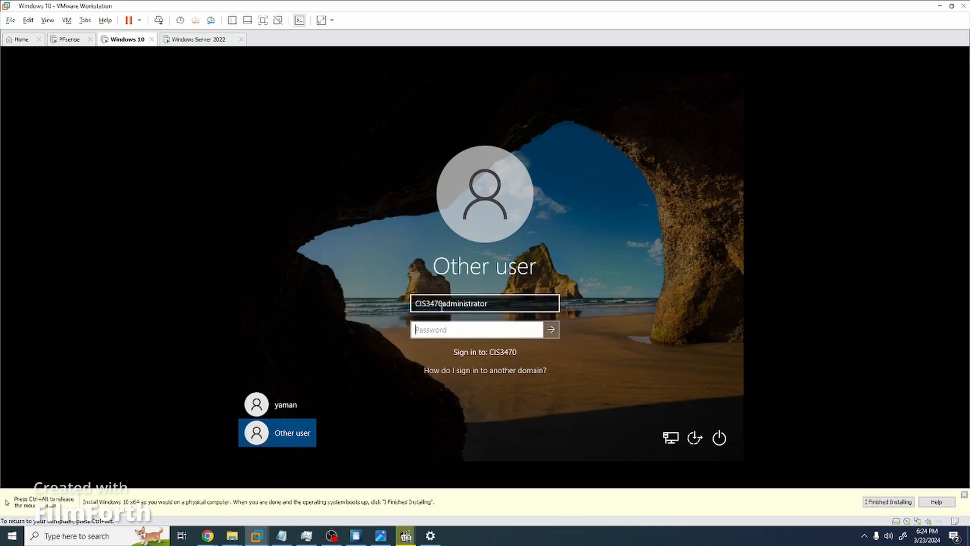
text(\)
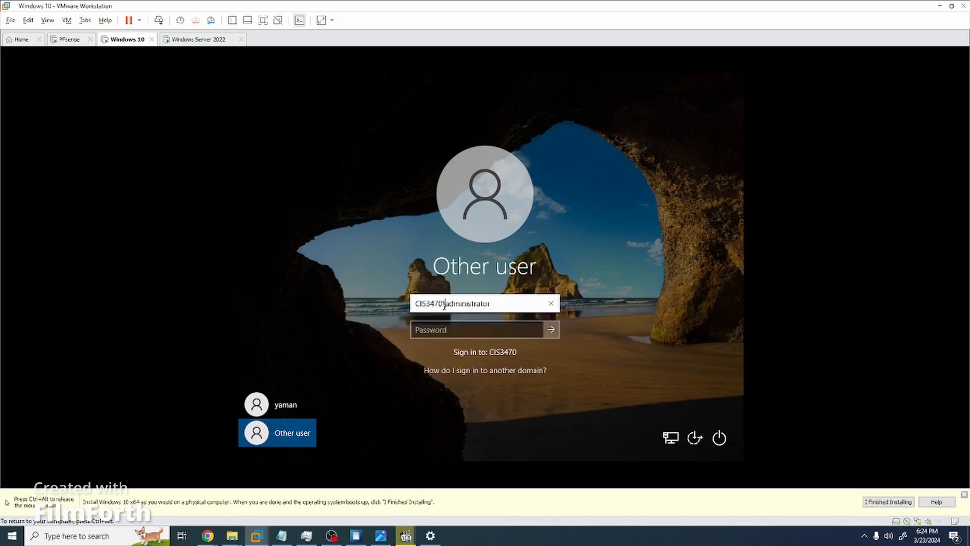
key(Tab)
text(••)
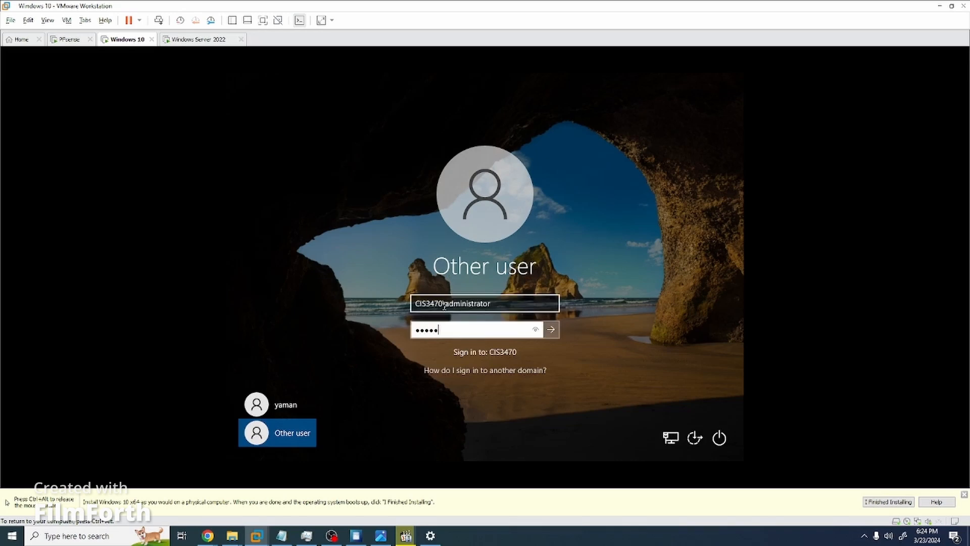
key(BackSpace)
key(BackSpace)
key(BackSpace)
key(BackSpace)
key(BackSpace)
key(BackSpace)
key(BackSpace)
key(BackSpace)
key(BackSpace)
key(BackSpace)
text(••)
click(536, 331)
click(552, 330)
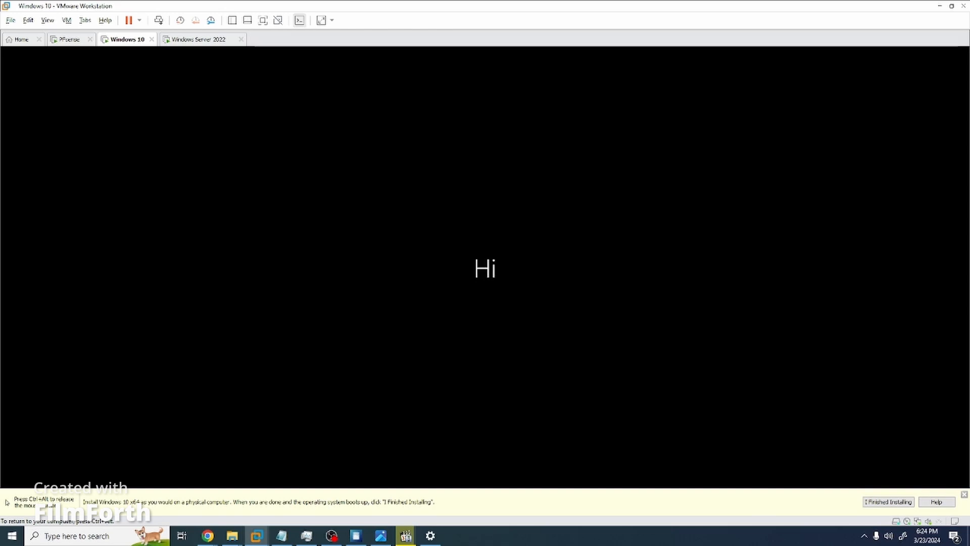
key(ctrl+alt)
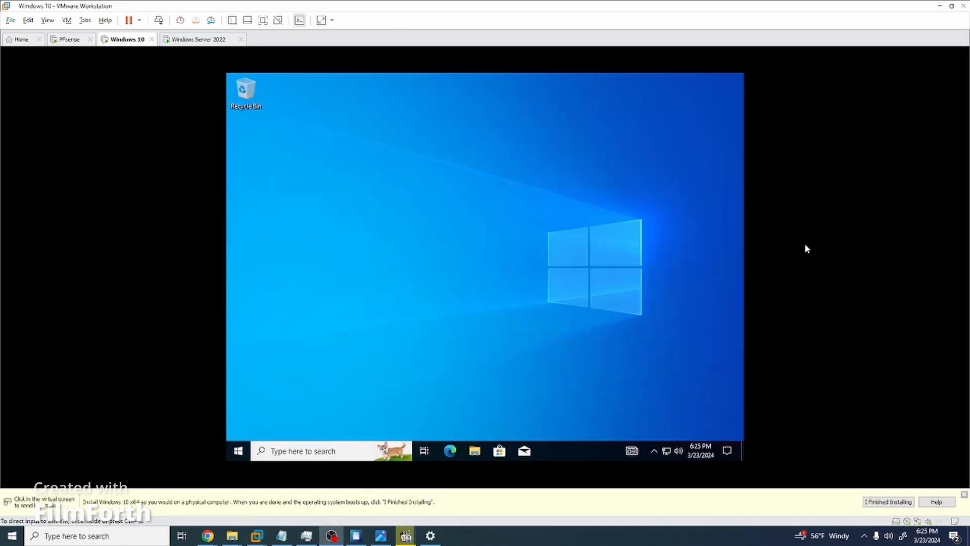
Check the VM's network connection status in the taskbar network flyout.
click(666, 451)
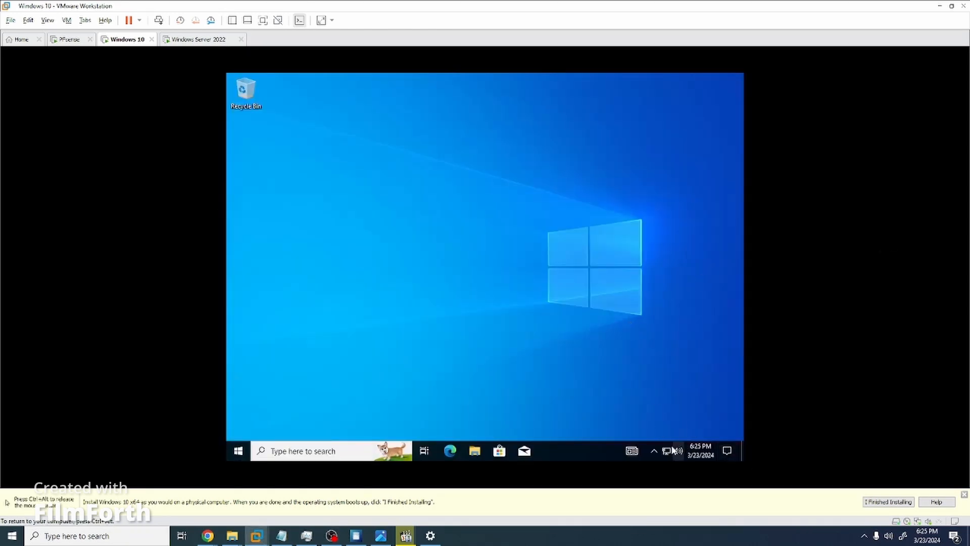
click(508, 295)
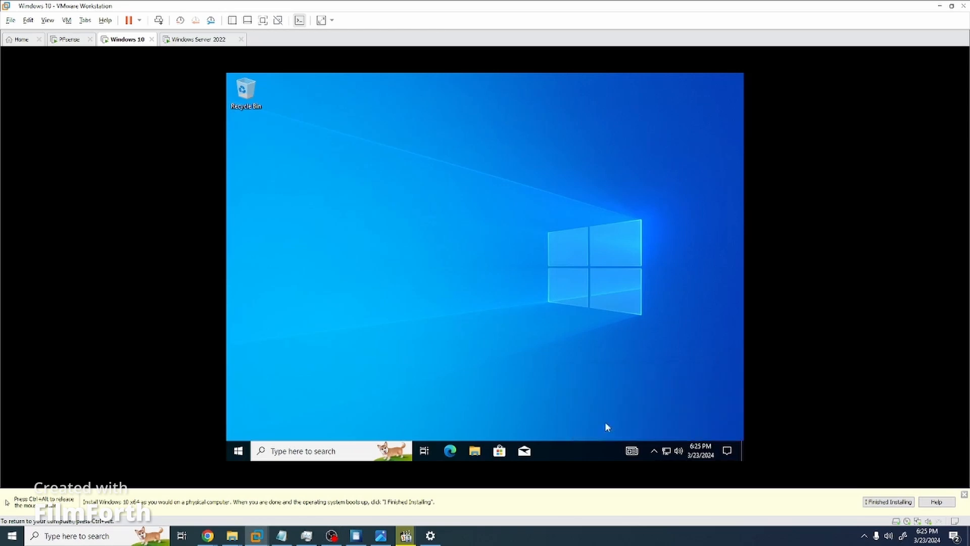
click(666, 450)
Run ipconfig in Command Prompt to confirm IPv4 172.34.70.3, then start Edge and close the prompt.
click(339, 451)
text(cmd)
key(Return)
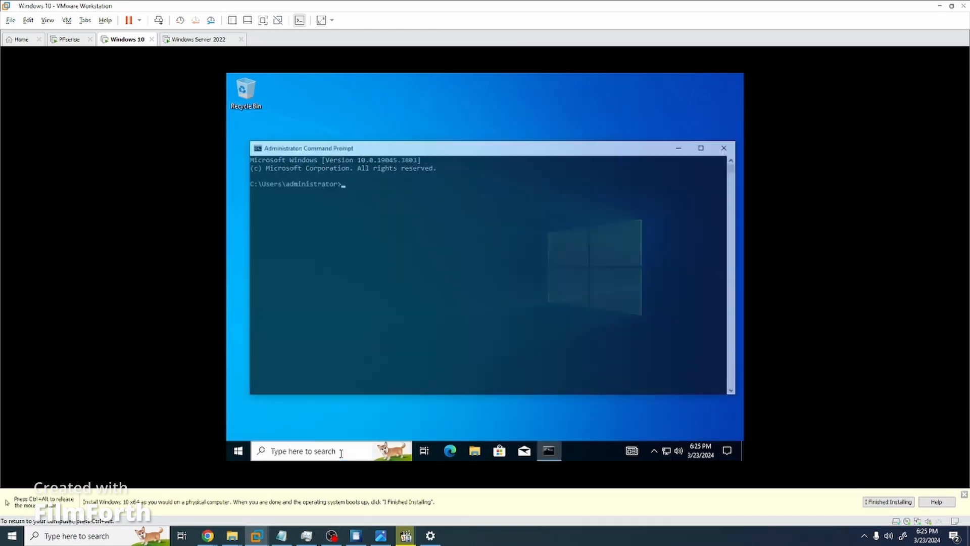
text(ipconfig)
key(Return)
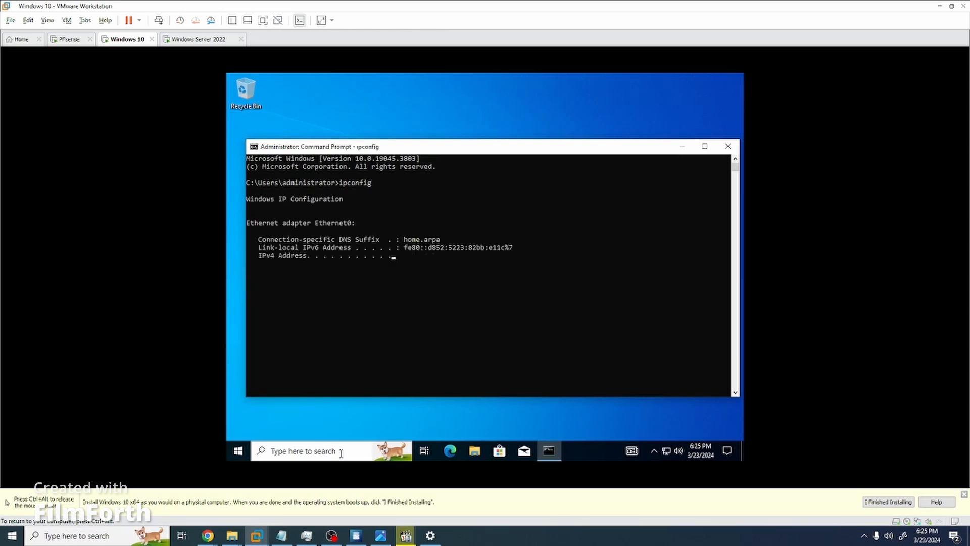
double_click(433, 263)
double_click(442, 247)
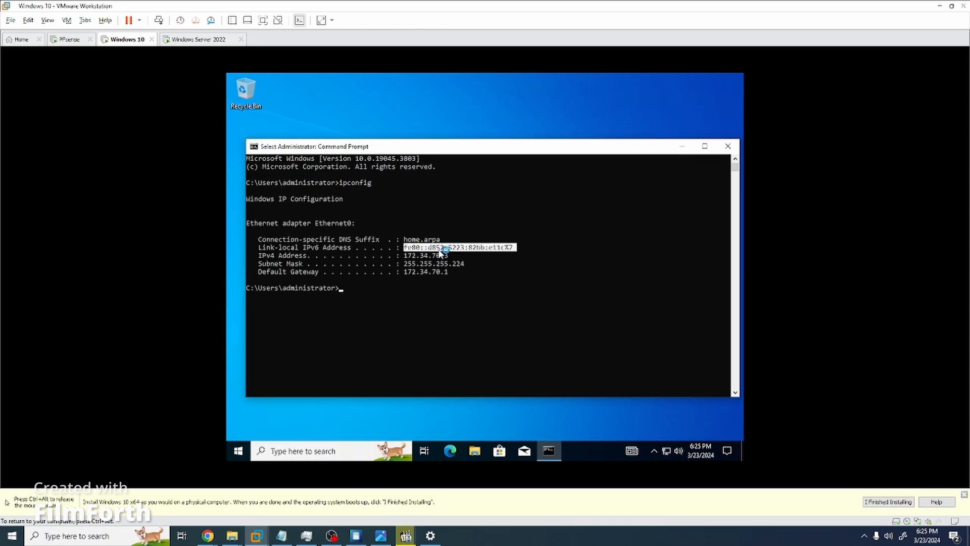
click(456, 452)
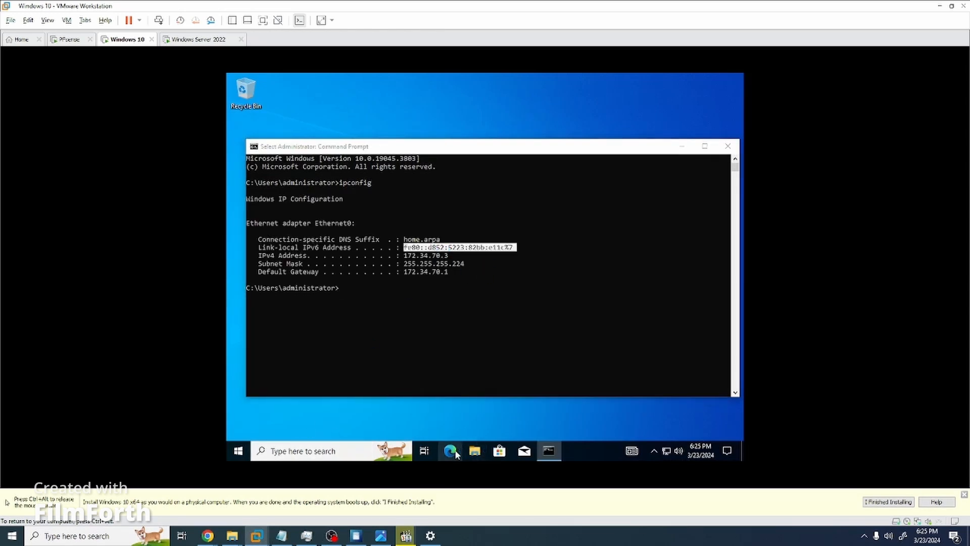
click(728, 147)
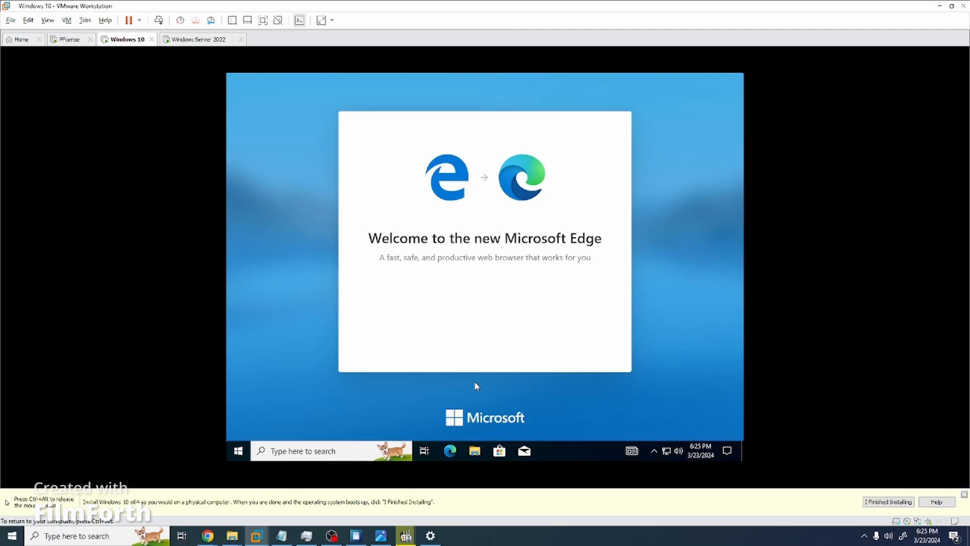
Complete Edge's first-run setup and close the new tab setup dialog.
triple_click(457, 295)
click(482, 304)
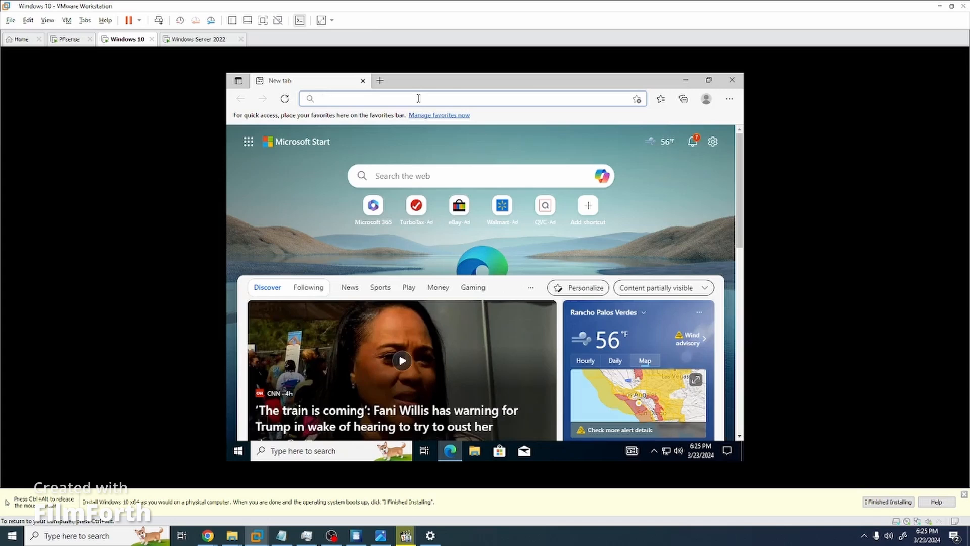
text(cheese)
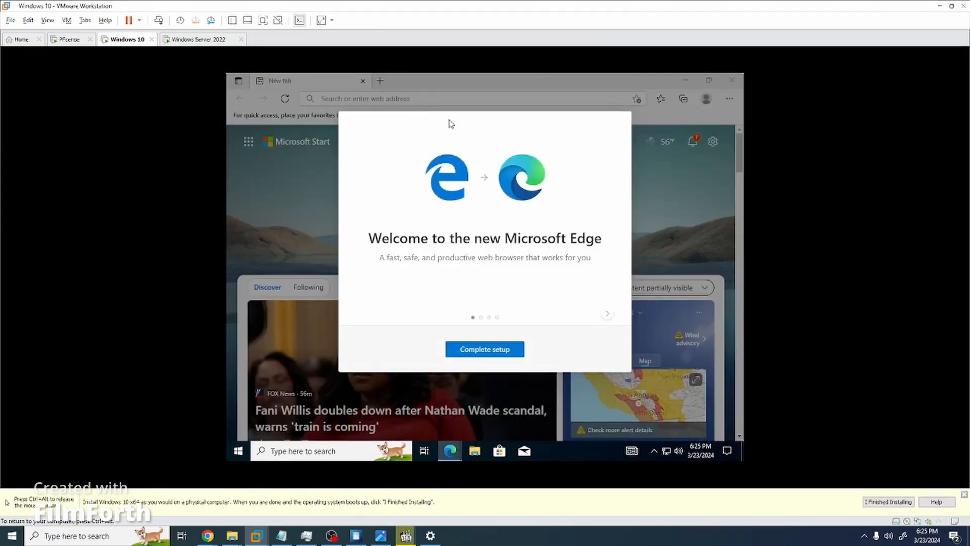
click(507, 350)
click(619, 132)
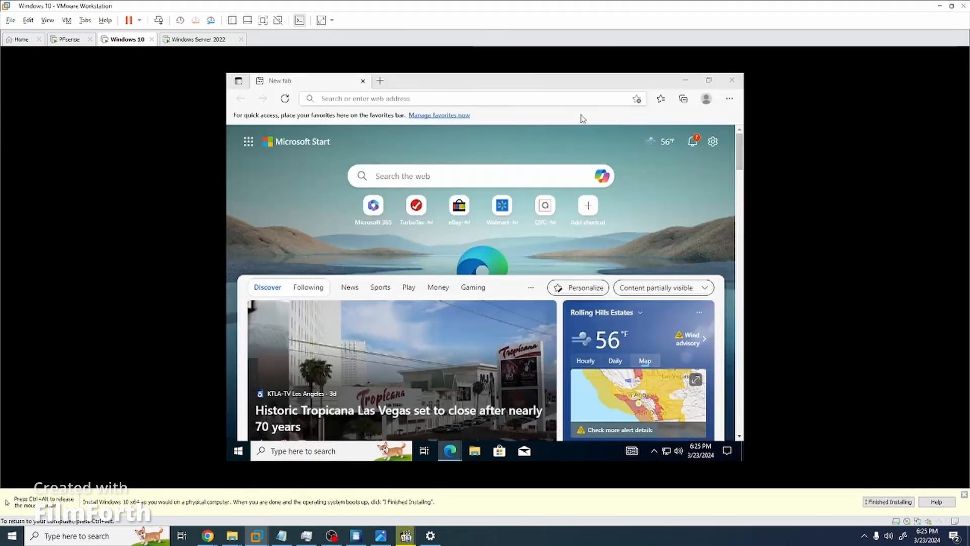
Load cheese.com in Edge, then switch to the Windows Server 2022 VM.
click(379, 98)
text(chee)
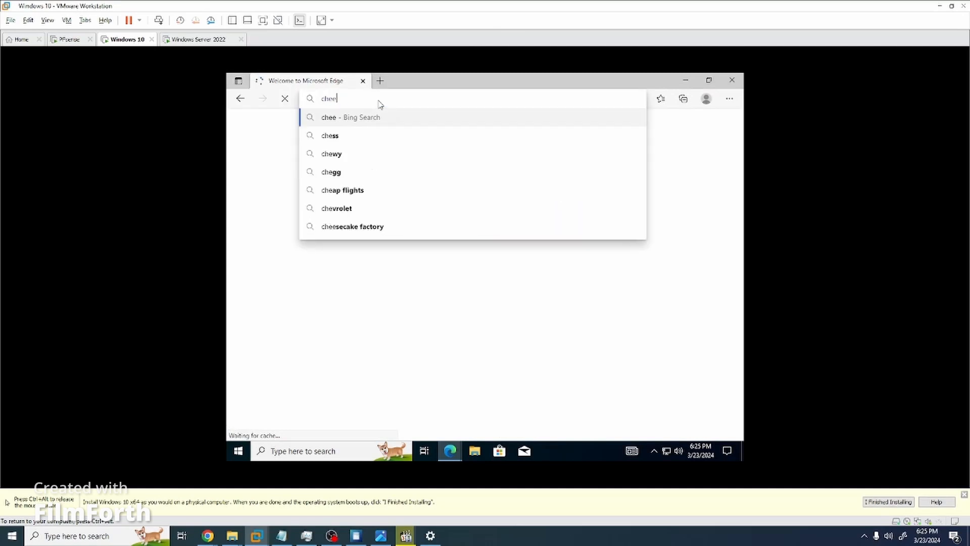
text(se.com)
key(Return)
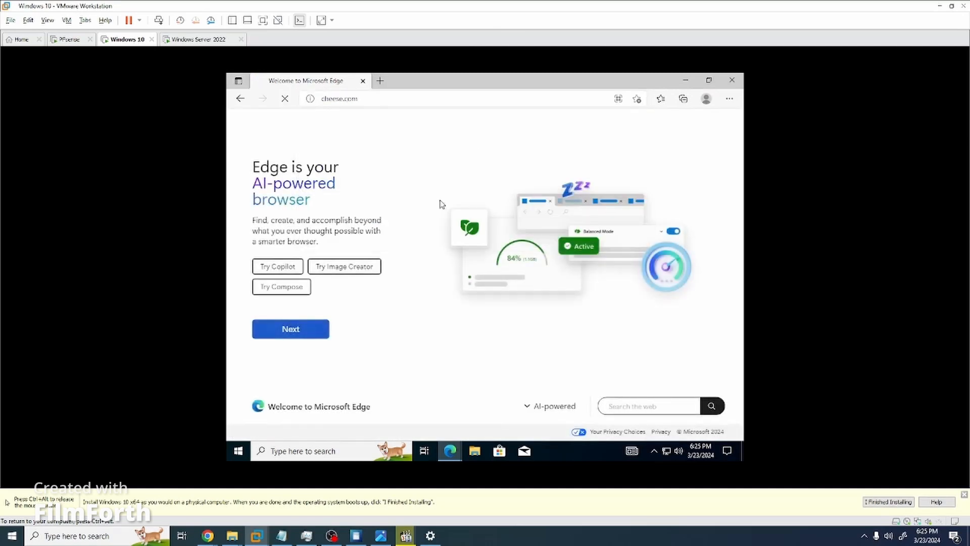
double_click(412, 97)
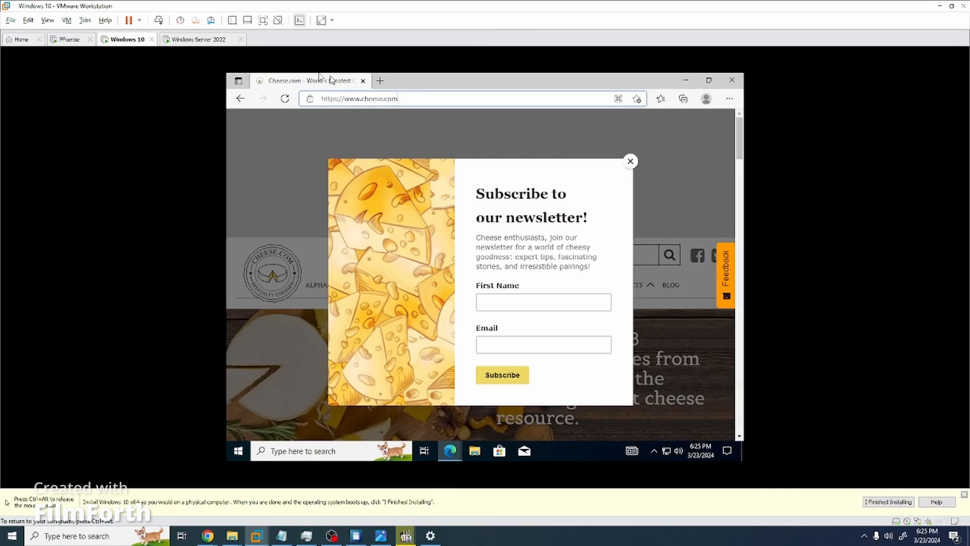
click(198, 39)
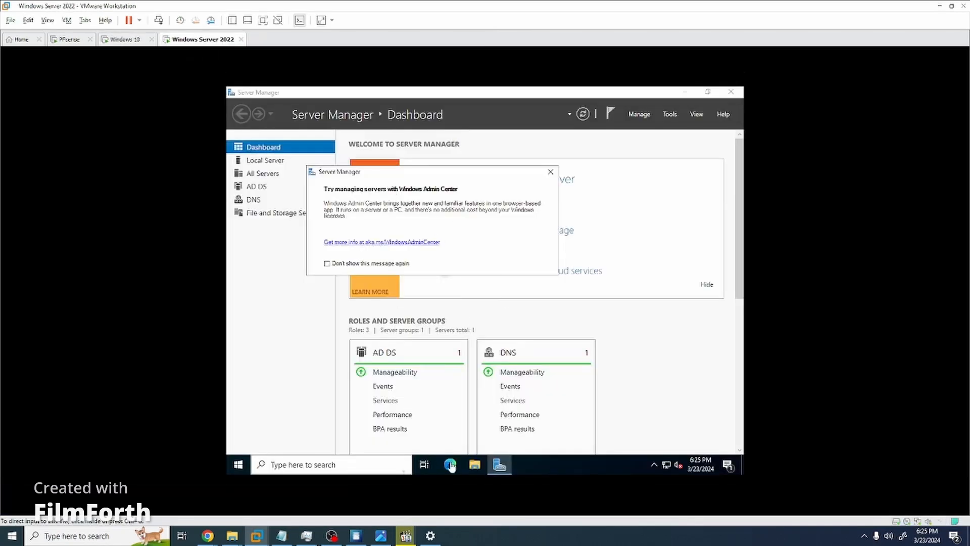
Dismiss the Windows Admin Center prompt, minimize Server Manager, check network status, and launch Edge.
click(550, 174)
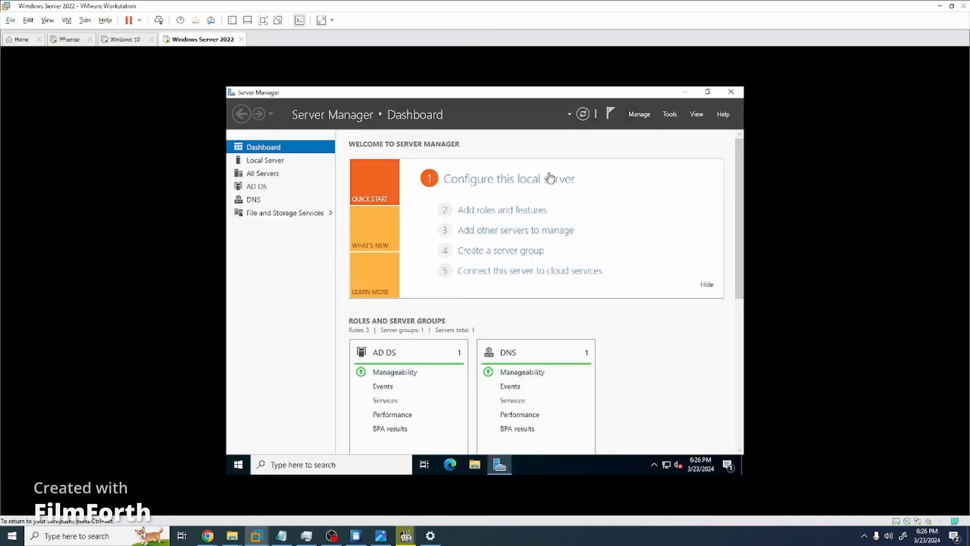
click(685, 92)
click(668, 464)
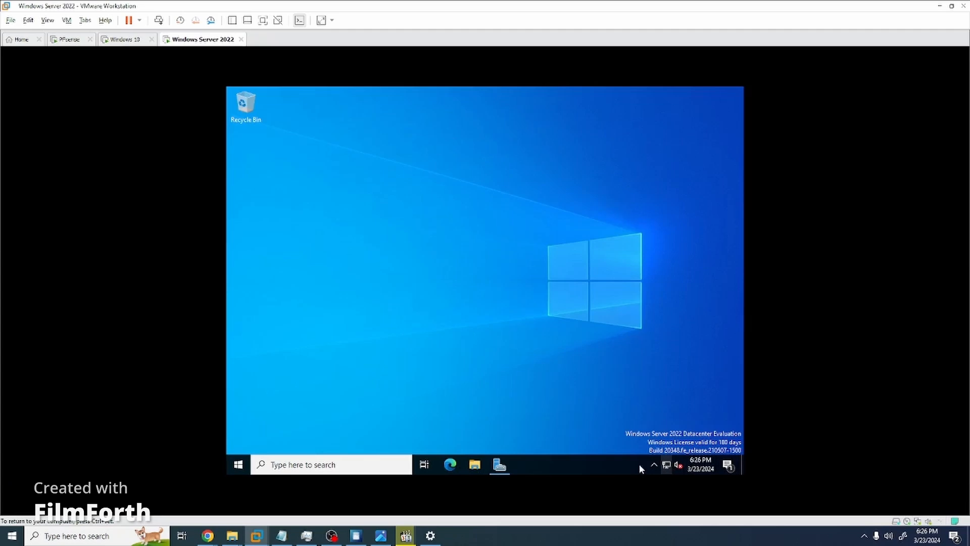
click(458, 466)
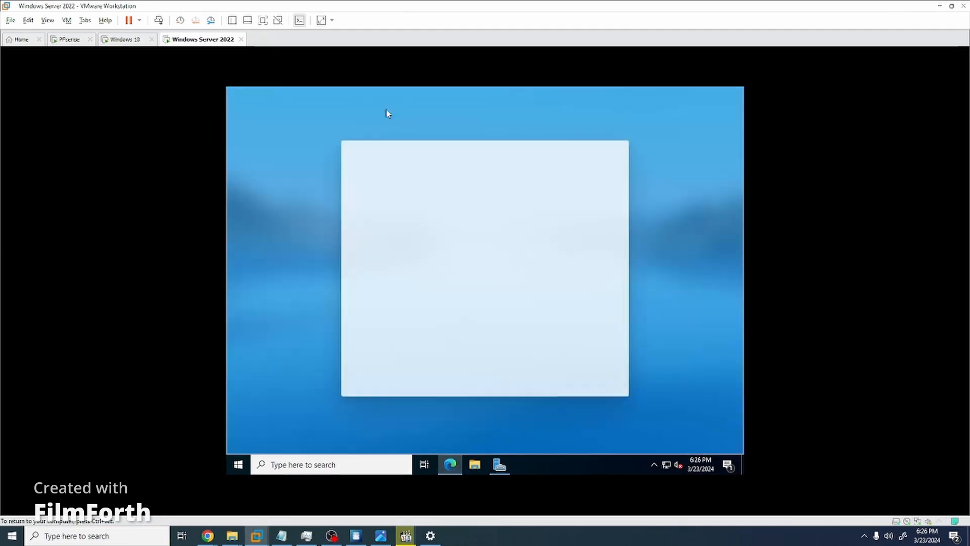
Run ipconfig in Command Prompt and highlight the server's IPv4 address 172.34.70.2.
click(309, 465)
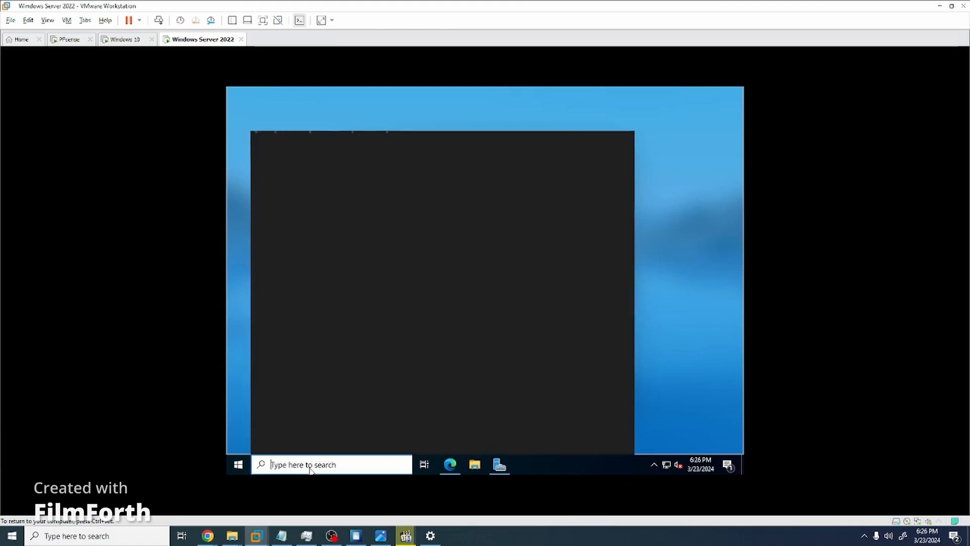
text(dNS)
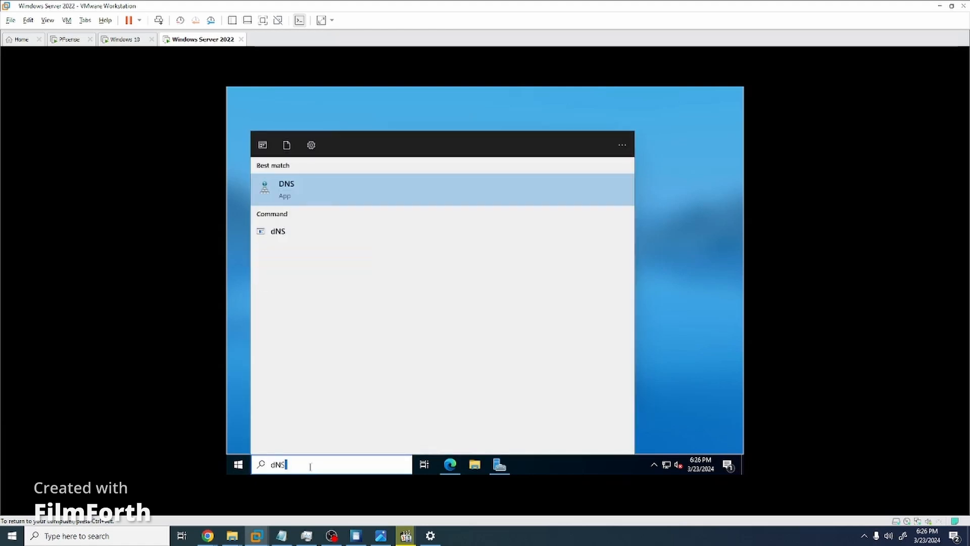
key(ctrl+a)
text(cmd)
key(Return)
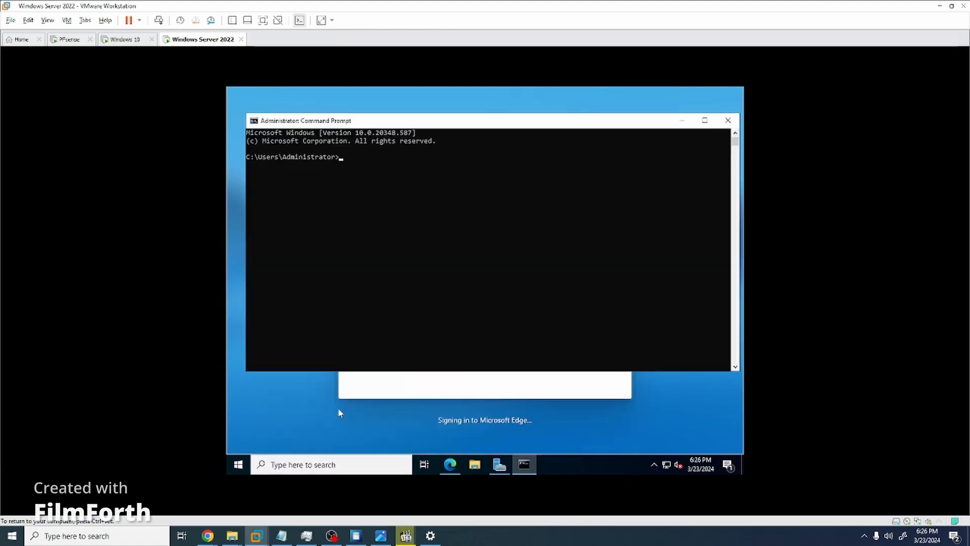
text(ipconfig)
key(Return)
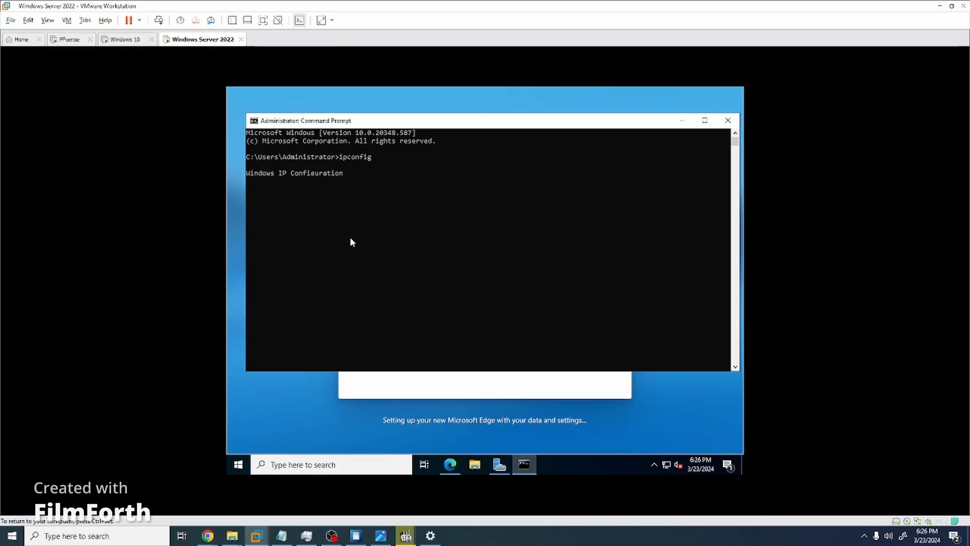
double_click(435, 230)
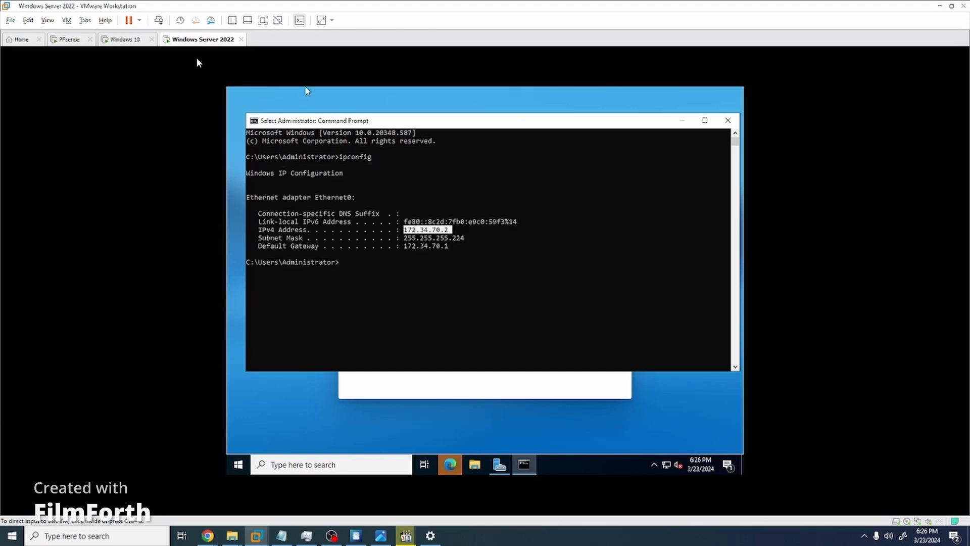
click(728, 120)
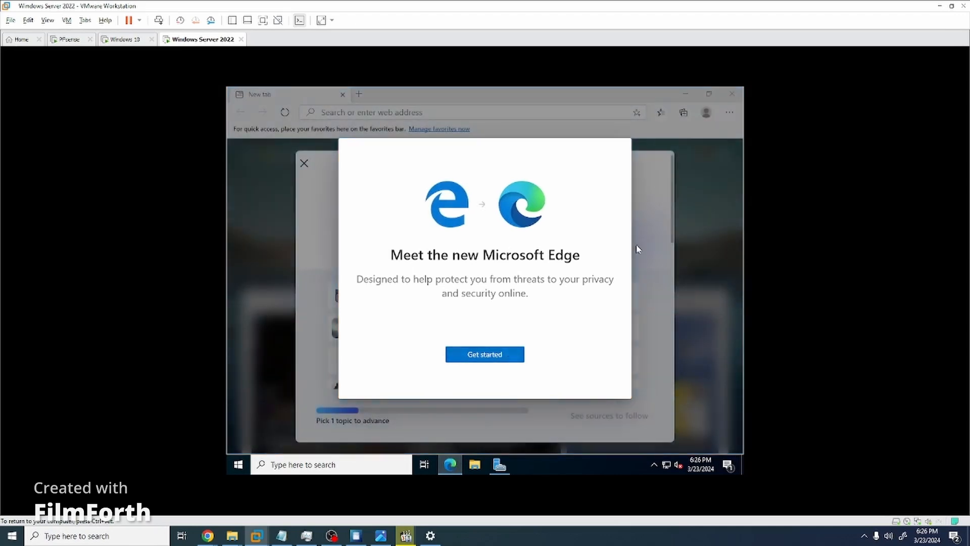
Finish Edge's first-run setup, load cheese.com, dismiss the newsletter popup, and close Edge.
click(490, 362)
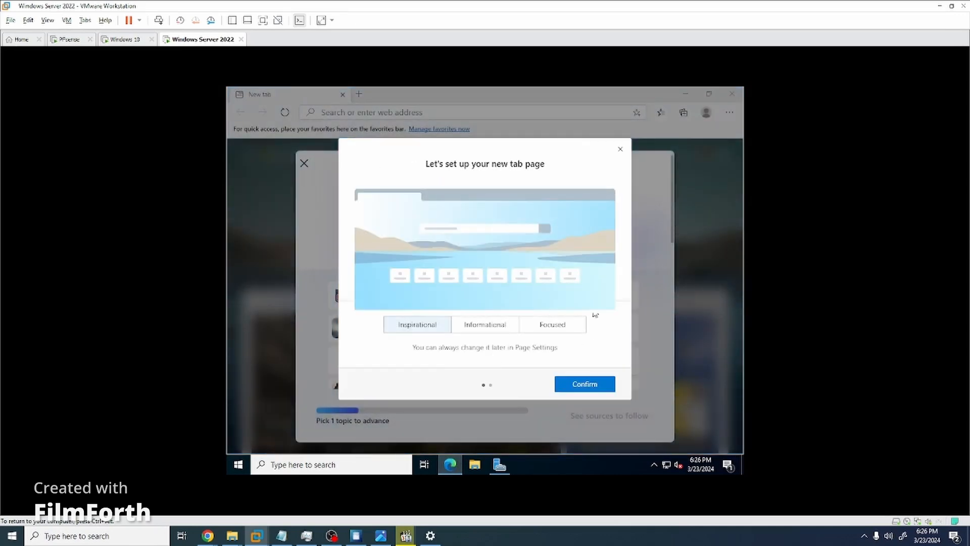
click(619, 151)
text(cheese.com)
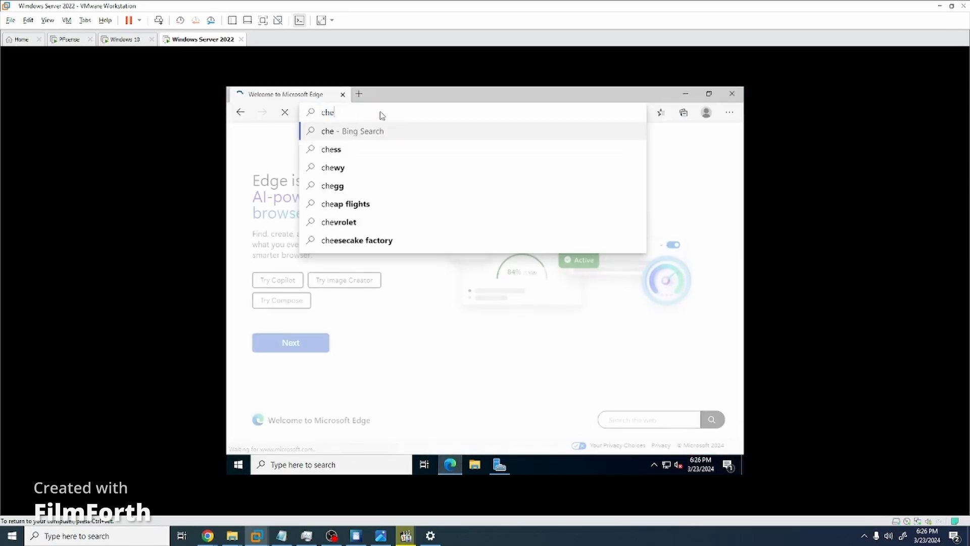
key(Return)
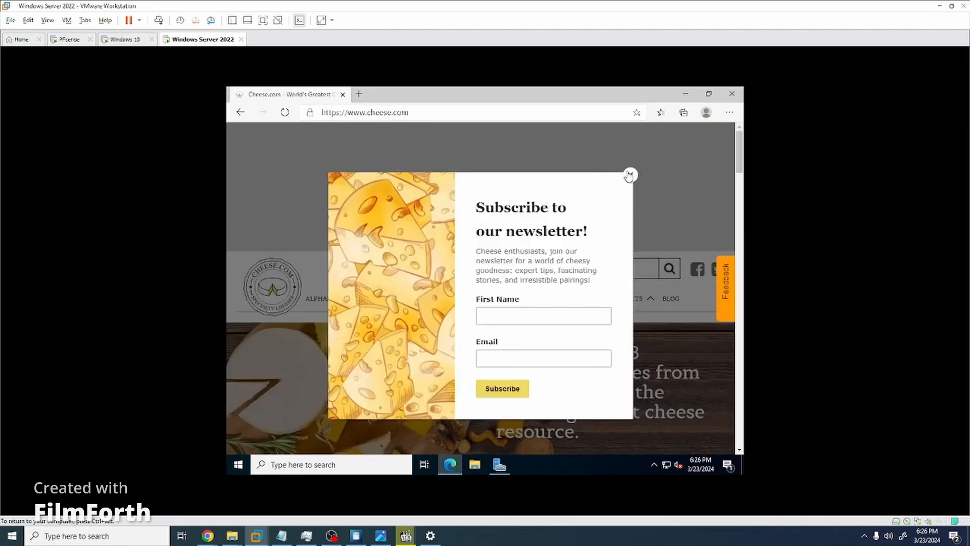
click(630, 175)
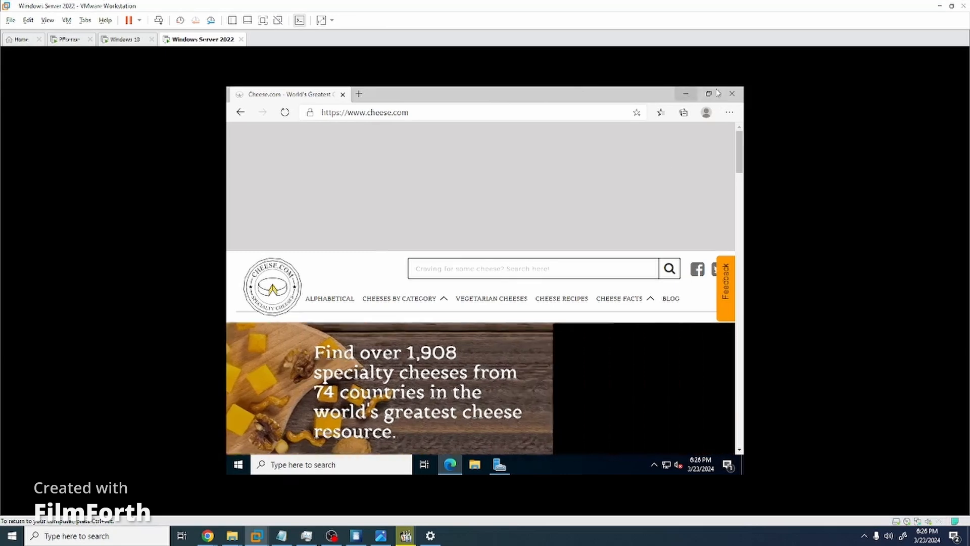
click(732, 93)
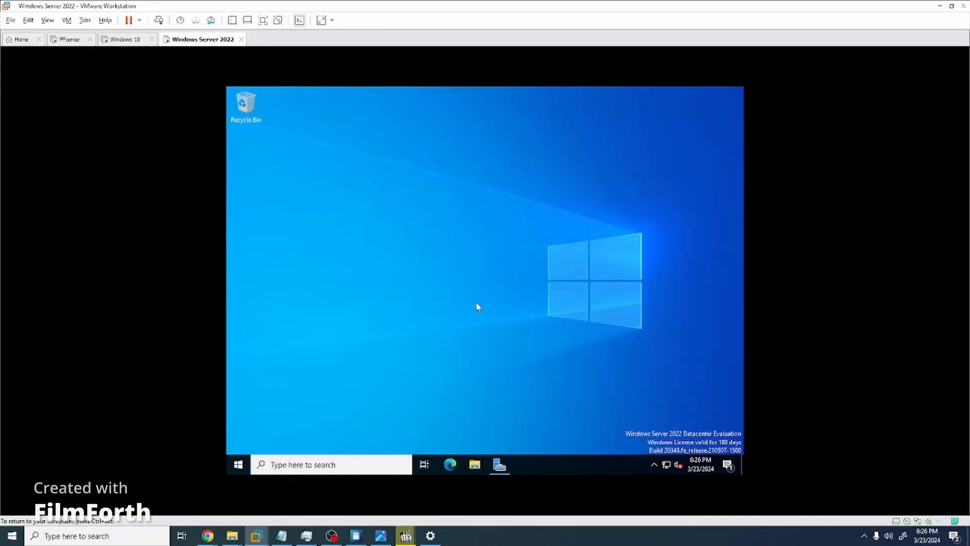
Dismiss the Windows Admin Center pop-up and browse Server Manager's task and Tools menus.
right_click(195, 40)
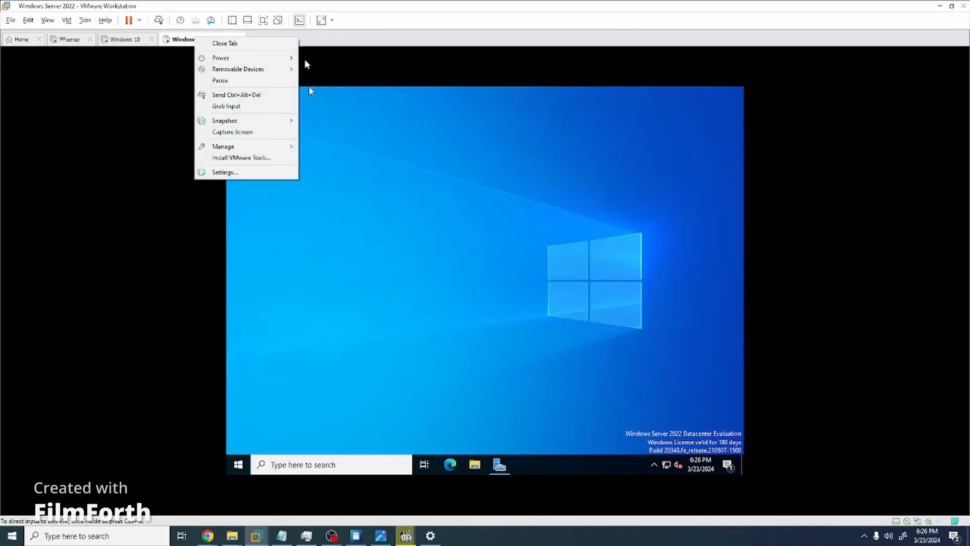
mouse_move(286, 62)
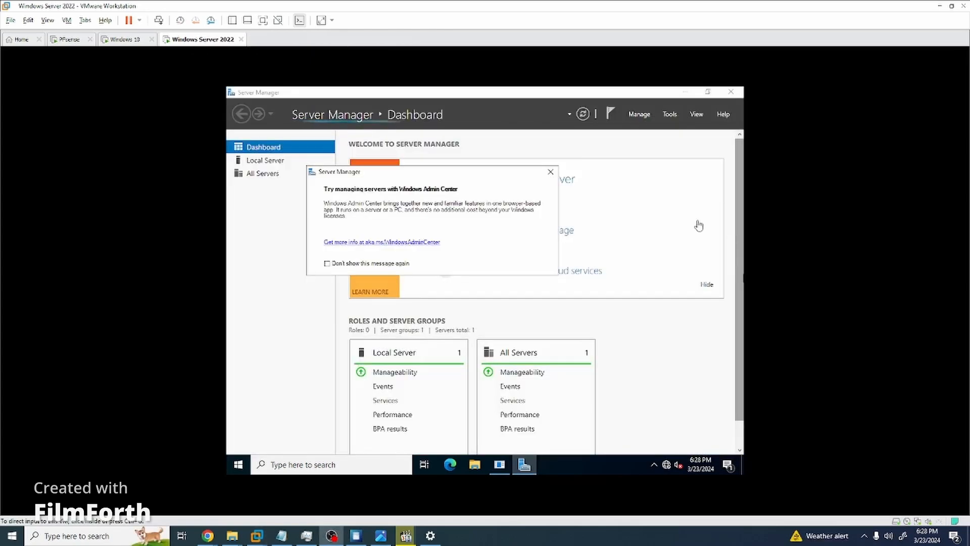
click(550, 172)
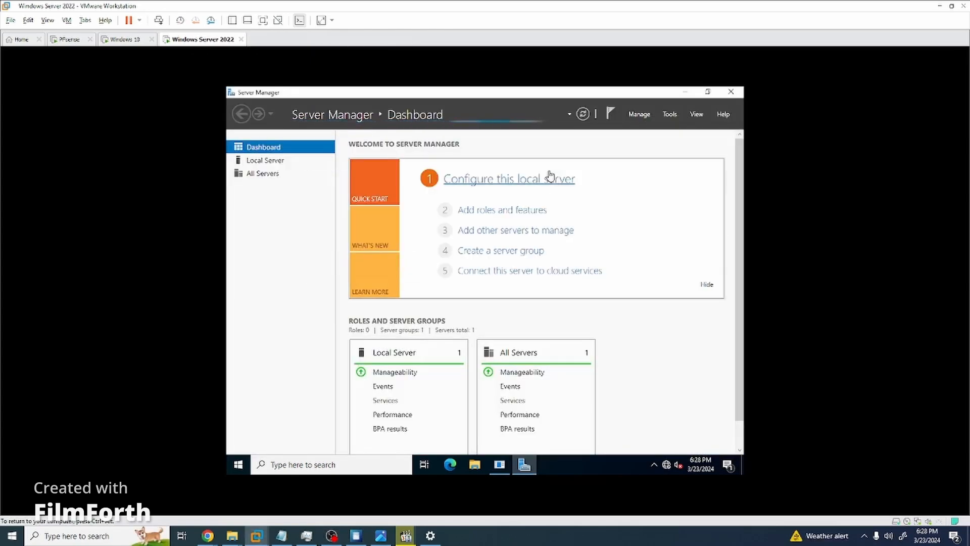
click(639, 114)
click(670, 114)
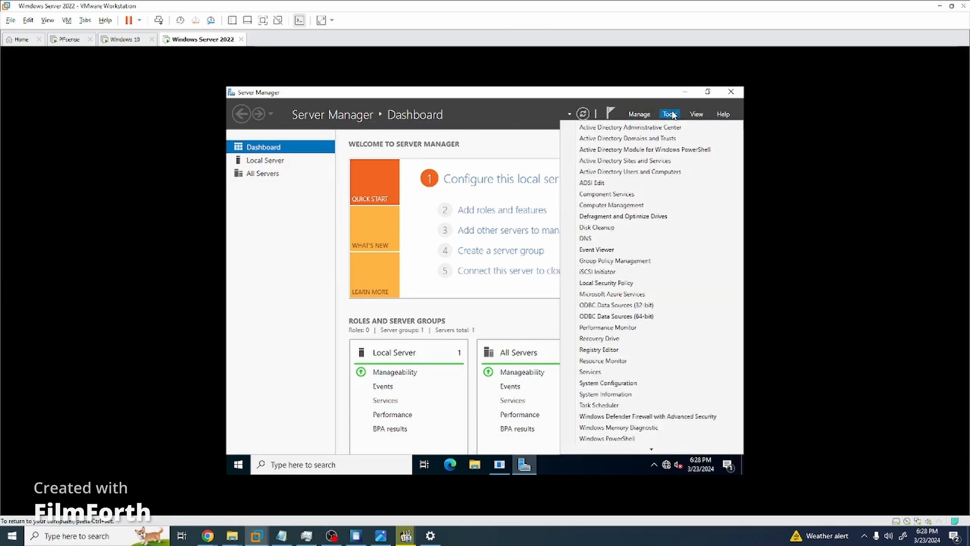
click(375, 265)
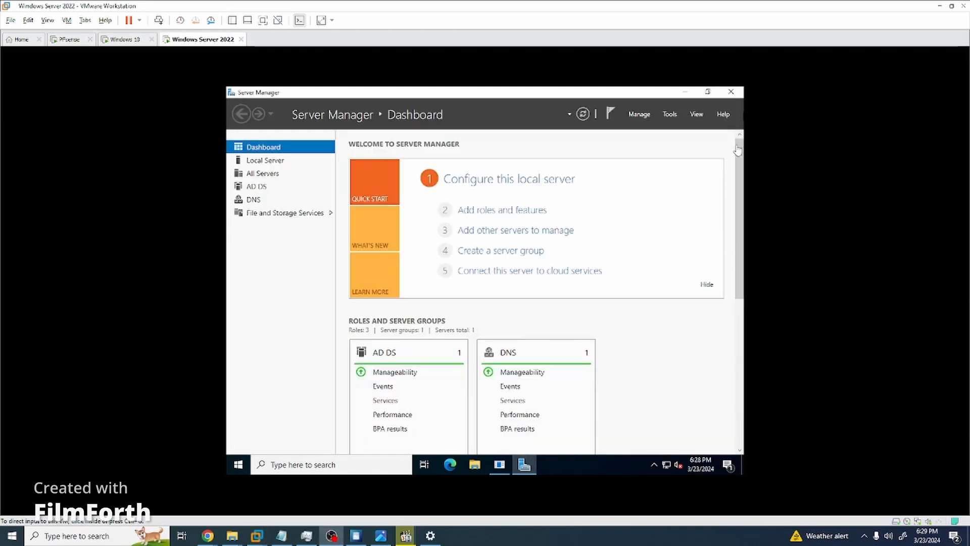
Launch Active Directory Users and Computers and select WINDOWS10 in CIS3470.com's Computers container.
click(670, 114)
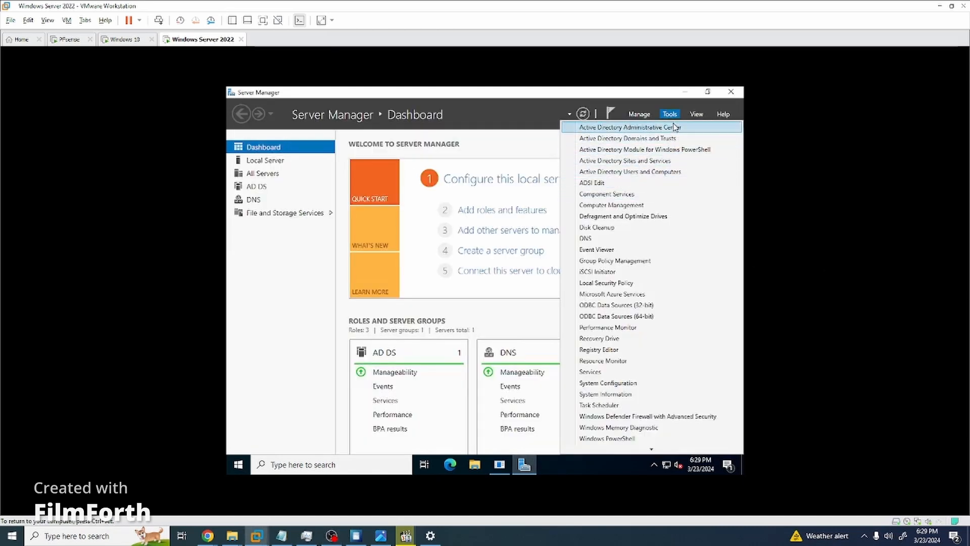
click(680, 174)
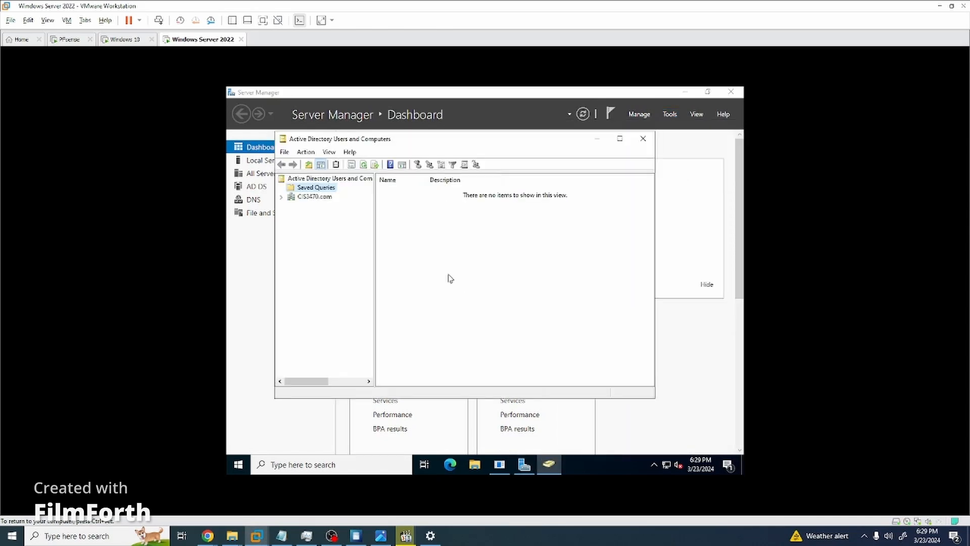
click(310, 198)
double_click(410, 202)
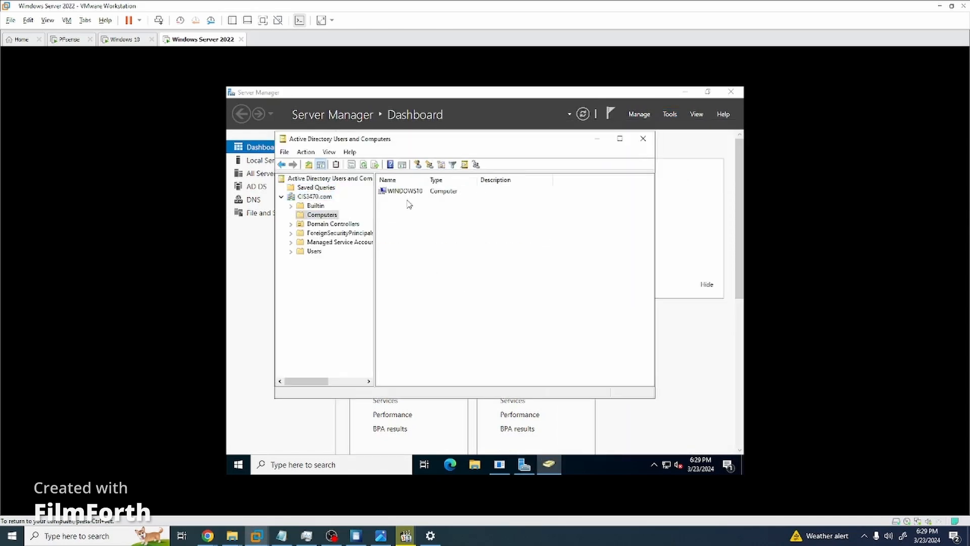
click(409, 194)
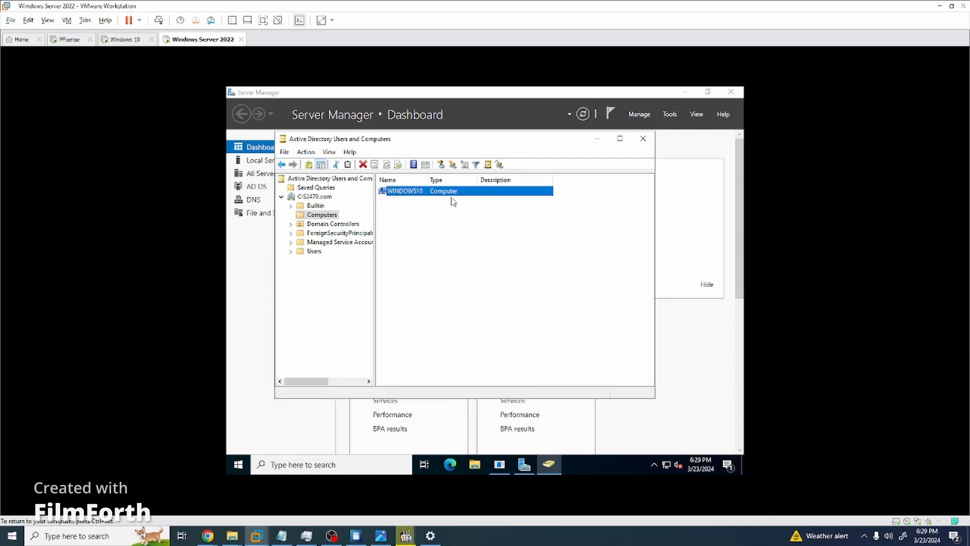